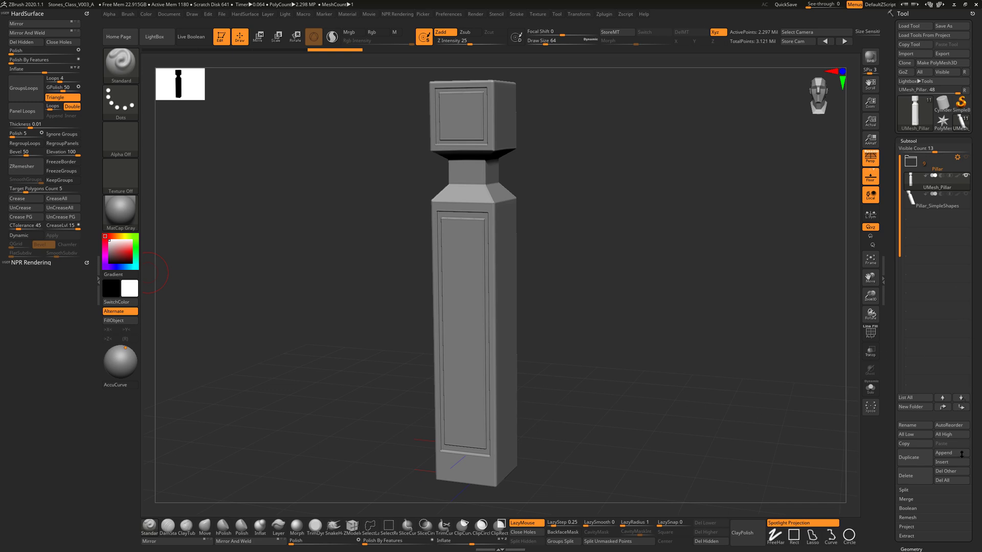
- Append a Cube3D to the pillar's subtools and make the new cube the active subtool
{"action": "left_click", "coordinate": [944, 453]}
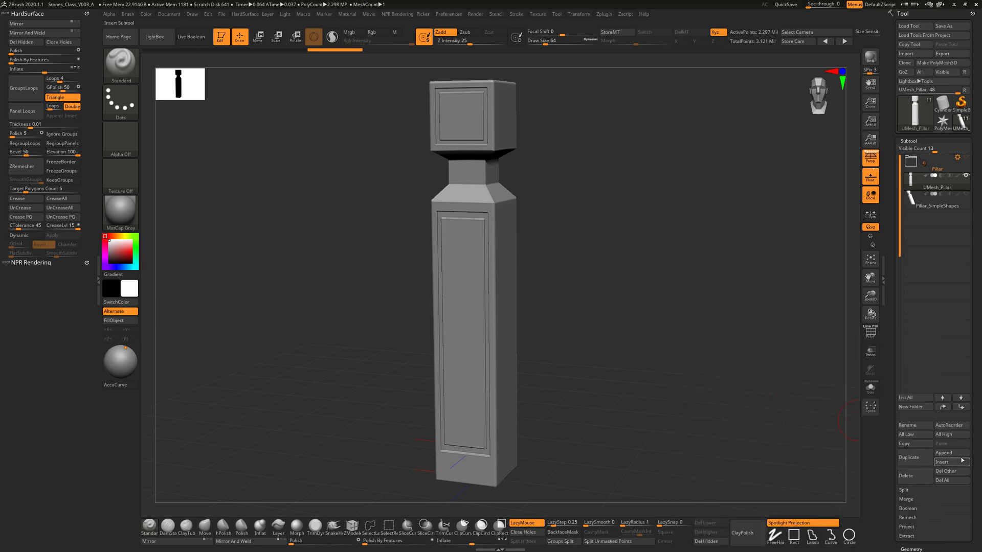
{"action": "left_click", "coordinate": [960, 457]}
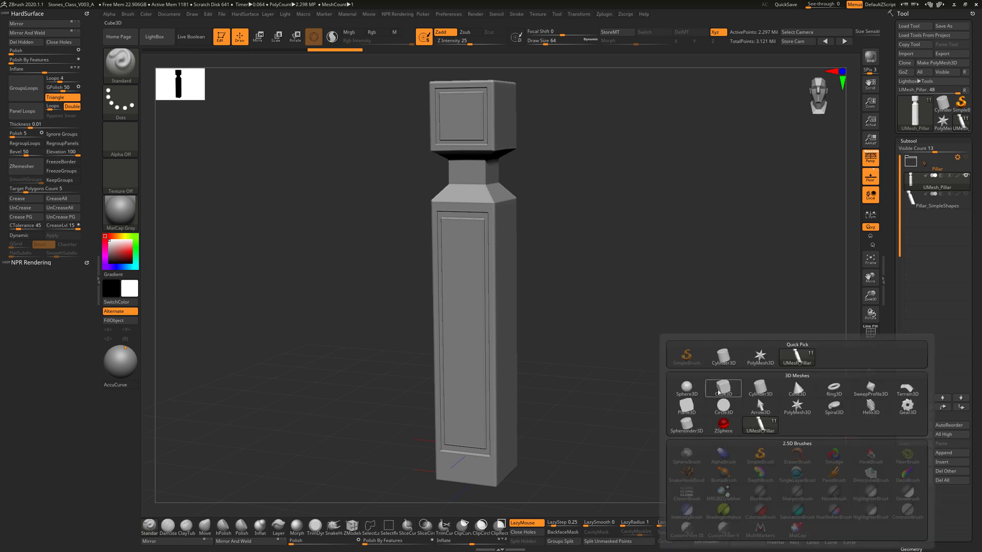
{"action": "mouse_move", "coordinate": [724, 393]}
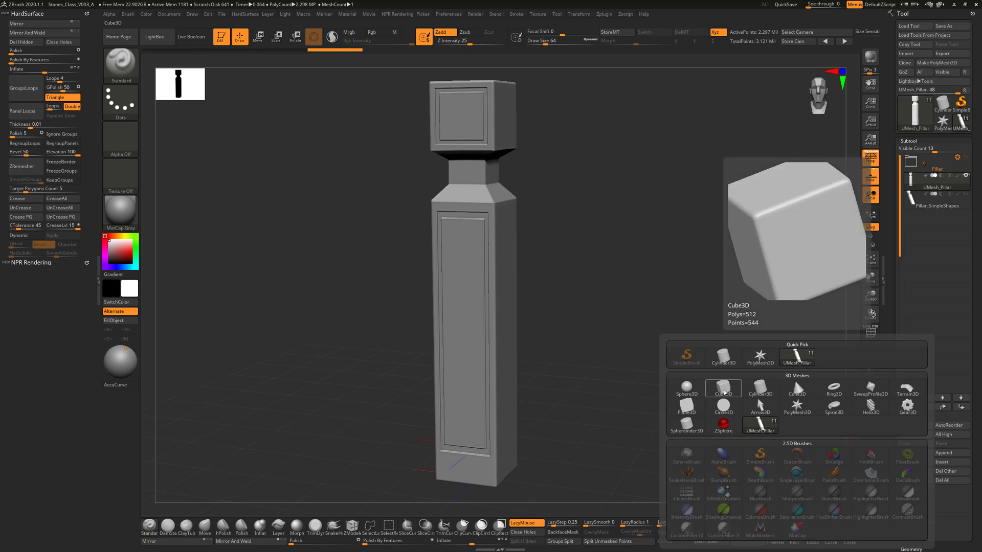
{"action": "left_click", "coordinate": [723, 393]}
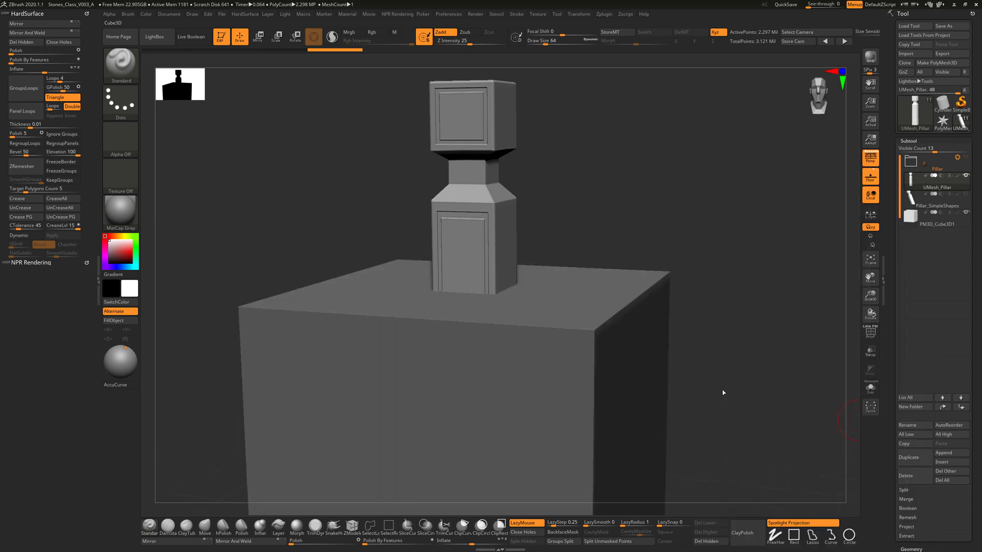
{"action": "left_click", "coordinate": [936, 220]}
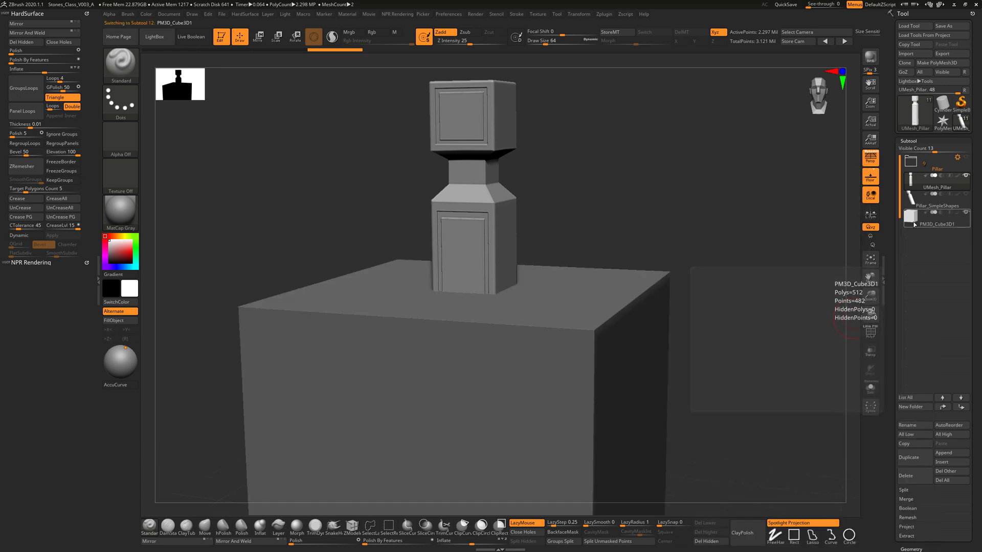
- Scale the cube down to a small upright block and place it beside the pillar's base, then return to Draw mode
{"action": "left_click", "coordinate": [258, 37]}
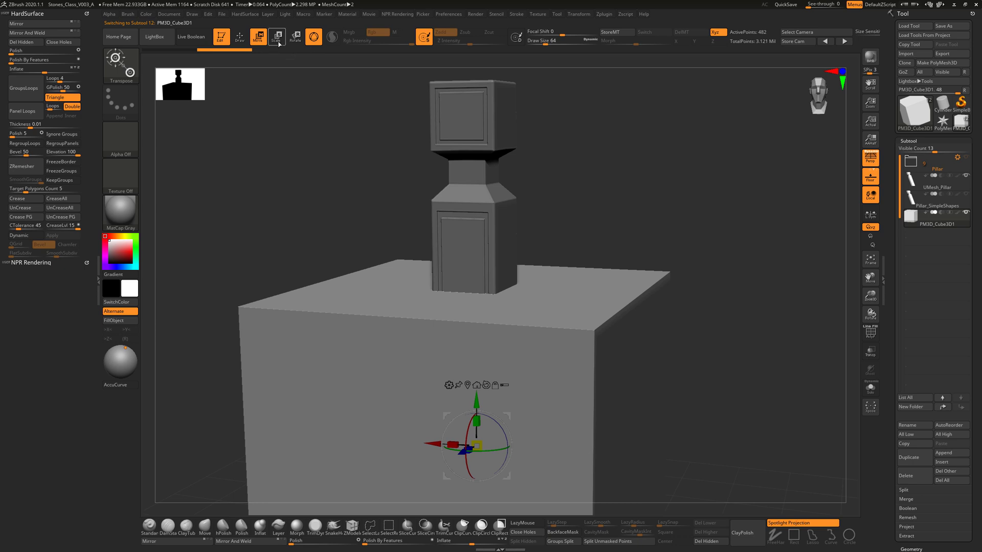
{"action": "key", "text": "r"}
{"action": "left_click", "coordinate": [264, 39]}
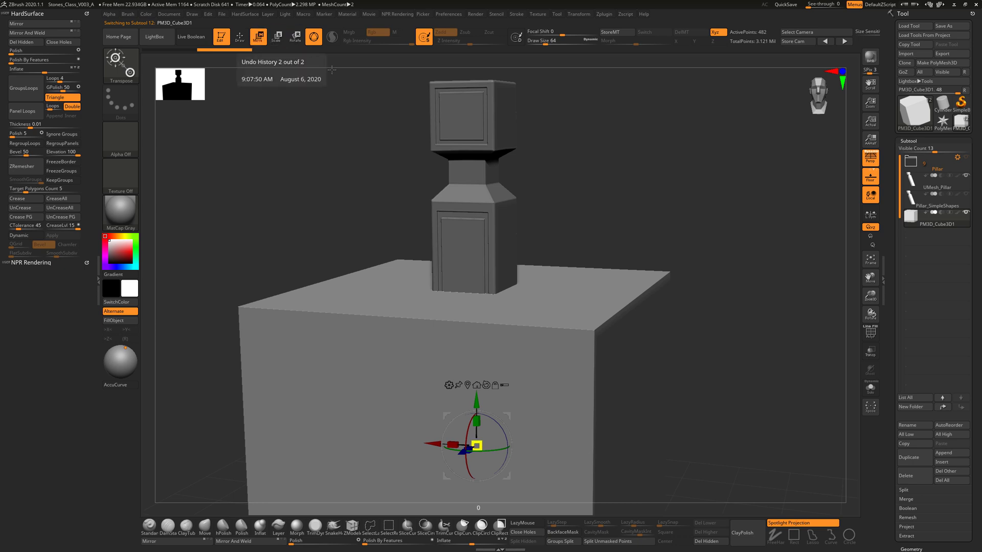
{"action": "left_click_drag", "start_coordinate": [736, 389], "coordinate": [732, 319], "text": "alt"}
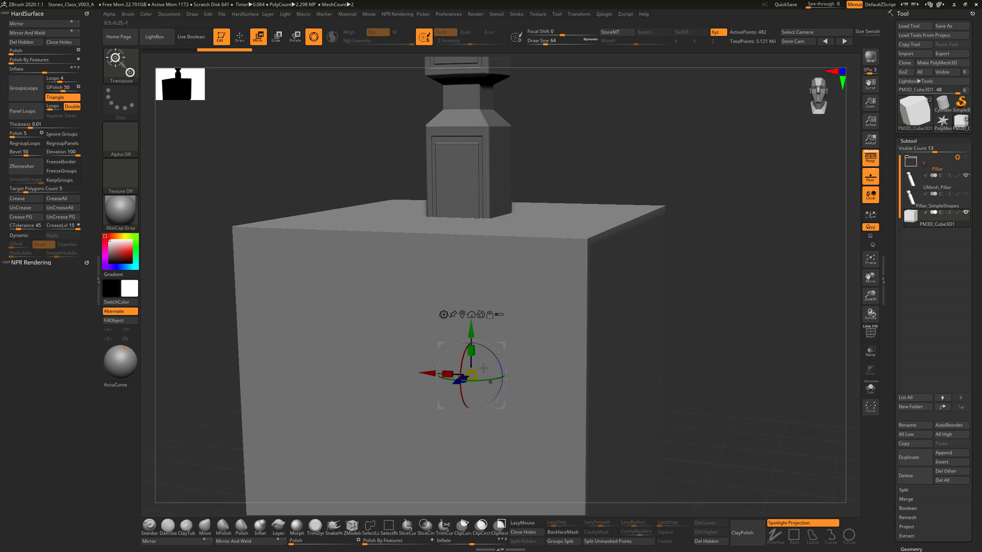
{"action": "left_click_drag", "start_coordinate": [471, 375], "coordinate": [453, 393]}
{"action": "left_click_drag", "start_coordinate": [471, 350], "coordinate": [471, 325]}
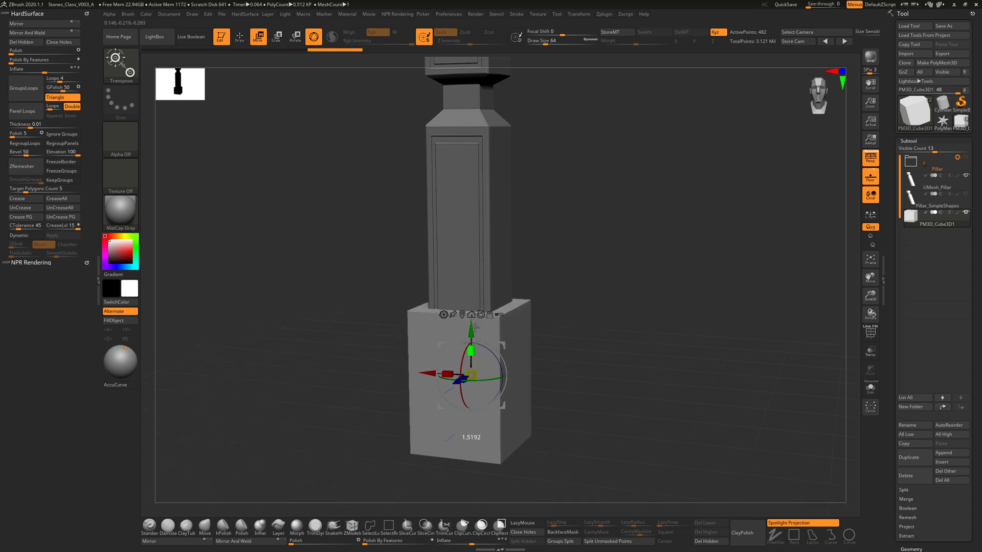
{"action": "left_click_drag", "start_coordinate": [471, 375], "coordinate": [499, 378]}
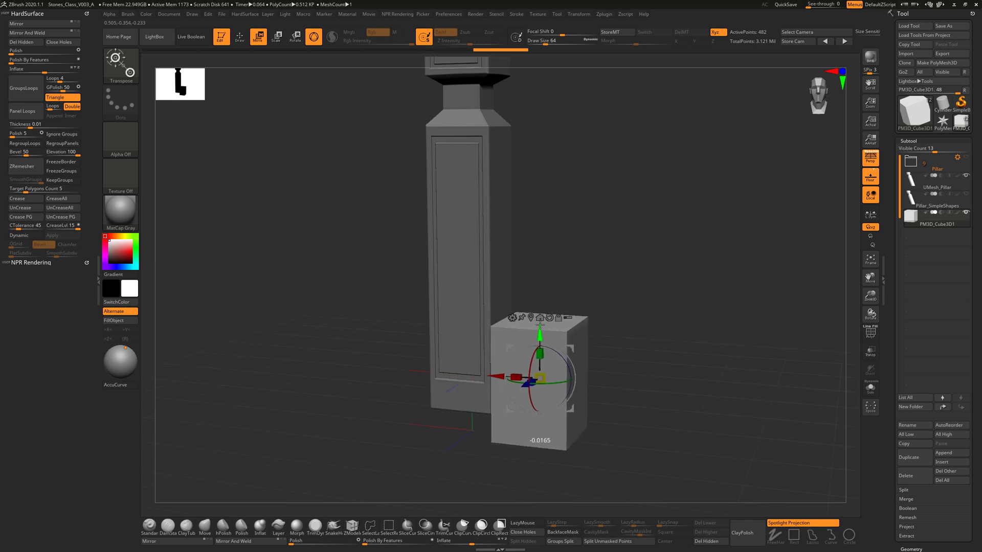
{"action": "left_click_drag", "start_coordinate": [540, 328], "coordinate": [540, 311]}
{"action": "left_click_drag", "start_coordinate": [631, 385], "coordinate": [529, 332]}
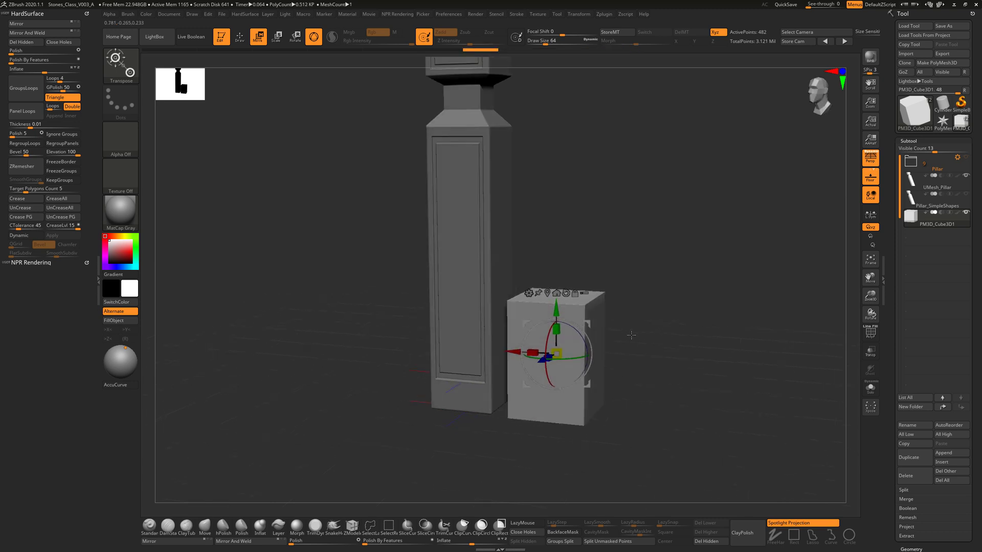
{"action": "left_click", "coordinate": [239, 36]}
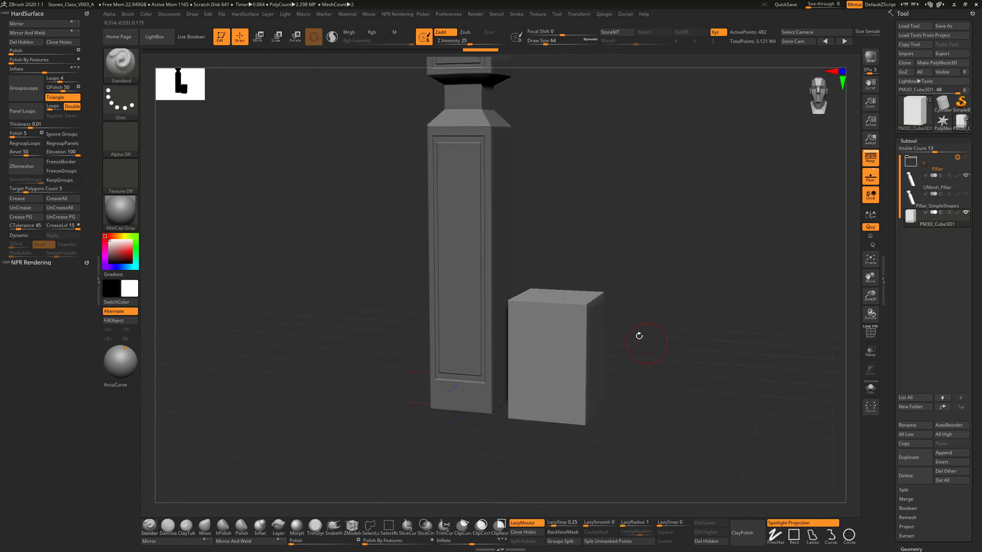
- Rename the cube subtool to Stone_Side_01
{"action": "left_click", "coordinate": [920, 425]}
{"action": "key", "text": "shift"}
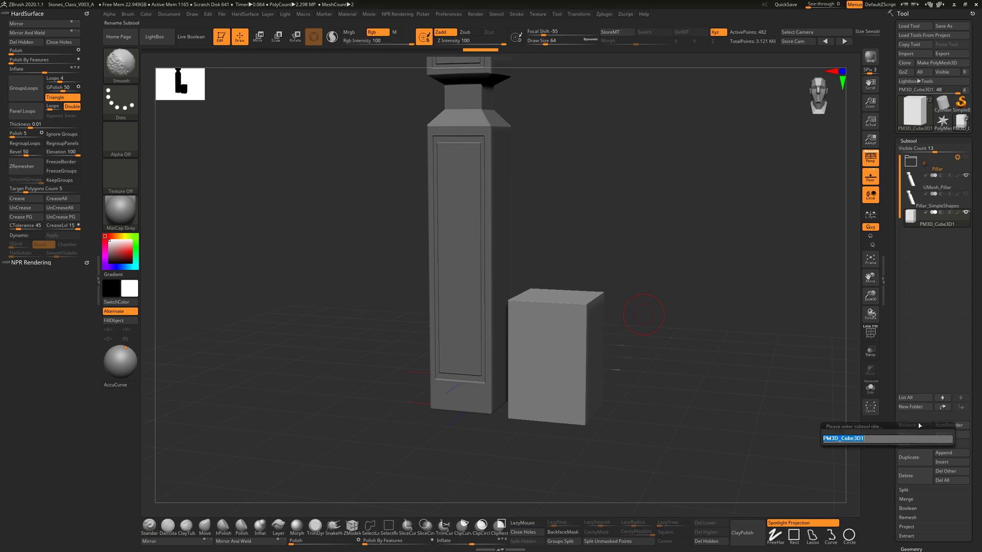
{"action": "type", "text": "Stone"}
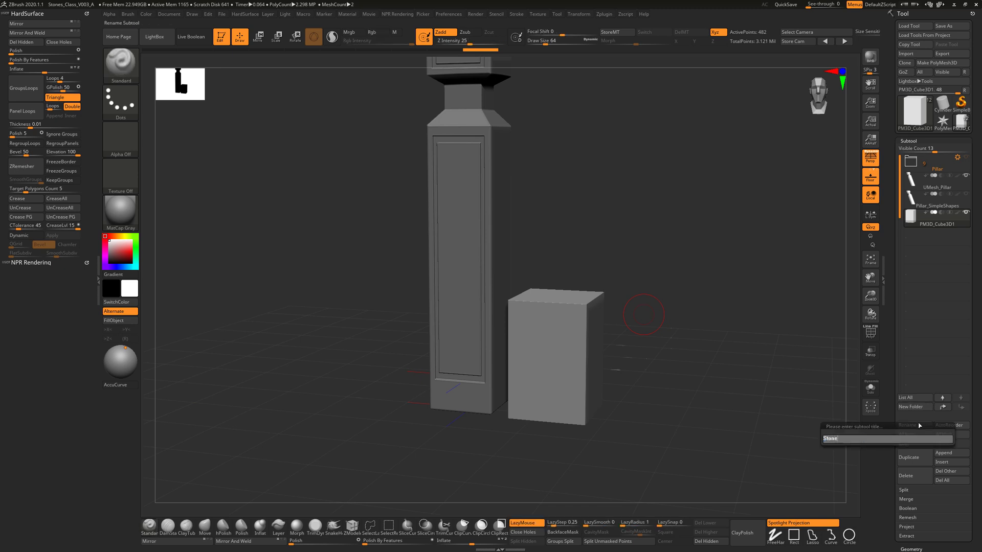
{"action": "type", "text": "_"}
{"action": "key", "text": "shift"}
{"action": "type", "text": "S"}
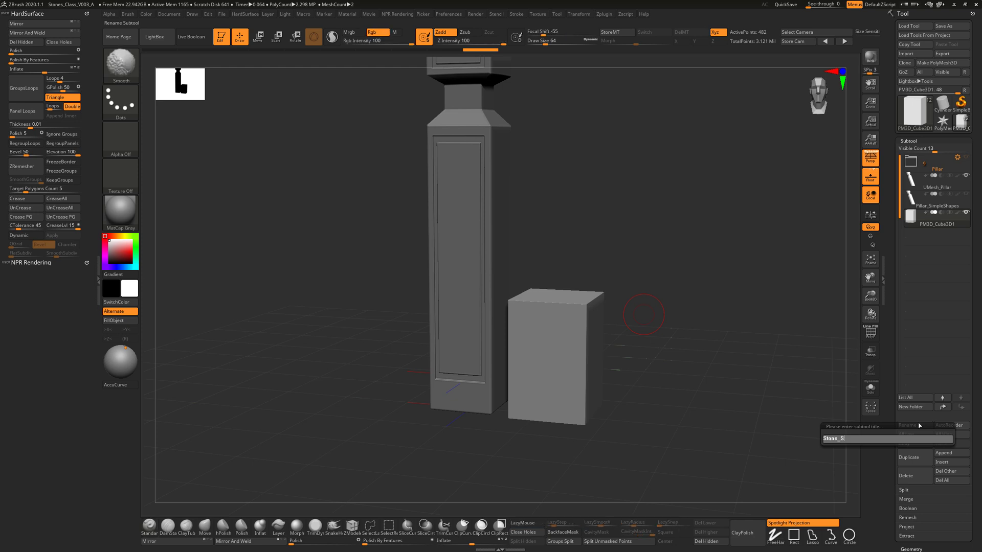
{"action": "type", "text": "ide_01"}
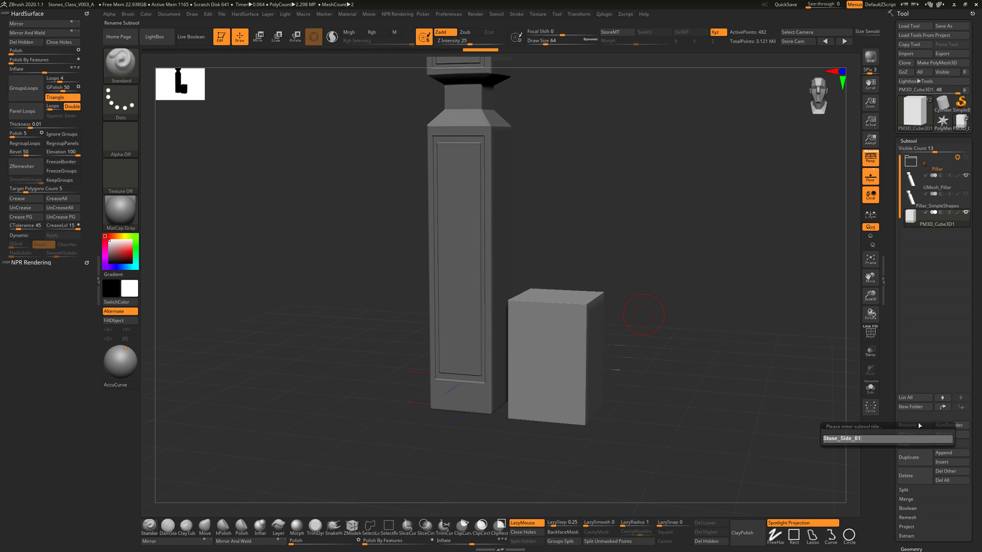
{"action": "key", "text": "Return"}
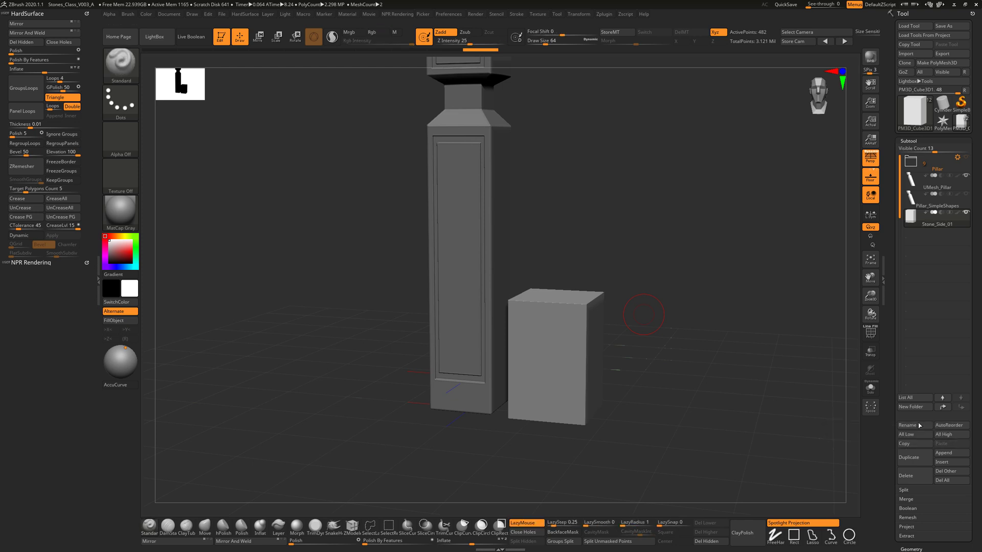
- Pull in the block's upper edge using the Move brush at draw size 234, and display the polyframe
{"action": "left_click_drag", "start_coordinate": [636, 313], "coordinate": [632, 324]}
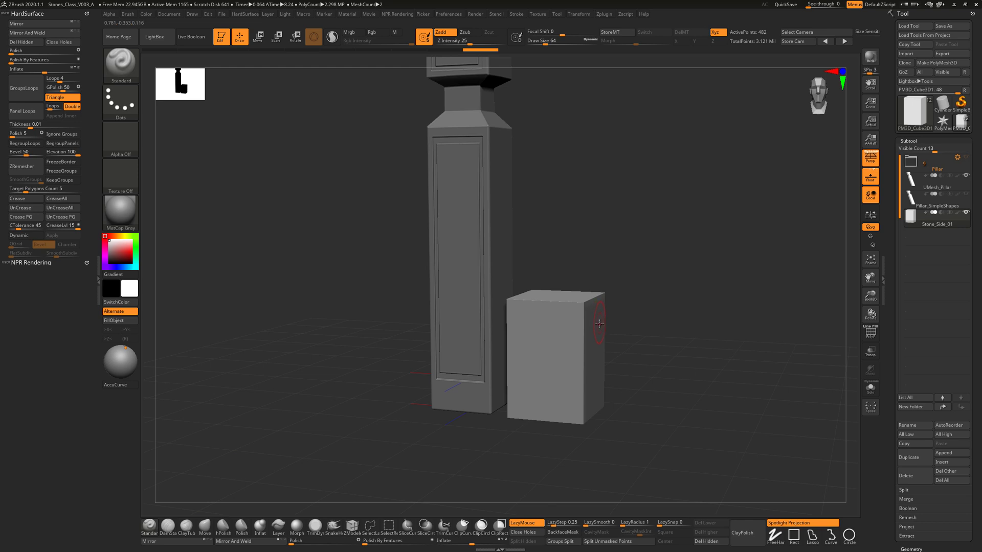
{"action": "left_click", "coordinate": [206, 526]}
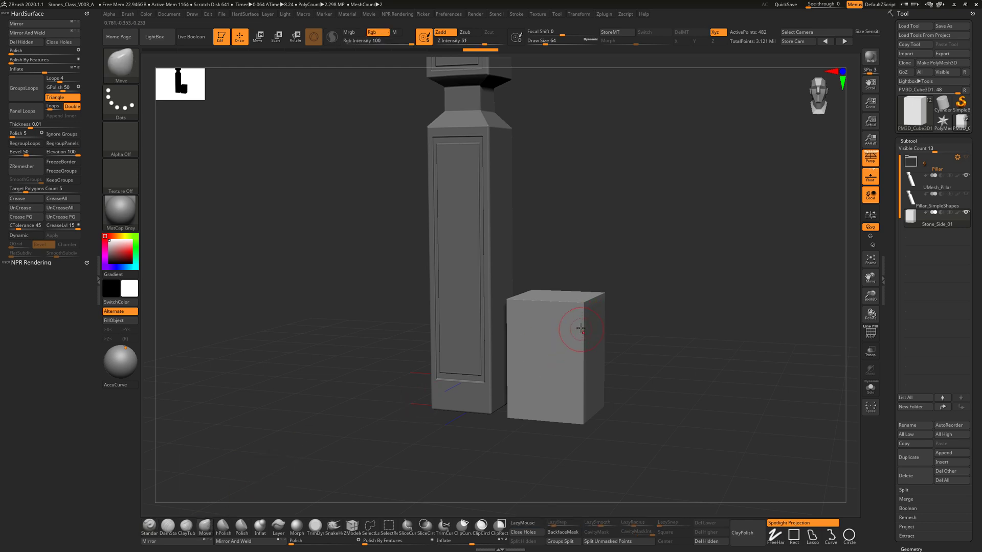
{"action": "key", "text": "s"}
{"action": "mouse_move", "coordinate": [585, 319]}
{"action": "left_mouse_down"}
{"action": "mouse_move", "coordinate": [600, 318]}
{"action": "mouse_move", "coordinate": [598, 306]}
{"action": "mouse_move", "coordinate": [577, 311]}
{"action": "left_mouse_up"}
{"action": "key", "text": "s"}
{"action": "left_click", "coordinate": [871, 332]}
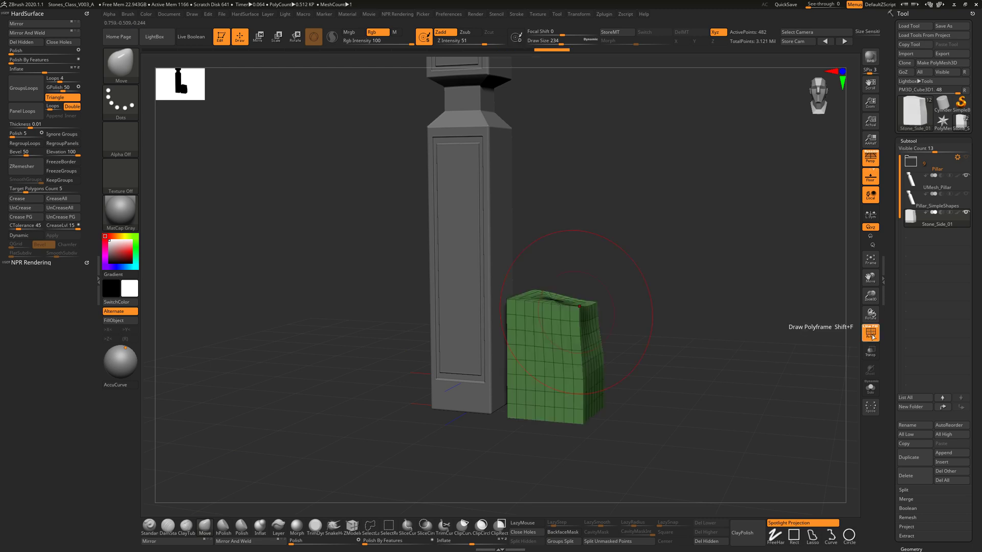
- Push the block's top corners inward with the Move brush so its sides taper toward a rounded top
{"action": "left_click_drag", "start_coordinate": [663, 393], "coordinate": [642, 363]}
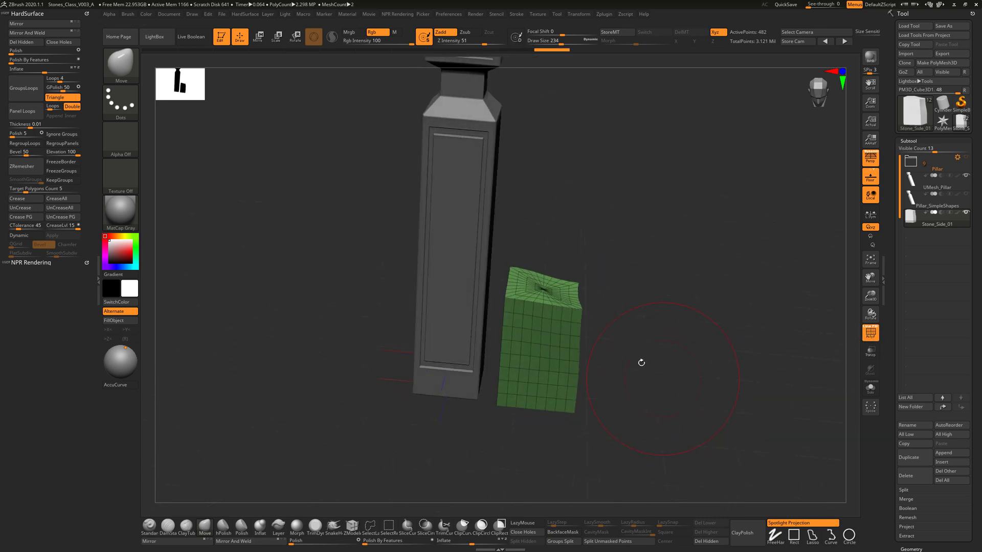
{"action": "left_click_drag", "start_coordinate": [511, 302], "coordinate": [516, 280]}
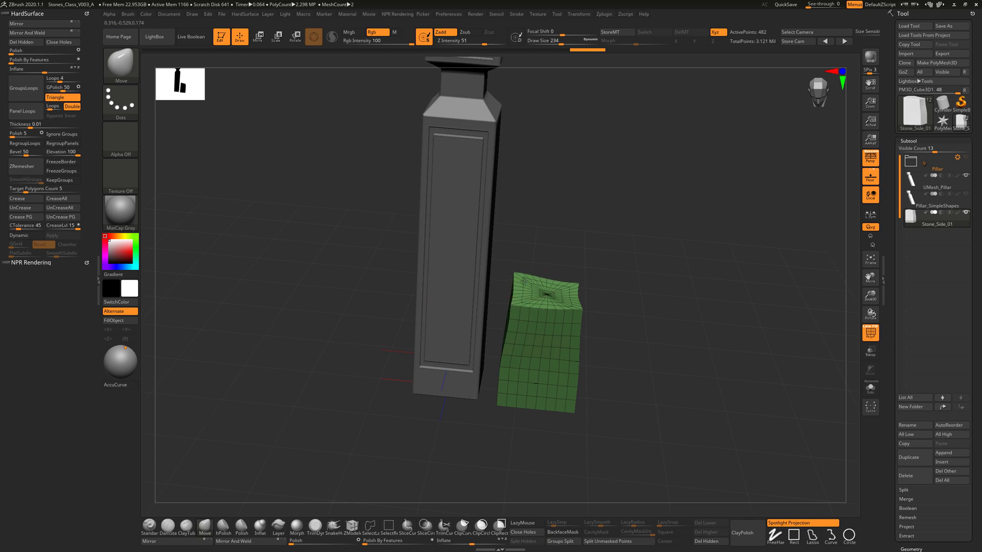
{"action": "mouse_move", "coordinate": [642, 306]}
{"action": "left_mouse_down"}
{"action": "mouse_move", "coordinate": [516, 291]}
{"action": "mouse_move", "coordinate": [486, 317]}
{"action": "mouse_move", "coordinate": [526, 282]}
{"action": "left_mouse_up"}
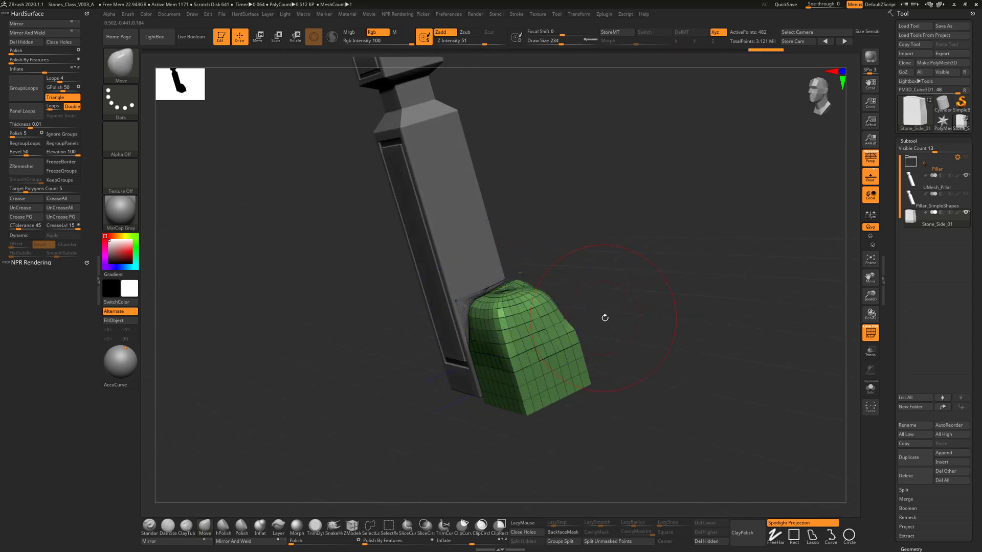
{"action": "left_click_drag", "start_coordinate": [603, 317], "coordinate": [620, 313]}
- Smooth the block's hard edges from several sides and refine its silhouette into a rounded stone, reducing the Move brush size to 124
{"action": "mouse_move", "coordinate": [501, 367]}
{"action": "left_mouse_down", "text": "shift"}
{"action": "mouse_move", "coordinate": [568, 389]}
{"action": "mouse_move", "coordinate": [526, 416]}
{"action": "left_mouse_up", "text": "shift"}
{"action": "mouse_move", "coordinate": [636, 351]}
{"action": "left_mouse_down"}
{"action": "mouse_move", "coordinate": [601, 361]}
{"action": "mouse_move", "coordinate": [588, 327]}
{"action": "mouse_move", "coordinate": [562, 333]}
{"action": "mouse_move", "coordinate": [567, 297]}
{"action": "mouse_move", "coordinate": [581, 386]}
{"action": "mouse_move", "coordinate": [681, 344]}
{"action": "mouse_move", "coordinate": [636, 266]}
{"action": "mouse_move", "coordinate": [649, 307]}
{"action": "mouse_move", "coordinate": [639, 276]}
{"action": "mouse_move", "coordinate": [547, 308]}
{"action": "mouse_move", "coordinate": [558, 302]}
{"action": "left_mouse_up"}
{"action": "left_click_drag", "start_coordinate": [570, 377], "coordinate": [581, 320]}
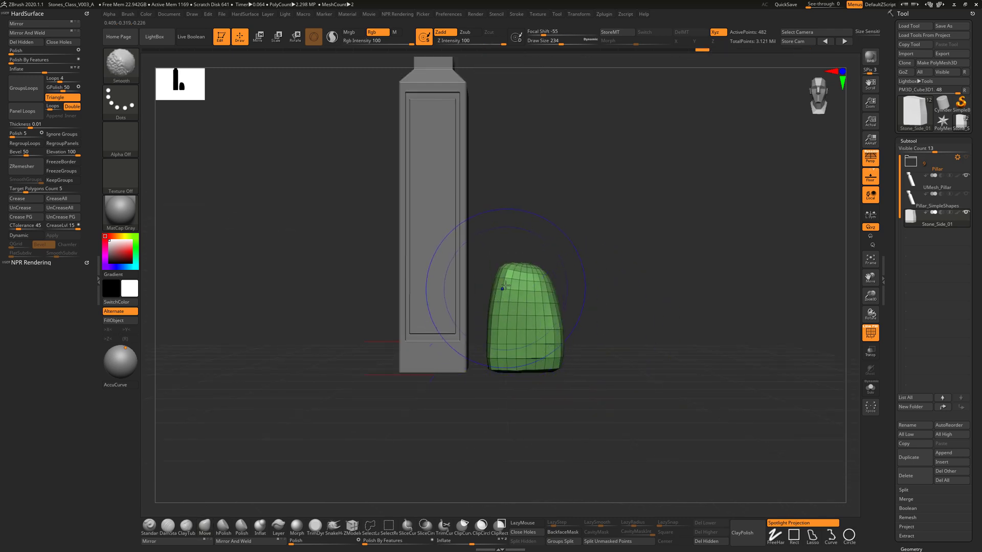
{"action": "mouse_move", "coordinate": [582, 355]}
{"action": "left_mouse_down"}
{"action": "mouse_move", "coordinate": [596, 400]}
{"action": "mouse_move", "coordinate": [568, 364]}
{"action": "mouse_move", "coordinate": [459, 311]}
{"action": "left_mouse_up"}
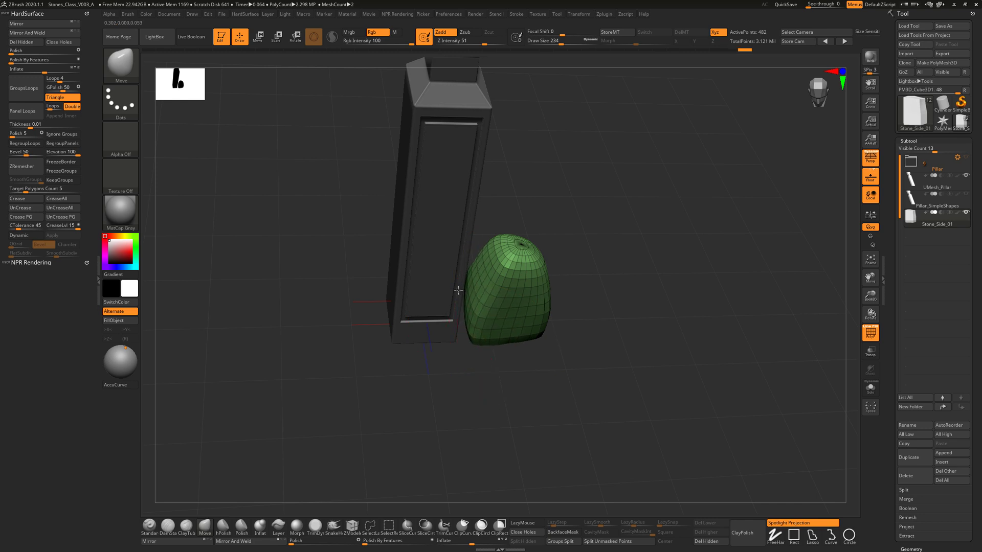
{"action": "left_click_drag", "start_coordinate": [587, 322], "coordinate": [491, 333]}
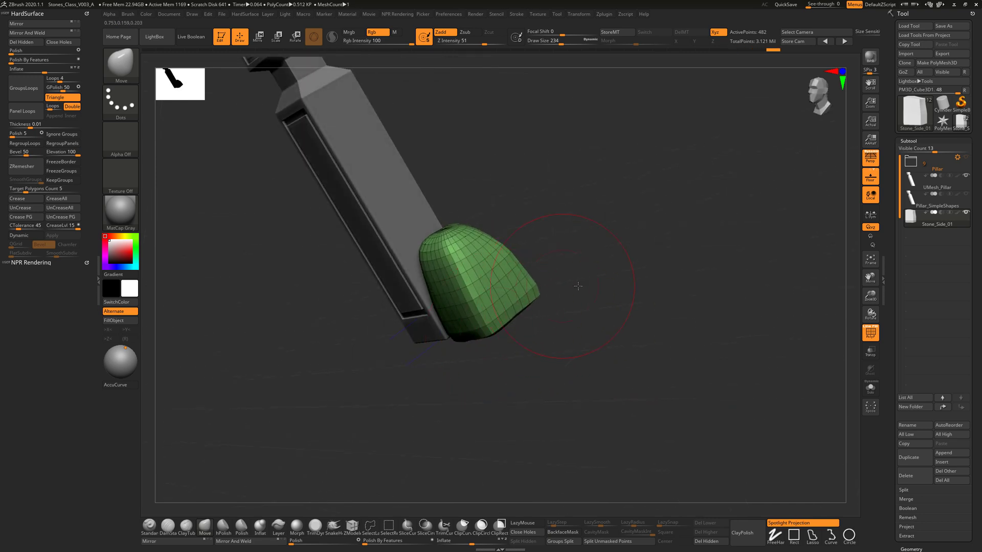
{"action": "mouse_move", "coordinate": [574, 282]}
{"action": "left_mouse_down"}
{"action": "mouse_move", "coordinate": [547, 311]}
{"action": "mouse_move", "coordinate": [607, 340]}
{"action": "mouse_move", "coordinate": [648, 320]}
{"action": "mouse_move", "coordinate": [585, 312]}
{"action": "mouse_move", "coordinate": [608, 336]}
{"action": "left_mouse_up"}
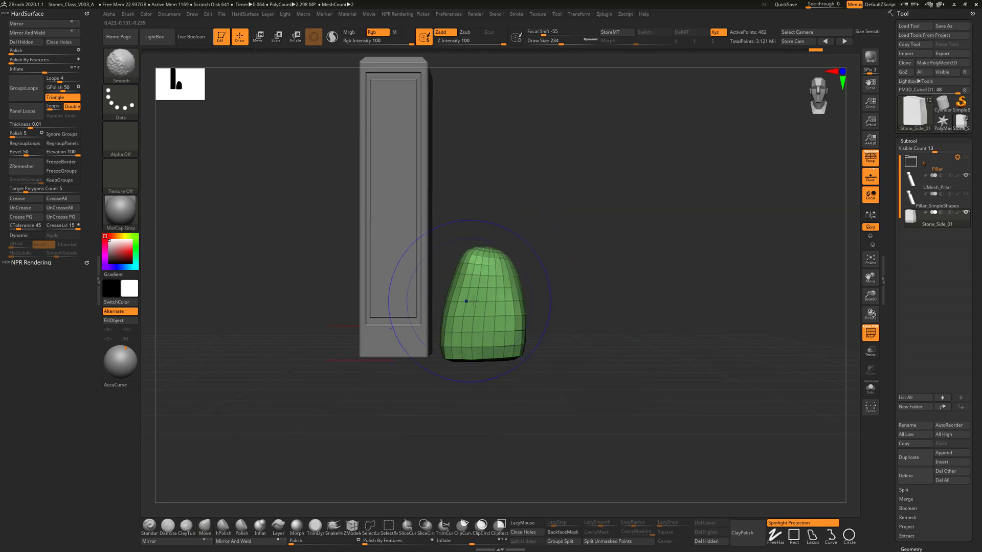
{"action": "left_click_drag", "start_coordinate": [490, 373], "coordinate": [505, 361]}
{"action": "mouse_move", "coordinate": [597, 348]}
{"action": "left_mouse_down"}
{"action": "mouse_move", "coordinate": [574, 360]}
{"action": "mouse_move", "coordinate": [626, 380]}
{"action": "mouse_move", "coordinate": [500, 279]}
{"action": "mouse_move", "coordinate": [512, 240]}
{"action": "mouse_move", "coordinate": [601, 300]}
{"action": "mouse_move", "coordinate": [612, 325]}
{"action": "mouse_move", "coordinate": [575, 314]}
{"action": "mouse_move", "coordinate": [545, 329]}
{"action": "left_mouse_up"}
{"action": "key", "text": "s"}
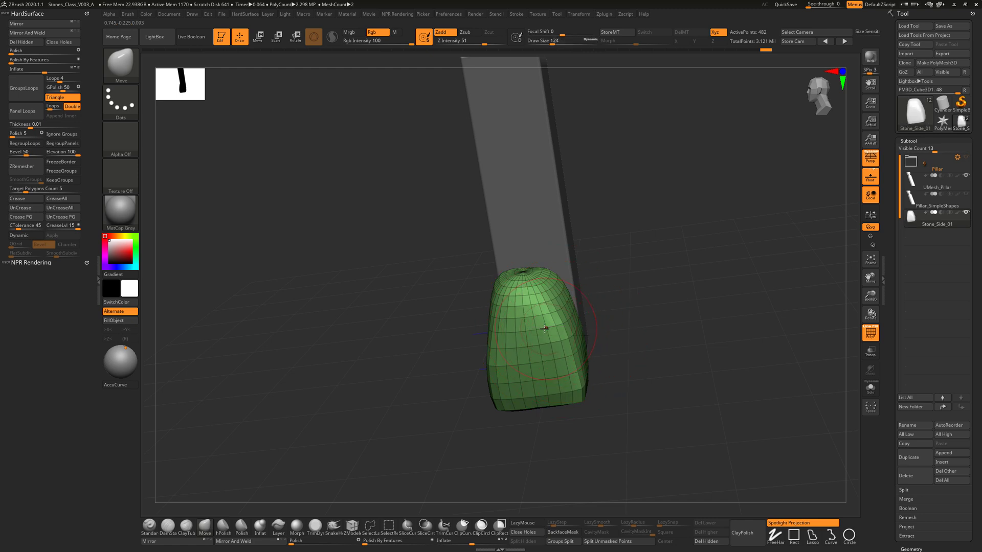
- Build up volume on the stone's outer side using the Standard brush at size 163 with LazyMouse off, and smooth the strokes
{"action": "left_click", "coordinate": [154, 525]}
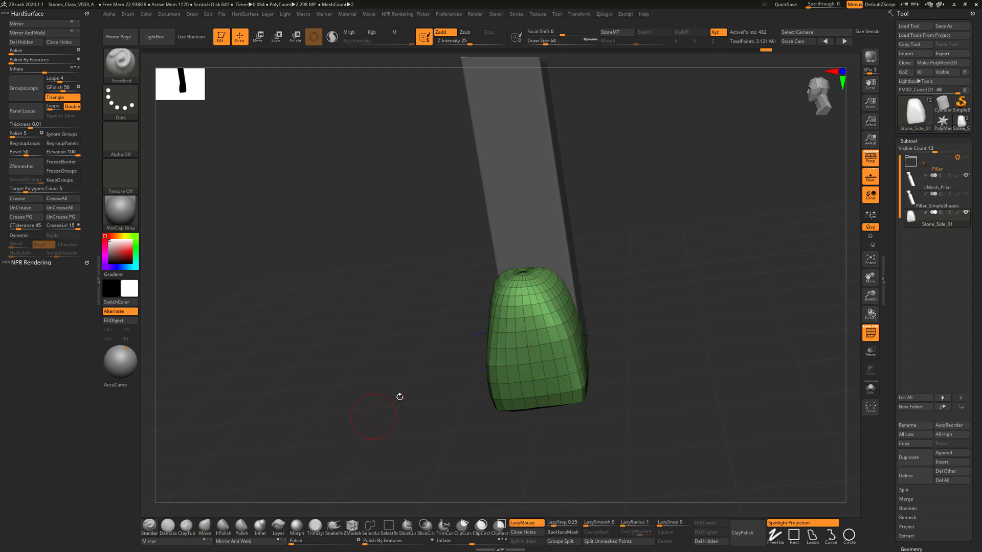
{"action": "left_click", "coordinate": [529, 523]}
{"action": "key", "text": "s"}
{"action": "left_click_drag", "start_coordinate": [551, 325], "coordinate": [564, 325]}
{"action": "mouse_move", "coordinate": [547, 258]}
{"action": "left_mouse_down", "text": "shift"}
{"action": "mouse_move", "coordinate": [546, 299]}
{"action": "mouse_move", "coordinate": [592, 285]}
{"action": "mouse_move", "coordinate": [546, 291]}
{"action": "left_mouse_up", "text": "shift"}
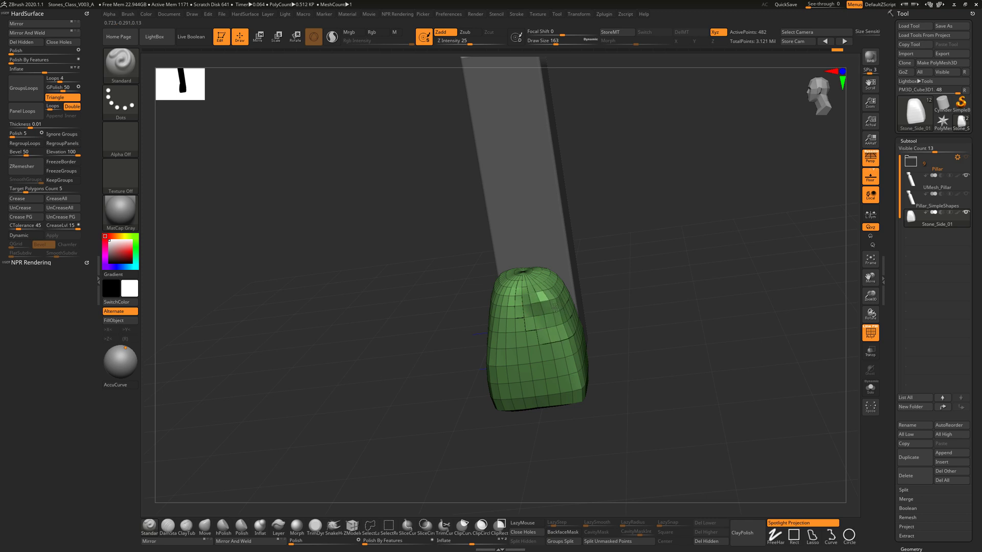
{"action": "mouse_move", "coordinate": [613, 295]}
{"action": "left_mouse_down"}
{"action": "mouse_move", "coordinate": [562, 308]}
{"action": "mouse_move", "coordinate": [546, 292]}
{"action": "left_mouse_up"}
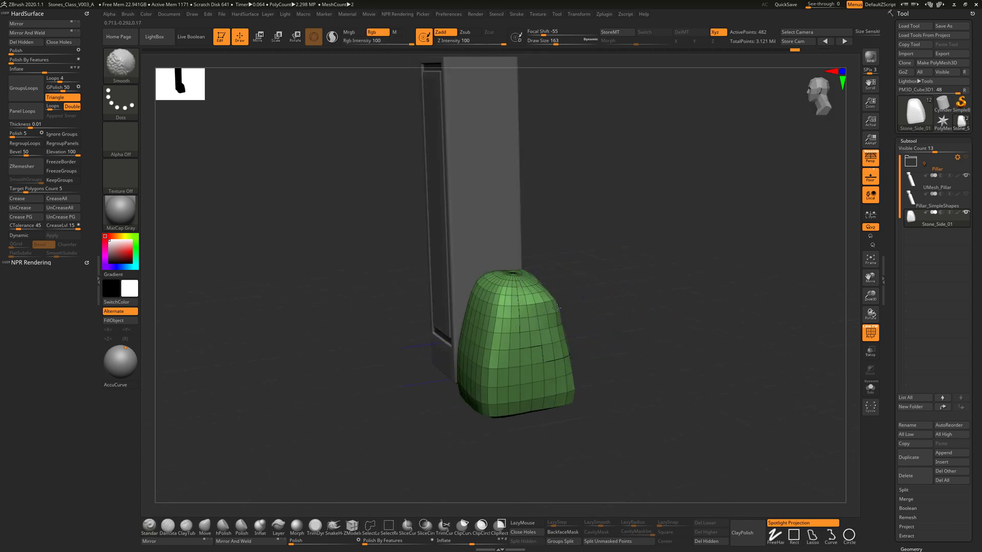
{"action": "left_click_drag", "start_coordinate": [594, 316], "coordinate": [635, 309]}
{"action": "left_click_drag", "start_coordinate": [633, 365], "coordinate": [628, 322]}
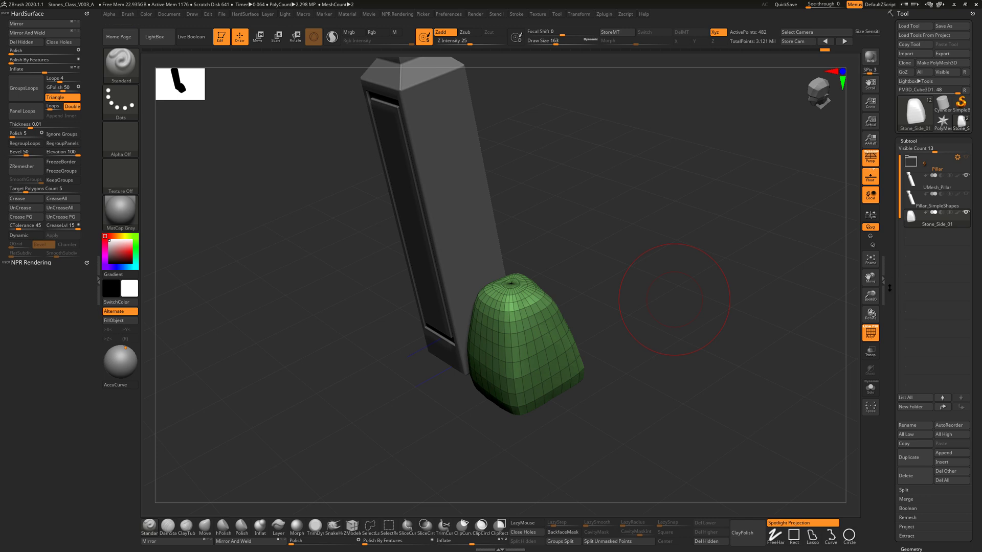
{"action": "left_click_drag", "start_coordinate": [638, 315], "coordinate": [670, 293]}
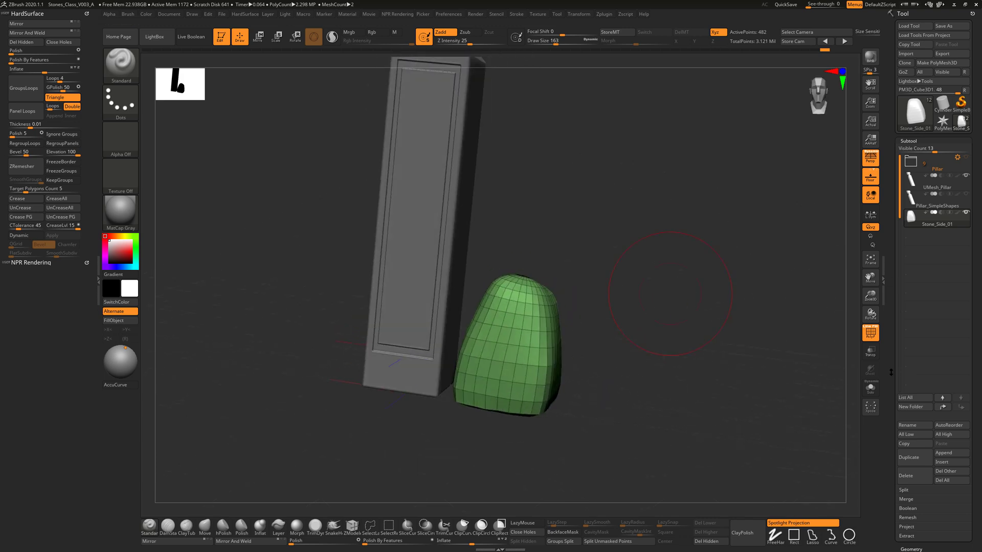
- Open the DynaMesh settings in the side stone's geometry options
{"action": "scroll", "coordinate": [920, 363], "scroll_direction": "down", "scroll_amount": 5}
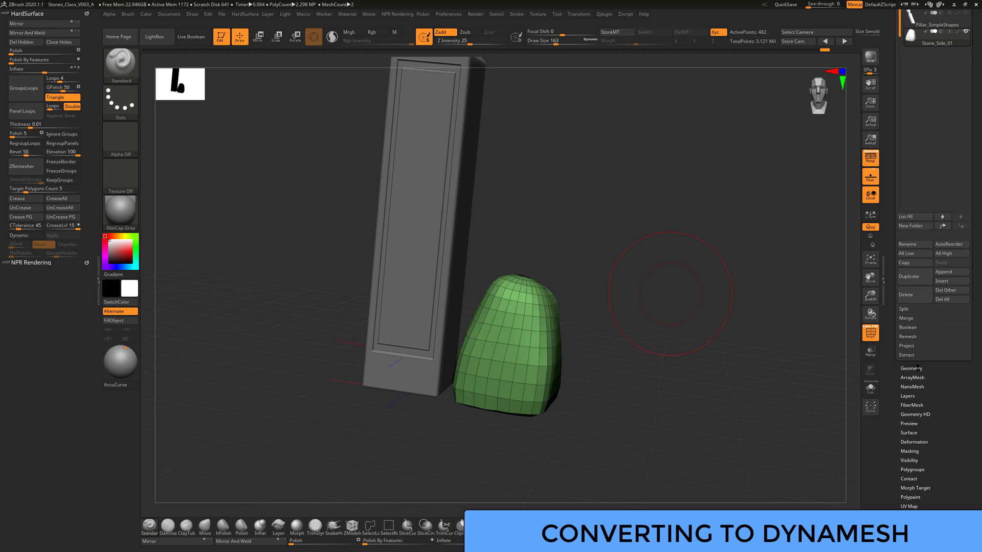
{"action": "left_click", "coordinate": [918, 367]}
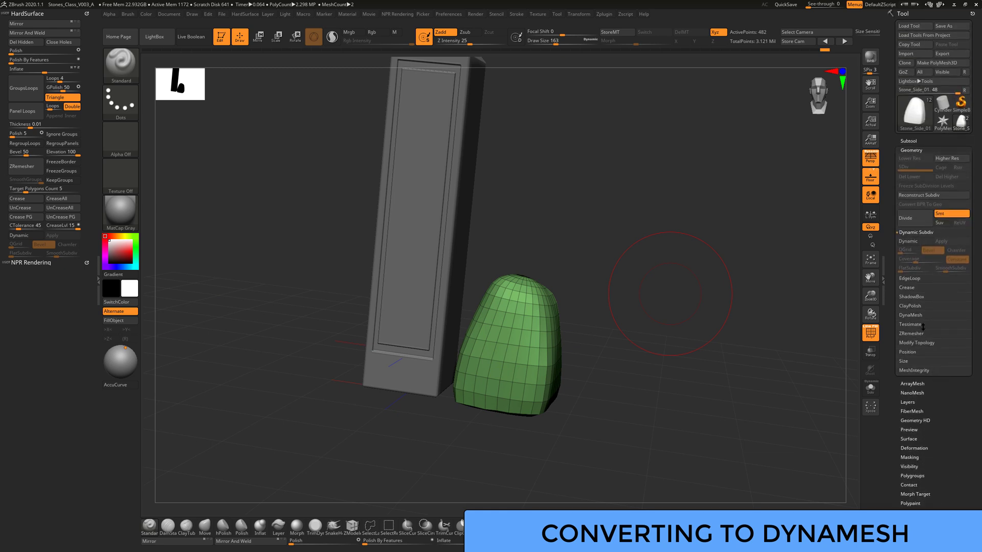
{"action": "left_click", "coordinate": [913, 315]}
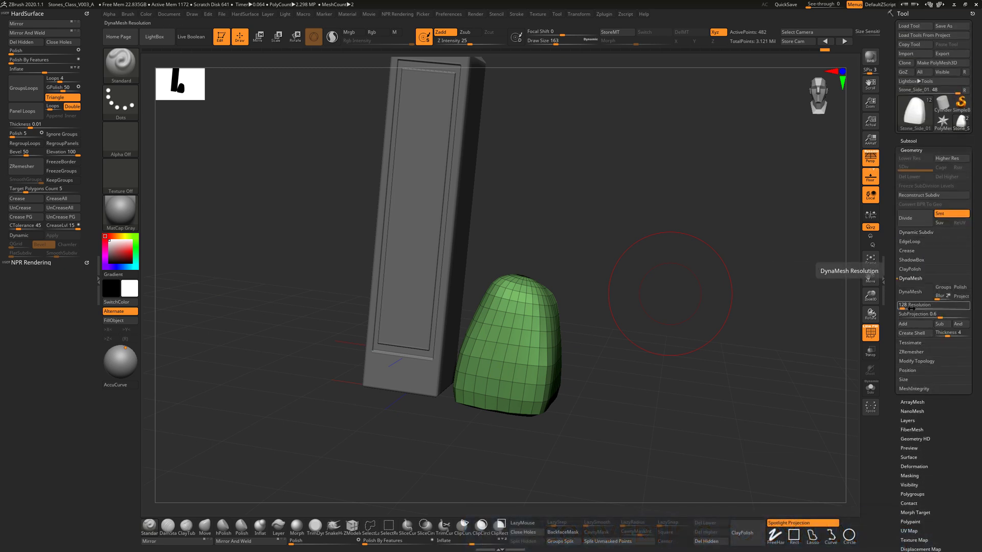
- Try converting the side stone to DynaMesh at resolution 832, and undo the conversion
{"action": "left_click", "coordinate": [910, 309]}
{"action": "type", "text": "832"}
{"action": "type", "text": "500"}
{"action": "left_click", "coordinate": [914, 292]}
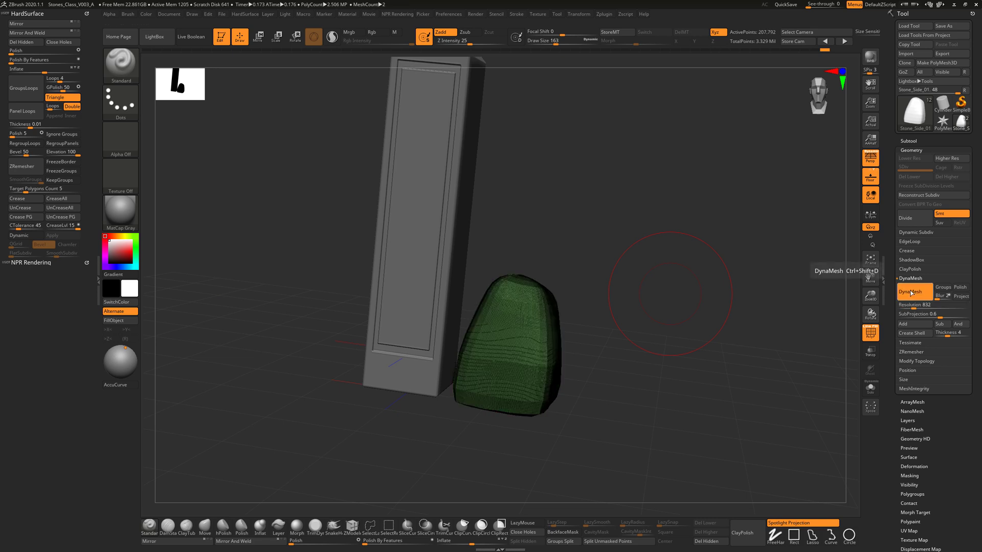
{"action": "mouse_move", "coordinate": [668, 407]}
{"action": "left_mouse_down"}
{"action": "mouse_move", "coordinate": [697, 440]}
{"action": "mouse_move", "coordinate": [677, 412]}
{"action": "left_mouse_up"}
{"action": "key", "text": "ctrl+z"}
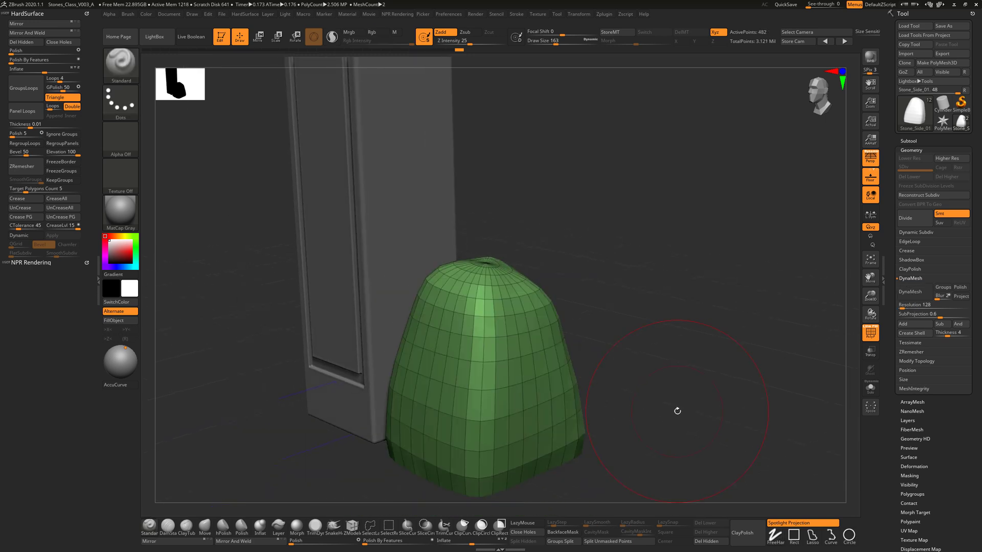
{"action": "key", "text": "ctrl+z"}
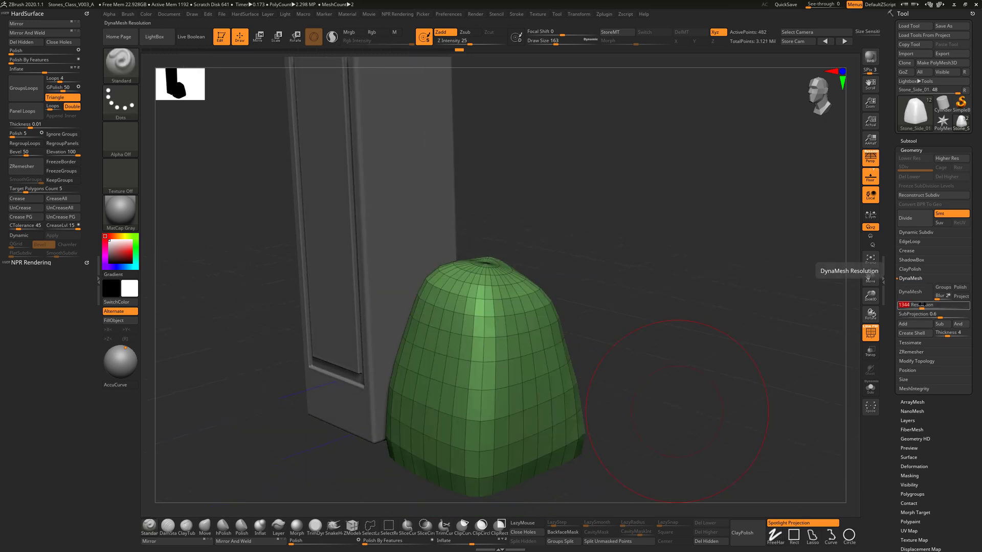
- Convert the side stone to DynaMesh at resolution 400 and hide the polyframe
{"action": "left_click", "coordinate": [910, 291]}
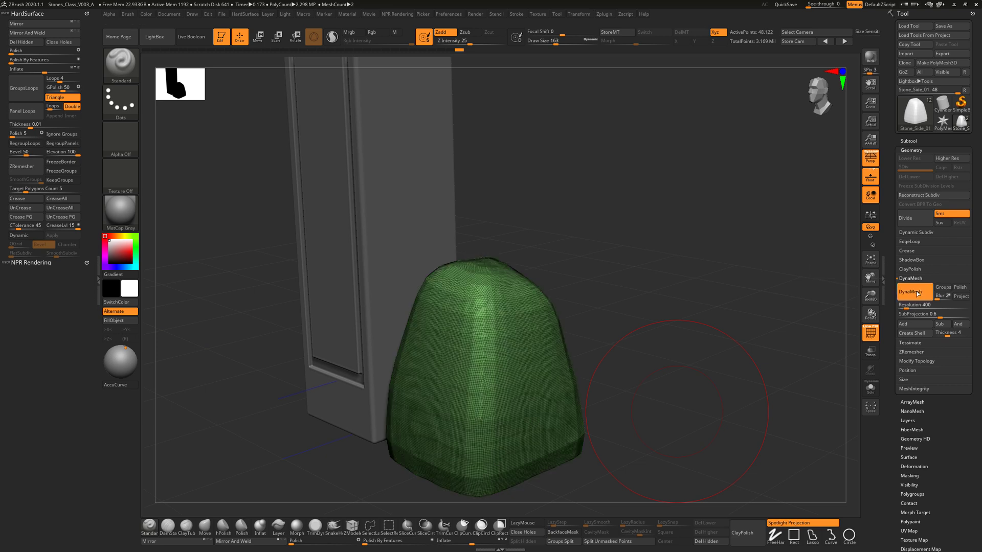
{"action": "left_click", "coordinate": [870, 332]}
{"action": "left_click_drag", "start_coordinate": [734, 355], "coordinate": [686, 341]}
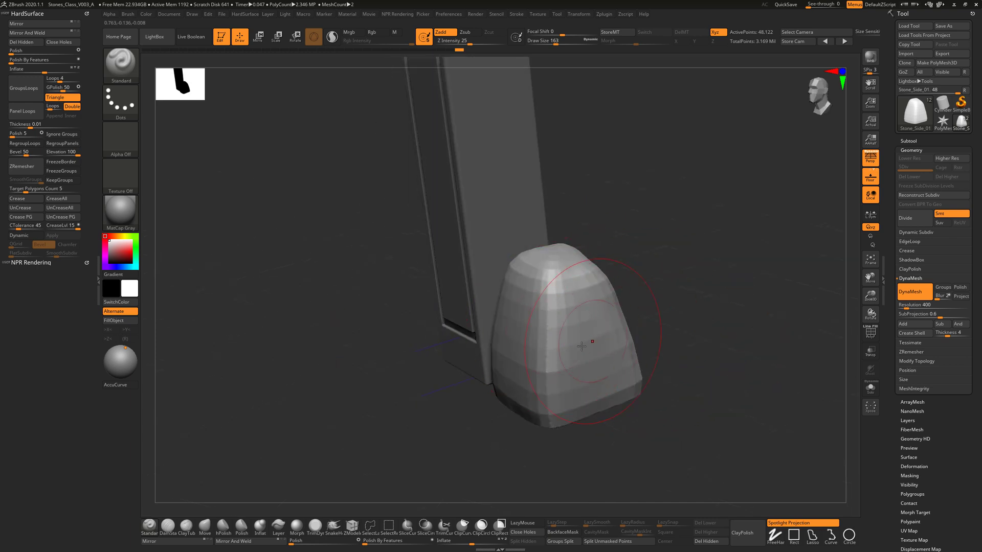
- Smooth away the faceted surface and hard edges around the stone's front, sides and back with the Smooth brush
{"action": "left_click_drag", "start_coordinate": [645, 317], "coordinate": [633, 313]}
{"action": "key", "text": "shift"}
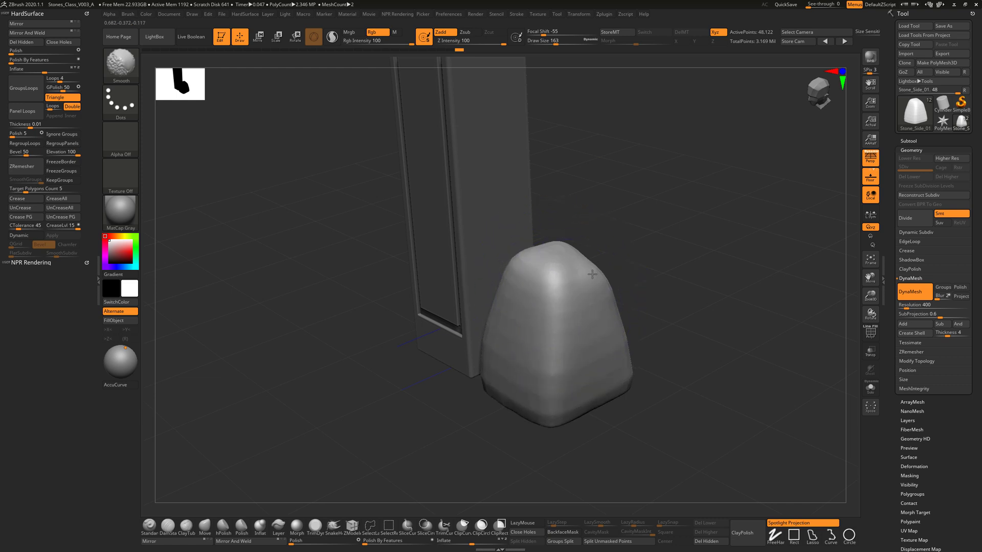
{"action": "right_click_drag", "start_coordinate": [615, 364], "coordinate": [716, 313]}
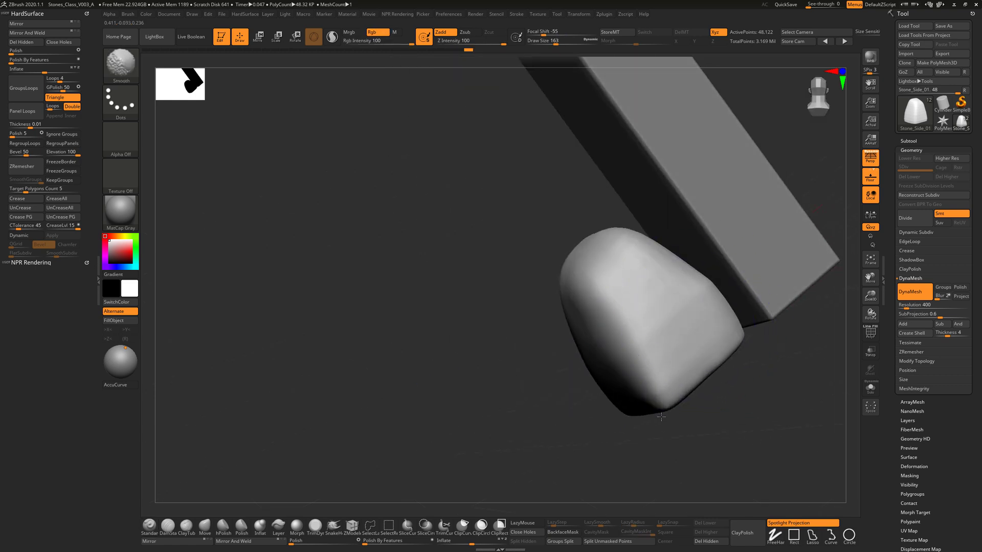
{"action": "right_click_drag", "start_coordinate": [657, 381], "coordinate": [723, 294]}
{"action": "mouse_move", "coordinate": [764, 247]}
{"action": "right_mouse_down"}
{"action": "mouse_move", "coordinate": [707, 281]}
{"action": "mouse_move", "coordinate": [687, 273]}
{"action": "mouse_move", "coordinate": [621, 294]}
{"action": "right_mouse_up"}
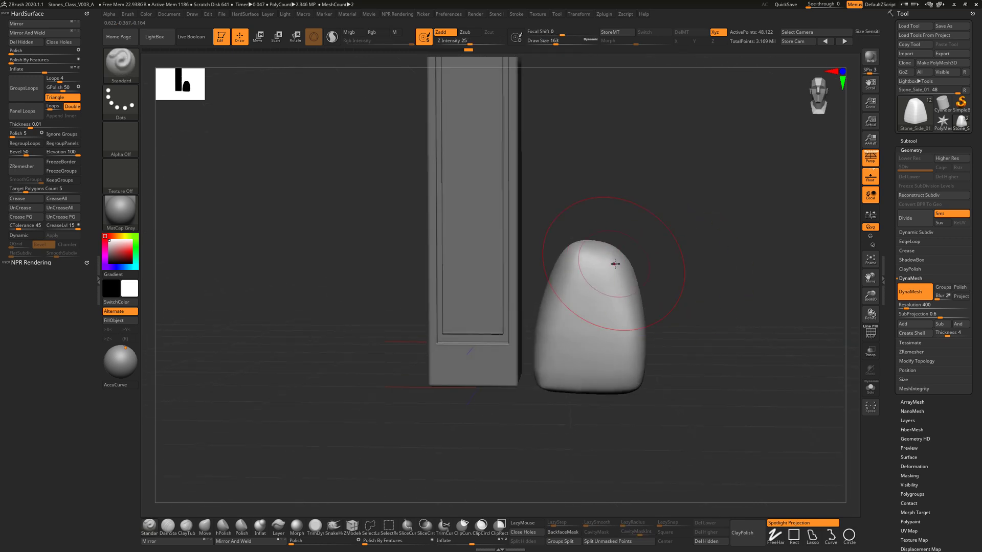
- Pull the stone's upper corner out into a long arm, displaying the polyframe and trying a DynaMesh update that is undone
{"action": "left_click_drag", "start_coordinate": [614, 263], "coordinate": [646, 240]}
{"action": "key", "text": "ctrl+z"}
{"action": "mouse_move", "coordinate": [700, 318]}
{"action": "left_mouse_down", "text": "ctrl"}
{"action": "mouse_move", "coordinate": [736, 324]}
{"action": "mouse_move", "coordinate": [759, 345]}
{"action": "left_mouse_up", "text": "ctrl"}
{"action": "key", "text": "shift+f"}
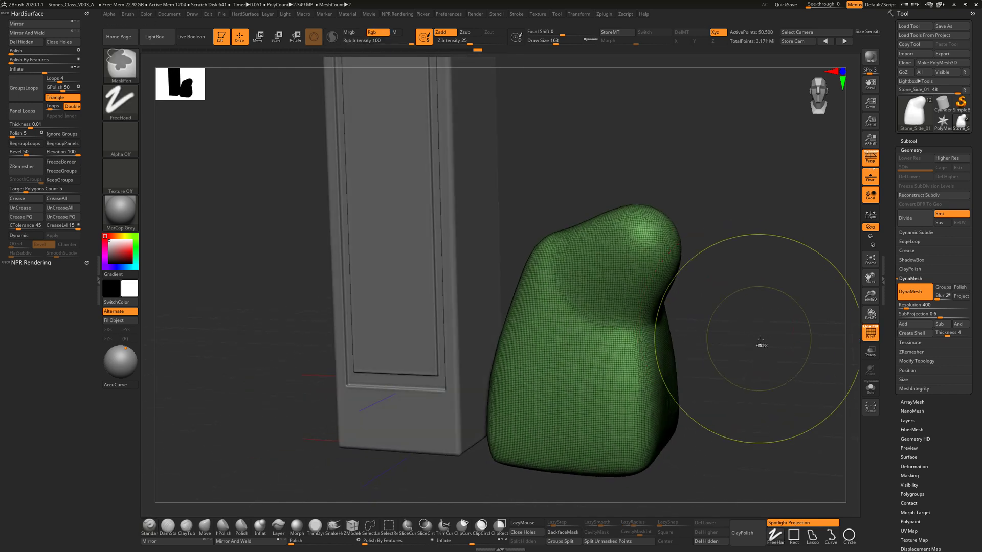
{"action": "key", "text": "ctrl+z"}
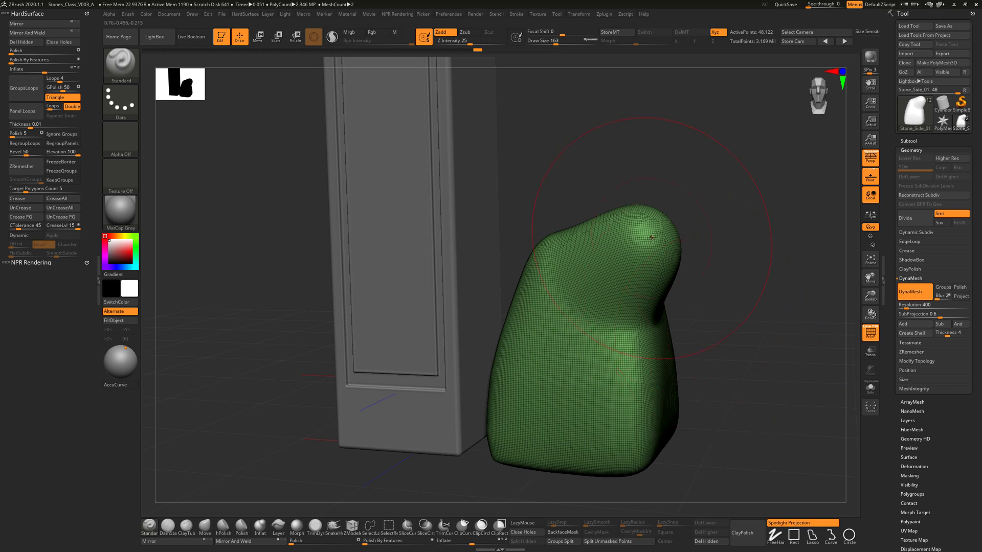
{"action": "left_click_drag", "start_coordinate": [665, 236], "coordinate": [734, 206]}
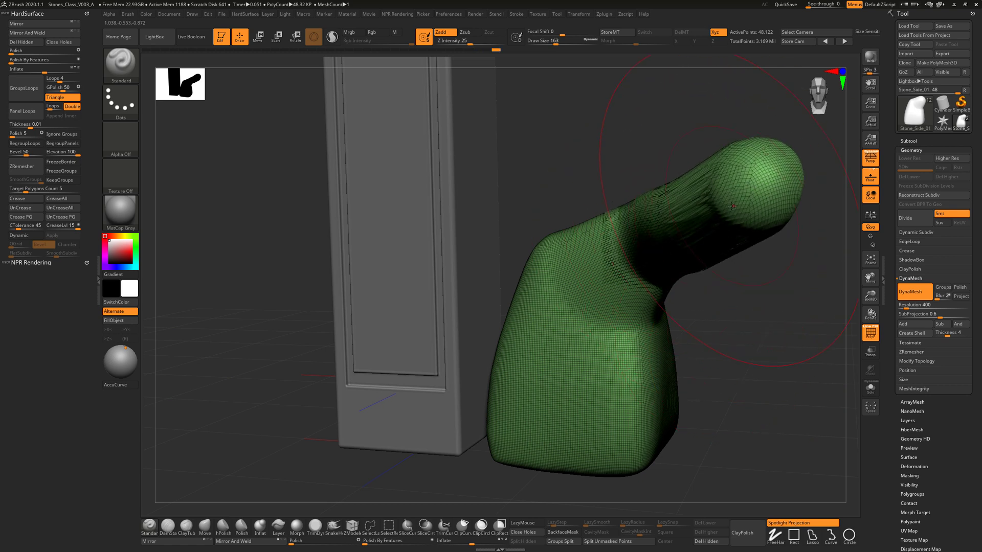
{"action": "left_click_drag", "start_coordinate": [665, 261], "coordinate": [703, 223], "text": "alt"}
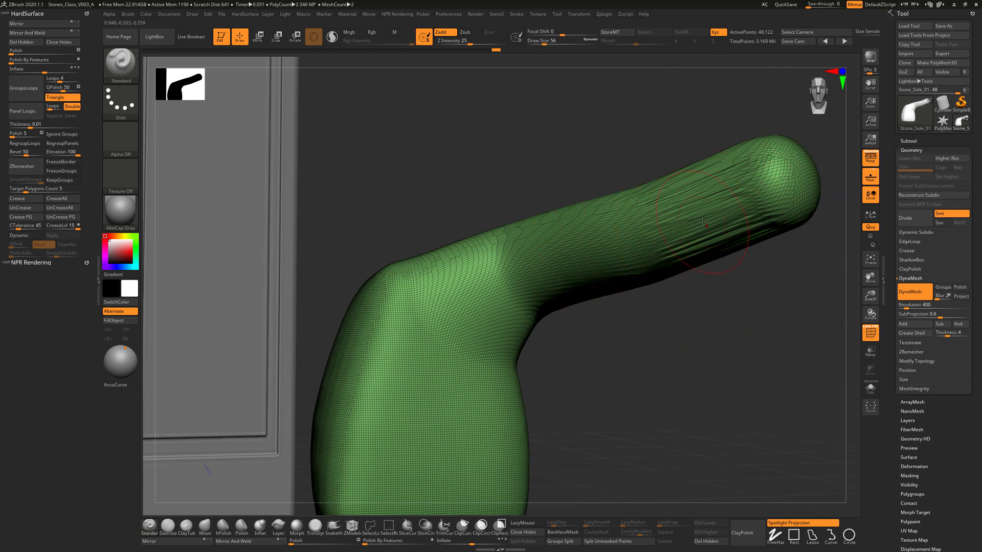
- Carve an S-shaped test groove into the stone's body and strokes along the stretched arm with DamStandard at draw size 56
{"action": "left_click", "coordinate": [168, 527]}
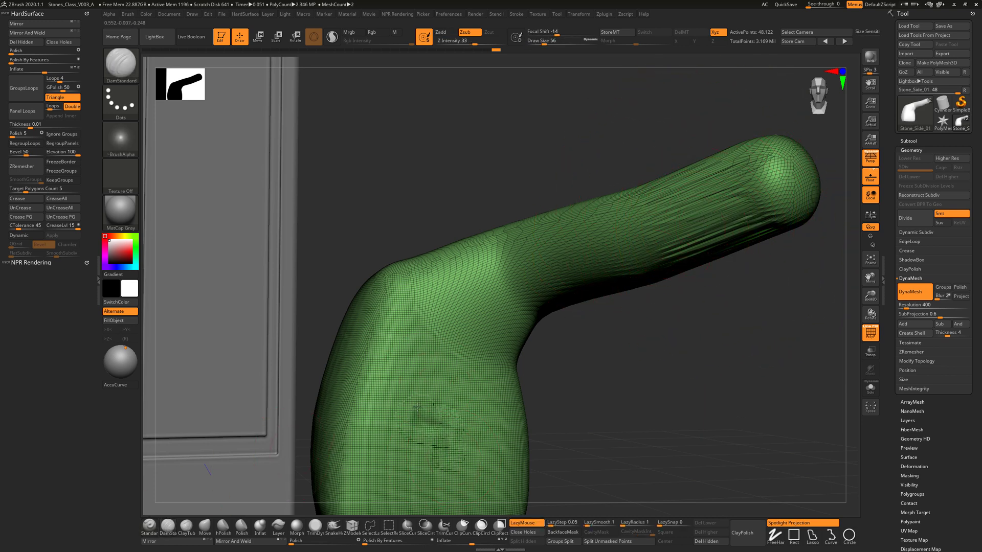
{"action": "mouse_move", "coordinate": [418, 407]}
{"action": "left_mouse_down"}
{"action": "mouse_move", "coordinate": [406, 373]}
{"action": "mouse_move", "coordinate": [462, 429]}
{"action": "mouse_move", "coordinate": [422, 476]}
{"action": "mouse_move", "coordinate": [427, 468]}
{"action": "left_mouse_up"}
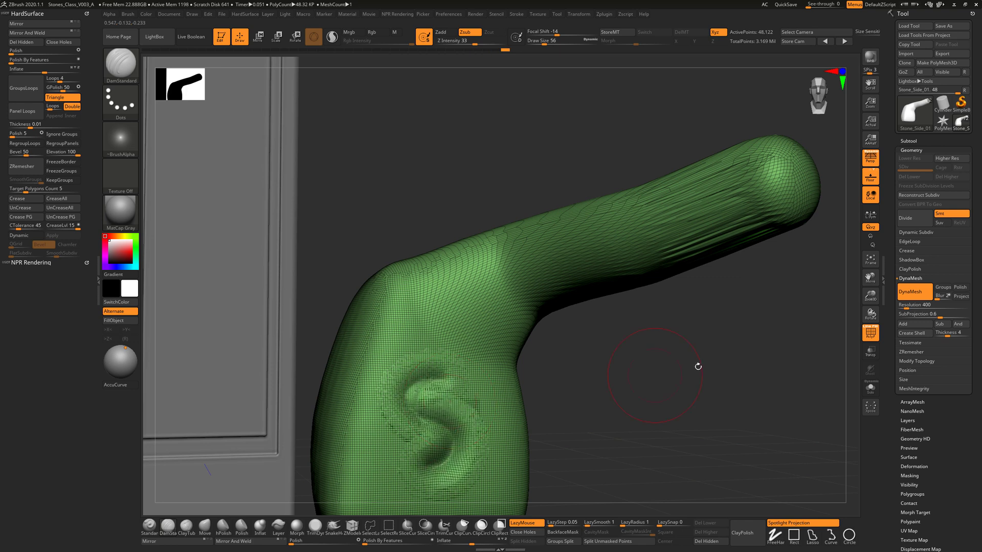
{"action": "left_click_drag", "start_coordinate": [642, 220], "coordinate": [752, 169]}
{"action": "mouse_move", "coordinate": [650, 240]}
{"action": "left_mouse_down"}
{"action": "mouse_move", "coordinate": [757, 187]}
{"action": "mouse_move", "coordinate": [765, 207]}
{"action": "left_mouse_up"}
- Undo the DamStandard test strokes on the arm and the stone's body
{"action": "key", "text": "ctrl"}
{"action": "key", "text": "ctrl+z"}
{"action": "key", "text": "ctrl+z"}
{"action": "key", "text": "ctrl+z"}
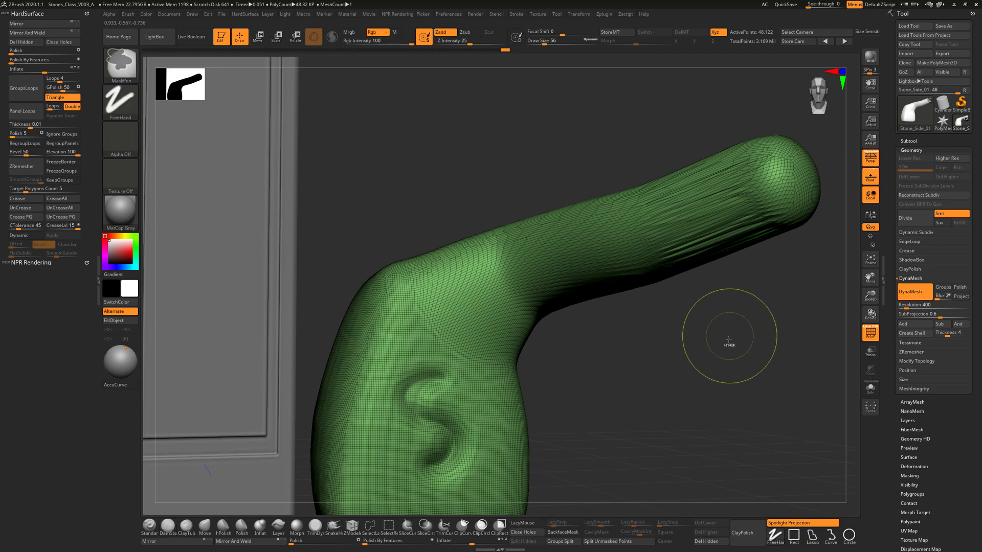
{"action": "key", "text": "ctrl+z"}
{"action": "mouse_move", "coordinate": [766, 314]}
{"action": "left_mouse_down", "text": "ctrl"}
{"action": "mouse_move", "coordinate": [673, 423]}
{"action": "mouse_move", "coordinate": [767, 307]}
{"action": "left_mouse_up", "text": "ctrl"}
{"action": "key", "text": "ctrl+z"}
- Update the DynaMesh to even out the stretched arm's polygons, and carve DamStandard test strokes into it
{"action": "left_click_drag", "start_coordinate": [753, 274], "coordinate": [665, 390]}
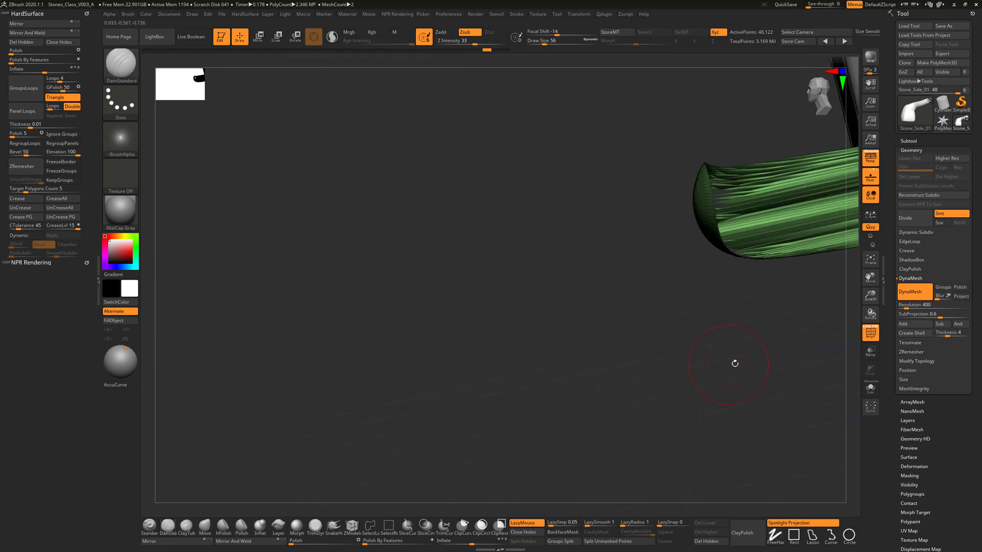
{"action": "left_click_drag", "start_coordinate": [734, 361], "coordinate": [695, 355]}
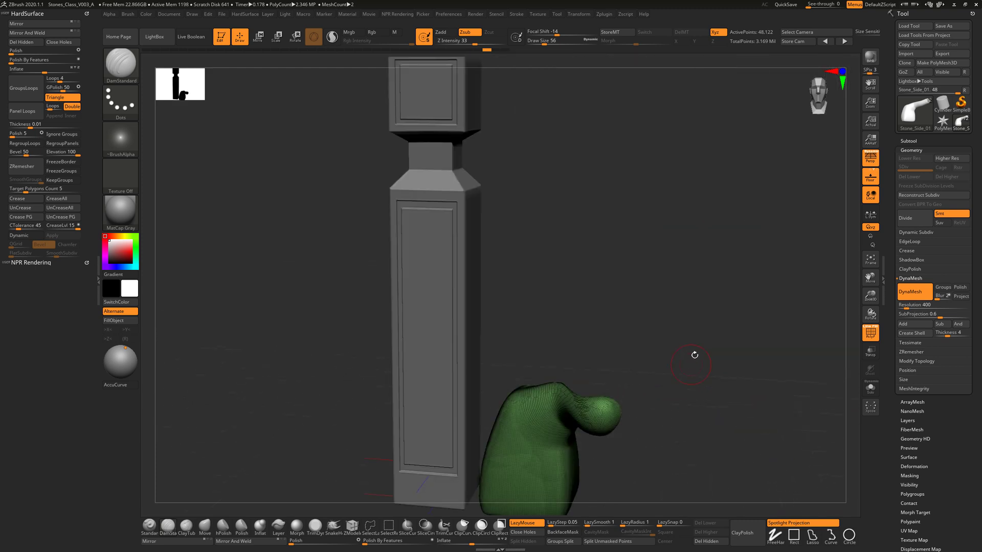
{"action": "mouse_move", "coordinate": [698, 416]}
{"action": "left_mouse_down"}
{"action": "mouse_move", "coordinate": [690, 377]}
{"action": "mouse_move", "coordinate": [722, 386]}
{"action": "mouse_move", "coordinate": [706, 338]}
{"action": "mouse_move", "coordinate": [733, 292]}
{"action": "left_mouse_up"}
{"action": "key", "text": "ctrl"}
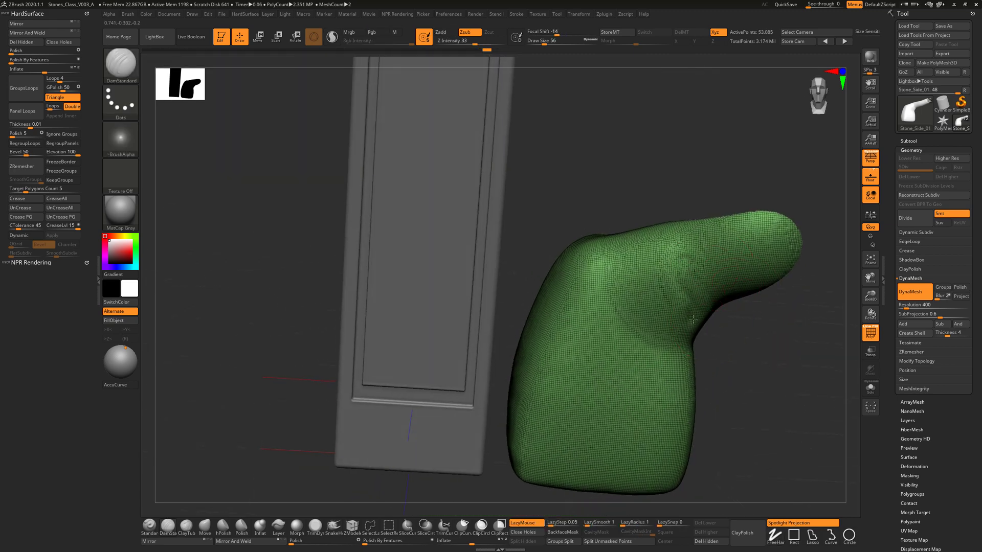
{"action": "left_click_drag", "start_coordinate": [692, 319], "coordinate": [707, 240]}
{"action": "left_click_drag", "start_coordinate": [747, 281], "coordinate": [752, 218]}
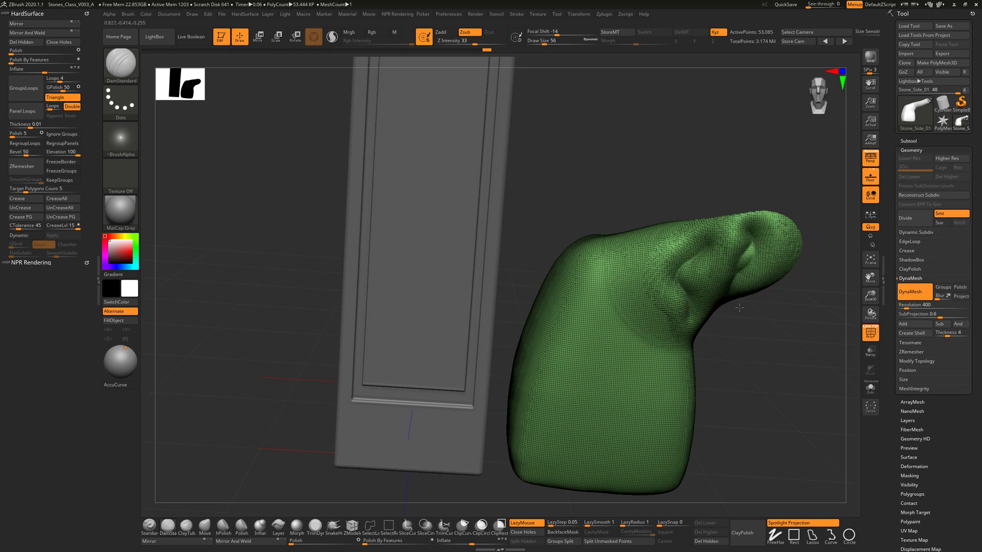
- Undo the test carving, remeshing and stretched arm to return to the plain rounded stone
{"action": "key", "text": "ctrl+z"}
{"action": "key", "text": "ctrl+z"}
{"action": "key", "text": "ctrl+z"}
{"action": "key", "text": "ctrl+z"}
{"action": "key", "text": "ctrl+z"}
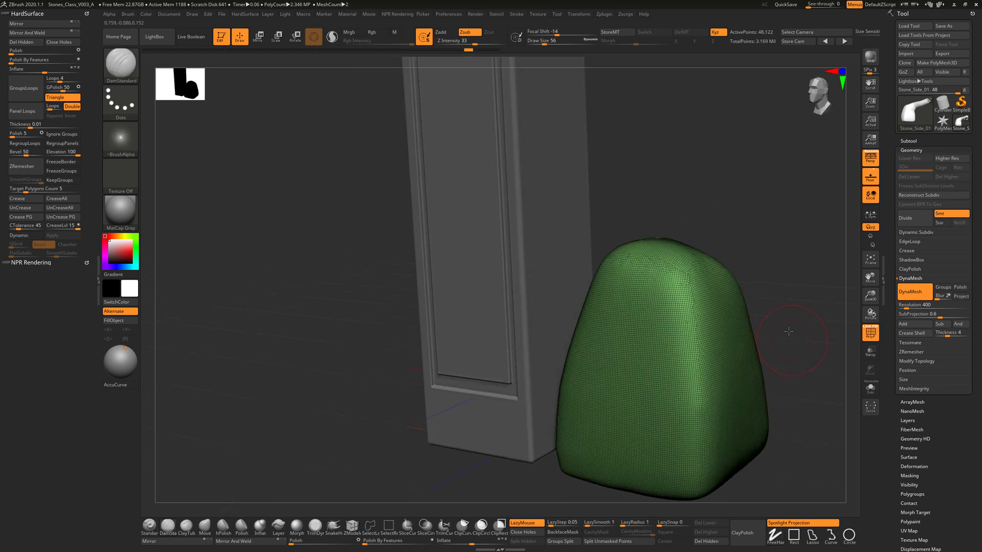
{"action": "key", "text": "ctrl+z"}
{"action": "key", "text": "ctrl+z"}
{"action": "key", "text": "ctrl+z"}
{"action": "key", "text": "ctrl+z"}
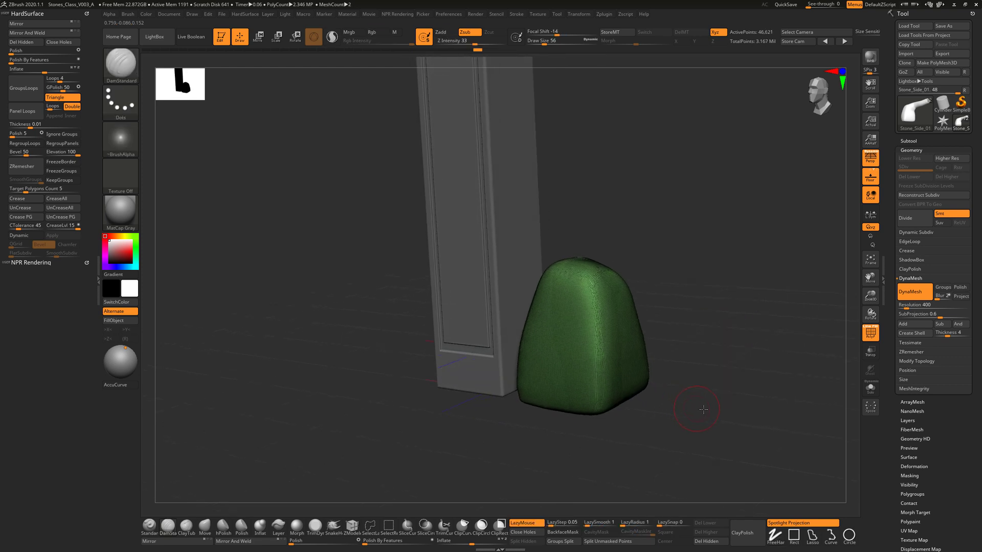
{"action": "key", "text": "ctrl+z"}
{"action": "key", "text": "ctrl+z"}
{"action": "key", "text": "ctrl+z"}
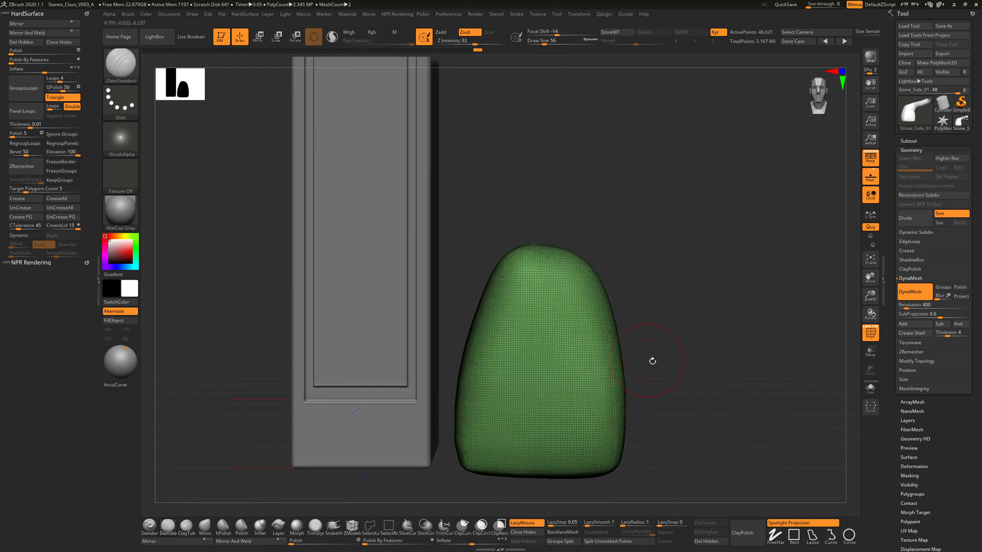
- Flatten facets into the stone's top and side edges with the TrimDynamic brush at draw size 177
{"action": "left_click", "coordinate": [315, 525]}
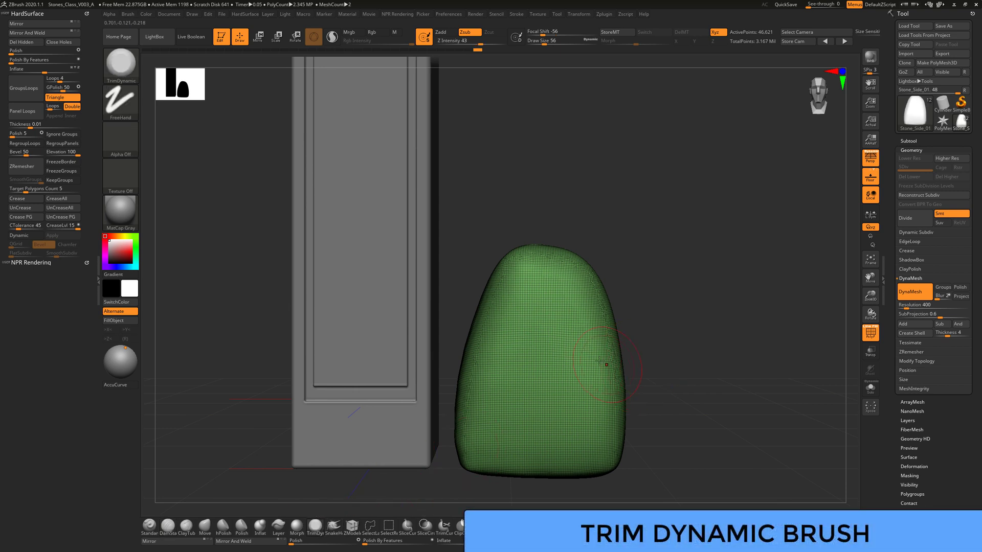
{"action": "key", "text": "s"}
{"action": "left_click_drag", "start_coordinate": [663, 302], "coordinate": [611, 275]}
{"action": "left_click_drag", "start_coordinate": [686, 251], "coordinate": [604, 196]}
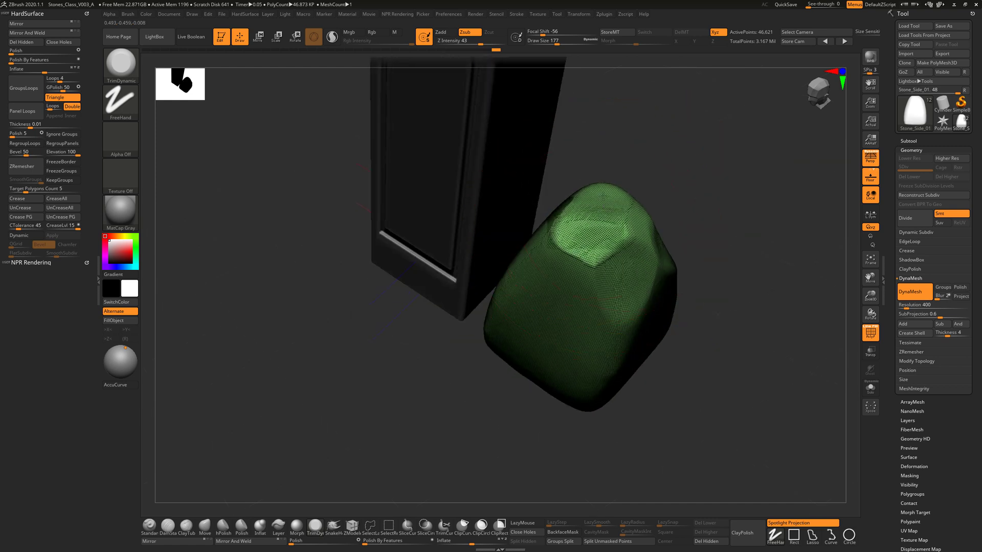
{"action": "left_click_drag", "start_coordinate": [549, 248], "coordinate": [526, 265]}
{"action": "mouse_move", "coordinate": [686, 375]}
{"action": "left_mouse_down"}
{"action": "mouse_move", "coordinate": [691, 350]}
{"action": "mouse_move", "coordinate": [705, 348]}
{"action": "mouse_move", "coordinate": [596, 390]}
{"action": "mouse_move", "coordinate": [622, 288]}
{"action": "left_mouse_up"}
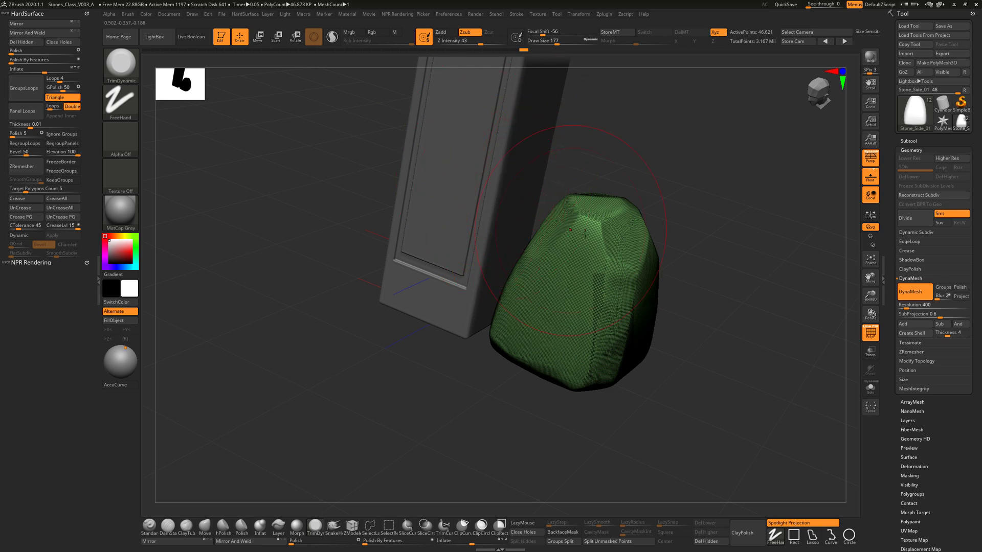
{"action": "left_click_drag", "start_coordinate": [687, 250], "coordinate": [665, 240]}
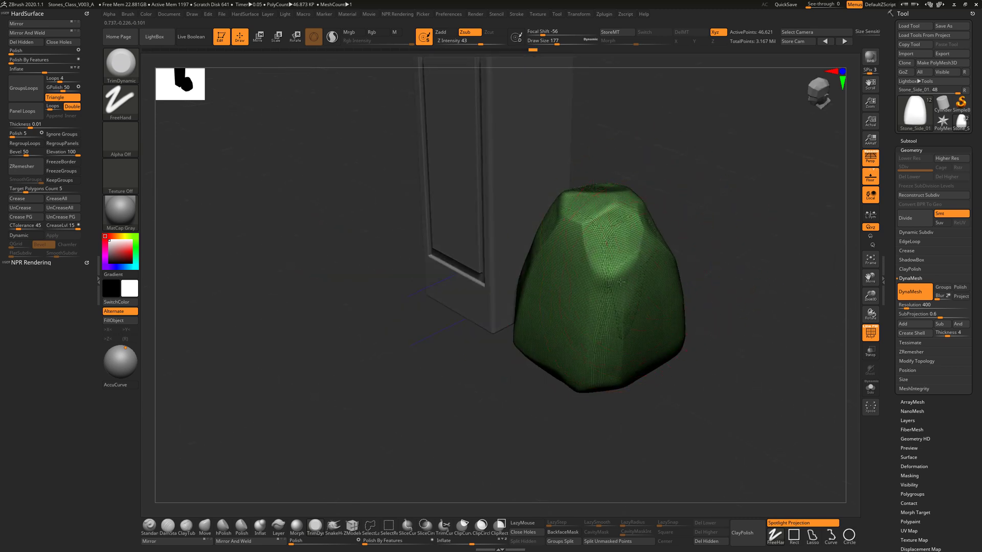
- Hide the polyframe and trim angular planes across the stone's crown and upper edges with TrimDynamic
{"action": "left_click", "coordinate": [863, 336]}
{"action": "left_click_drag", "start_coordinate": [747, 272], "coordinate": [638, 350]}
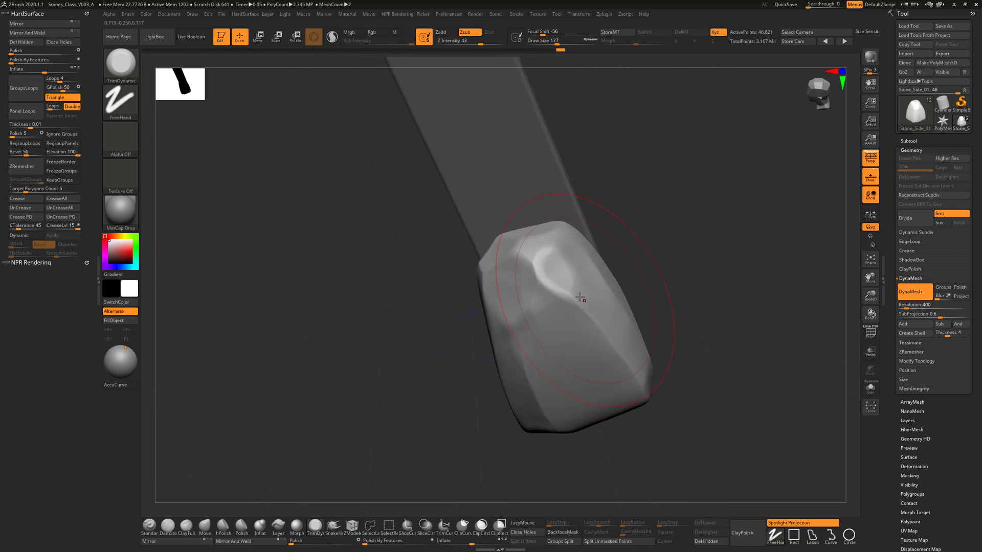
{"action": "mouse_move", "coordinate": [580, 297]}
{"action": "left_mouse_down"}
{"action": "mouse_move", "coordinate": [548, 263]}
{"action": "mouse_move", "coordinate": [561, 257]}
{"action": "left_mouse_up"}
{"action": "left_click_drag", "start_coordinate": [680, 271], "coordinate": [630, 268]}
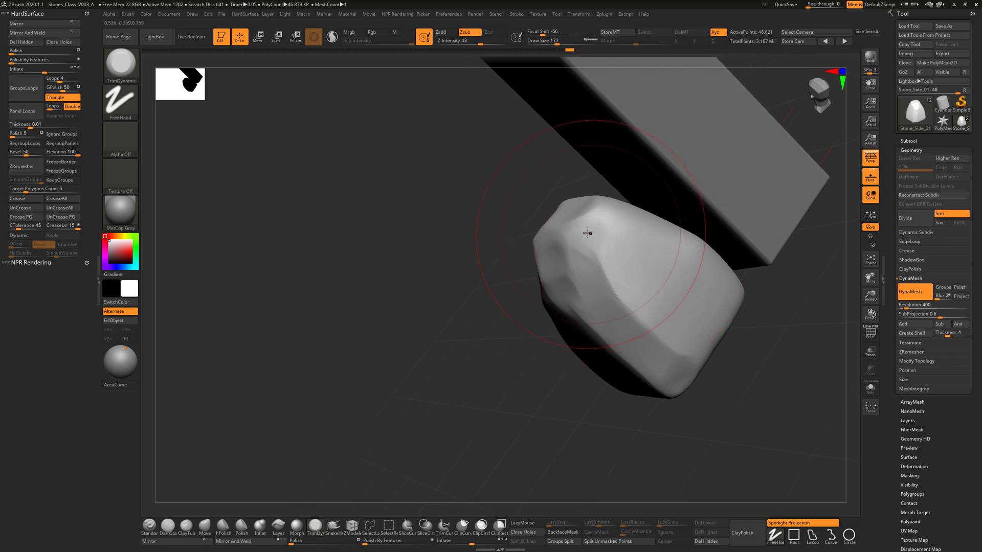
{"action": "mouse_move", "coordinate": [587, 234]}
{"action": "left_mouse_down"}
{"action": "mouse_move", "coordinate": [576, 243]}
{"action": "mouse_move", "coordinate": [578, 222]}
{"action": "mouse_move", "coordinate": [566, 250]}
{"action": "left_mouse_up"}
{"action": "left_click_drag", "start_coordinate": [545, 364], "coordinate": [572, 352]}
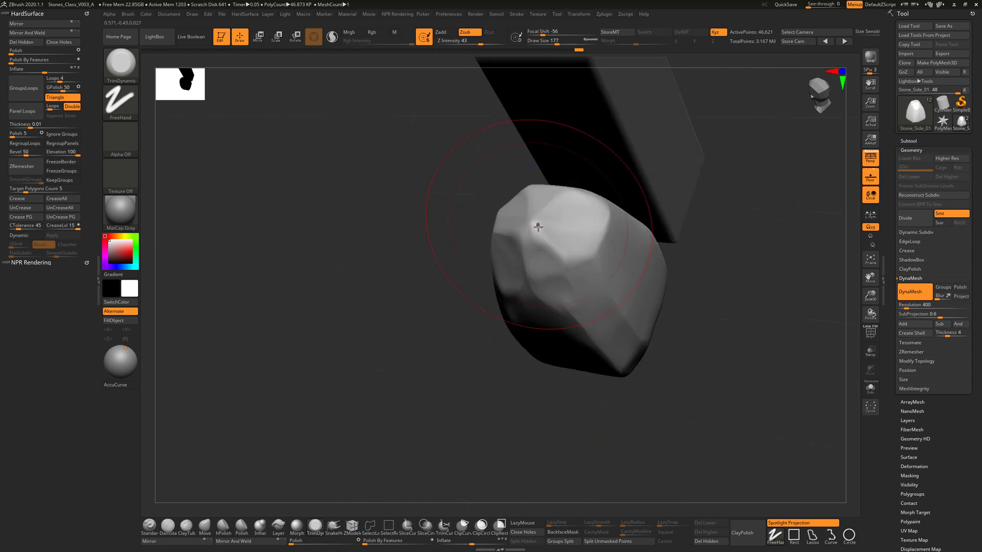
{"action": "mouse_move", "coordinate": [538, 226]}
{"action": "left_mouse_down"}
{"action": "mouse_move", "coordinate": [538, 216]}
{"action": "mouse_move", "coordinate": [554, 230]}
{"action": "mouse_move", "coordinate": [545, 234]}
{"action": "left_mouse_up"}
- Reduce the TrimDynamic draw size to 41 and bevel the edges around the stone's rear face
{"action": "key", "text": "s"}
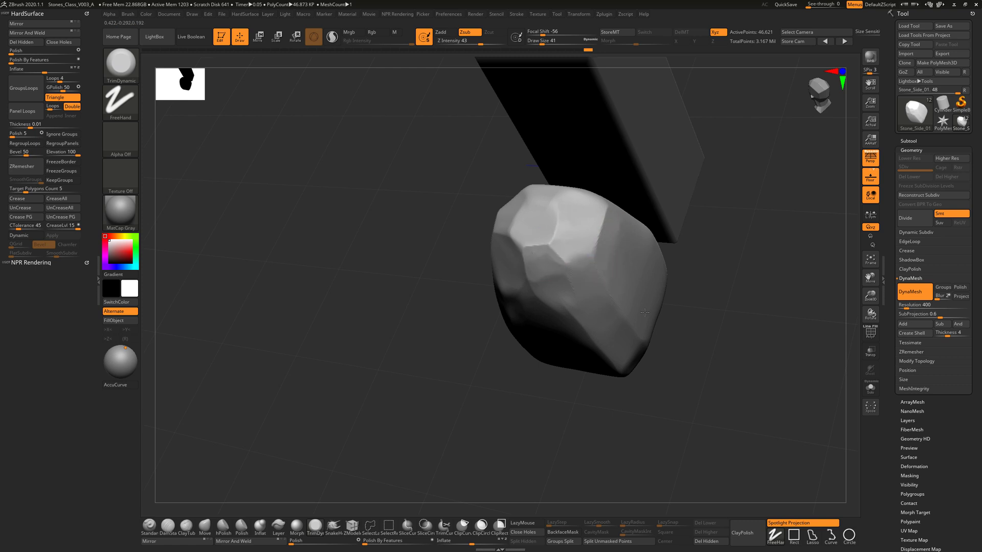
{"action": "left_click_drag", "start_coordinate": [687, 369], "coordinate": [677, 350]}
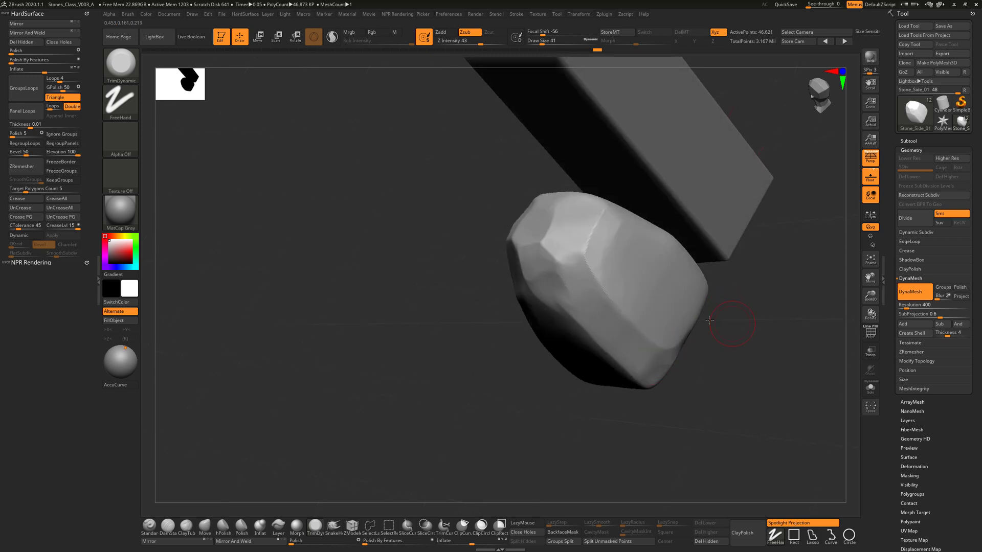
{"action": "left_click_drag", "start_coordinate": [710, 320], "coordinate": [688, 352]}
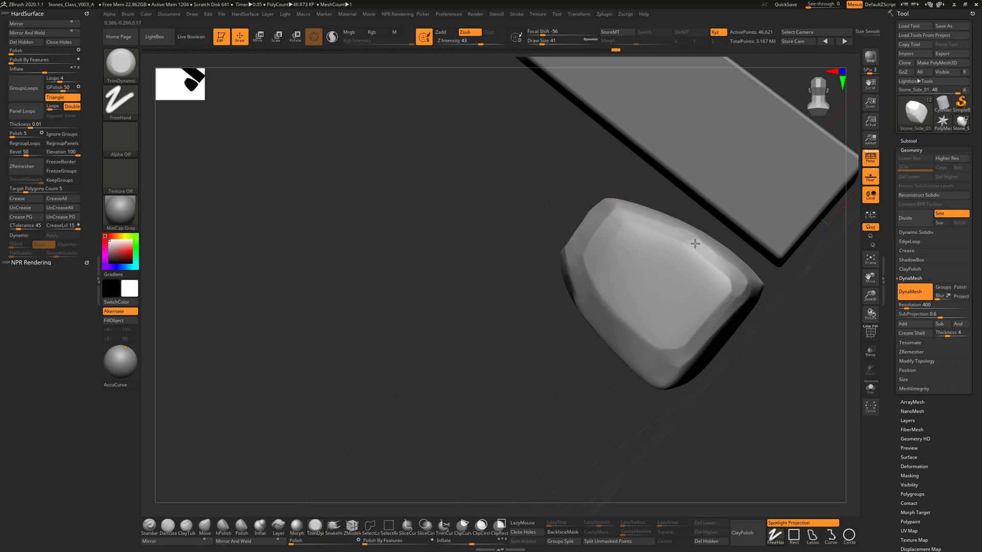
- Trim the lower corner edge of the stone's rear face with TrimDynamic at draw size 41
{"action": "left_click_drag", "start_coordinate": [685, 365], "coordinate": [658, 330]}
{"action": "left_click_drag", "start_coordinate": [770, 369], "coordinate": [721, 379]}
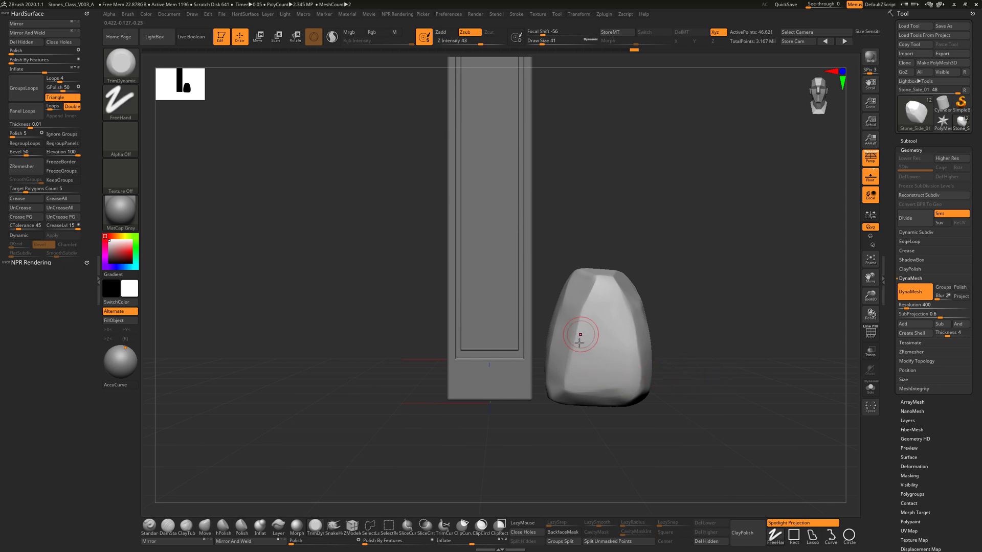
- Reshape the stone's silhouette with the Move brush at draw size 280, widening the base and nudging the crown outward
{"action": "key", "text": "b"}
{"action": "key", "text": "m"}
{"action": "key", "text": "v"}
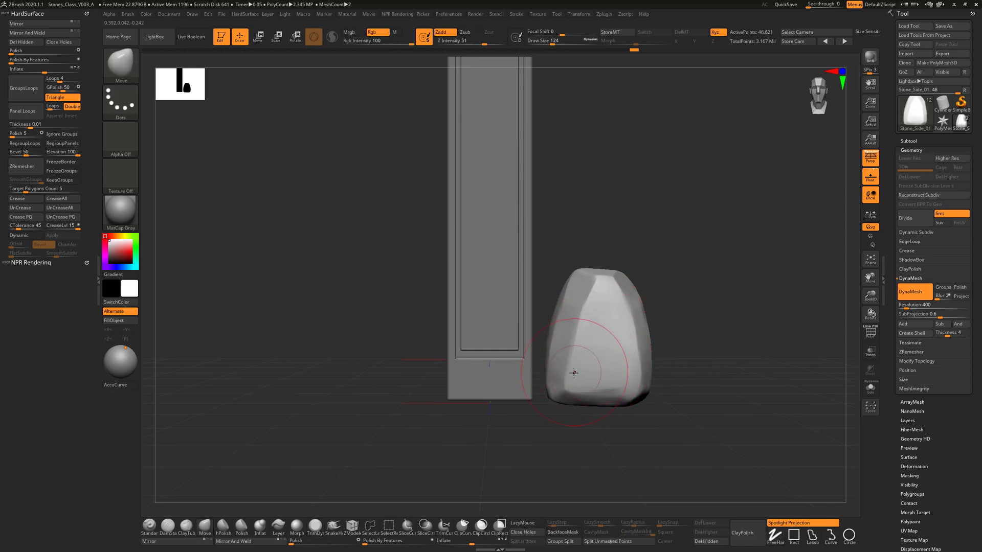
{"action": "key", "text": "bracketright"}
{"action": "key", "text": "bracketright"}
{"action": "mouse_move", "coordinate": [554, 386]}
{"action": "left_mouse_down"}
{"action": "mouse_move", "coordinate": [544, 394]}
{"action": "mouse_move", "coordinate": [588, 409]}
{"action": "left_mouse_up"}
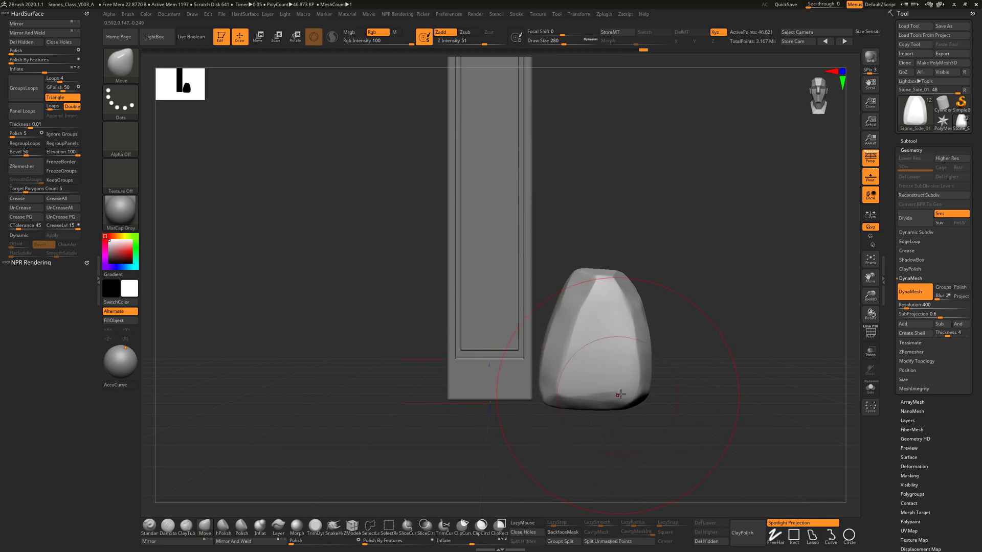
{"action": "left_click_drag", "start_coordinate": [575, 277], "coordinate": [564, 268]}
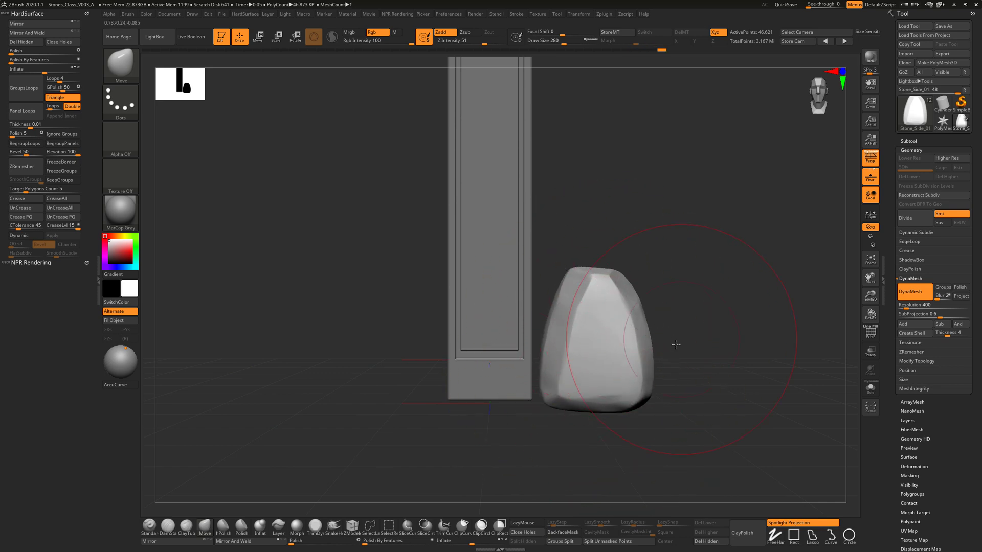
{"action": "mouse_move", "coordinate": [675, 345]}
{"action": "left_mouse_down"}
{"action": "mouse_move", "coordinate": [681, 353]}
{"action": "mouse_move", "coordinate": [603, 406]}
{"action": "mouse_move", "coordinate": [546, 411]}
{"action": "left_mouse_up"}
{"action": "left_click_drag", "start_coordinate": [645, 388], "coordinate": [659, 393]}
{"action": "left_click_drag", "start_coordinate": [690, 311], "coordinate": [727, 305]}
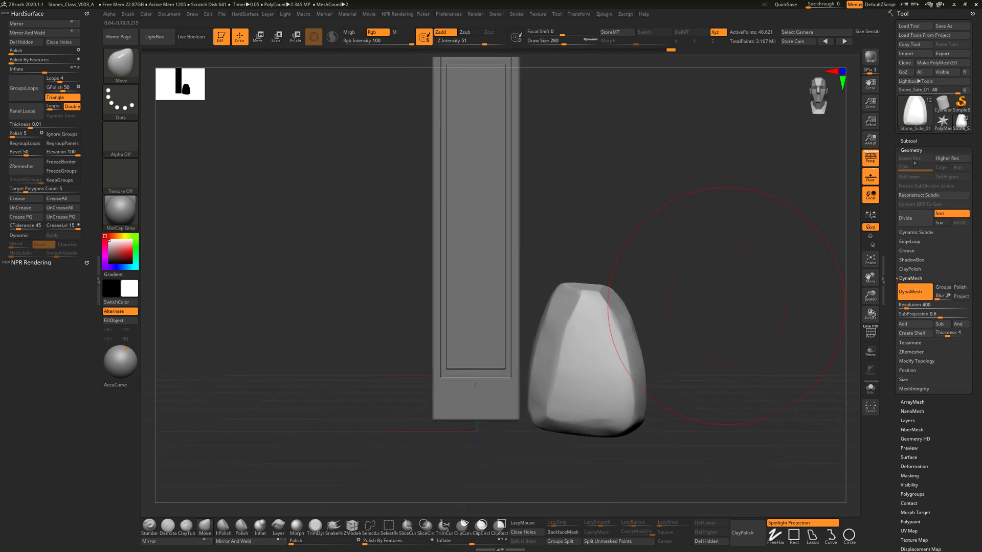
- Duplicate the Stone_Side_01 subtool, then move the copy in front of the pillar's base and rotate it about the vertical axis
{"action": "left_click", "coordinate": [908, 140]}
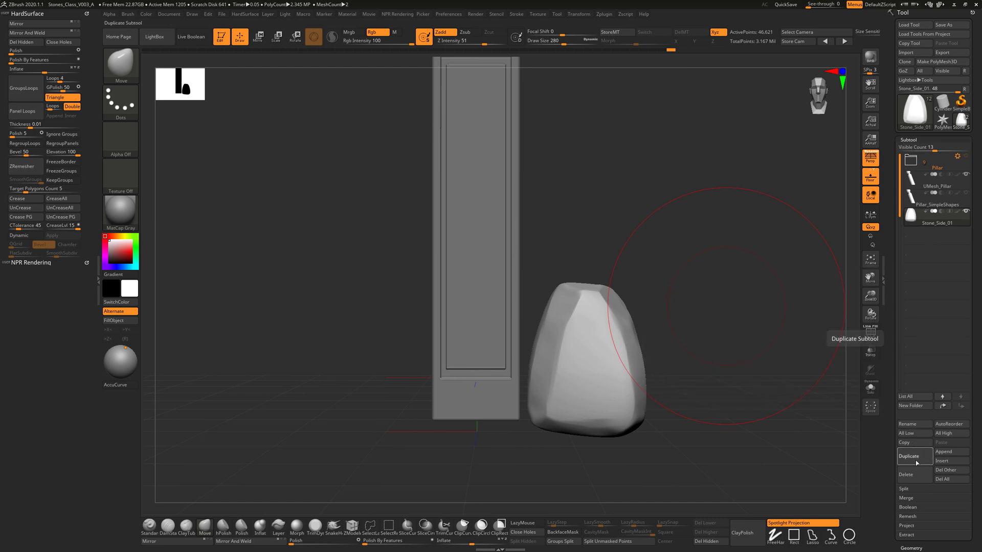
{"action": "left_click", "coordinate": [915, 459]}
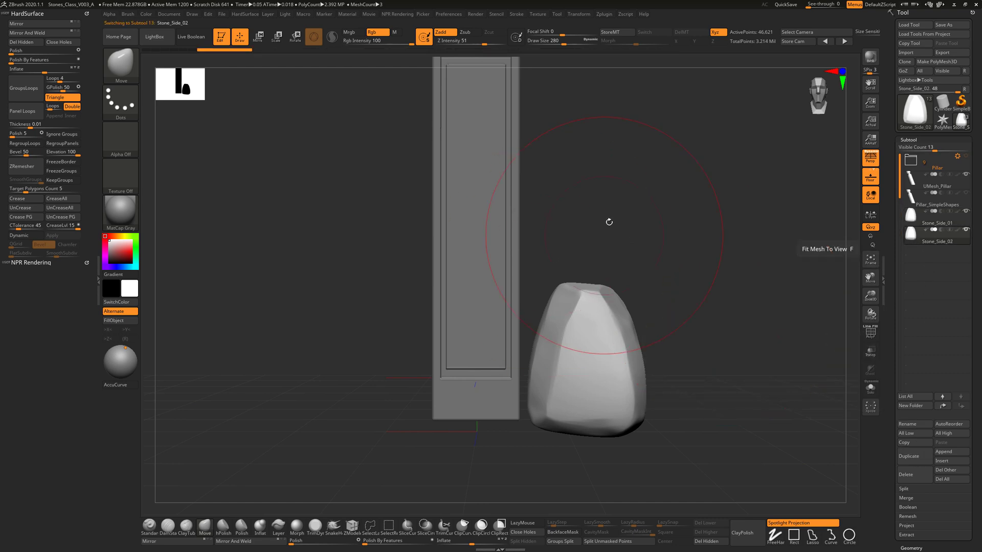
{"action": "left_click", "coordinate": [259, 38]}
{"action": "left_click_drag", "start_coordinate": [671, 358], "coordinate": [672, 381]}
{"action": "left_click_drag", "start_coordinate": [623, 310], "coordinate": [516, 405]}
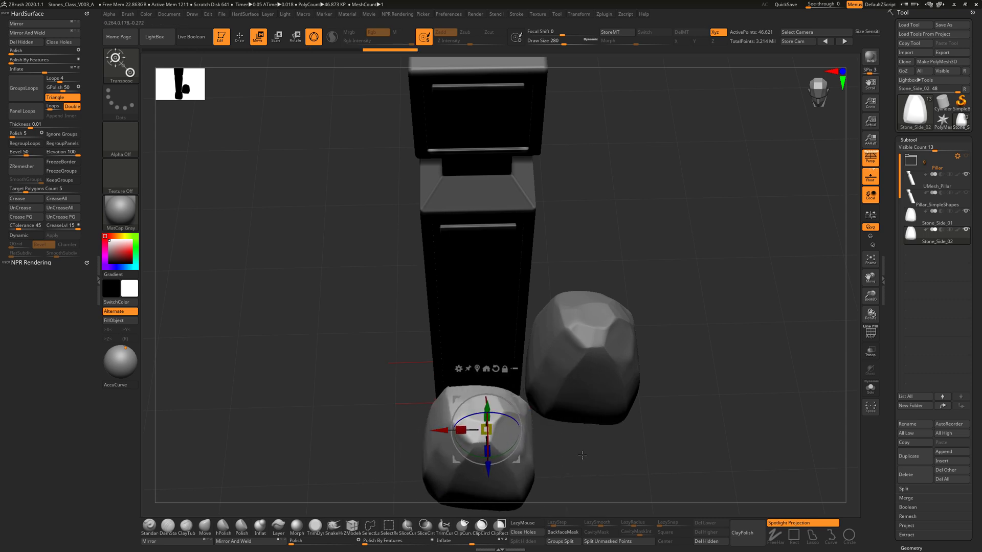
{"action": "left_click_drag", "start_coordinate": [582, 454], "coordinate": [680, 352]}
{"action": "left_click_drag", "start_coordinate": [504, 308], "coordinate": [450, 321]}
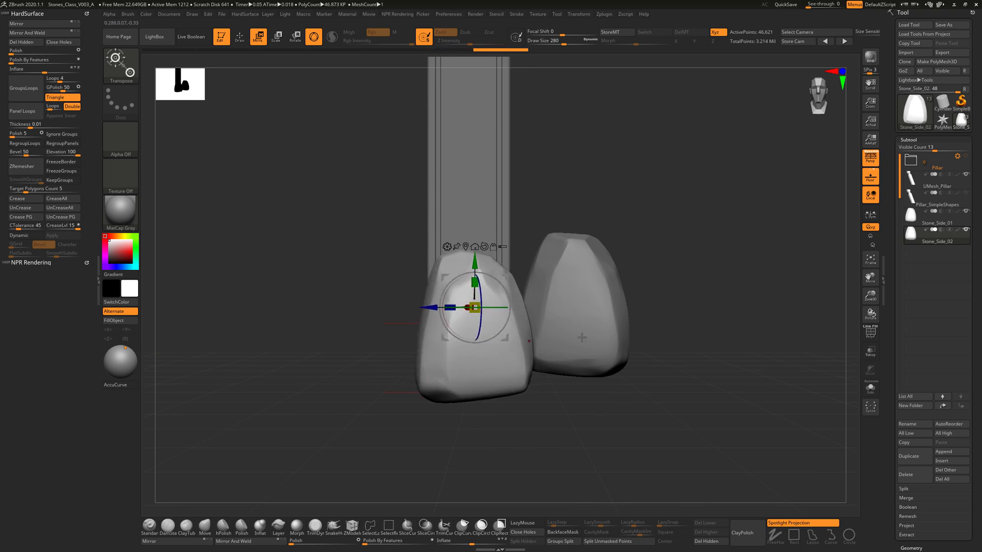
- Return to Draw mode and flatten the top of the copied stone with TrimDynamic at draw size 251
{"action": "left_click", "coordinate": [239, 36]}
{"action": "left_click_drag", "start_coordinate": [706, 366], "coordinate": [396, 512]}
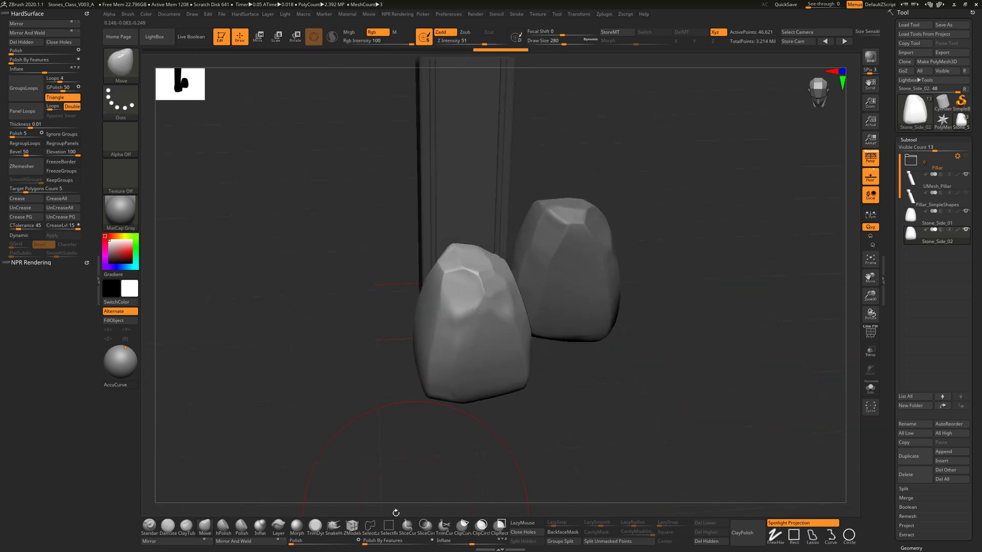
{"action": "left_click", "coordinate": [315, 526]}
{"action": "left_click_drag", "start_coordinate": [633, 351], "coordinate": [477, 285]}
{"action": "key", "text": "s"}
{"action": "mouse_move", "coordinate": [478, 283]}
{"action": "left_mouse_down"}
{"action": "mouse_move", "coordinate": [458, 283]}
{"action": "mouse_move", "coordinate": [470, 302]}
{"action": "left_mouse_up"}
{"action": "left_click_drag", "start_coordinate": [549, 330], "coordinate": [591, 329]}
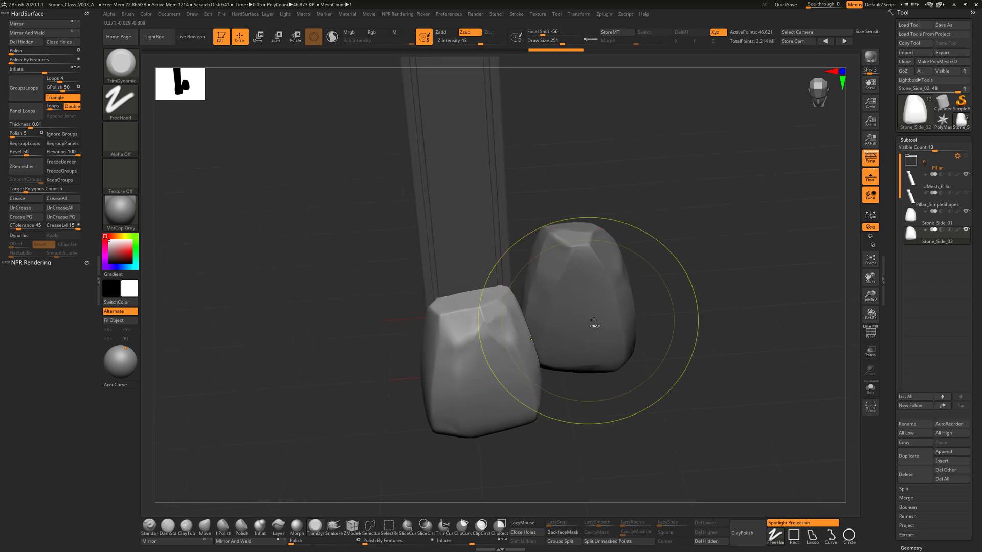
{"action": "left_click_drag", "start_coordinate": [680, 256], "coordinate": [588, 287]}
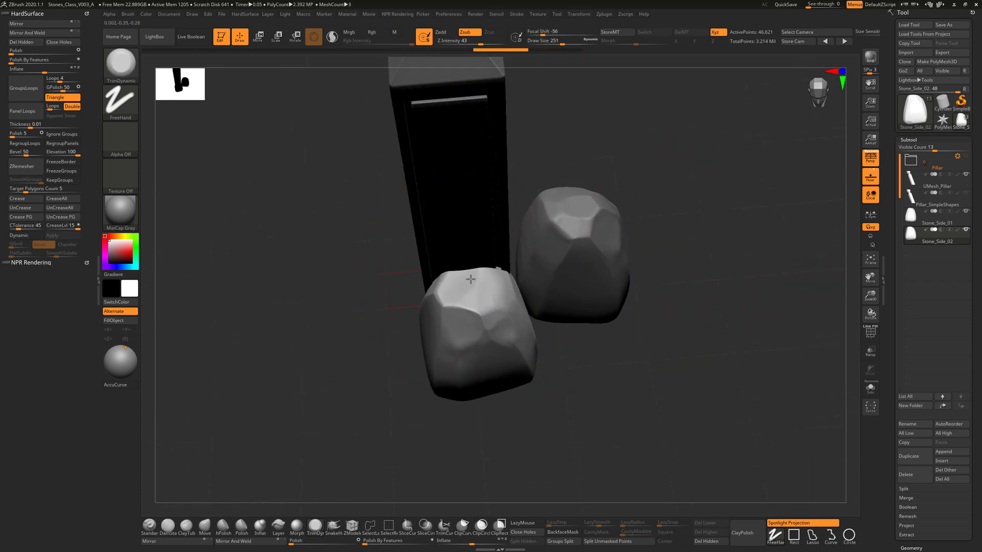
- Isolate the copied stone in Solo mode and trim broad planes across its crown and sides with TrimDynamic
{"action": "left_click", "coordinate": [870, 388]}
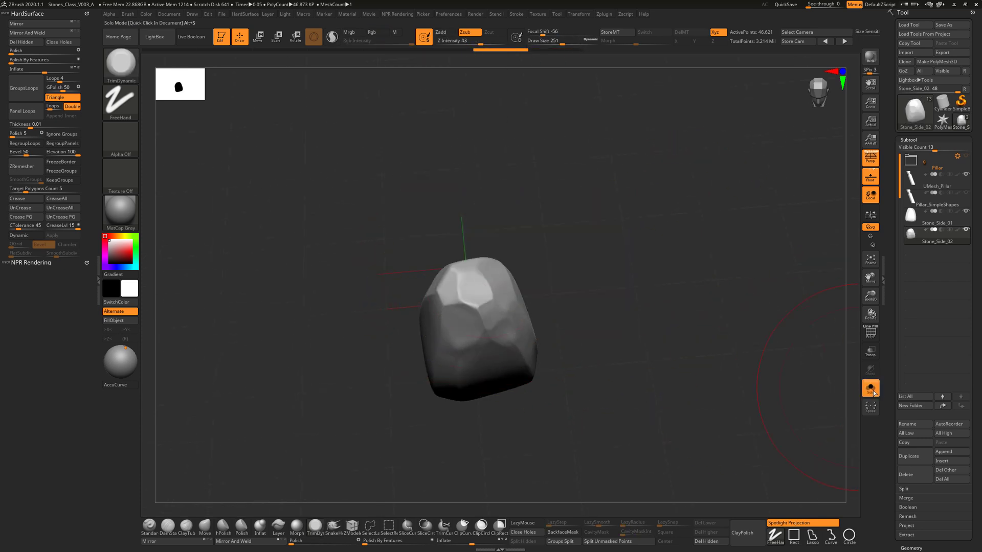
{"action": "mouse_move", "coordinate": [844, 377]}
{"action": "left_mouse_down"}
{"action": "mouse_move", "coordinate": [603, 329]}
{"action": "mouse_move", "coordinate": [463, 273]}
{"action": "left_mouse_up"}
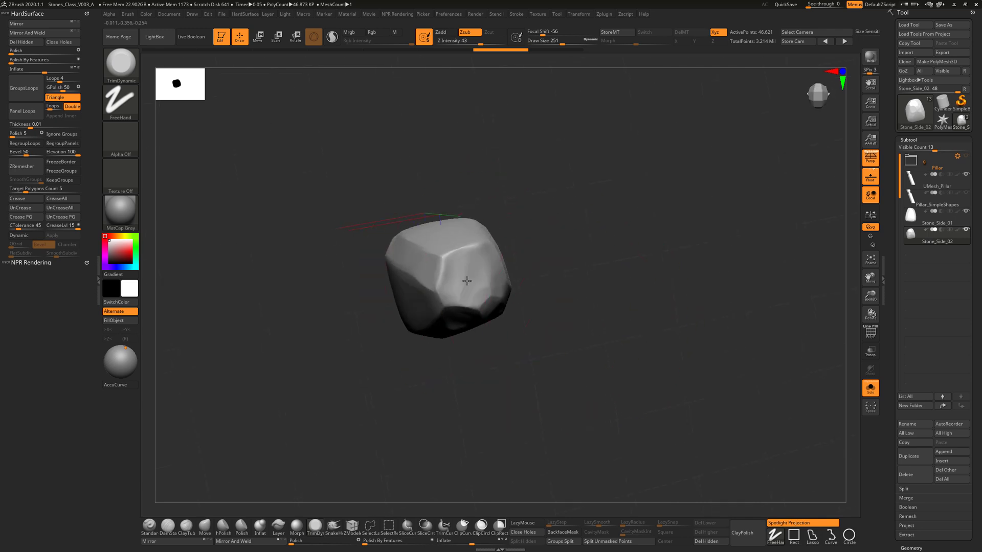
{"action": "mouse_move", "coordinate": [548, 309]}
{"action": "left_mouse_down"}
{"action": "mouse_move", "coordinate": [587, 280]}
{"action": "mouse_move", "coordinate": [545, 290]}
{"action": "mouse_move", "coordinate": [468, 335]}
{"action": "mouse_move", "coordinate": [489, 324]}
{"action": "mouse_move", "coordinate": [473, 336]}
{"action": "mouse_move", "coordinate": [470, 409]}
{"action": "mouse_move", "coordinate": [482, 324]}
{"action": "mouse_move", "coordinate": [462, 364]}
{"action": "mouse_move", "coordinate": [450, 353]}
{"action": "left_mouse_up"}
{"action": "mouse_move", "coordinate": [599, 336]}
{"action": "left_mouse_down"}
{"action": "mouse_move", "coordinate": [548, 378]}
{"action": "mouse_move", "coordinate": [526, 340]}
{"action": "mouse_move", "coordinate": [542, 353]}
{"action": "mouse_move", "coordinate": [568, 306]}
{"action": "left_mouse_up"}
{"action": "mouse_move", "coordinate": [644, 304]}
{"action": "left_mouse_down"}
{"action": "mouse_move", "coordinate": [619, 333]}
{"action": "mouse_move", "coordinate": [593, 285]}
{"action": "mouse_move", "coordinate": [616, 300]}
{"action": "mouse_move", "coordinate": [603, 287]}
{"action": "mouse_move", "coordinate": [617, 347]}
{"action": "mouse_move", "coordinate": [632, 355]}
{"action": "left_mouse_up"}
{"action": "mouse_move", "coordinate": [632, 355]}
{"action": "right_mouse_down"}
{"action": "mouse_move", "coordinate": [669, 314]}
{"action": "mouse_move", "coordinate": [706, 348]}
{"action": "right_mouse_up"}
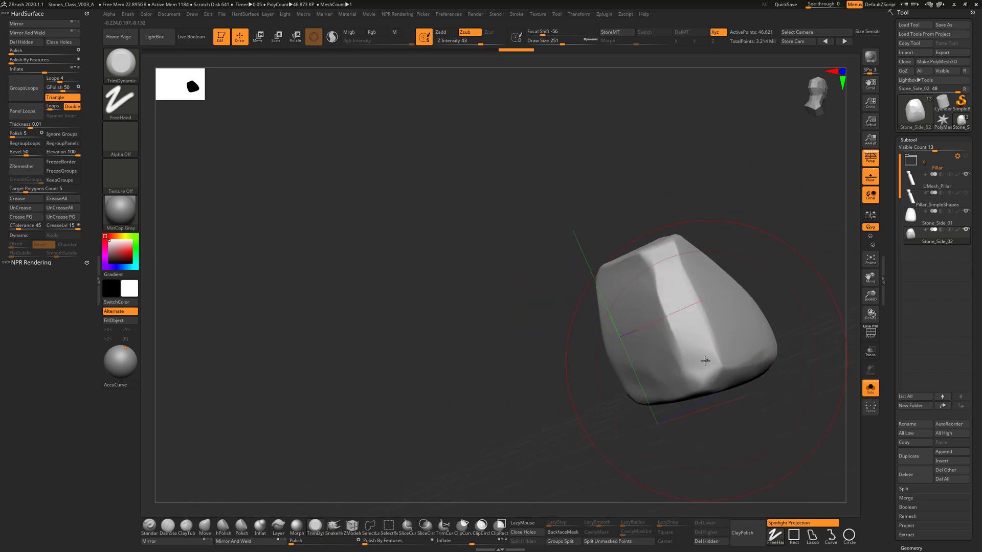
{"action": "left_click_drag", "start_coordinate": [706, 360], "coordinate": [724, 314]}
{"action": "mouse_move", "coordinate": [723, 315]}
{"action": "right_mouse_down"}
{"action": "mouse_move", "coordinate": [676, 281]}
{"action": "mouse_move", "coordinate": [629, 332]}
{"action": "right_mouse_up"}
{"action": "mouse_move", "coordinate": [629, 332]}
{"action": "left_mouse_down"}
{"action": "mouse_move", "coordinate": [614, 358]}
{"action": "mouse_move", "coordinate": [649, 344]}
{"action": "mouse_move", "coordinate": [614, 306]}
{"action": "mouse_move", "coordinate": [588, 317]}
{"action": "left_mouse_up"}
{"action": "right_click_drag", "start_coordinate": [588, 317], "coordinate": [612, 370]}
{"action": "mouse_move", "coordinate": [612, 370]}
{"action": "left_mouse_down", "text": "shift"}
{"action": "mouse_move", "coordinate": [593, 305]}
{"action": "mouse_move", "coordinate": [574, 320]}
{"action": "mouse_move", "coordinate": [585, 335]}
{"action": "mouse_move", "coordinate": [561, 373]}
{"action": "mouse_move", "coordinate": [555, 275]}
{"action": "mouse_move", "coordinate": [564, 256]}
{"action": "left_mouse_up", "text": "shift"}
- Reduce the TrimDynamic draw size to 192 and flatten further planes on the copied stone's top and sides
{"action": "key", "text": "s"}
{"action": "right_click_drag", "start_coordinate": [642, 206], "coordinate": [581, 228]}
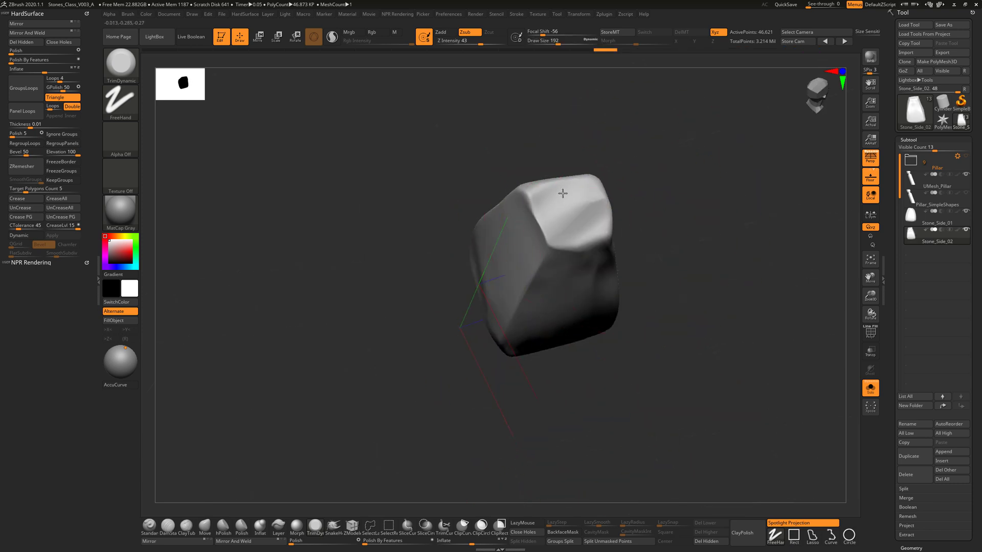
{"action": "left_click_drag", "start_coordinate": [562, 193], "coordinate": [585, 217]}
{"action": "left_click_drag", "start_coordinate": [705, 220], "coordinate": [634, 182]}
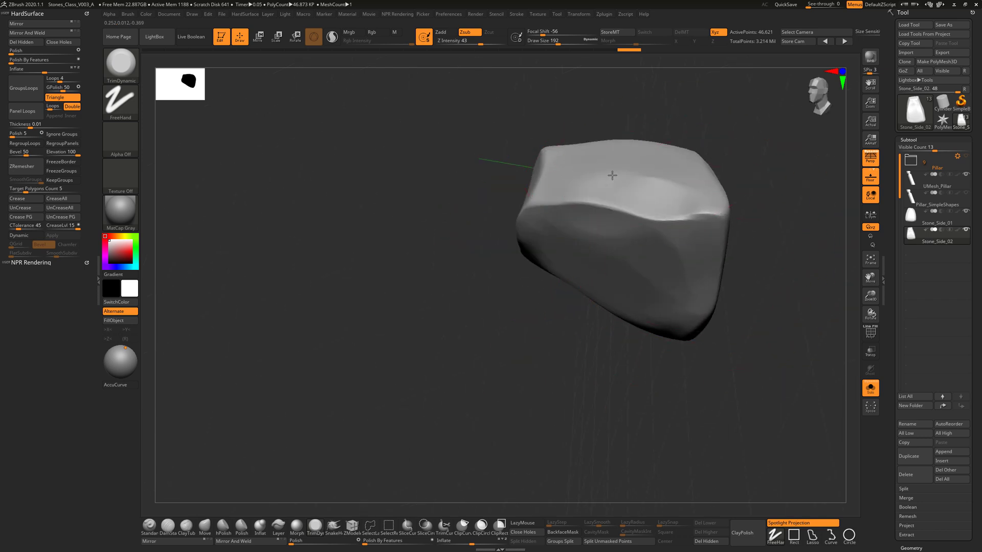
{"action": "left_click_drag", "start_coordinate": [773, 224], "coordinate": [581, 221]}
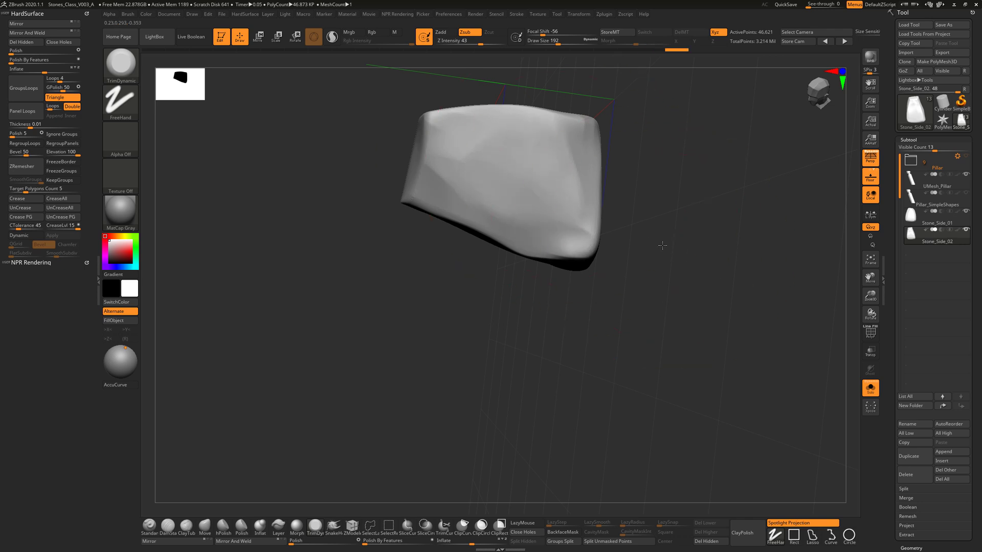
{"action": "left_click_drag", "start_coordinate": [663, 246], "coordinate": [684, 235]}
{"action": "mouse_move", "coordinate": [712, 187]}
{"action": "left_mouse_down"}
{"action": "mouse_move", "coordinate": [673, 219]}
{"action": "mouse_move", "coordinate": [707, 392]}
{"action": "mouse_move", "coordinate": [717, 322]}
{"action": "mouse_move", "coordinate": [745, 412]}
{"action": "mouse_move", "coordinate": [724, 358]}
{"action": "mouse_move", "coordinate": [733, 388]}
{"action": "mouse_move", "coordinate": [708, 379]}
{"action": "mouse_move", "coordinate": [726, 377]}
{"action": "mouse_move", "coordinate": [719, 399]}
{"action": "mouse_move", "coordinate": [707, 381]}
{"action": "mouse_move", "coordinate": [747, 386]}
{"action": "mouse_move", "coordinate": [709, 384]}
{"action": "left_mouse_up"}
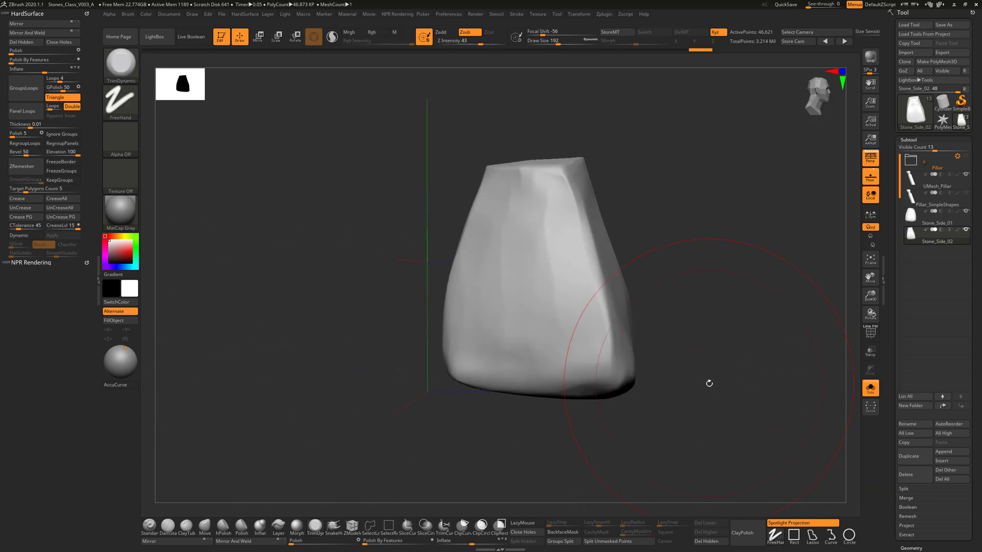
- Pull the copied stone's upper corners outward with the Move brush at draw size 187 to make its profile blockier
{"action": "left_click", "coordinate": [204, 526]}
{"action": "key", "text": "s"}
{"action": "left_click_drag", "start_coordinate": [601, 252], "coordinate": [558, 250]}
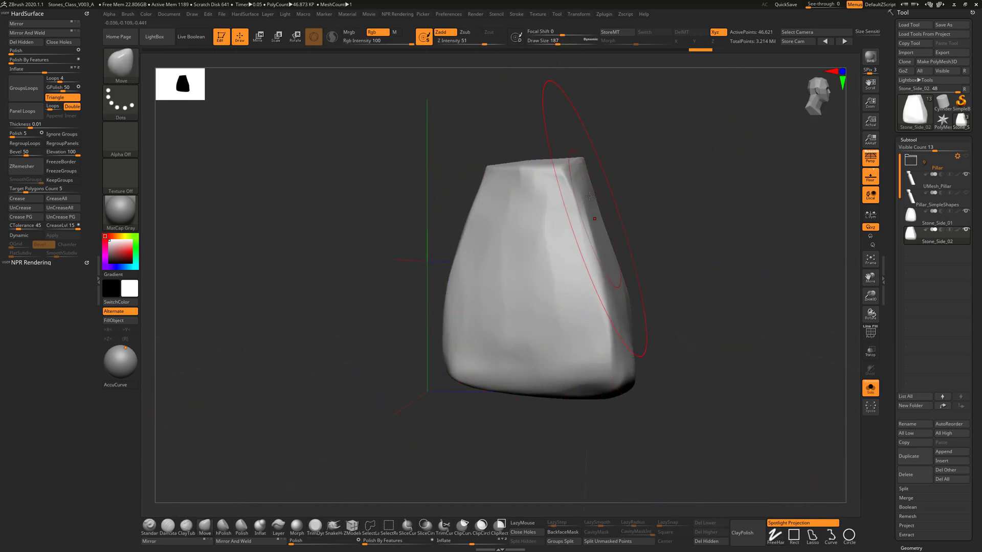
{"action": "left_click_drag", "start_coordinate": [583, 215], "coordinate": [606, 207]}
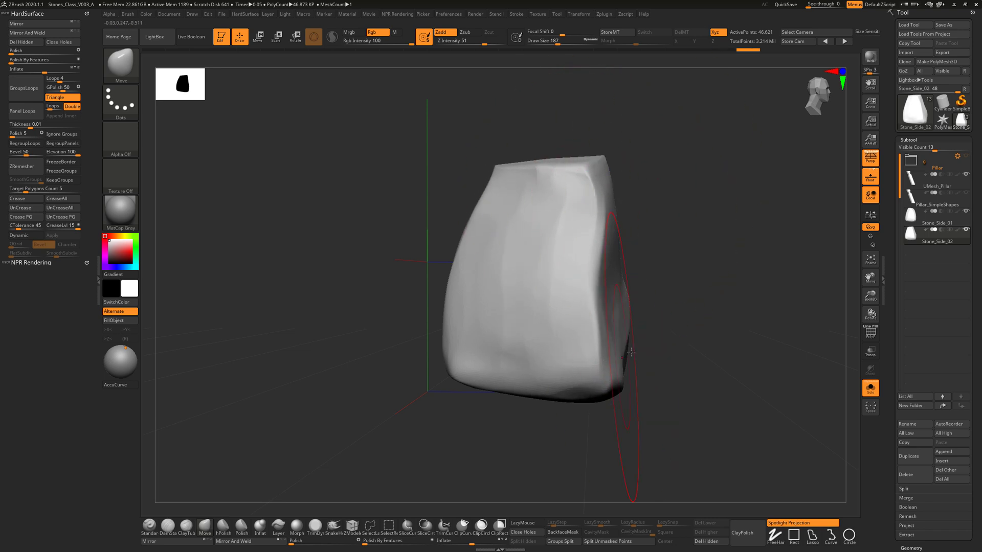
{"action": "left_click_drag", "start_coordinate": [630, 352], "coordinate": [639, 321]}
{"action": "left_click_drag", "start_coordinate": [657, 386], "coordinate": [586, 351]}
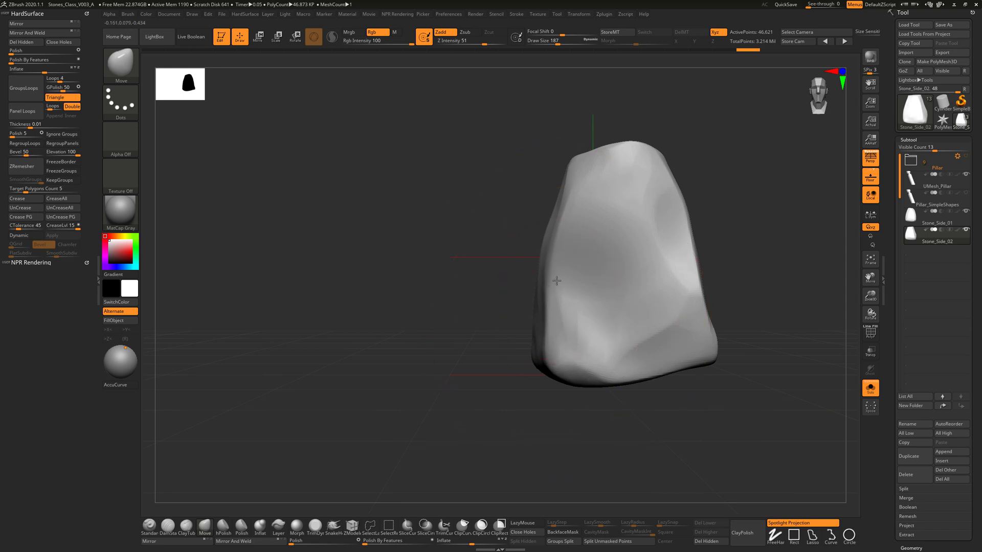
{"action": "left_click_drag", "start_coordinate": [581, 166], "coordinate": [555, 153]}
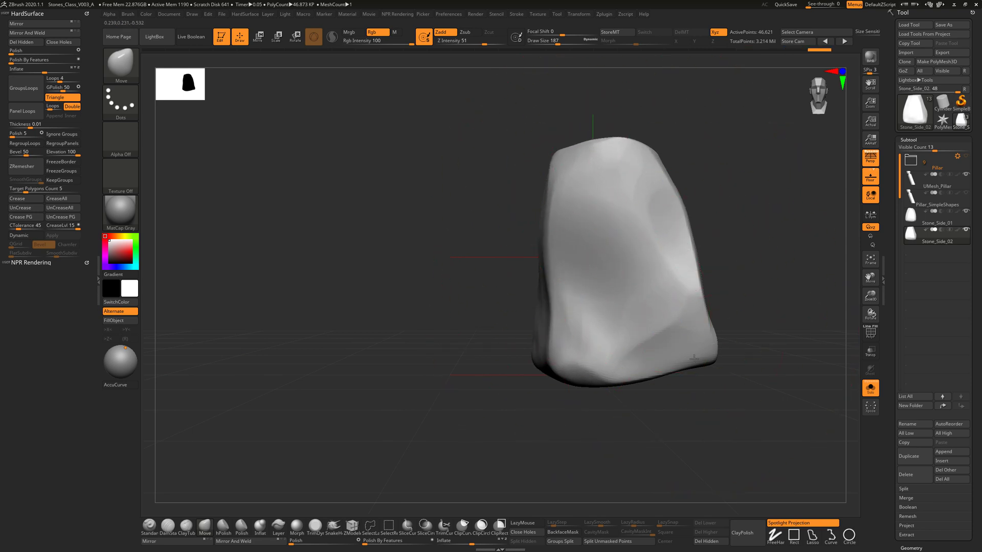
{"action": "left_click_drag", "start_coordinate": [694, 359], "coordinate": [701, 174]}
{"action": "mouse_move", "coordinate": [606, 89]}
{"action": "left_mouse_down"}
{"action": "mouse_move", "coordinate": [643, 107]}
{"action": "mouse_move", "coordinate": [687, 169]}
{"action": "left_mouse_up"}
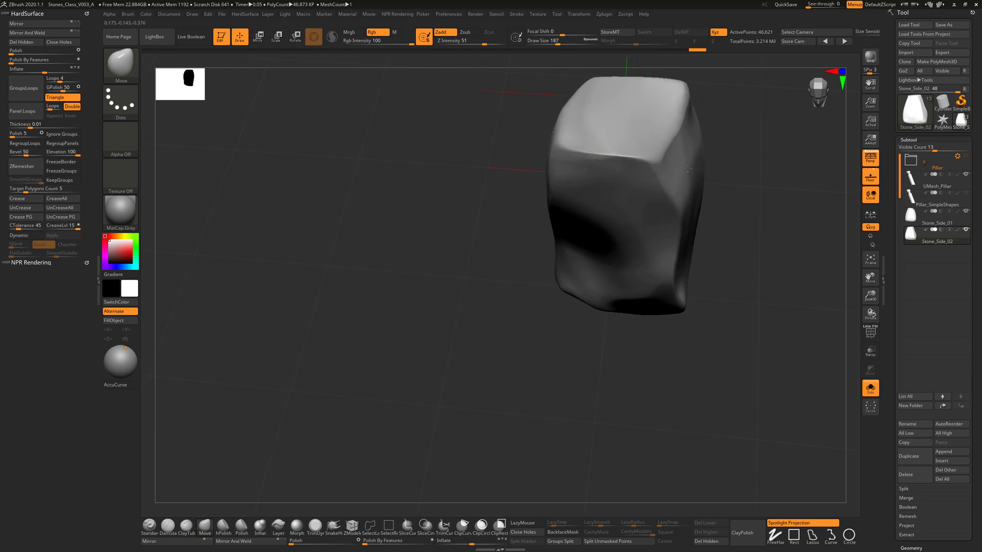
{"action": "left_click_drag", "start_coordinate": [695, 377], "coordinate": [686, 358]}
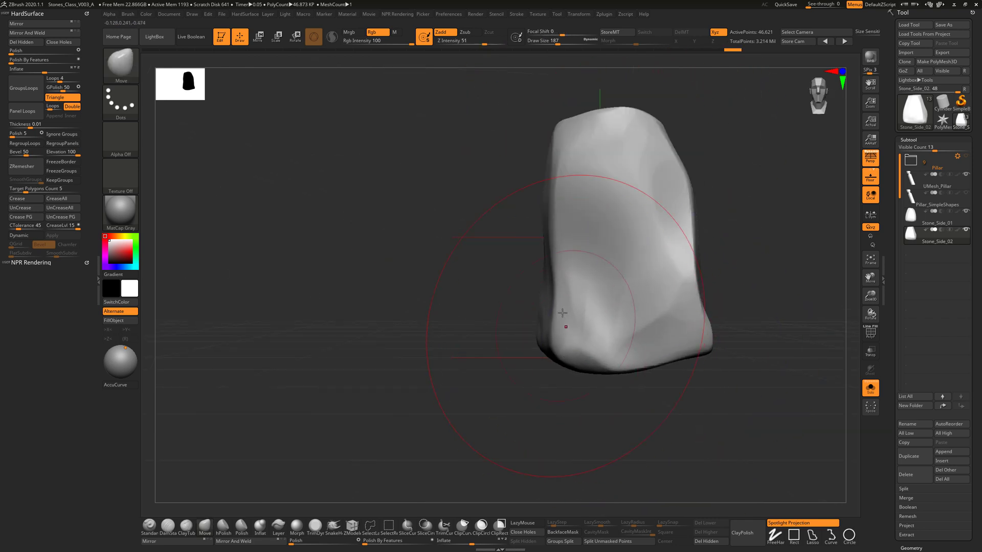
- Adjust the copied stone's base and crown and push in its side edge with the Move brush
{"action": "mouse_move", "coordinate": [607, 370]}
{"action": "left_mouse_down"}
{"action": "mouse_move", "coordinate": [664, 319]}
{"action": "mouse_move", "coordinate": [708, 352]}
{"action": "left_mouse_up"}
{"action": "left_click_drag", "start_coordinate": [636, 120], "coordinate": [634, 127]}
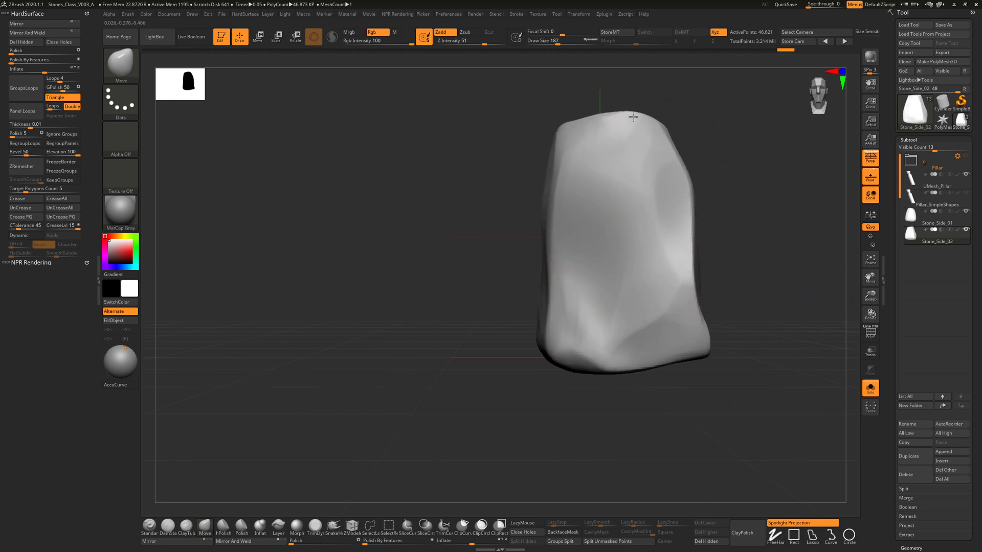
{"action": "left_click_drag", "start_coordinate": [756, 269], "coordinate": [773, 301]}
{"action": "left_click_drag", "start_coordinate": [483, 264], "coordinate": [517, 276]}
{"action": "left_click_drag", "start_coordinate": [502, 239], "coordinate": [530, 246]}
{"action": "left_click_drag", "start_coordinate": [398, 263], "coordinate": [491, 259]}
{"action": "left_click_drag", "start_coordinate": [491, 187], "coordinate": [511, 205]}
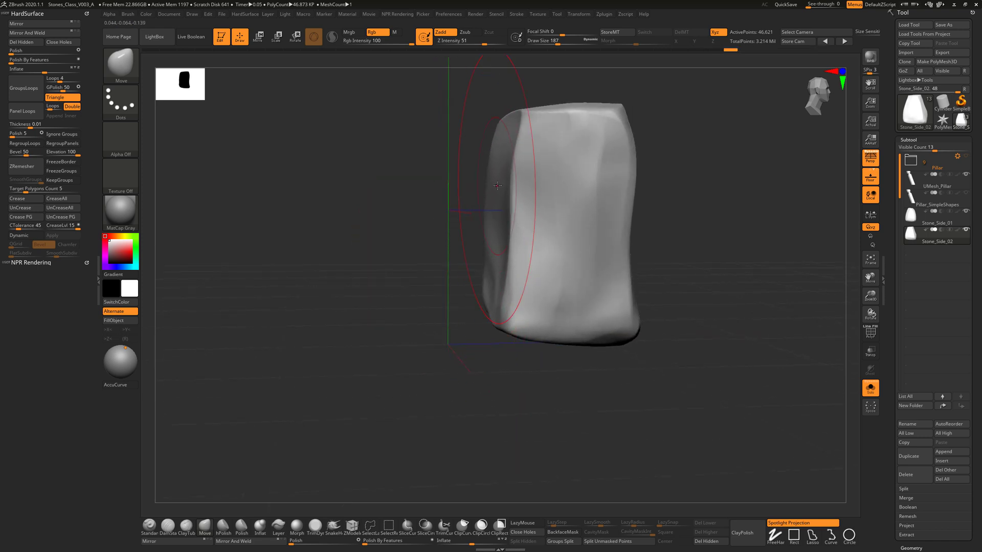
- Reduce the Move brush draw size to 90 and refine the corners of the copied stone
{"action": "left_click_drag", "start_coordinate": [628, 317], "coordinate": [715, 406]}
{"action": "mouse_move", "coordinate": [706, 160]}
{"action": "left_mouse_down"}
{"action": "mouse_move", "coordinate": [603, 258]}
{"action": "mouse_move", "coordinate": [573, 245]}
{"action": "left_mouse_up"}
{"action": "key", "text": "s"}
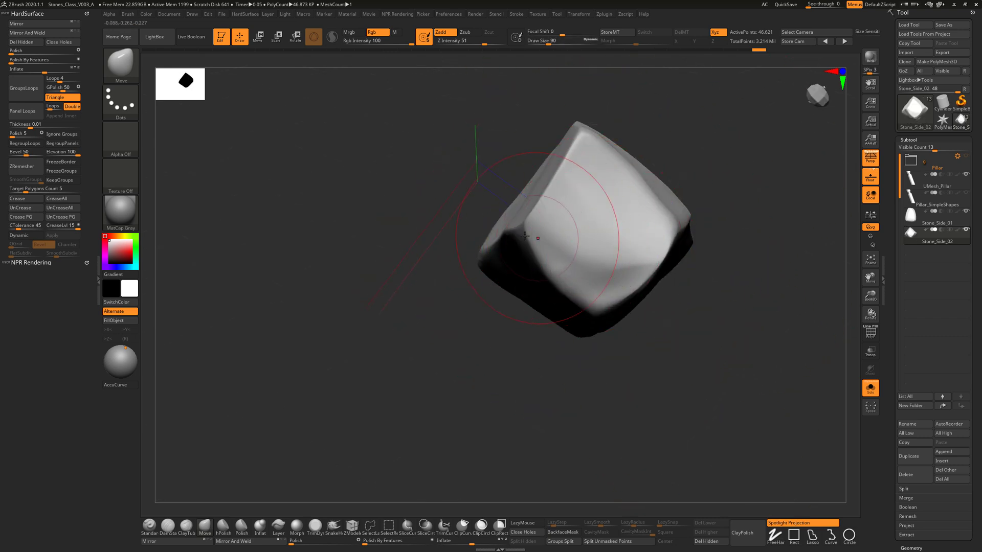
{"action": "mouse_move", "coordinate": [652, 401]}
{"action": "left_mouse_down"}
{"action": "mouse_move", "coordinate": [643, 291]}
{"action": "mouse_move", "coordinate": [737, 324]}
{"action": "mouse_move", "coordinate": [715, 363]}
{"action": "mouse_move", "coordinate": [607, 406]}
{"action": "mouse_move", "coordinate": [568, 404]}
{"action": "mouse_move", "coordinate": [542, 286]}
{"action": "mouse_move", "coordinate": [565, 219]}
{"action": "mouse_move", "coordinate": [603, 372]}
{"action": "mouse_move", "coordinate": [575, 382]}
{"action": "mouse_move", "coordinate": [582, 223]}
{"action": "mouse_move", "coordinate": [676, 232]}
{"action": "left_mouse_up"}
- Switch to TrimDynamic at draw size 192 and trim the copied stone's side faces and upper edge
{"action": "left_click", "coordinate": [315, 527]}
{"action": "left_click_drag", "start_coordinate": [561, 225], "coordinate": [486, 225]}
{"action": "left_click_drag", "start_coordinate": [453, 398], "coordinate": [493, 403]}
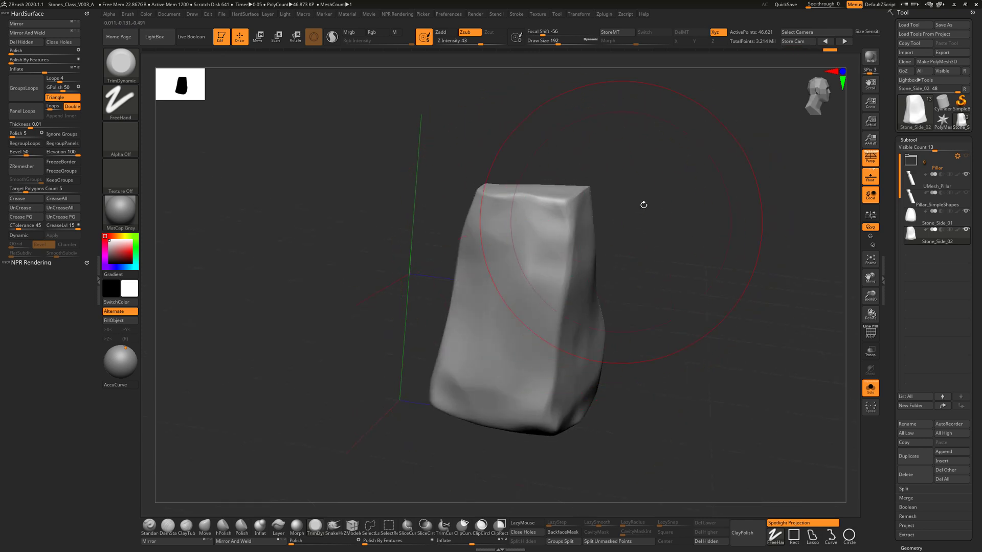
{"action": "left_click_drag", "start_coordinate": [642, 204], "coordinate": [623, 256]}
{"action": "mouse_move", "coordinate": [570, 166]}
{"action": "left_mouse_down"}
{"action": "mouse_move", "coordinate": [517, 175]}
{"action": "mouse_move", "coordinate": [509, 110]}
{"action": "mouse_move", "coordinate": [569, 160]}
{"action": "mouse_move", "coordinate": [566, 145]}
{"action": "left_mouse_up"}
{"action": "left_click_drag", "start_coordinate": [631, 215], "coordinate": [710, 304]}
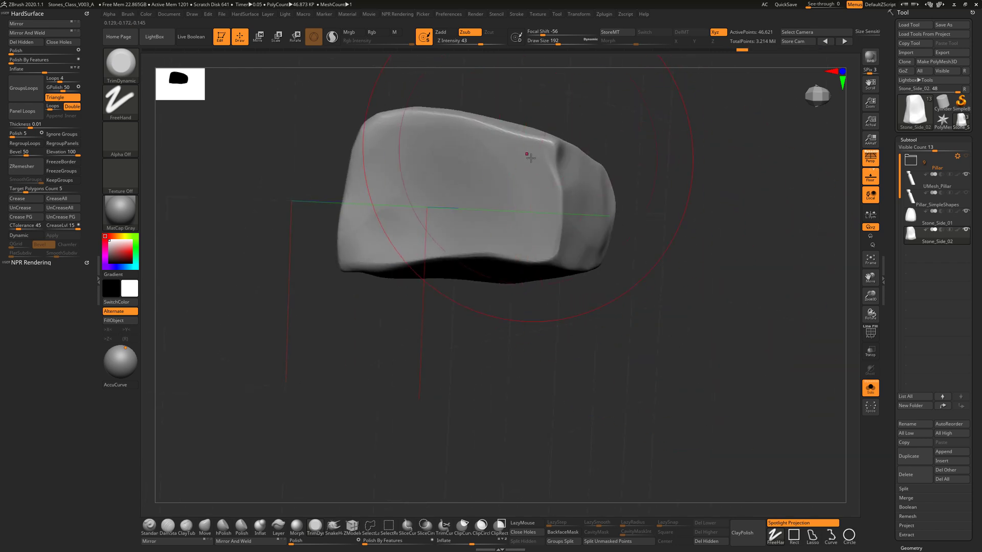
- Flatten the copied stone's remaining uneven faces and front edge with TrimDynamic, and bring the pillar back into view
{"action": "mouse_move", "coordinate": [528, 155]}
{"action": "left_mouse_down"}
{"action": "mouse_move", "coordinate": [405, 136]}
{"action": "mouse_move", "coordinate": [382, 153]}
{"action": "left_mouse_up"}
{"action": "mouse_move", "coordinate": [396, 330]}
{"action": "left_mouse_down"}
{"action": "mouse_move", "coordinate": [508, 352]}
{"action": "mouse_move", "coordinate": [499, 320]}
{"action": "left_mouse_up"}
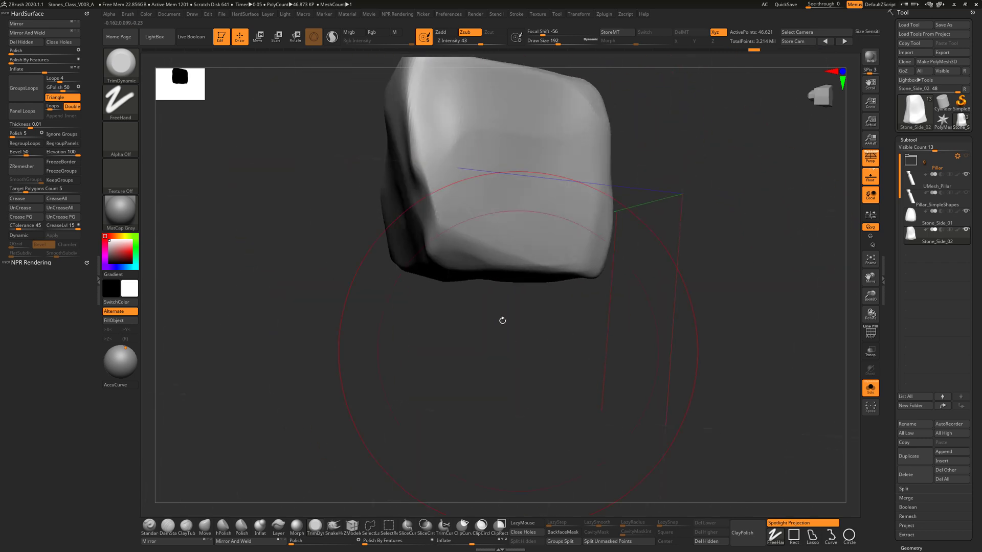
{"action": "mouse_move", "coordinate": [578, 256]}
{"action": "left_mouse_down"}
{"action": "mouse_move", "coordinate": [548, 153]}
{"action": "mouse_move", "coordinate": [478, 149]}
{"action": "mouse_move", "coordinate": [467, 114]}
{"action": "left_mouse_up"}
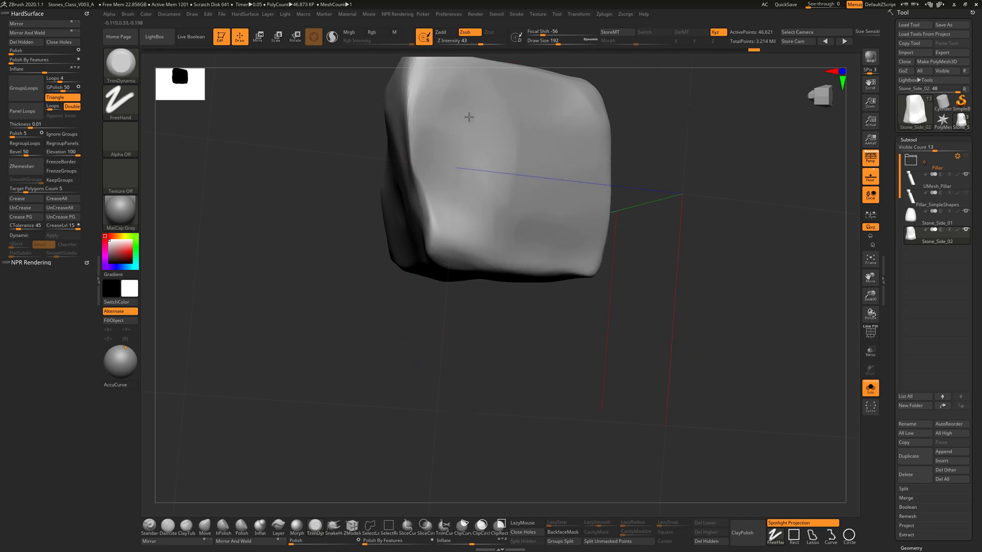
{"action": "mouse_move", "coordinate": [639, 246]}
{"action": "left_mouse_down"}
{"action": "mouse_move", "coordinate": [692, 298]}
{"action": "mouse_move", "coordinate": [675, 282]}
{"action": "mouse_move", "coordinate": [668, 324]}
{"action": "mouse_move", "coordinate": [660, 337]}
{"action": "mouse_move", "coordinate": [649, 327]}
{"action": "left_mouse_up"}
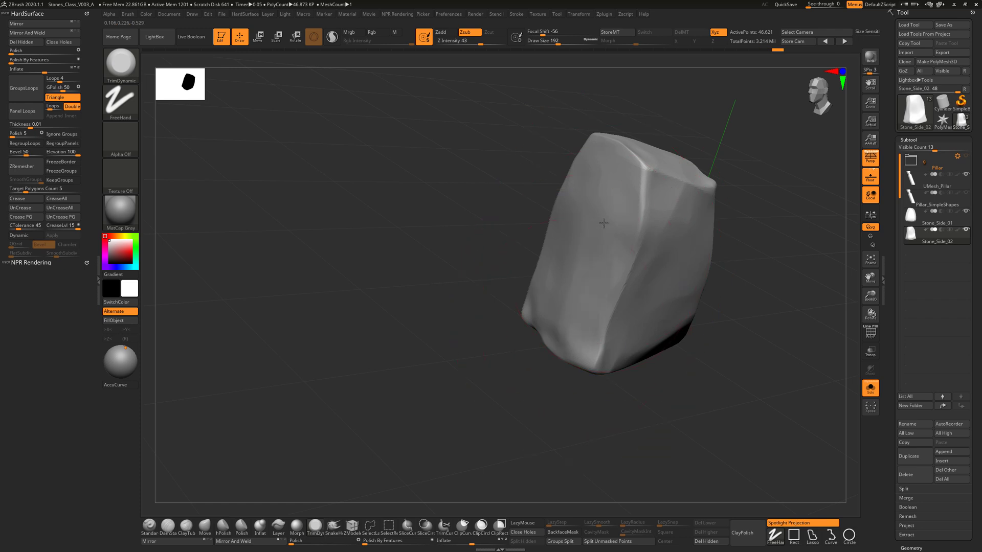
{"action": "left_click_drag", "start_coordinate": [623, 196], "coordinate": [608, 171]}
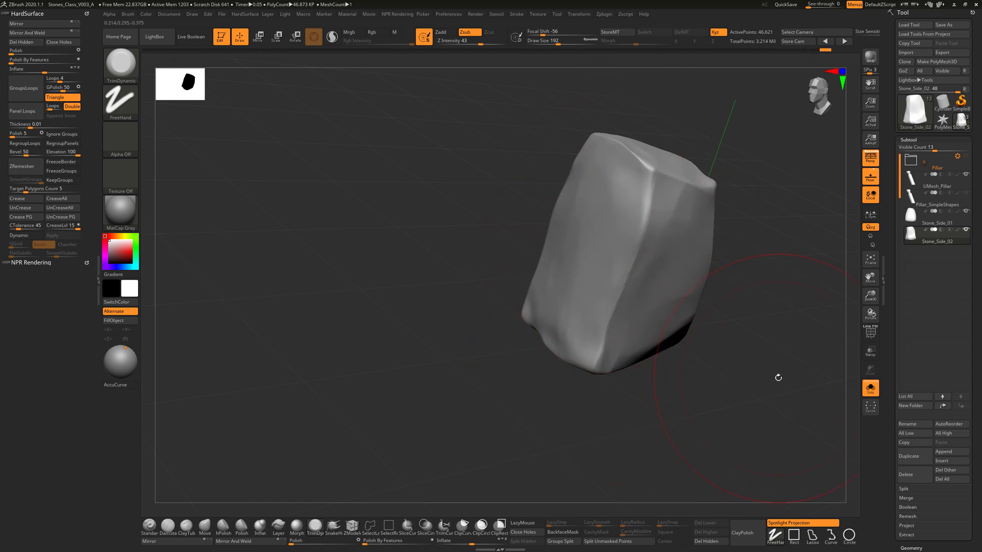
{"action": "left_click_drag", "start_coordinate": [778, 377], "coordinate": [699, 416]}
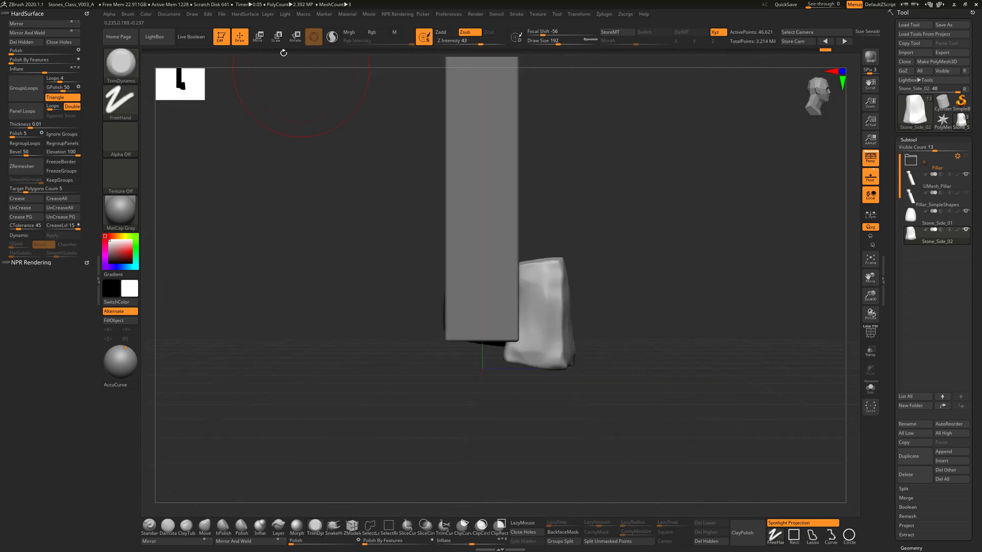
- Duplicate Stone_Side_02, move the copy to the pillar's adjacent side and rotate it 90 degrees
{"action": "key", "text": "w"}
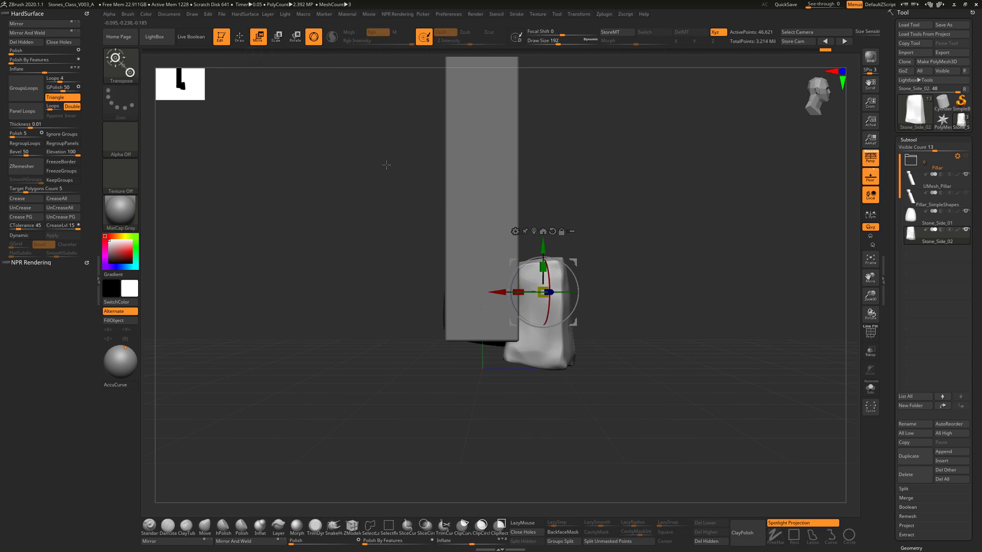
{"action": "left_click_drag", "start_coordinate": [573, 262], "coordinate": [596, 257]}
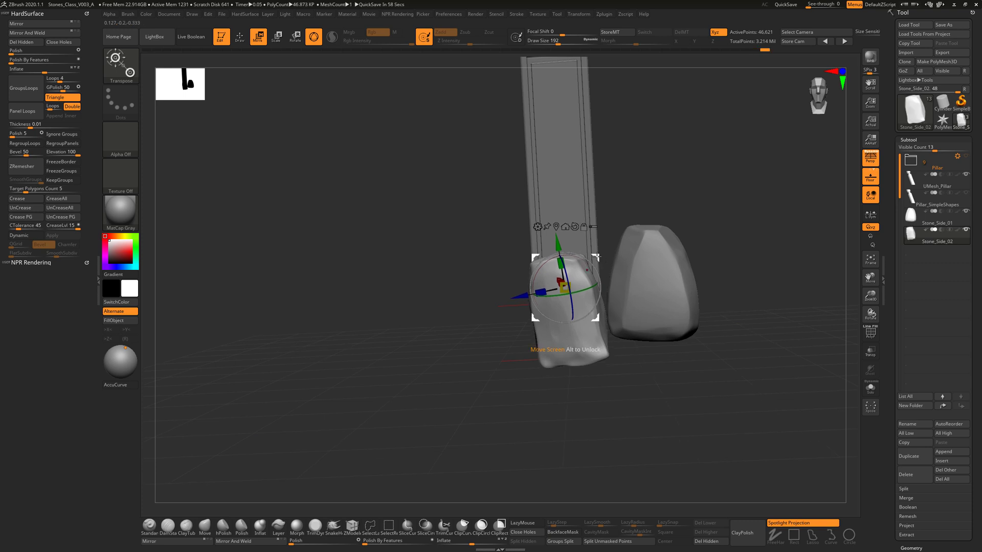
{"action": "mouse_move", "coordinate": [912, 236]}
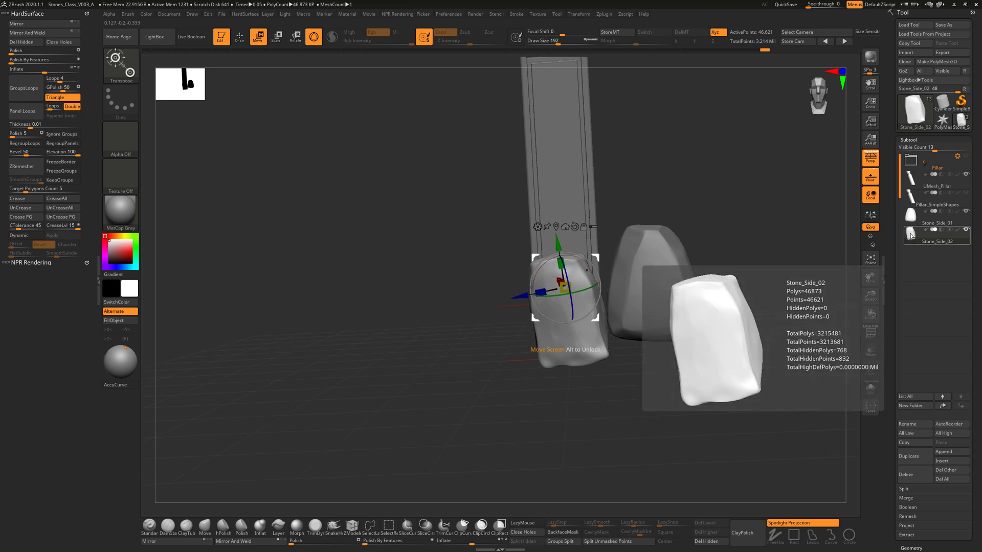
{"action": "left_click", "coordinate": [915, 455]}
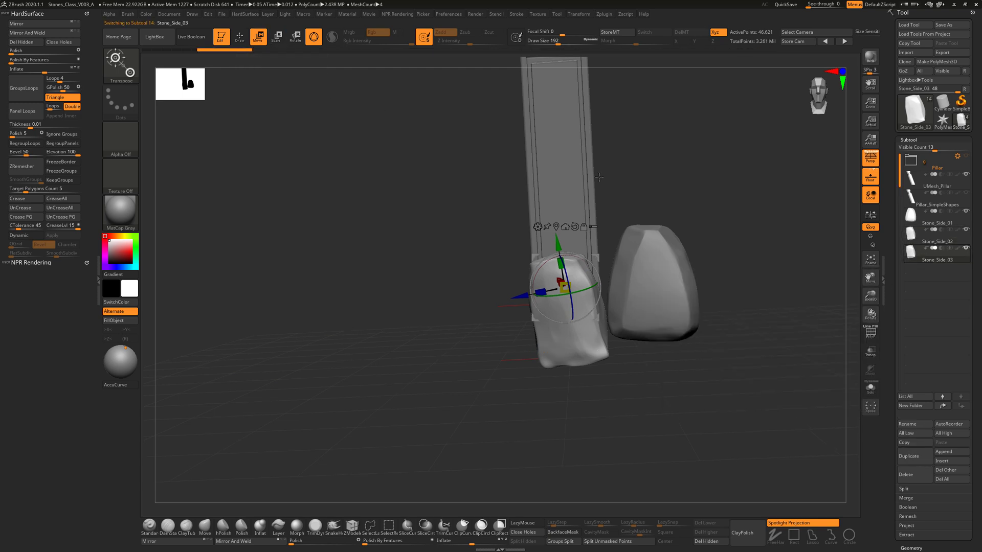
{"action": "left_click_drag", "start_coordinate": [695, 286], "coordinate": [693, 257]}
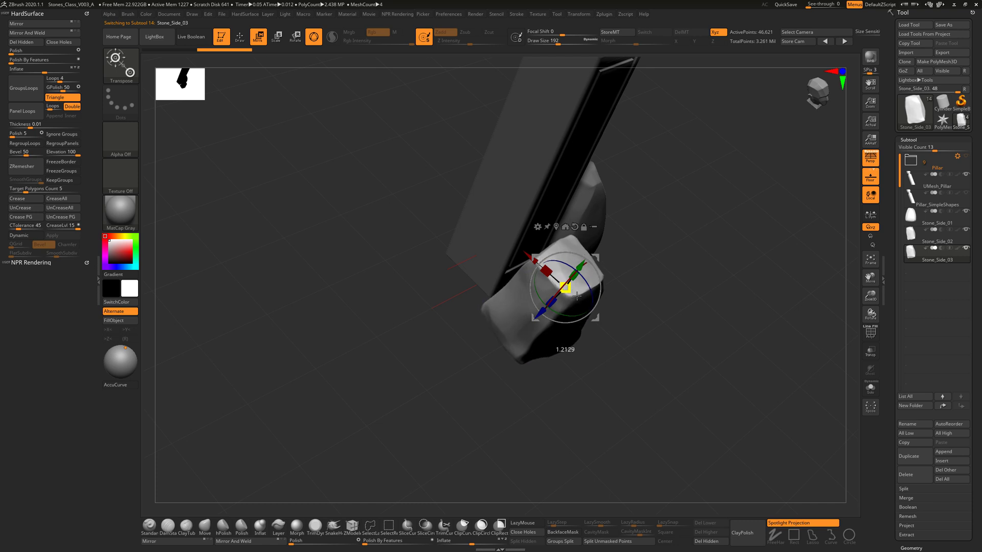
{"action": "left_click_drag", "start_coordinate": [593, 266], "coordinate": [442, 272]}
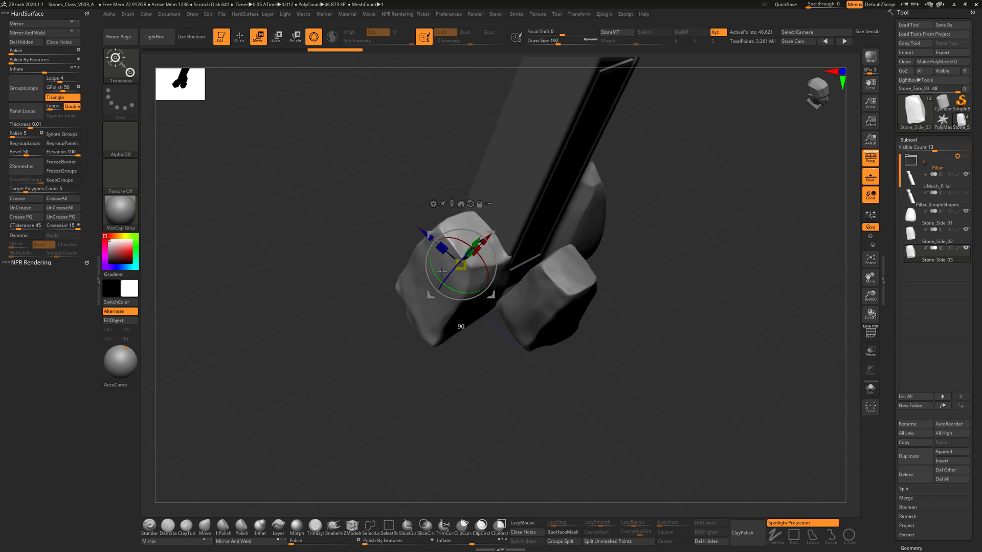
- Fine-tune Stone_Side_03's position and tilt beside the pillar, checking its placement from the front and side
{"action": "left_click_drag", "start_coordinate": [639, 321], "coordinate": [652, 311], "text": "shift"}
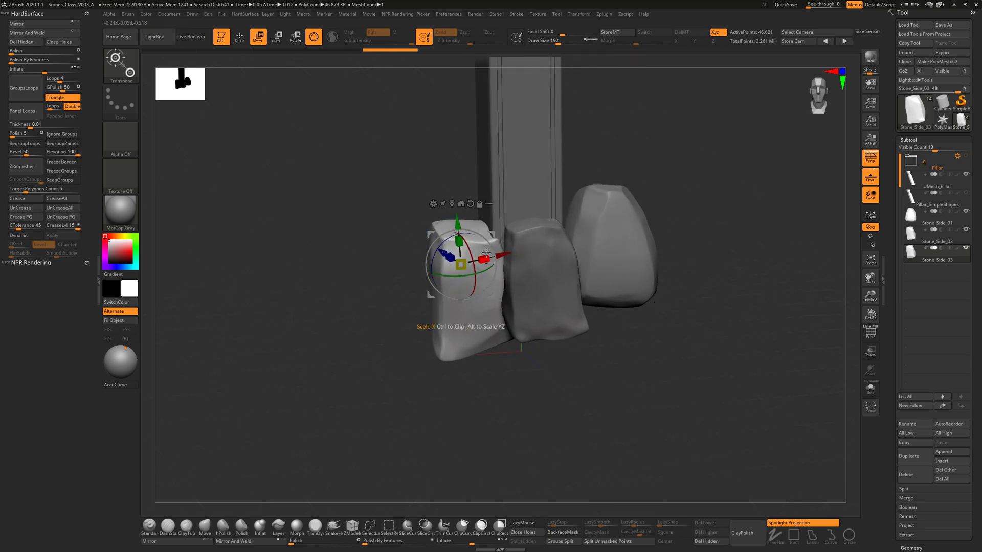
{"action": "left_click_drag", "start_coordinate": [513, 337], "coordinate": [504, 275]}
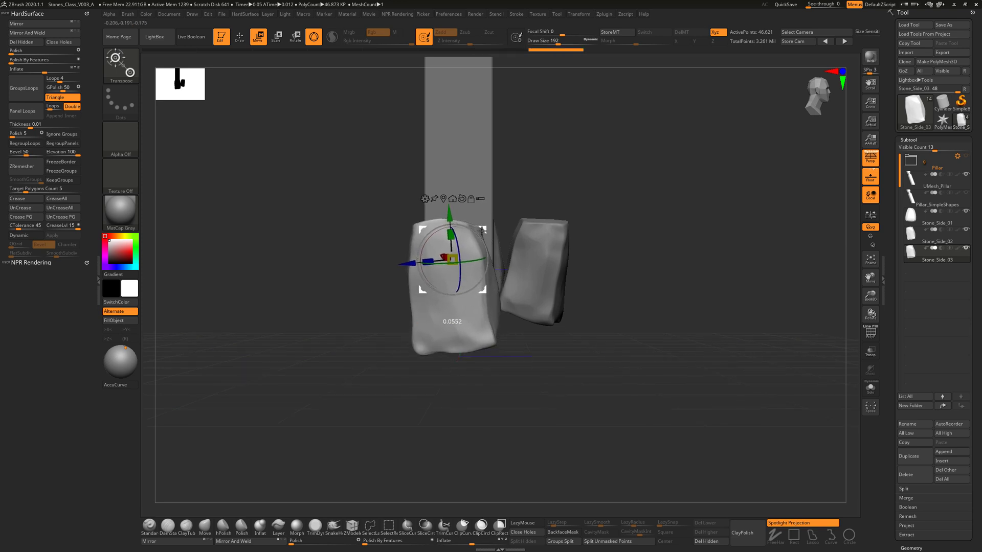
{"action": "left_click_drag", "start_coordinate": [639, 234], "coordinate": [490, 230]}
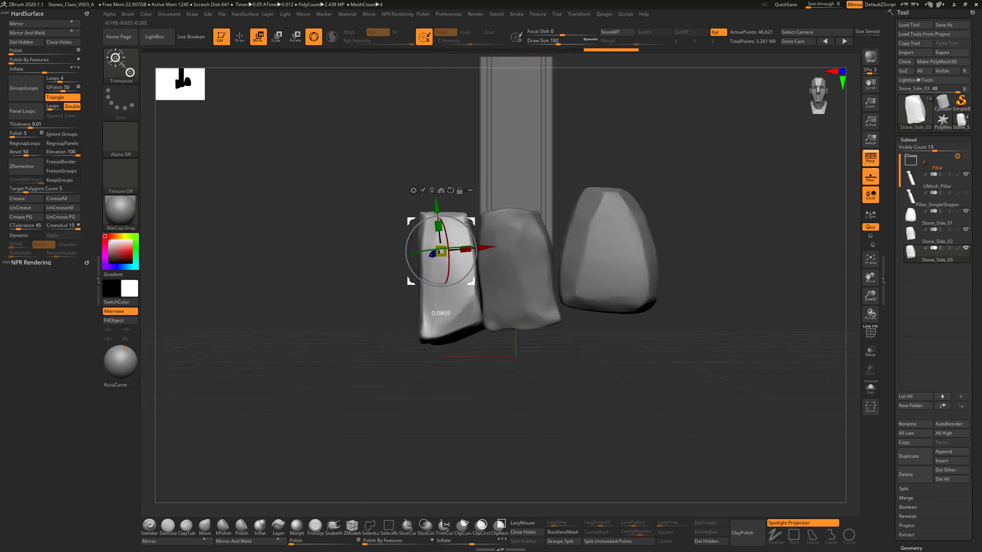
{"action": "left_click_drag", "start_coordinate": [497, 360], "coordinate": [529, 349]}
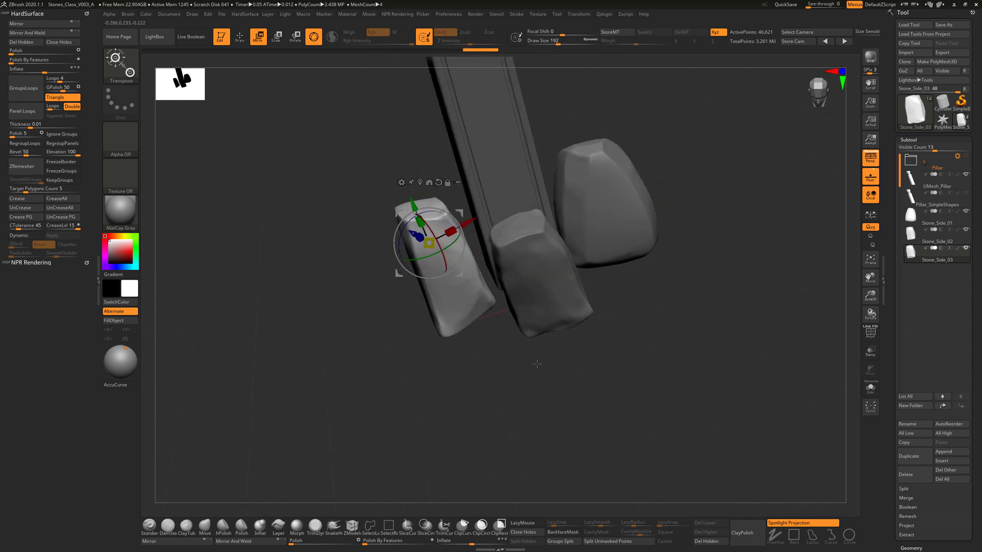
{"action": "key", "text": "q"}
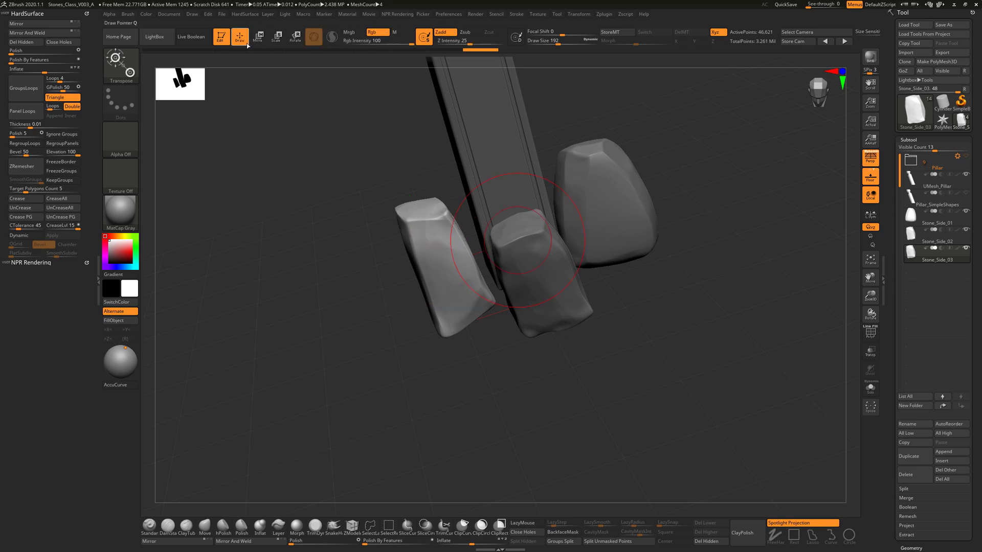
{"action": "left_click_drag", "start_coordinate": [587, 376], "coordinate": [603, 373]}
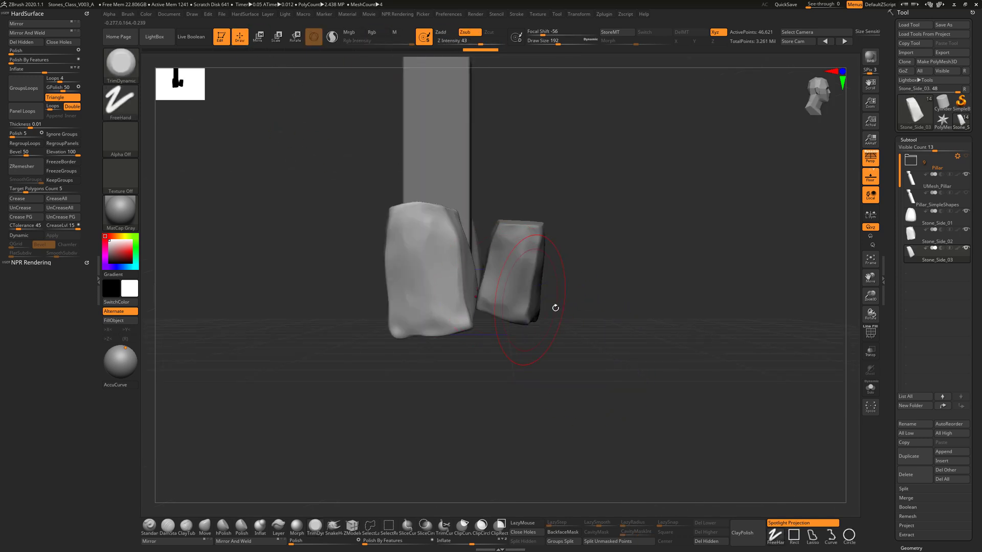
{"action": "left_click_drag", "start_coordinate": [588, 317], "coordinate": [539, 292]}
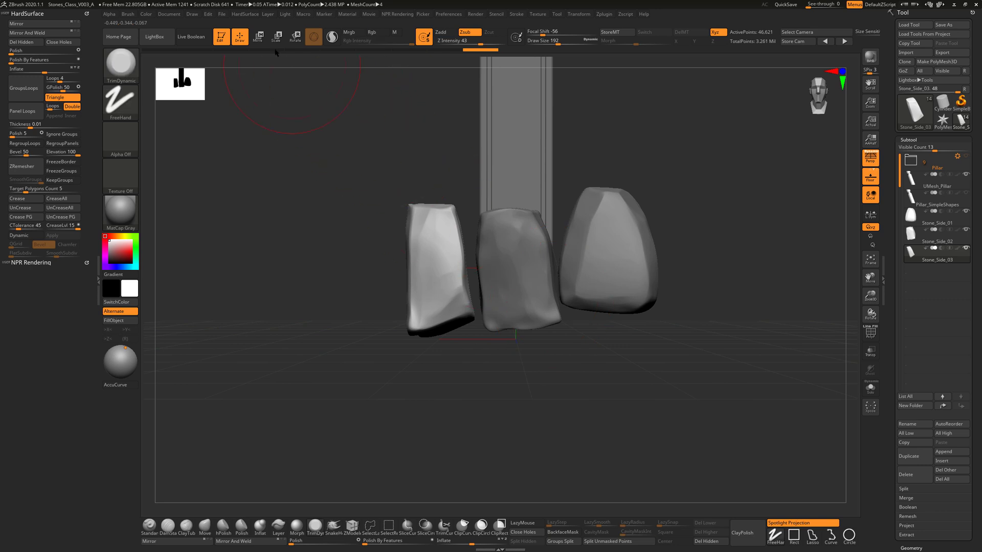
- Raise Stone_Side_03 and Stone_Side_02 so their bases sit nearer the level of the pillar's base
{"action": "key", "text": "w"}
{"action": "mouse_move", "coordinate": [425, 194]}
{"action": "left_mouse_down"}
{"action": "mouse_move", "coordinate": [425, 143]}
{"action": "mouse_move", "coordinate": [425, 159]}
{"action": "left_mouse_up"}
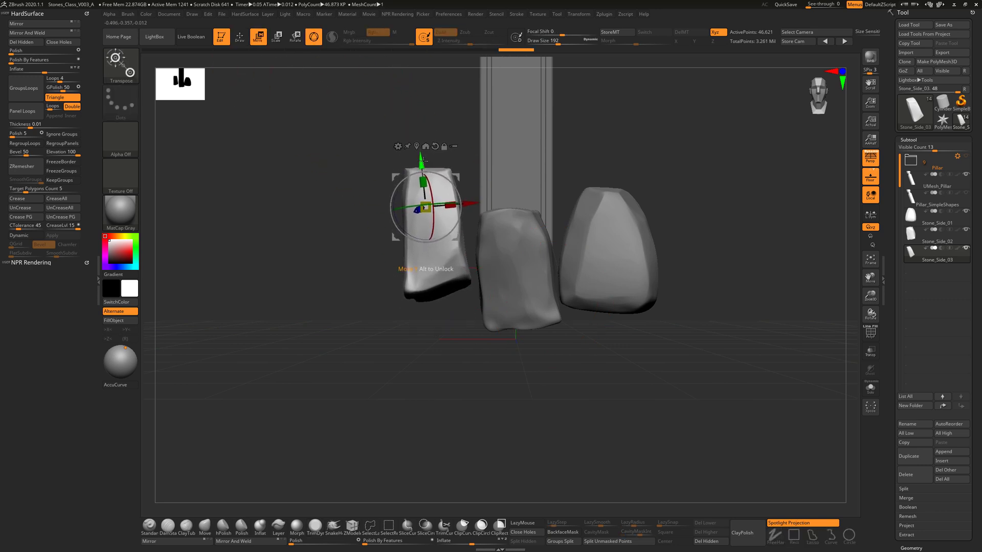
{"action": "left_click_drag", "start_coordinate": [442, 376], "coordinate": [476, 335]}
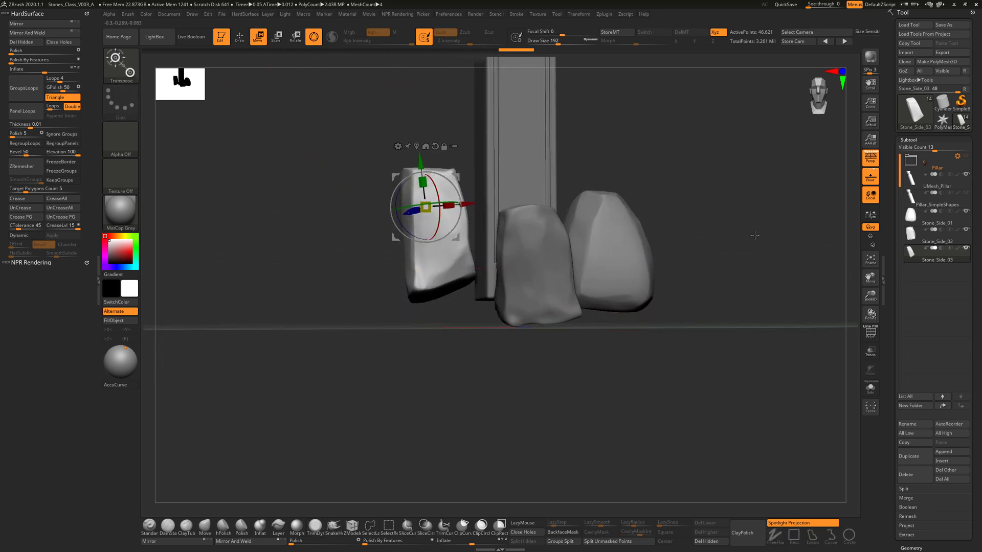
{"action": "left_click", "coordinate": [914, 238]}
{"action": "left_click_drag", "start_coordinate": [533, 200], "coordinate": [532, 173]}
{"action": "left_click_drag", "start_coordinate": [583, 345], "coordinate": [584, 358]}
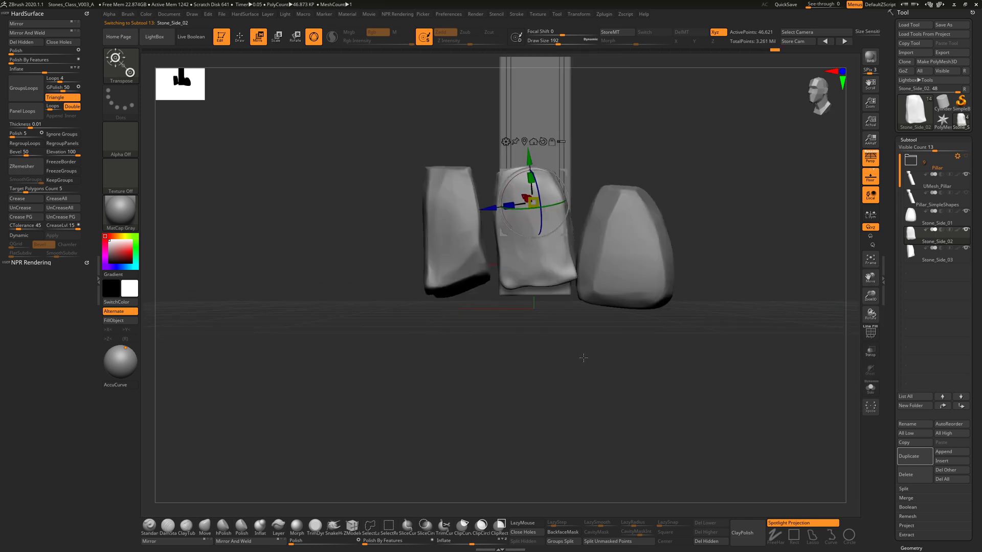
- Raise Stone_Side_01 to match the other stones and nudge Stone_Side_03 slightly upward
{"action": "left_click", "coordinate": [914, 221]}
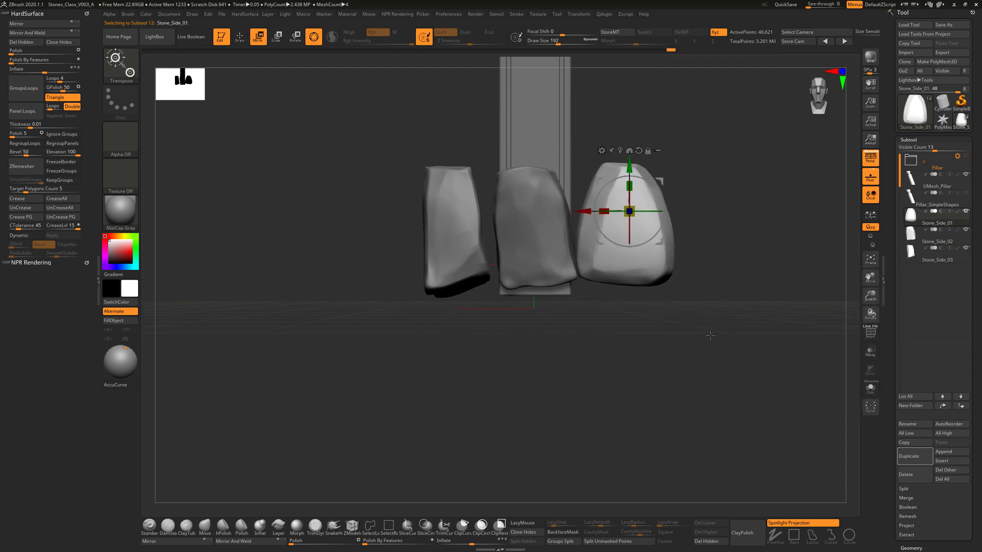
{"action": "left_click_drag", "start_coordinate": [711, 336], "coordinate": [717, 341]}
{"action": "left_click", "coordinate": [913, 256]}
{"action": "left_click_drag", "start_coordinate": [440, 162], "coordinate": [440, 157]}
{"action": "left_click_drag", "start_coordinate": [570, 350], "coordinate": [734, 314]}
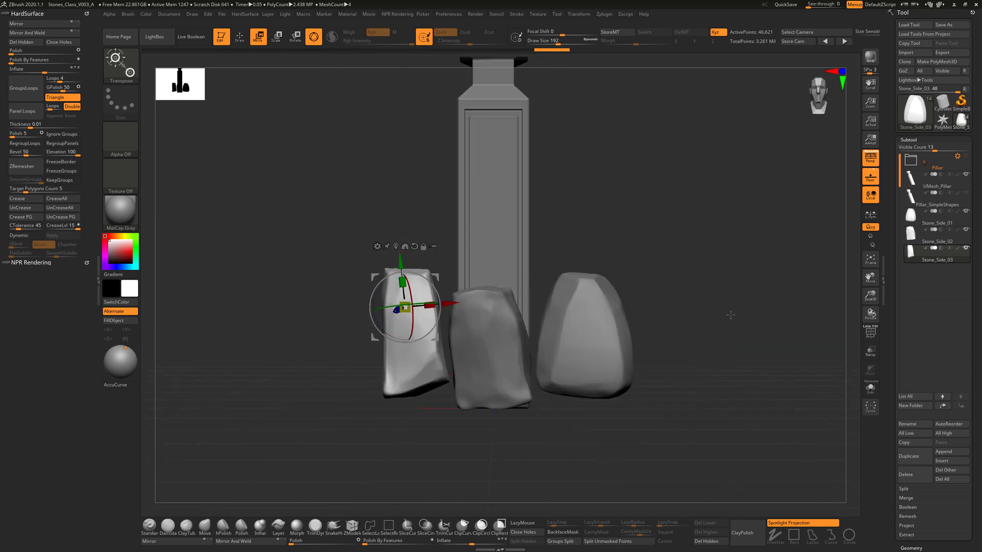
- Turn off perspective, center the gizmo on UMesh_Pillar, and shift Pillar_SimpleShapes slightly upward to line up with its base
{"action": "key", "text": "p"}
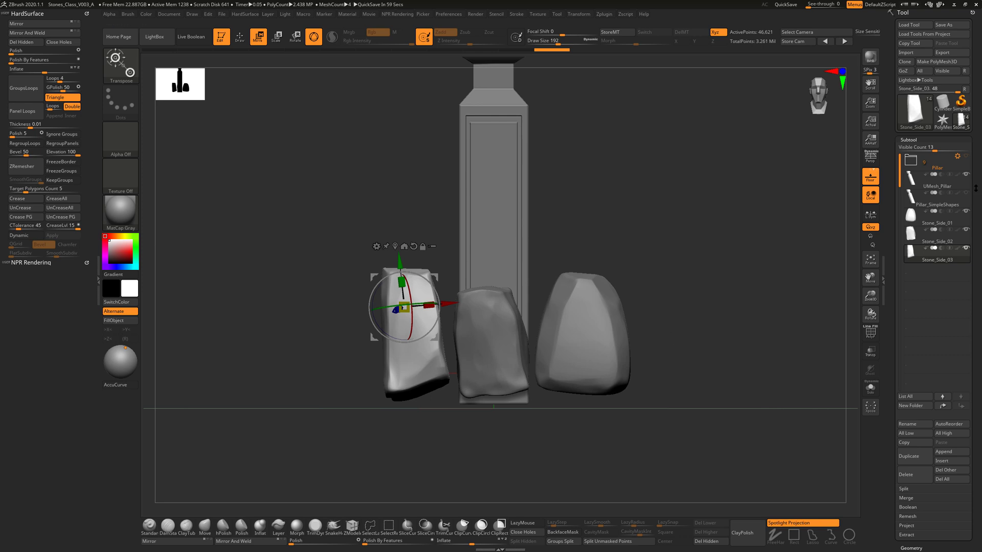
{"action": "mouse_move", "coordinate": [912, 199]}
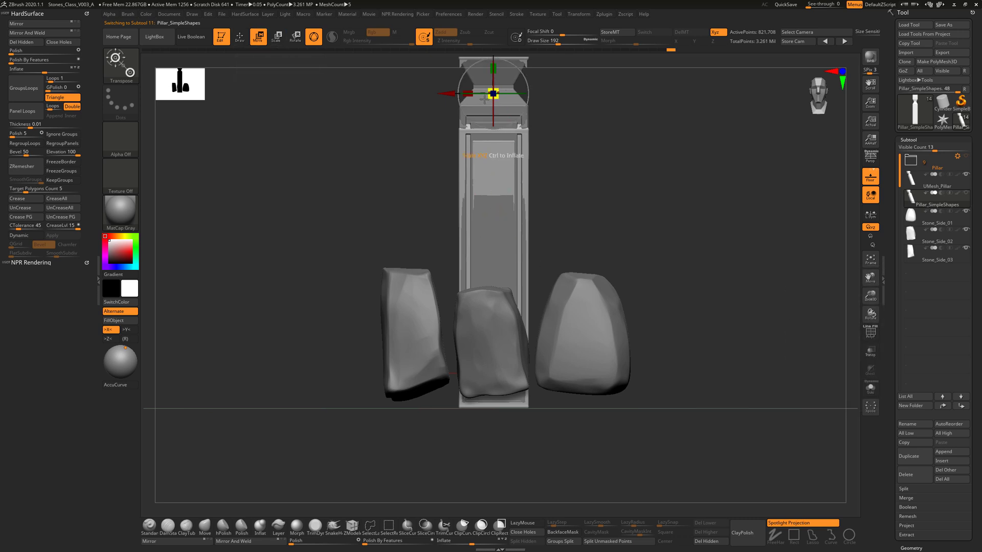
{"action": "left_click", "coordinate": [524, 264], "text": "alt"}
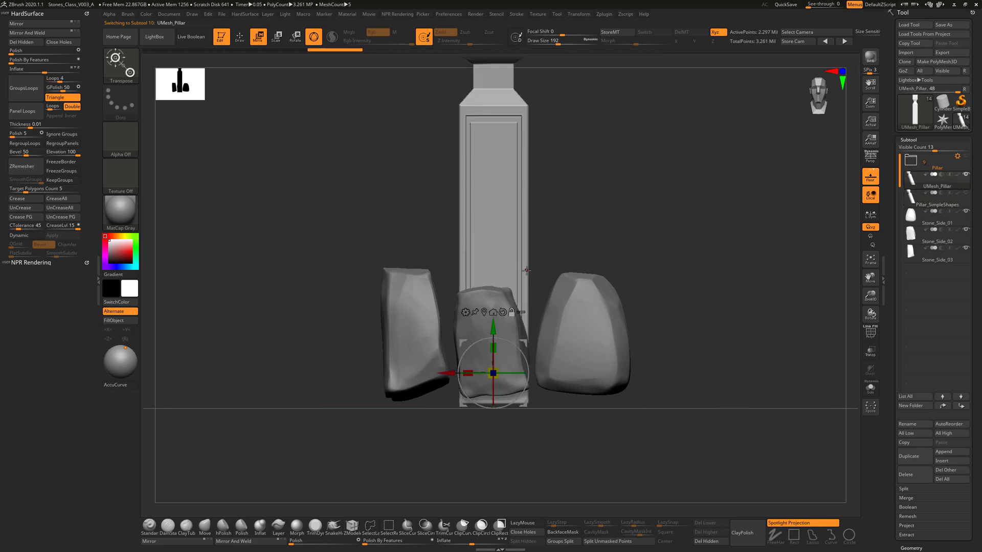
{"action": "left_click", "coordinate": [493, 312]}
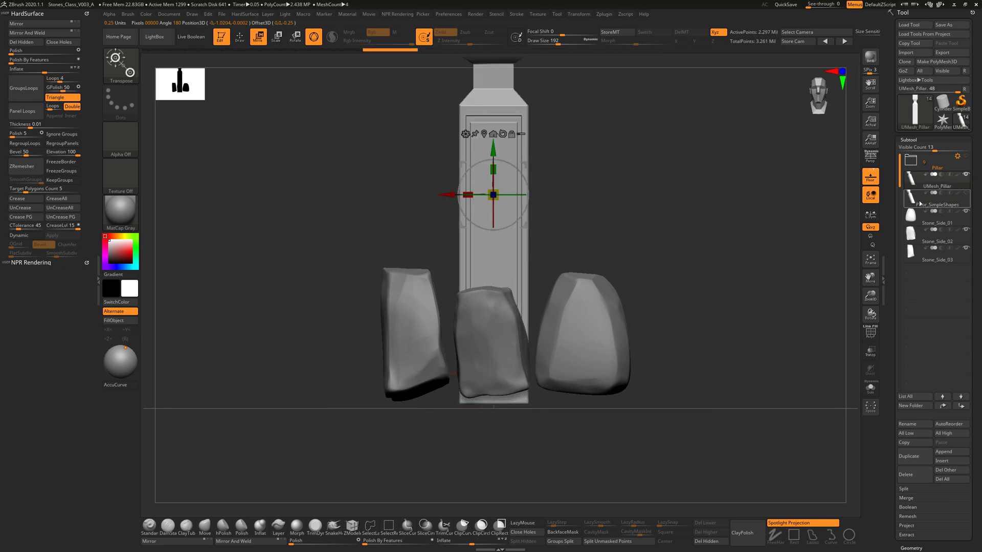
{"action": "left_click", "coordinate": [920, 204]}
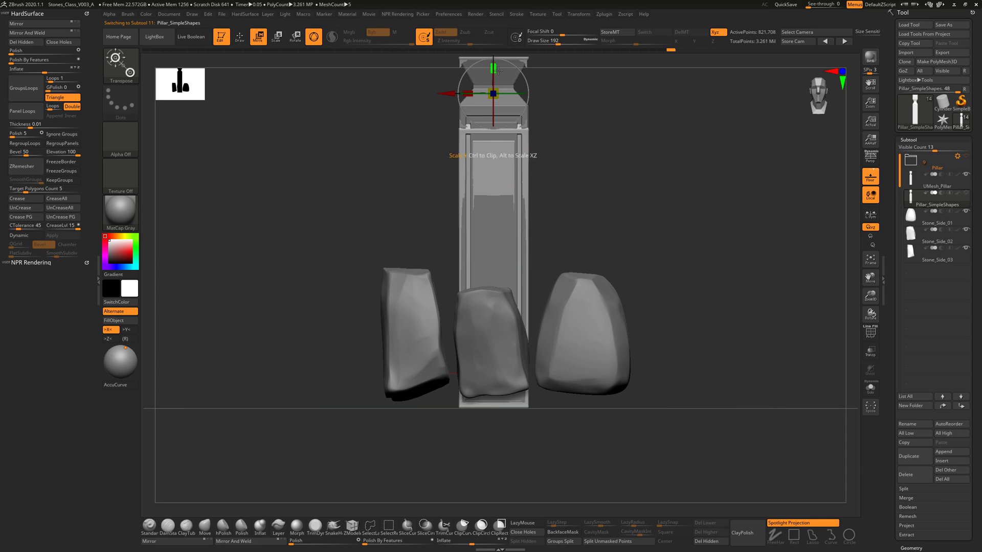
{"action": "key", "text": "f"}
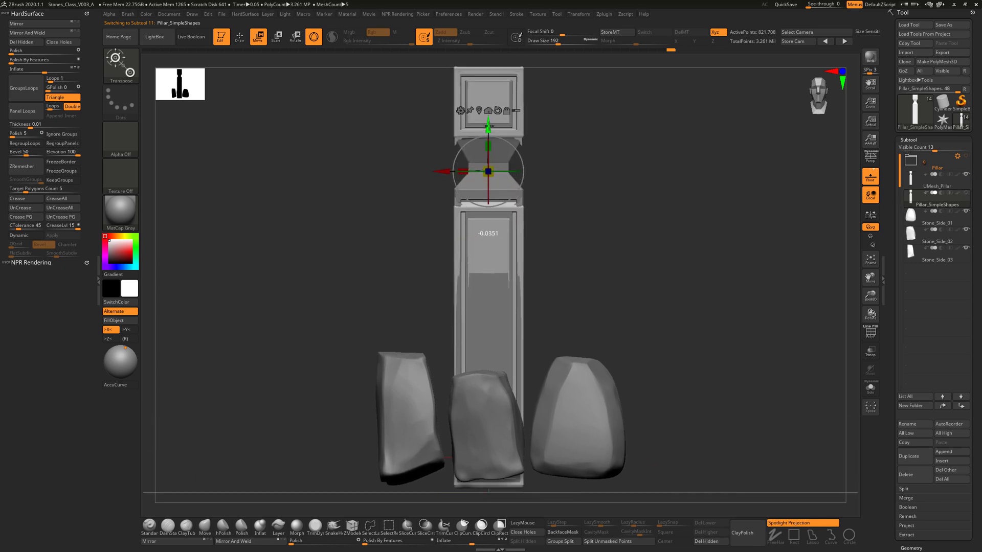
{"action": "left_click_drag", "start_coordinate": [650, 256], "coordinate": [665, 257]}
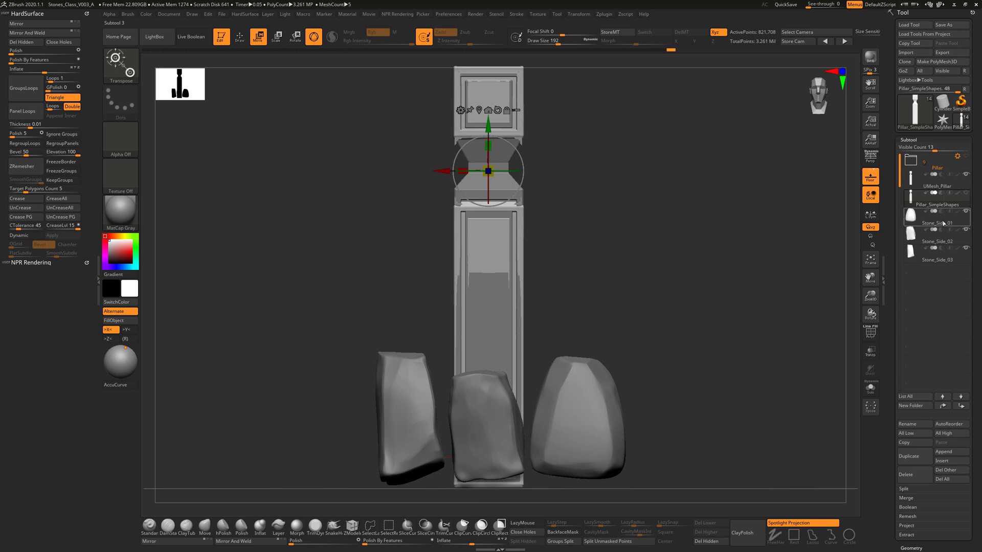
- Append a Plane3D as a new subtool for the ground and rename it Floor
{"action": "left_click", "coordinate": [911, 252]}
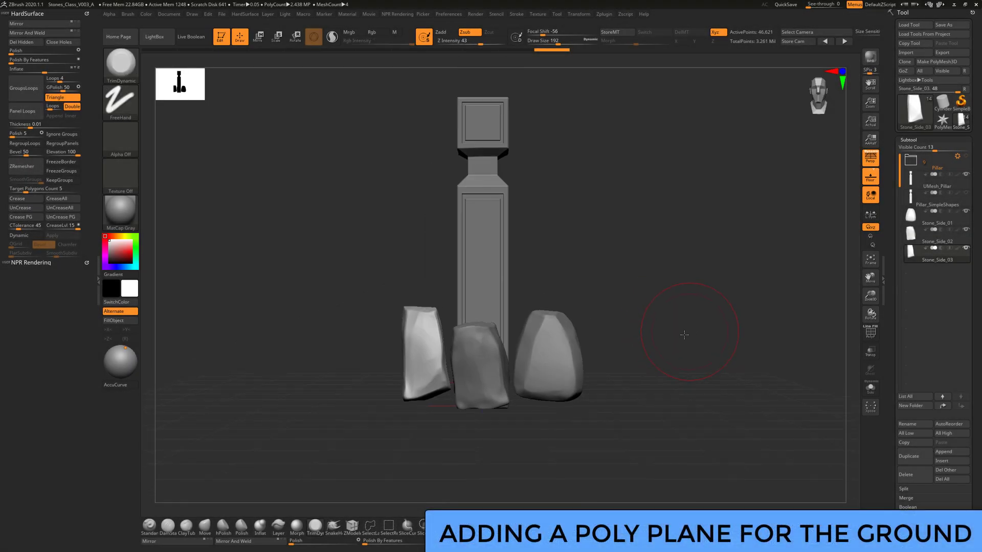
{"action": "left_click_drag", "start_coordinate": [684, 335], "coordinate": [678, 352]}
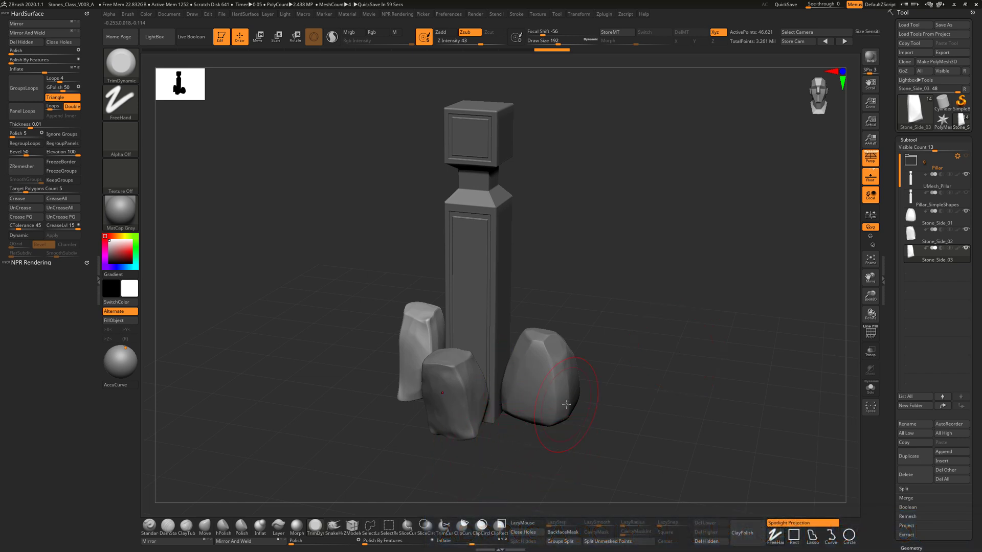
{"action": "left_click", "coordinate": [953, 452]}
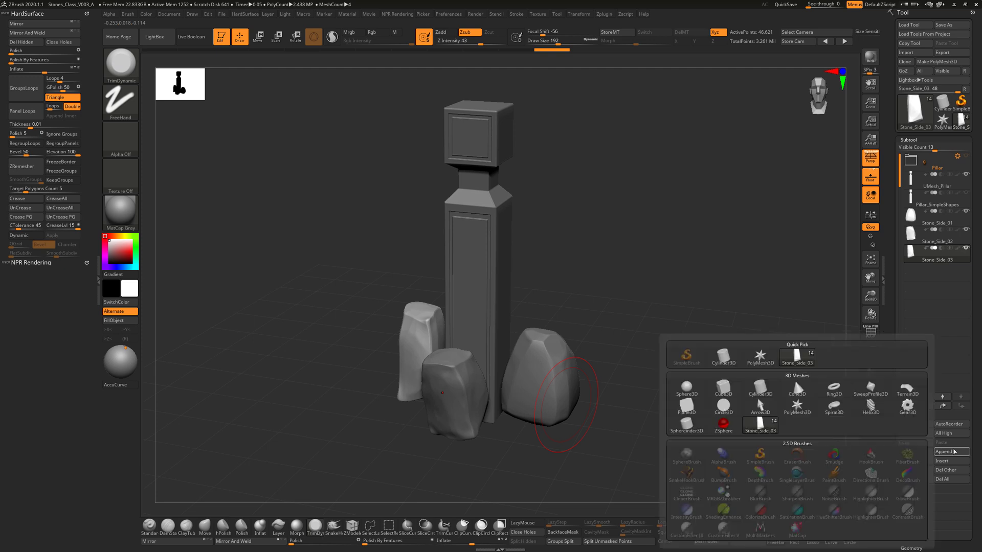
{"action": "left_click", "coordinate": [687, 407]}
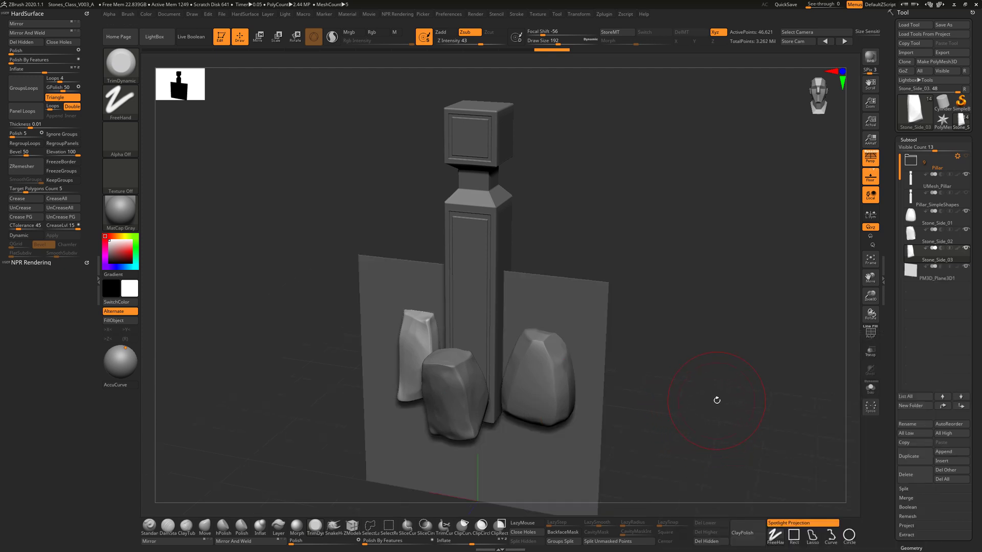
{"action": "left_click", "coordinate": [922, 282]}
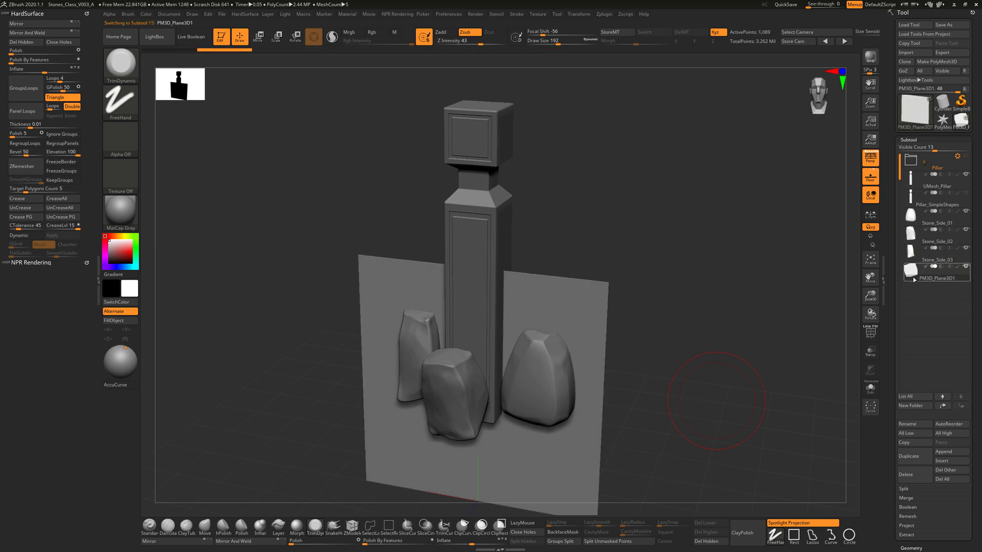
{"action": "left_click", "coordinate": [919, 426]}
{"action": "type", "text": "F"}
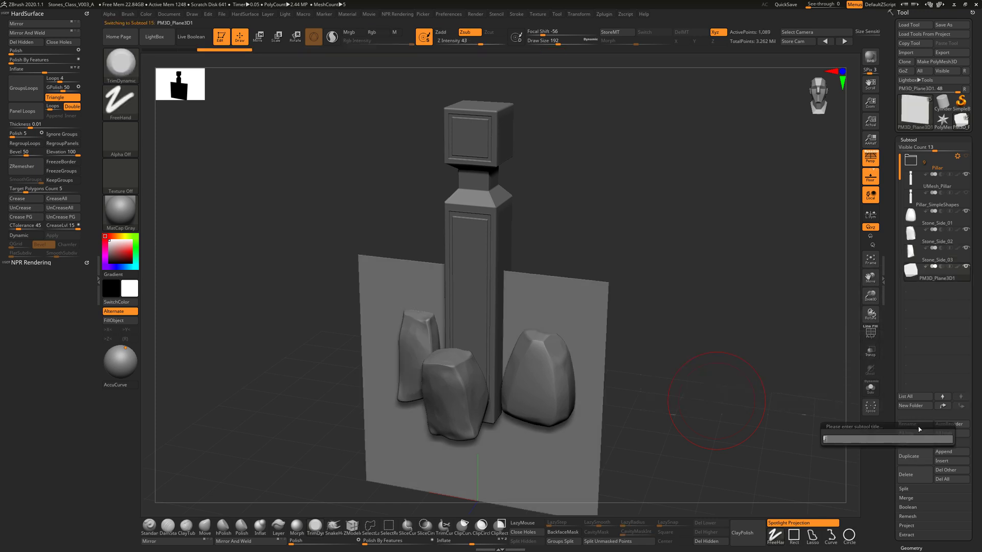
{"action": "type", "text": "loor"}
{"action": "key", "text": "Return"}
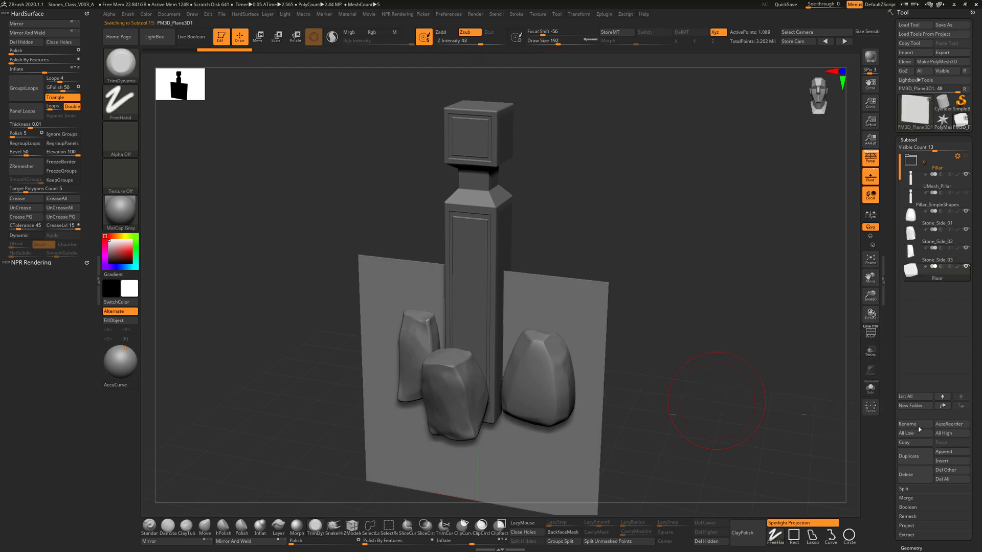
- Rotate the Floor plane until it lies horizontal and switch the front view to orthographic
{"action": "left_click", "coordinate": [294, 39]}
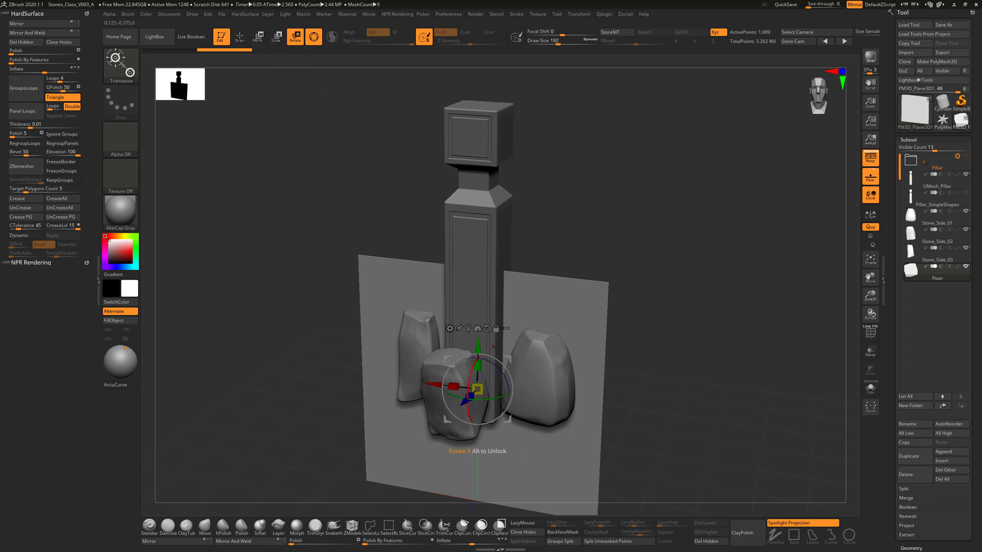
{"action": "left_click_drag", "start_coordinate": [469, 375], "coordinate": [518, 321]}
{"action": "left_click_drag", "start_coordinate": [633, 293], "coordinate": [625, 285]}
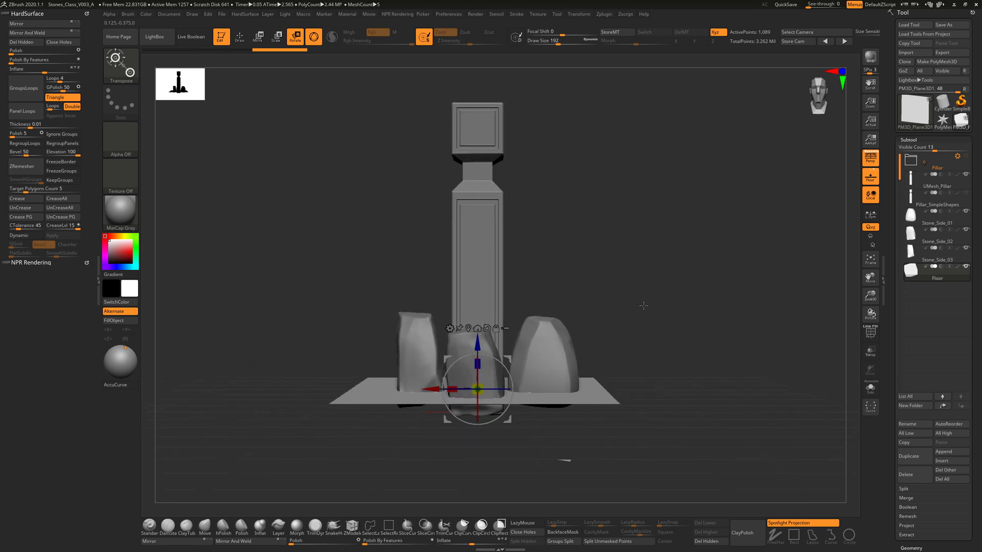
{"action": "key", "text": "p"}
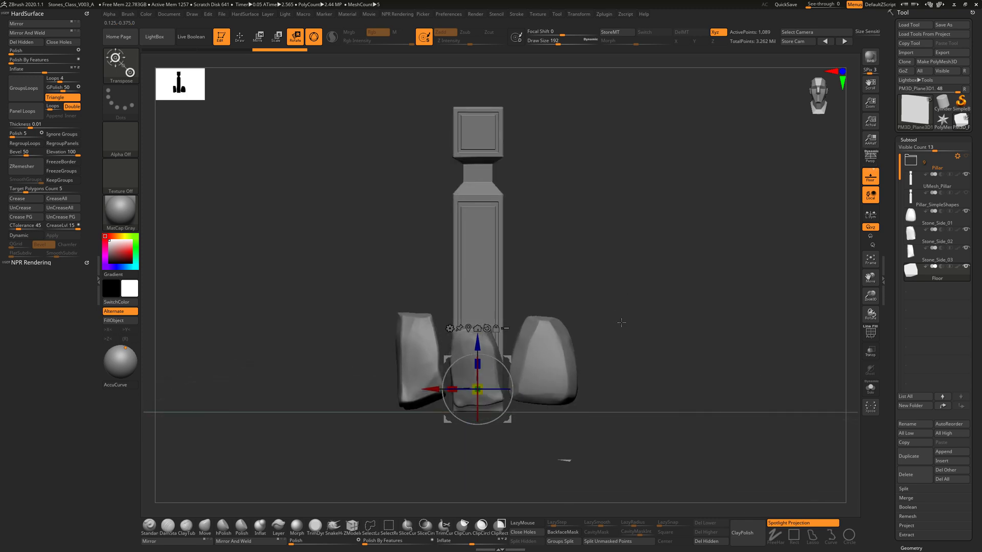
- Lower the Floor plane by about 0.18 to meet the ground level at the pillar's base, and turn perspective back on
{"action": "left_click_drag", "start_coordinate": [621, 322], "coordinate": [529, 347]}
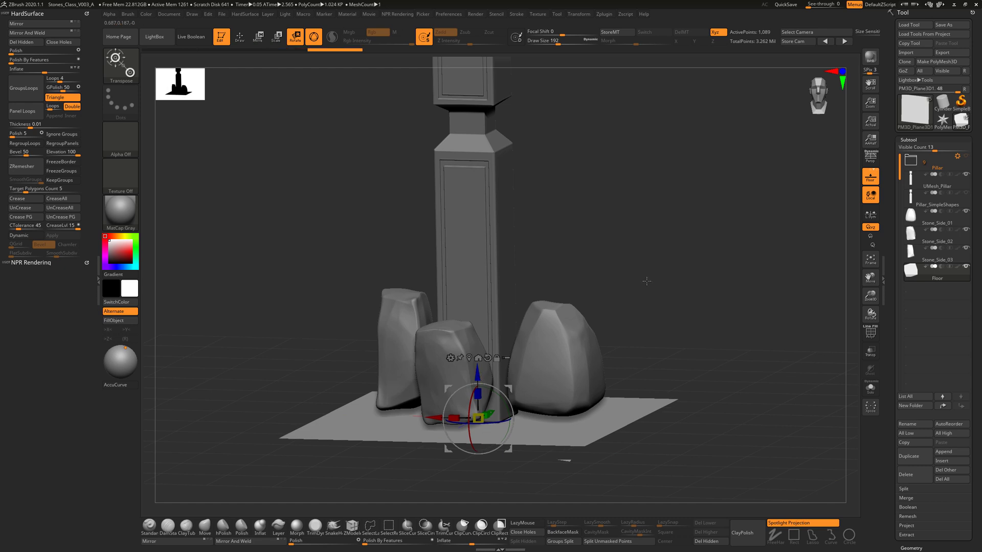
{"action": "left_click_drag", "start_coordinate": [646, 281], "coordinate": [682, 295]}
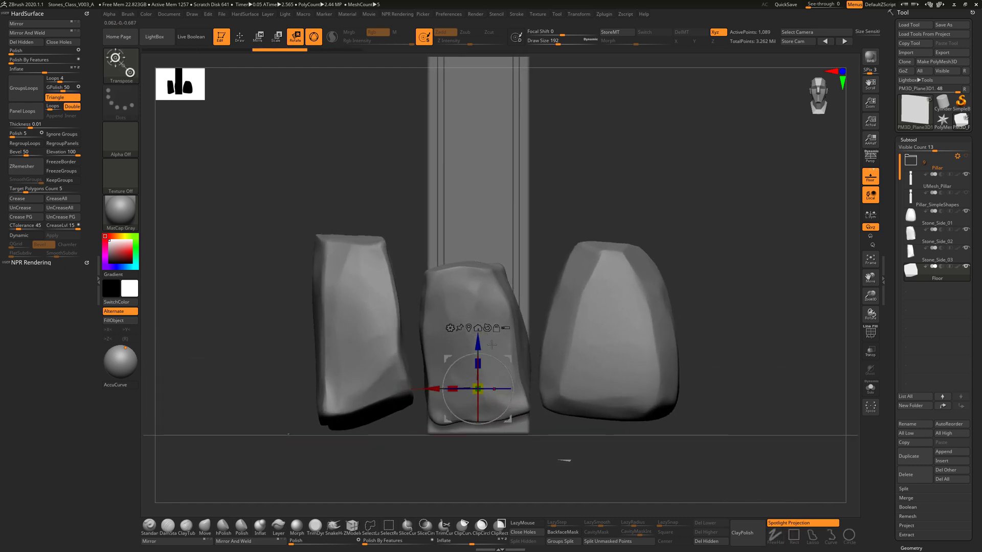
{"action": "left_click_drag", "start_coordinate": [492, 345], "coordinate": [491, 391]}
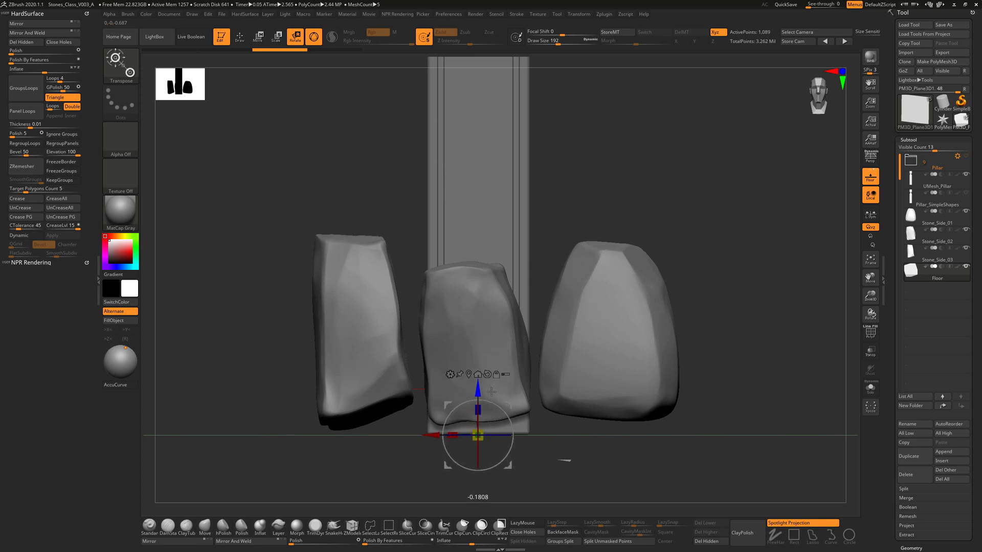
{"action": "left_click_drag", "start_coordinate": [491, 392], "coordinate": [491, 394]}
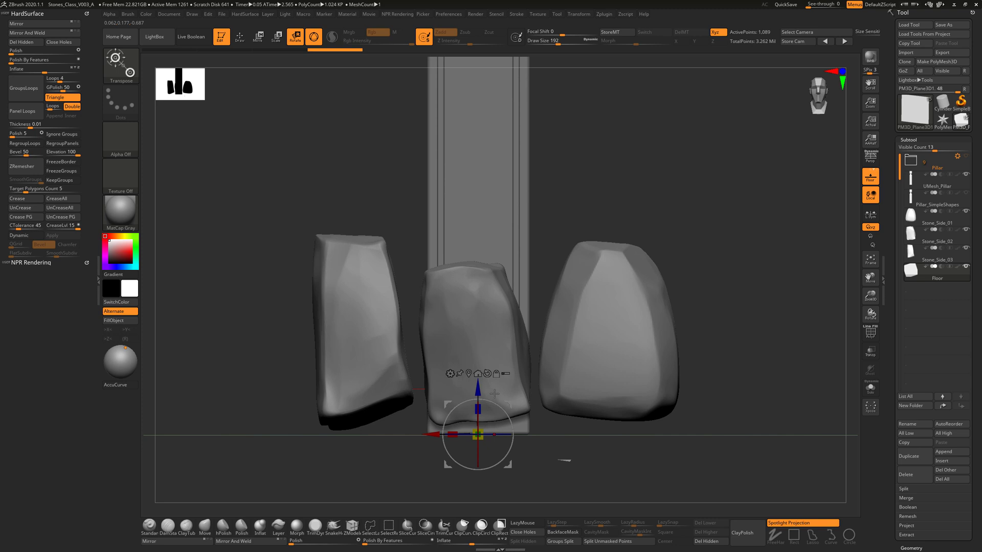
{"action": "left_click_drag", "start_coordinate": [610, 286], "coordinate": [695, 275]}
{"action": "key", "text": "p"}
{"action": "key", "text": "f"}
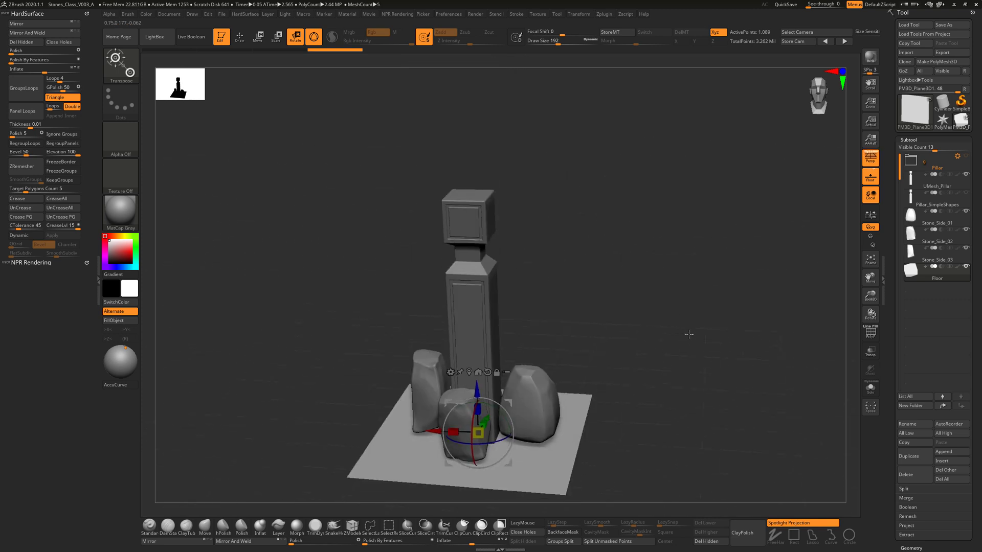
- Display the Floor's wireframe and mask its outer border using a size 358 brush, leaving the area around the pillar and stones unmasked
{"action": "left_click", "coordinate": [870, 332]}
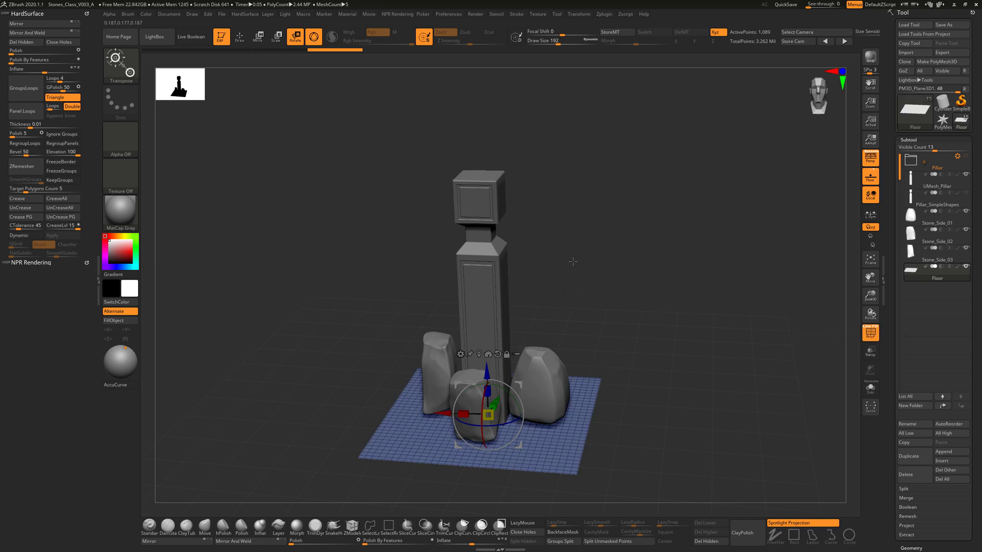
{"action": "key", "text": "q"}
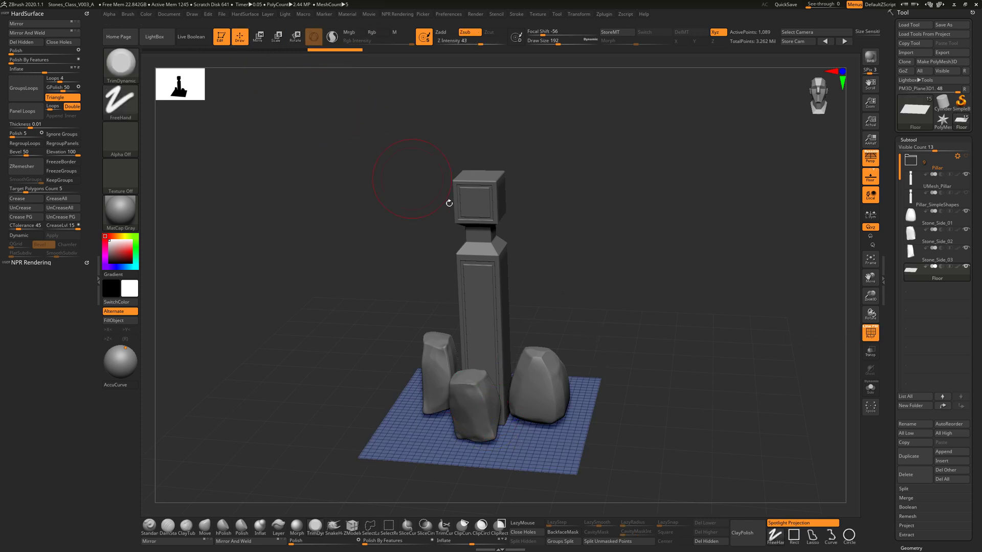
{"action": "key", "text": "s"}
{"action": "left_click_drag", "start_coordinate": [637, 340], "coordinate": [650, 349]}
{"action": "mouse_move", "coordinate": [670, 294]}
{"action": "left_mouse_down"}
{"action": "mouse_move", "coordinate": [664, 340]}
{"action": "mouse_move", "coordinate": [682, 279]}
{"action": "left_mouse_up"}
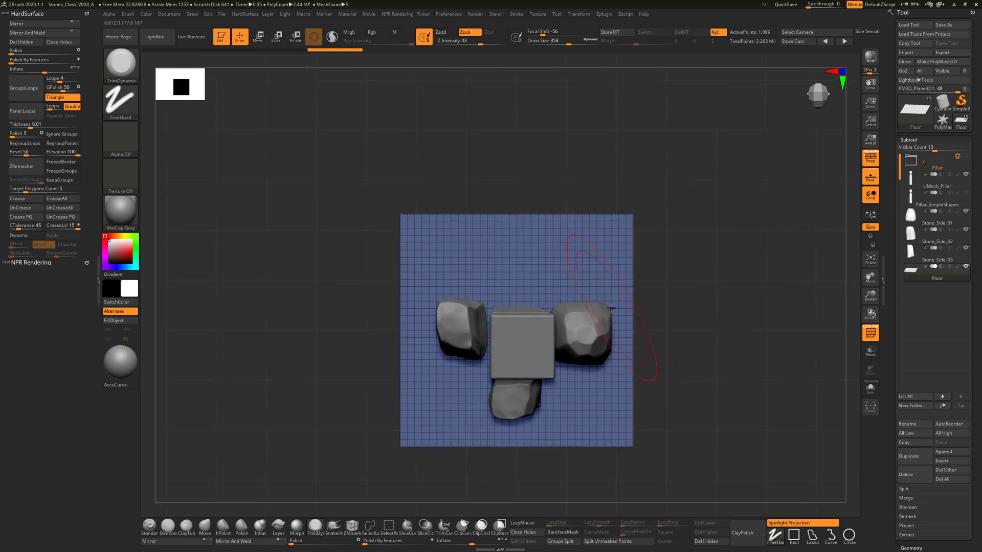
{"action": "key", "text": "ctrl"}
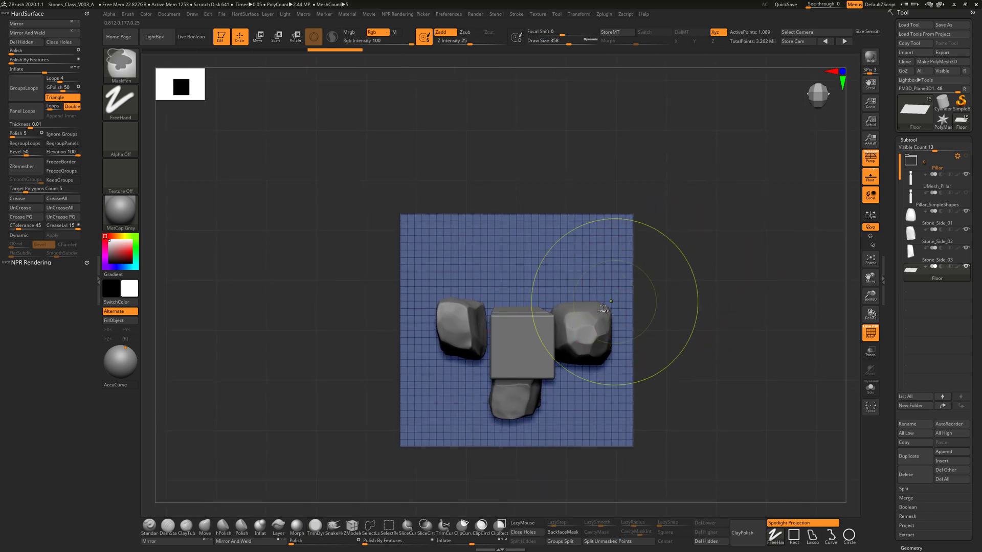
{"action": "mouse_move", "coordinate": [547, 267]}
{"action": "left_mouse_down", "text": "ctrl"}
{"action": "mouse_move", "coordinate": [495, 347]}
{"action": "mouse_move", "coordinate": [484, 327]}
{"action": "mouse_move", "coordinate": [490, 305]}
{"action": "mouse_move", "coordinate": [504, 360]}
{"action": "mouse_move", "coordinate": [471, 309]}
{"action": "mouse_move", "coordinate": [532, 353]}
{"action": "mouse_move", "coordinate": [481, 327]}
{"action": "mouse_move", "coordinate": [537, 348]}
{"action": "mouse_move", "coordinate": [547, 387]}
{"action": "mouse_move", "coordinate": [521, 385]}
{"action": "left_mouse_up", "text": "ctrl"}
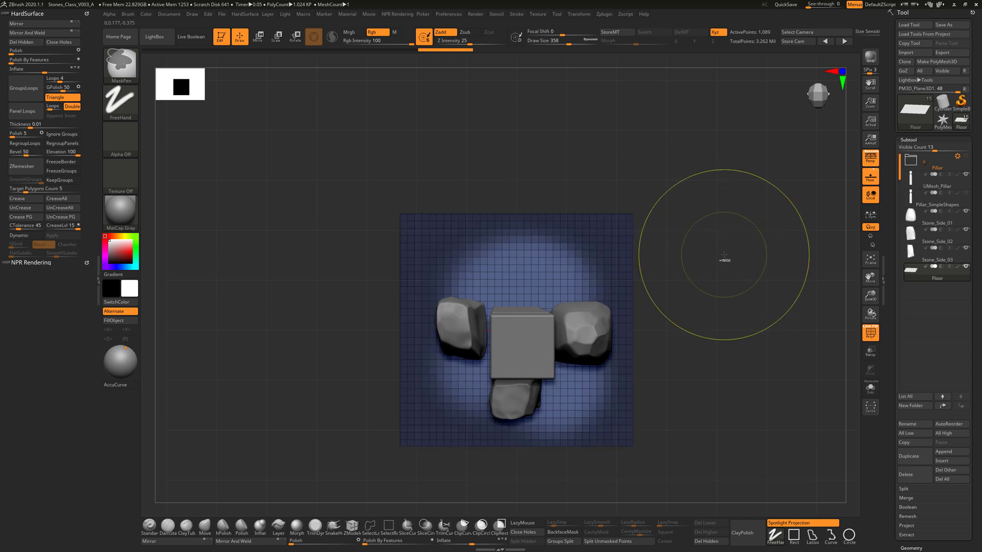
- Raise the unmasked centre of the Floor by about 0.25 to form soft mounds around the stones
{"action": "mouse_move", "coordinate": [704, 362]}
{"action": "left_mouse_down"}
{"action": "mouse_move", "coordinate": [701, 340]}
{"action": "mouse_move", "coordinate": [660, 307]}
{"action": "mouse_move", "coordinate": [505, 216]}
{"action": "left_mouse_up"}
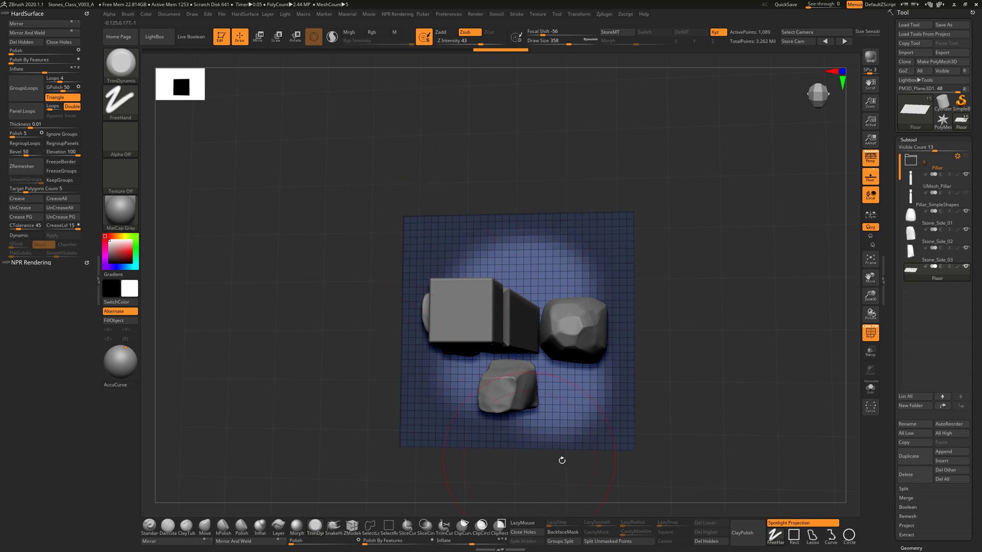
{"action": "mouse_move", "coordinate": [695, 311]}
{"action": "left_mouse_down"}
{"action": "mouse_move", "coordinate": [691, 358]}
{"action": "mouse_move", "coordinate": [684, 314]}
{"action": "left_mouse_up"}
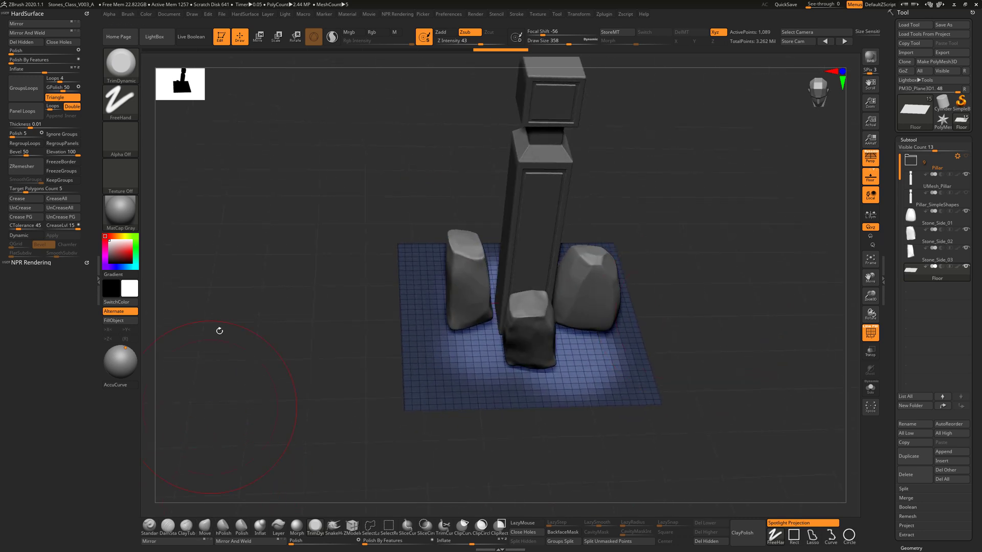
{"action": "left_click", "coordinate": [258, 37]}
{"action": "left_click_drag", "start_coordinate": [525, 279], "coordinate": [527, 262]}
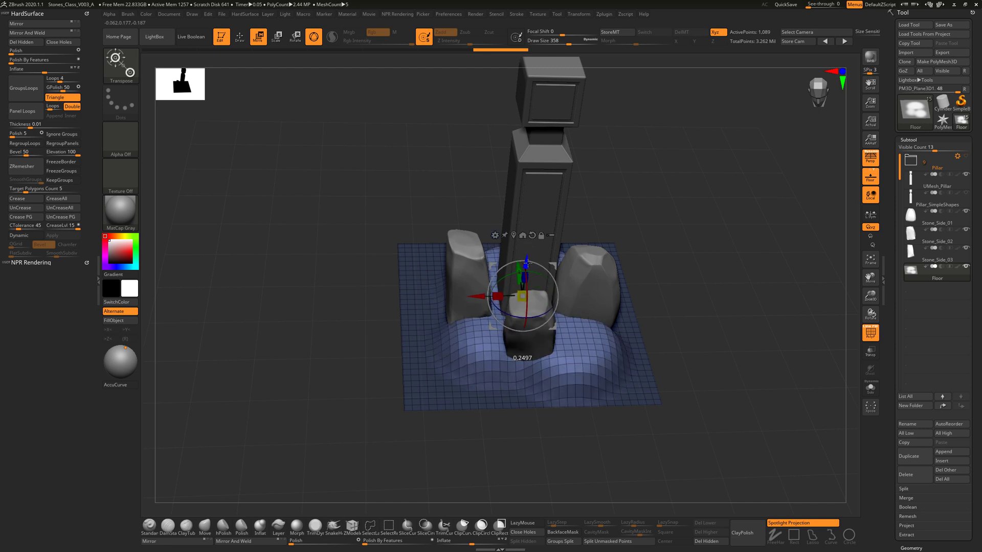
{"action": "left_click_drag", "start_coordinate": [680, 296], "coordinate": [683, 255], "text": "shift"}
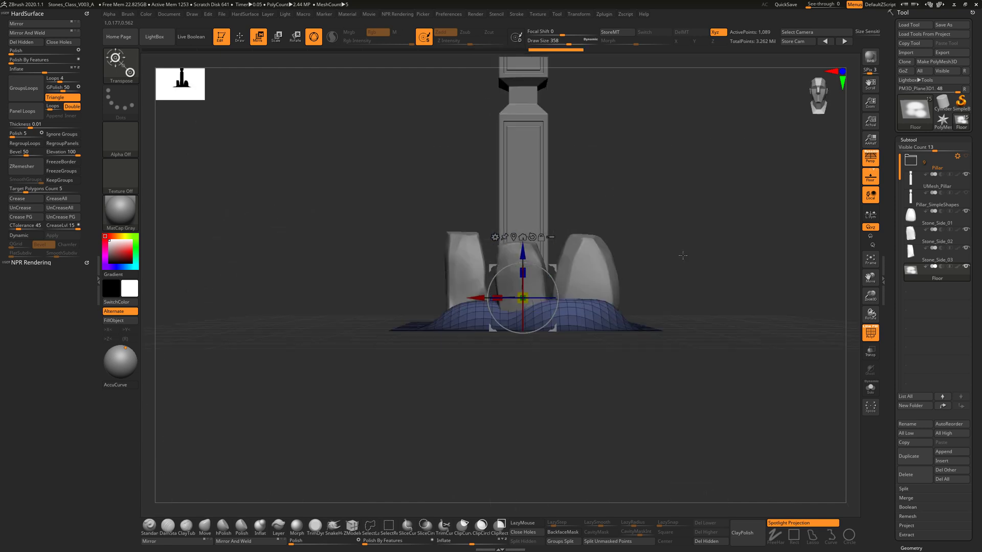
- Try the Standard brush at size 182 on the Floor's mounds, smooth the surface, and look at the LazyMouse stroke settings
{"action": "key", "text": "q"}
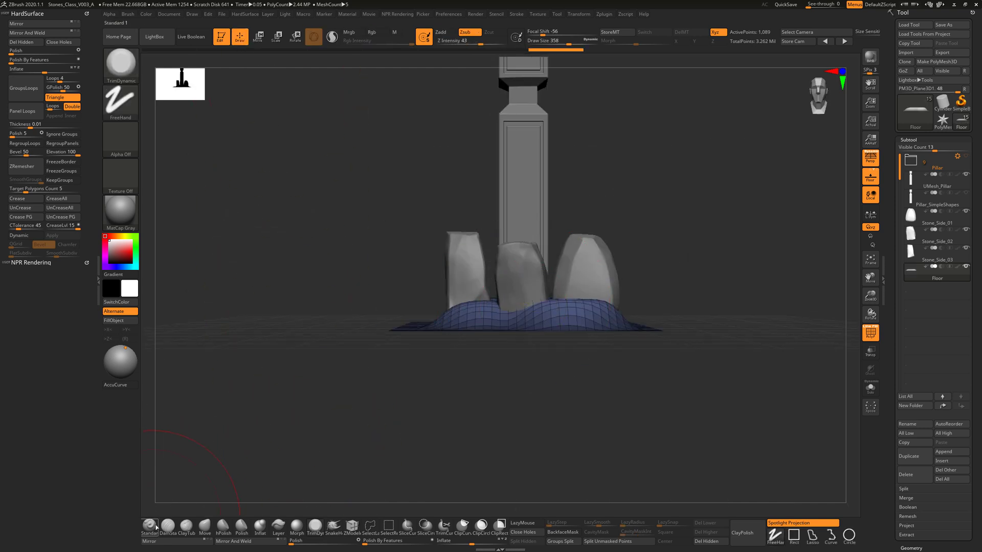
{"action": "mouse_move", "coordinate": [587, 299]}
{"action": "left_mouse_down"}
{"action": "mouse_move", "coordinate": [575, 329]}
{"action": "mouse_move", "coordinate": [593, 322]}
{"action": "left_mouse_up"}
{"action": "key", "text": "s"}
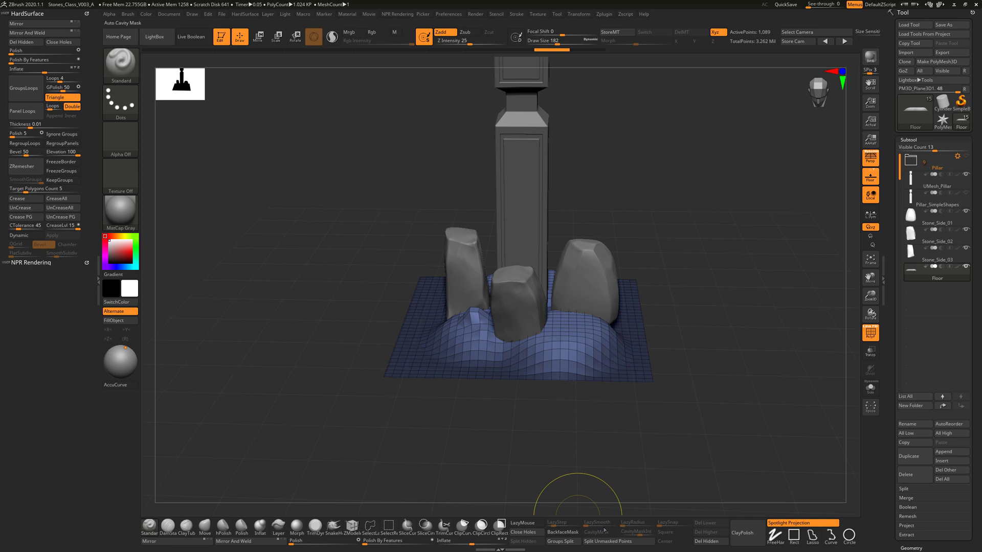
{"action": "left_click_drag", "start_coordinate": [566, 429], "coordinate": [469, 307]}
{"action": "key", "text": "shift"}
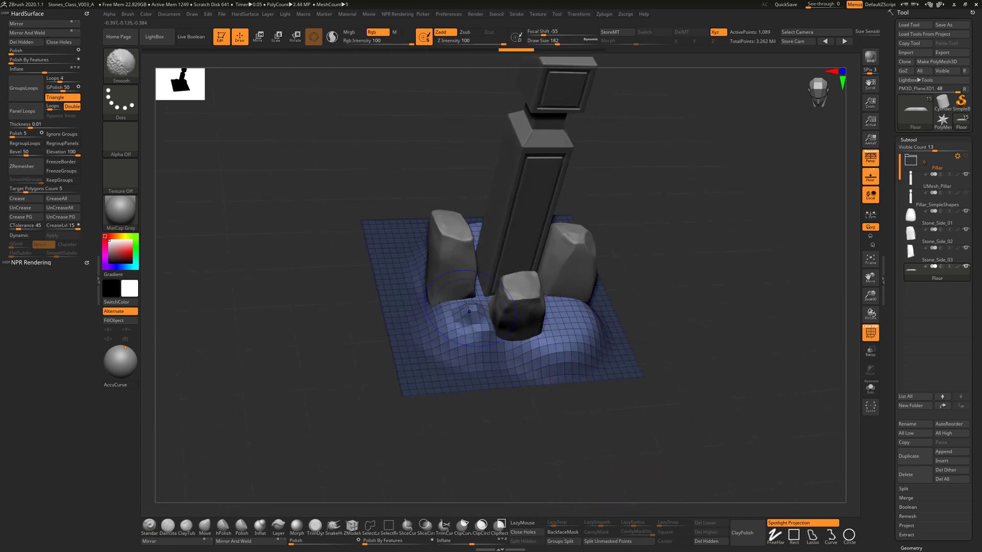
{"action": "left_click", "coordinate": [518, 15]}
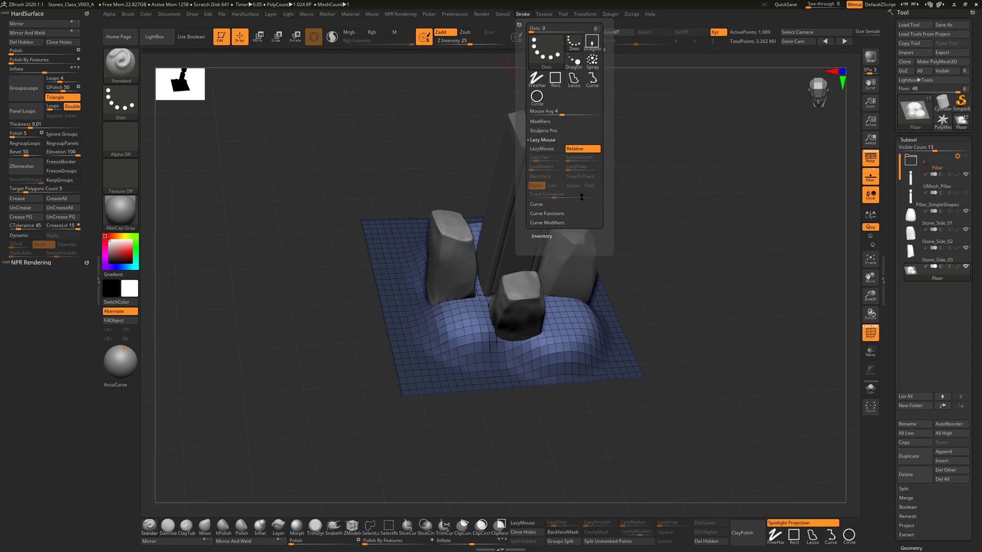
{"action": "left_click_drag", "start_coordinate": [552, 327], "coordinate": [566, 439]}
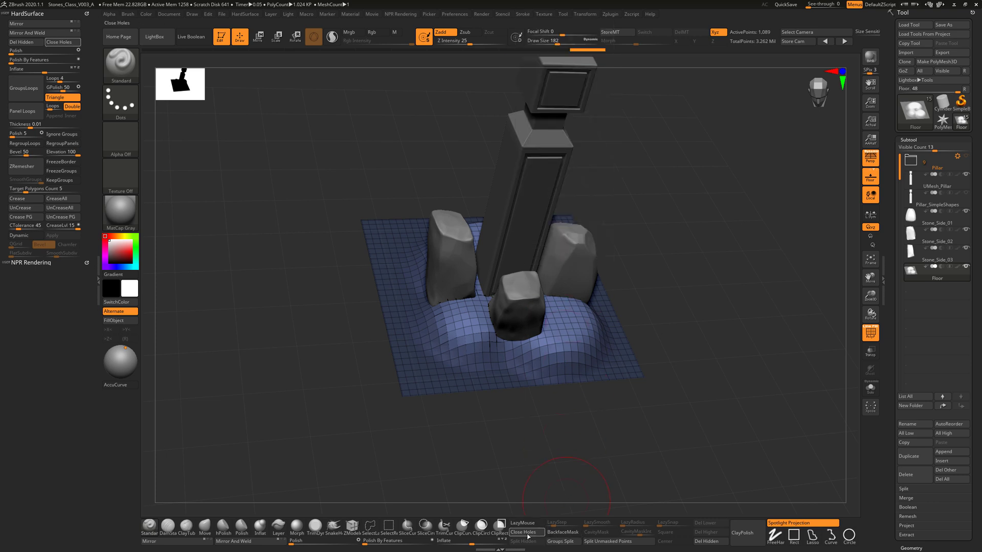
- Clear the mask from the Floor
{"action": "mouse_move", "coordinate": [570, 398]}
{"action": "left_mouse_down"}
{"action": "mouse_move", "coordinate": [622, 429]}
{"action": "mouse_move", "coordinate": [658, 399]}
{"action": "mouse_move", "coordinate": [701, 395]}
{"action": "mouse_move", "coordinate": [701, 418]}
{"action": "left_mouse_up"}
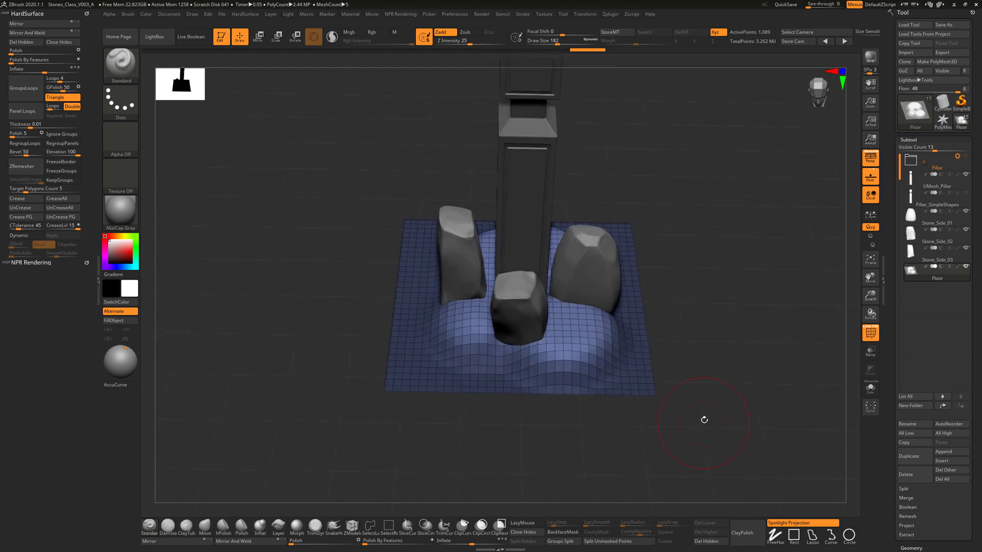
{"action": "key", "text": "ctrl"}
{"action": "left_click_drag", "start_coordinate": [747, 367], "coordinate": [697, 434], "text": "ctrl"}
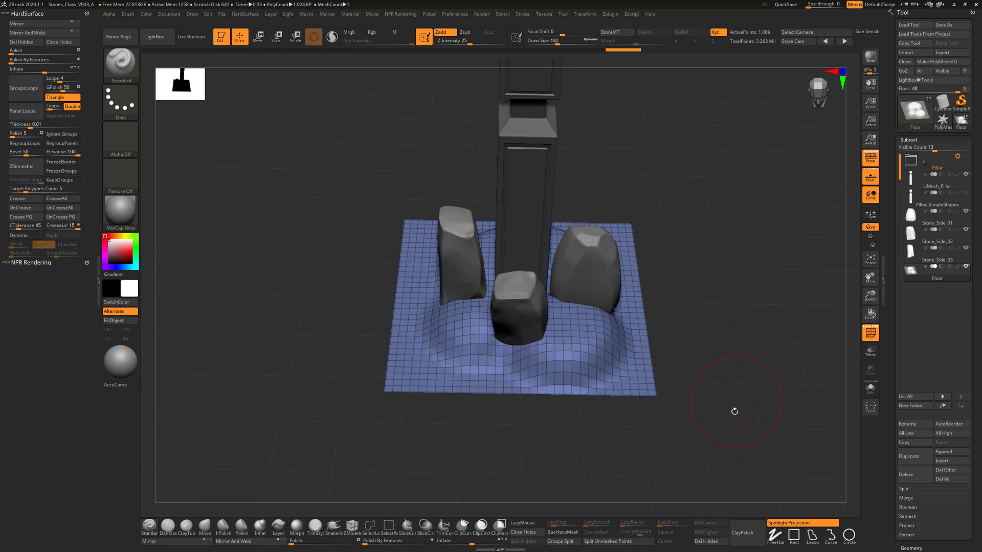
- Divide the Floor's geometry once to reach subdivision level 2
{"action": "left_click_drag", "start_coordinate": [724, 424], "coordinate": [606, 305]}
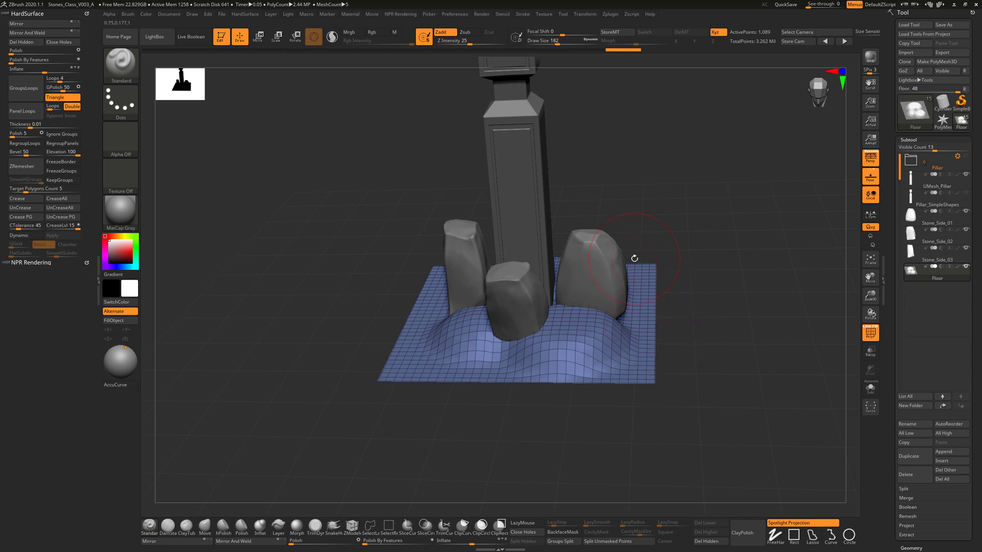
{"action": "scroll", "coordinate": [906, 307], "scroll_direction": "down", "scroll_amount": 5}
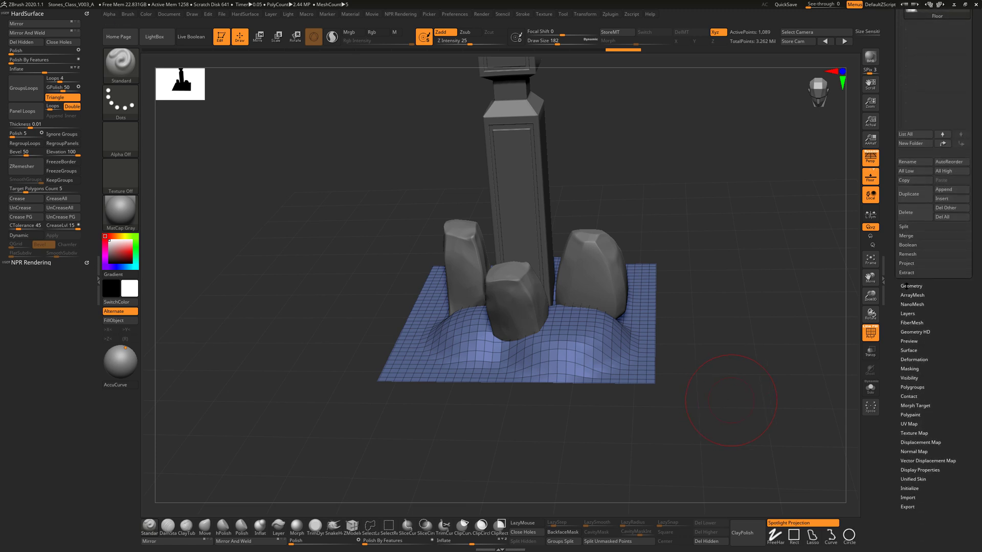
{"action": "left_click", "coordinate": [901, 286]}
{"action": "scroll", "coordinate": [906, 296], "scroll_direction": "up", "scroll_amount": 3}
{"action": "left_click", "coordinate": [905, 218]}
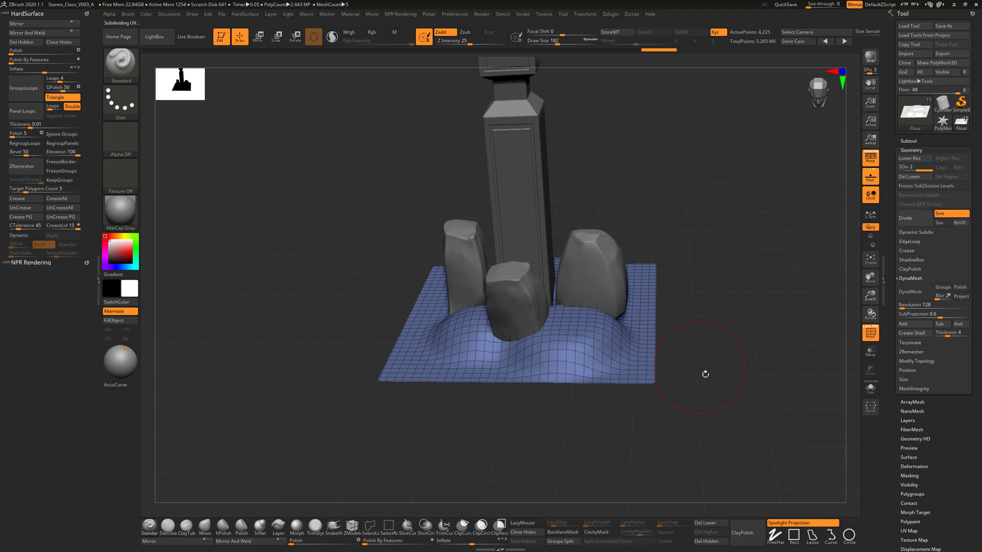
- Divide the Floor further to subdivision level 4, checking its surface with the wireframe hidden and shown
{"action": "left_click_drag", "start_coordinate": [704, 374], "coordinate": [710, 406], "text": "alt"}
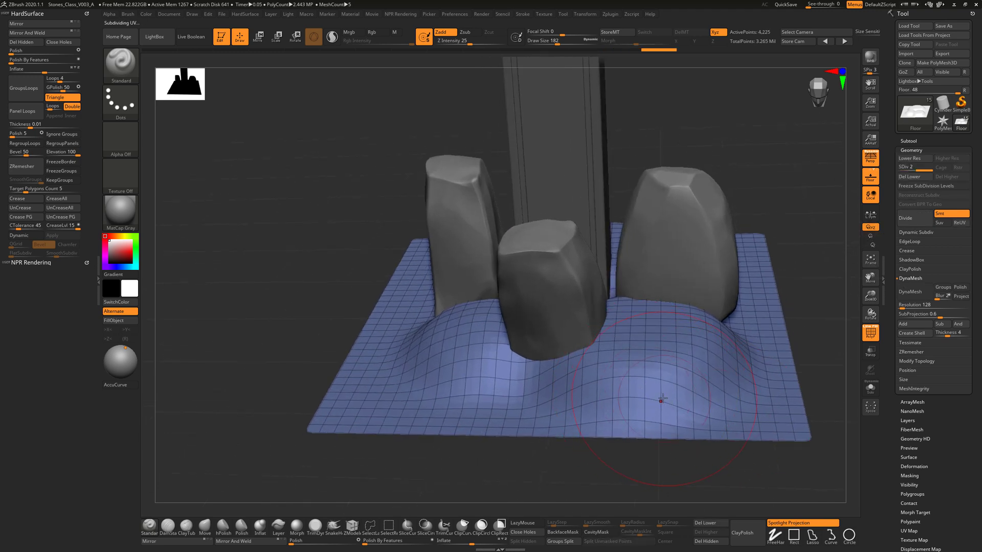
{"action": "left_click", "coordinate": [865, 339]}
{"action": "left_click", "coordinate": [865, 339]}
{"action": "left_click", "coordinate": [870, 334]}
{"action": "left_click", "coordinate": [870, 334]}
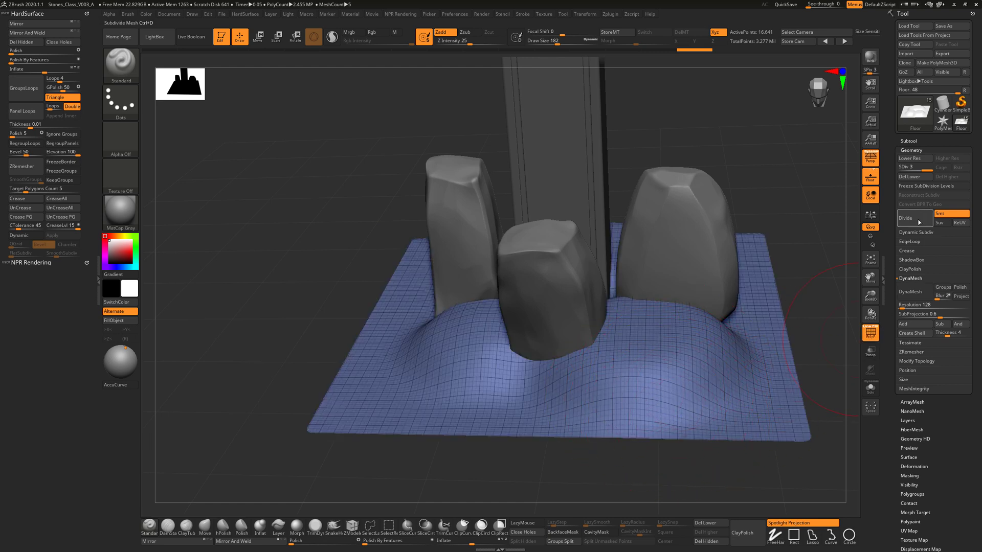
{"action": "left_click", "coordinate": [870, 333]}
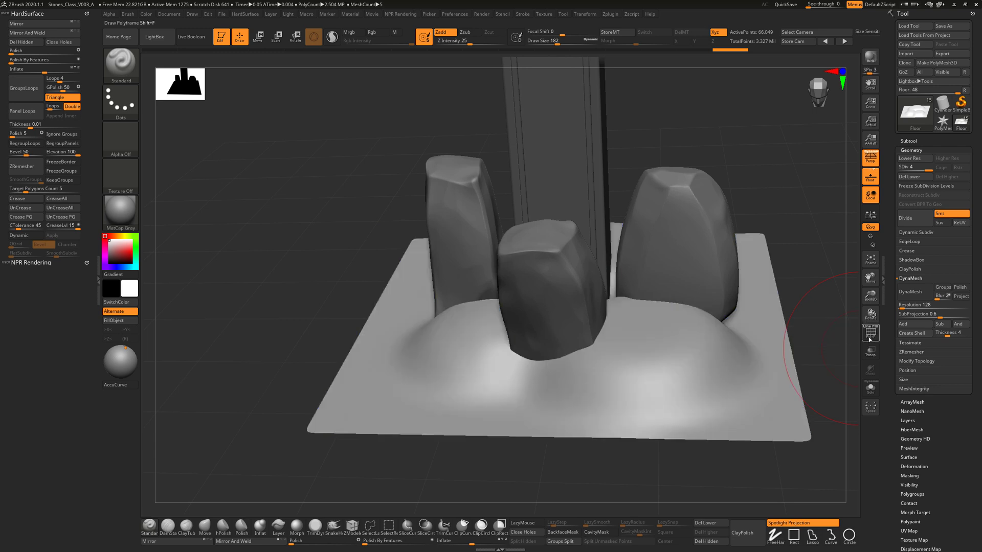
{"action": "left_click", "coordinate": [870, 334]}
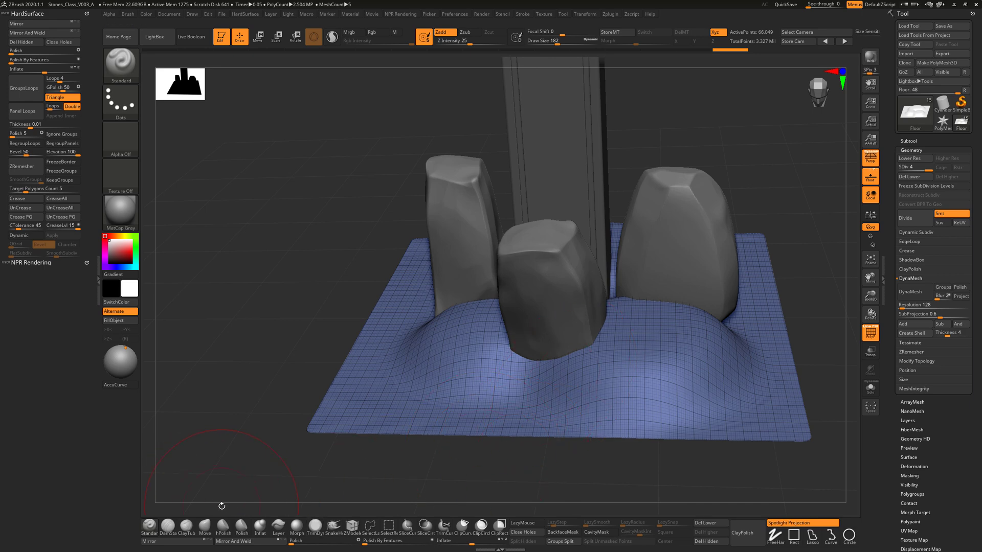
- Build up rough clay layers on the Floor's mounds around the front stones with the ClayTubes brush at size 182
{"action": "left_click", "coordinate": [186, 527]}
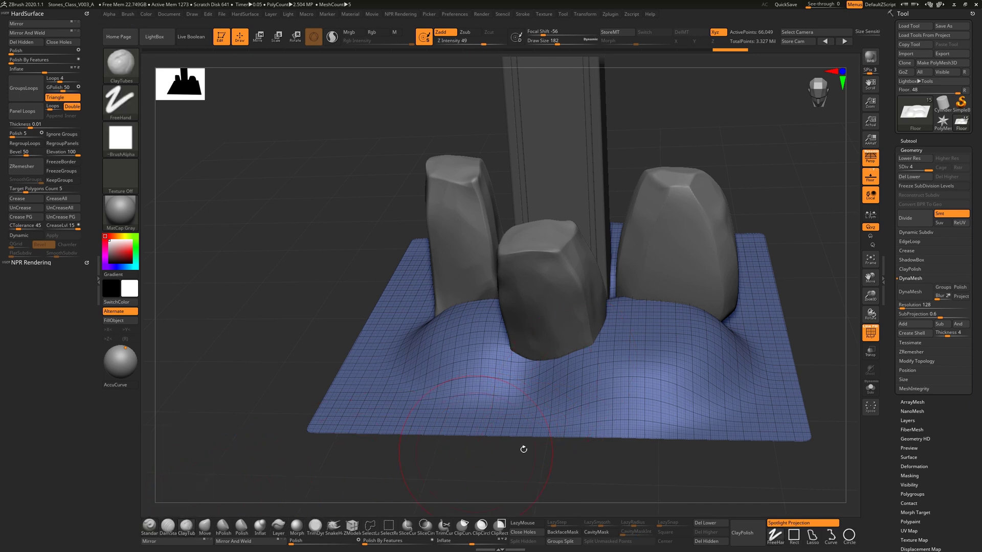
{"action": "right_click_drag", "start_coordinate": [562, 379], "coordinate": [471, 320]}
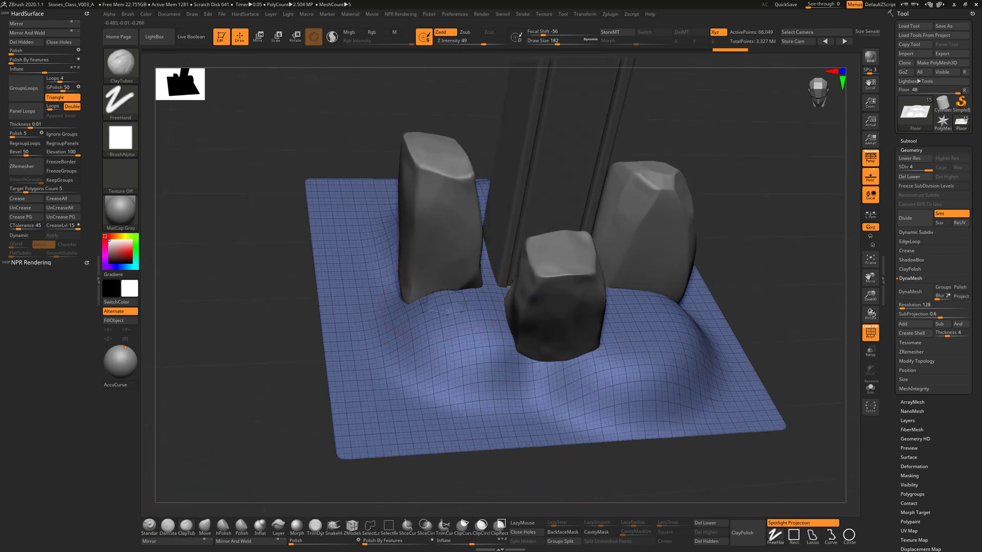
{"action": "mouse_move", "coordinate": [463, 304]}
{"action": "left_mouse_down"}
{"action": "mouse_move", "coordinate": [537, 381]}
{"action": "mouse_move", "coordinate": [604, 373]}
{"action": "mouse_move", "coordinate": [618, 343]}
{"action": "left_mouse_up"}
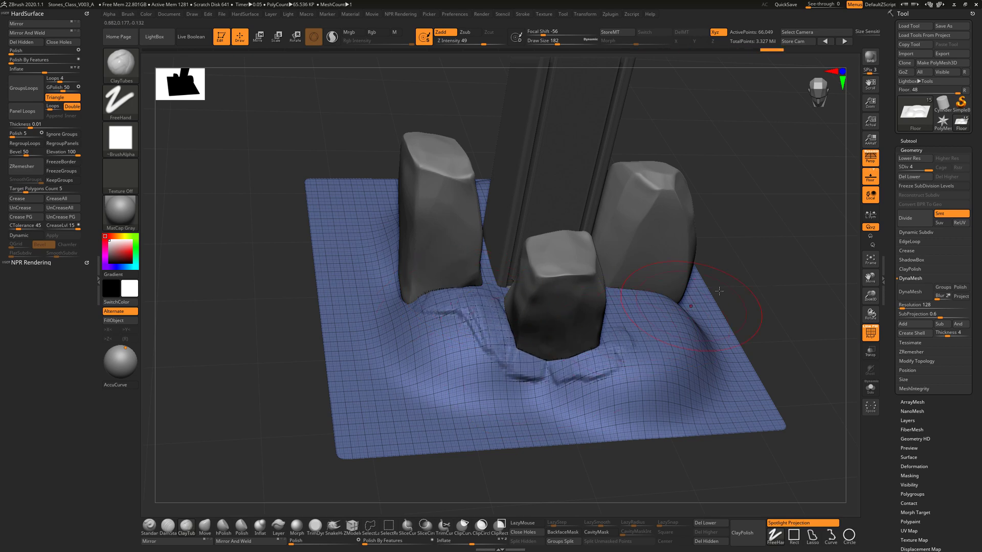
{"action": "right_click_drag", "start_coordinate": [719, 291], "coordinate": [629, 300]}
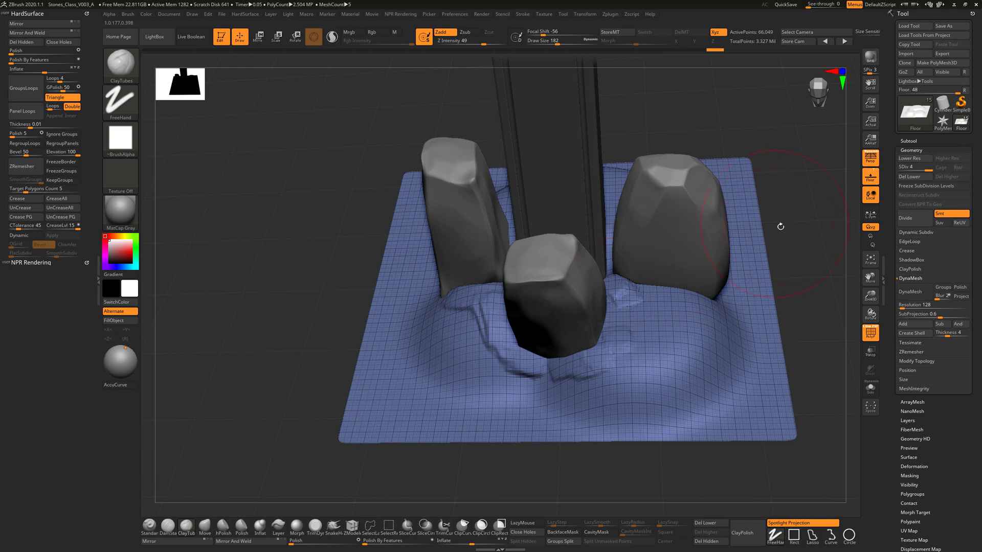
{"action": "mouse_move", "coordinate": [778, 224]}
{"action": "left_mouse_down"}
{"action": "mouse_move", "coordinate": [513, 258]}
{"action": "mouse_move", "coordinate": [532, 291]}
{"action": "mouse_move", "coordinate": [437, 313]}
{"action": "mouse_move", "coordinate": [417, 288]}
{"action": "mouse_move", "coordinate": [412, 314]}
{"action": "mouse_move", "coordinate": [486, 333]}
{"action": "mouse_move", "coordinate": [466, 327]}
{"action": "left_mouse_up"}
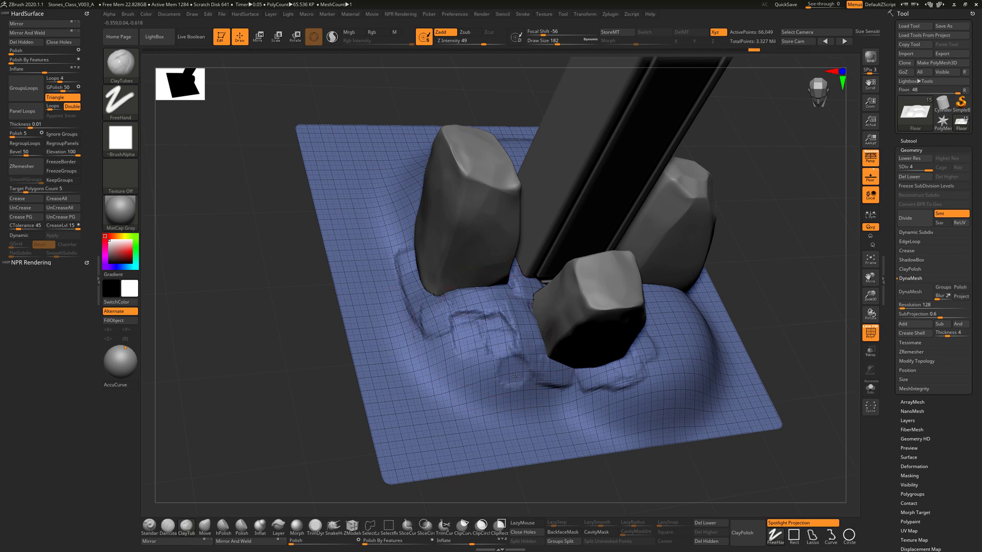
{"action": "mouse_move", "coordinate": [756, 319]}
{"action": "left_mouse_down"}
{"action": "mouse_move", "coordinate": [675, 404]}
{"action": "mouse_move", "coordinate": [679, 362]}
{"action": "mouse_move", "coordinate": [644, 331]}
{"action": "mouse_move", "coordinate": [693, 315]}
{"action": "mouse_move", "coordinate": [736, 332]}
{"action": "mouse_move", "coordinate": [740, 312]}
{"action": "left_mouse_up"}
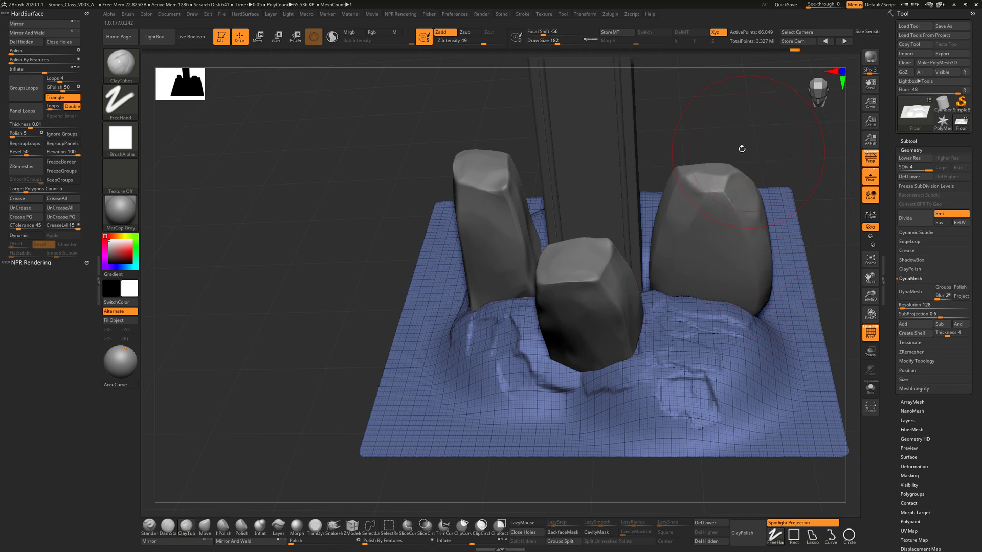
{"action": "mouse_move", "coordinate": [790, 166]}
{"action": "left_mouse_down"}
{"action": "mouse_move", "coordinate": [765, 167]}
{"action": "mouse_move", "coordinate": [740, 260]}
{"action": "mouse_move", "coordinate": [689, 290]}
{"action": "left_mouse_up"}
- Continue the ClayTubes build-up on the Floor around the sides and back of the outer stones
{"action": "left_click_drag", "start_coordinate": [557, 360], "coordinate": [525, 320]}
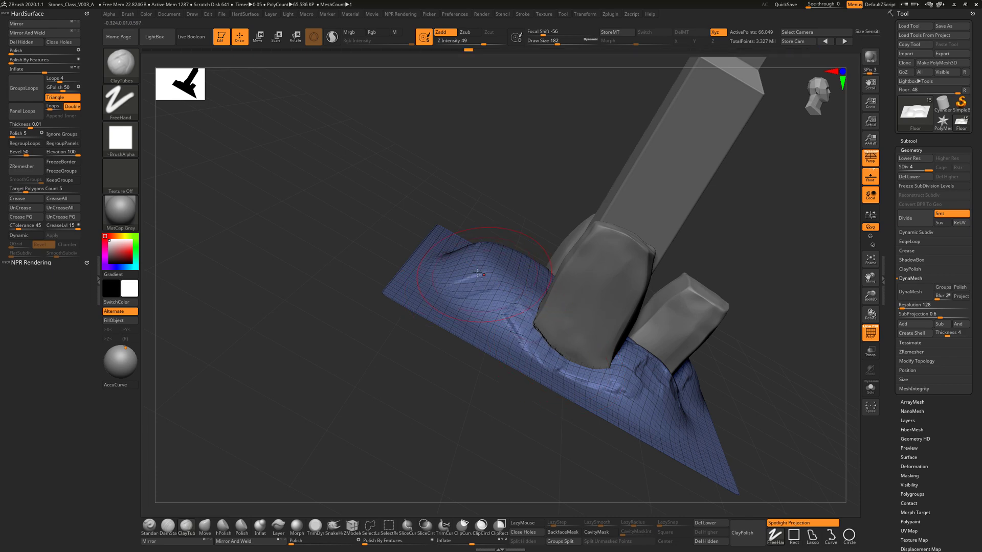
{"action": "right_click_drag", "start_coordinate": [476, 256], "coordinate": [479, 230]}
{"action": "mouse_move", "coordinate": [491, 205]}
{"action": "left_mouse_down"}
{"action": "mouse_move", "coordinate": [509, 195]}
{"action": "mouse_move", "coordinate": [503, 291]}
{"action": "mouse_move", "coordinate": [516, 328]}
{"action": "left_mouse_up"}
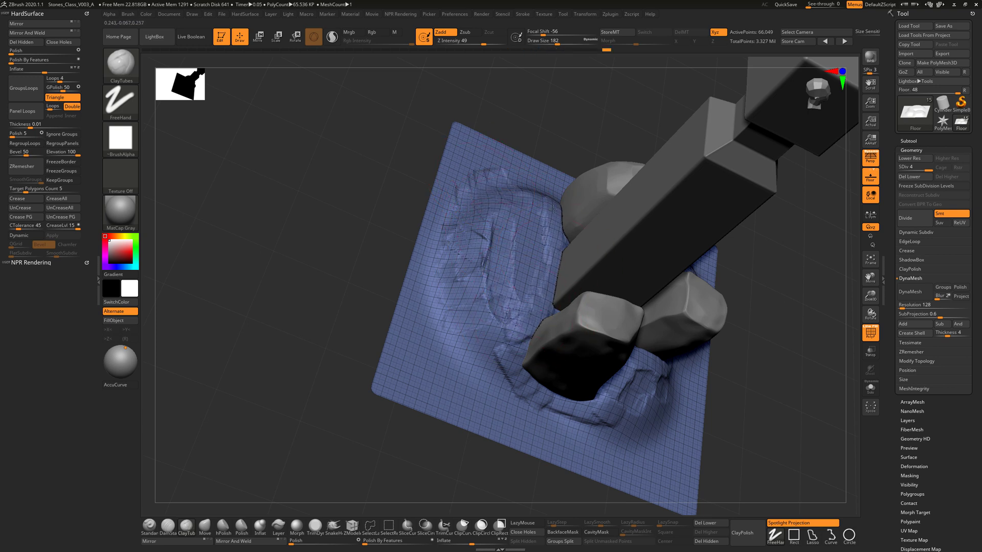
{"action": "left_click_drag", "start_coordinate": [545, 261], "coordinate": [535, 247]}
{"action": "left_click_drag", "start_coordinate": [739, 307], "coordinate": [711, 325]}
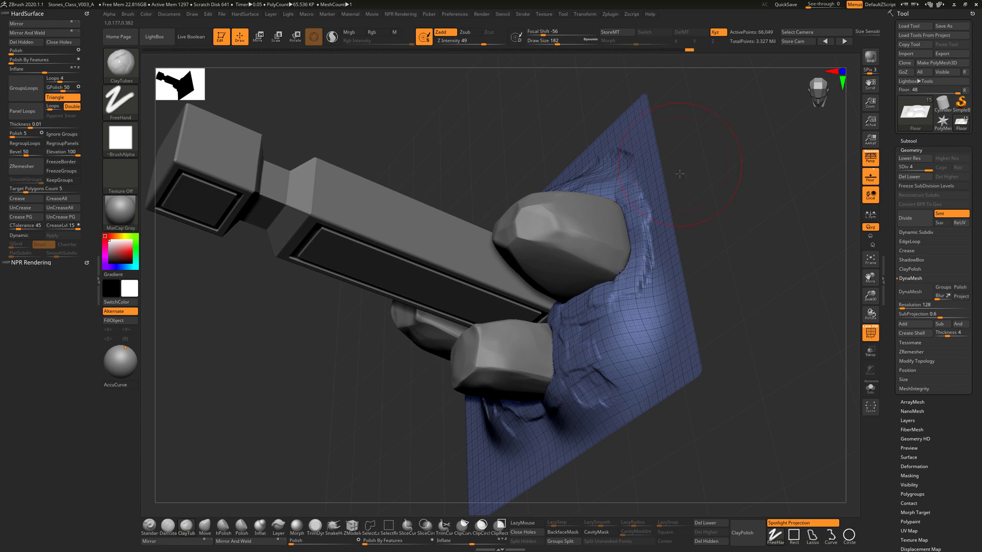
{"action": "mouse_move", "coordinate": [680, 174]}
{"action": "left_mouse_down"}
{"action": "mouse_move", "coordinate": [610, 190]}
{"action": "mouse_move", "coordinate": [535, 190]}
{"action": "mouse_move", "coordinate": [665, 220]}
{"action": "mouse_move", "coordinate": [726, 255]}
{"action": "mouse_move", "coordinate": [734, 213]}
{"action": "mouse_move", "coordinate": [724, 241]}
{"action": "mouse_move", "coordinate": [420, 351]}
{"action": "mouse_move", "coordinate": [358, 323]}
{"action": "mouse_move", "coordinate": [450, 343]}
{"action": "mouse_move", "coordinate": [436, 283]}
{"action": "left_mouse_up"}
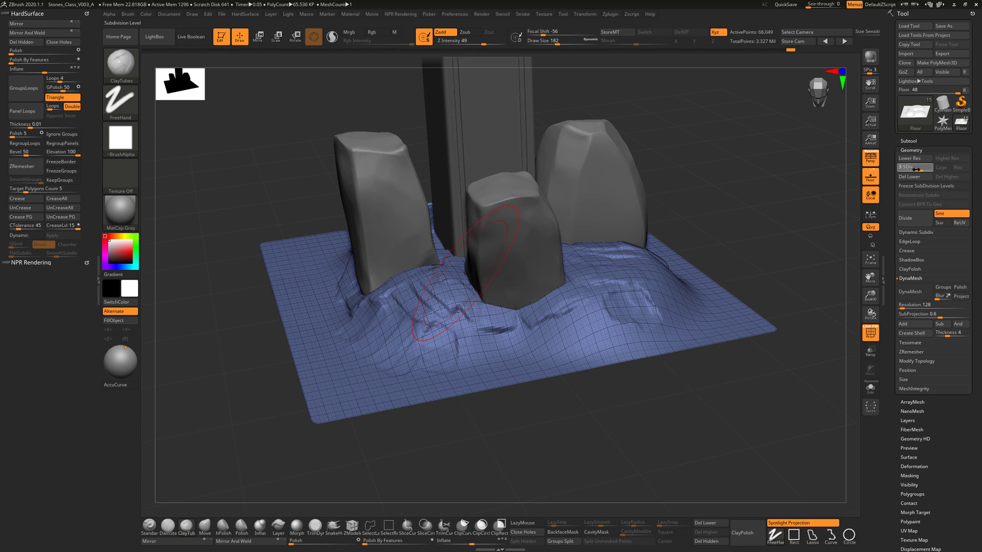
- Lower the Floor to subdivision level 3 and adjust the mounds against the stones with the Move brush at size 172
{"action": "left_click_drag", "start_coordinate": [916, 169], "coordinate": [916, 168]}
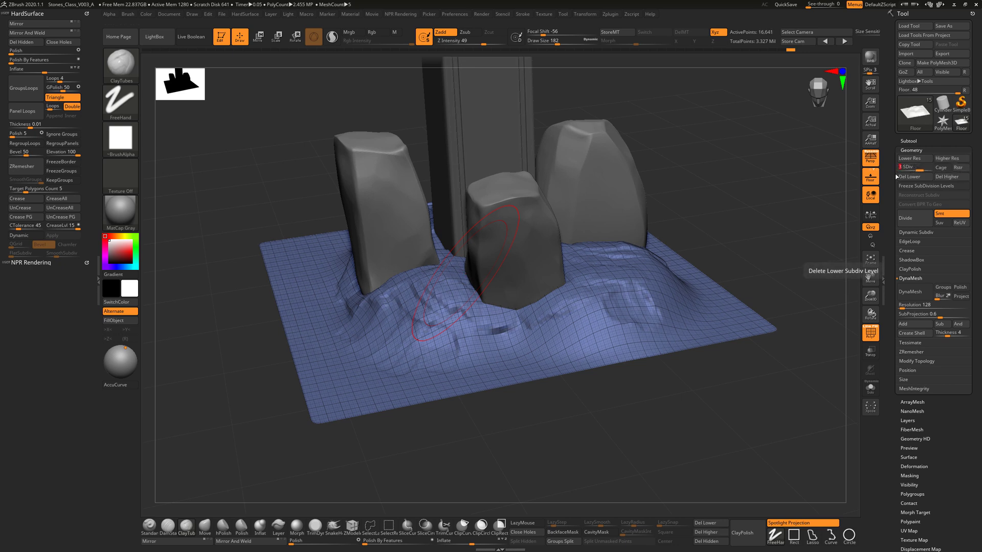
{"action": "left_click", "coordinate": [209, 531]}
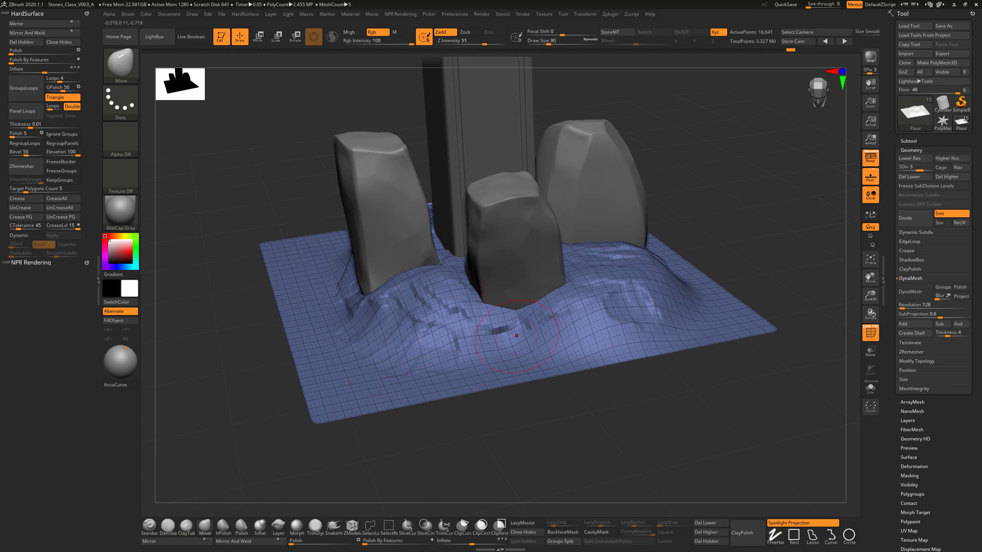
{"action": "key", "text": "s"}
{"action": "left_click_drag", "start_coordinate": [578, 291], "coordinate": [593, 290]}
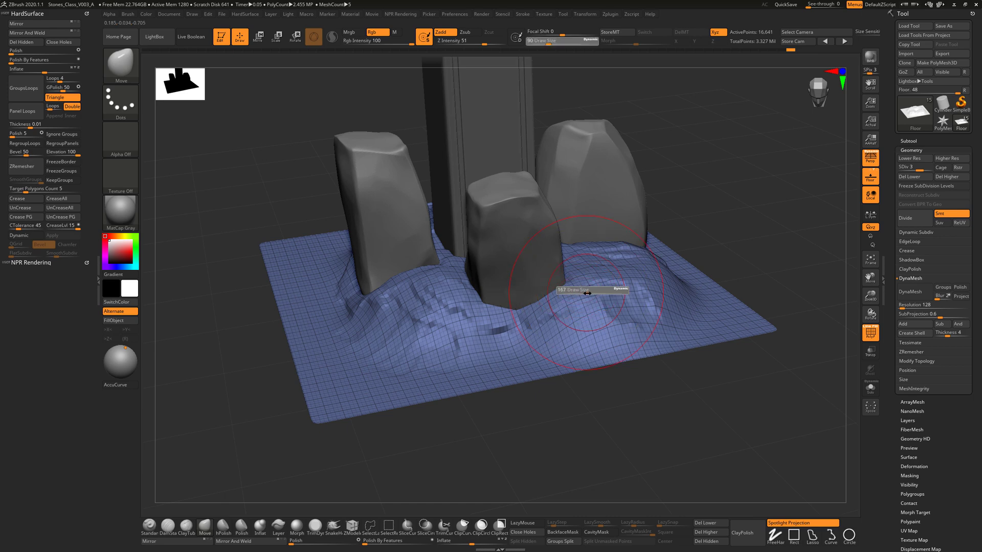
{"action": "mouse_move", "coordinate": [703, 220]}
{"action": "left_mouse_down"}
{"action": "mouse_move", "coordinate": [698, 213]}
{"action": "mouse_move", "coordinate": [675, 258]}
{"action": "mouse_move", "coordinate": [614, 280]}
{"action": "left_mouse_up"}
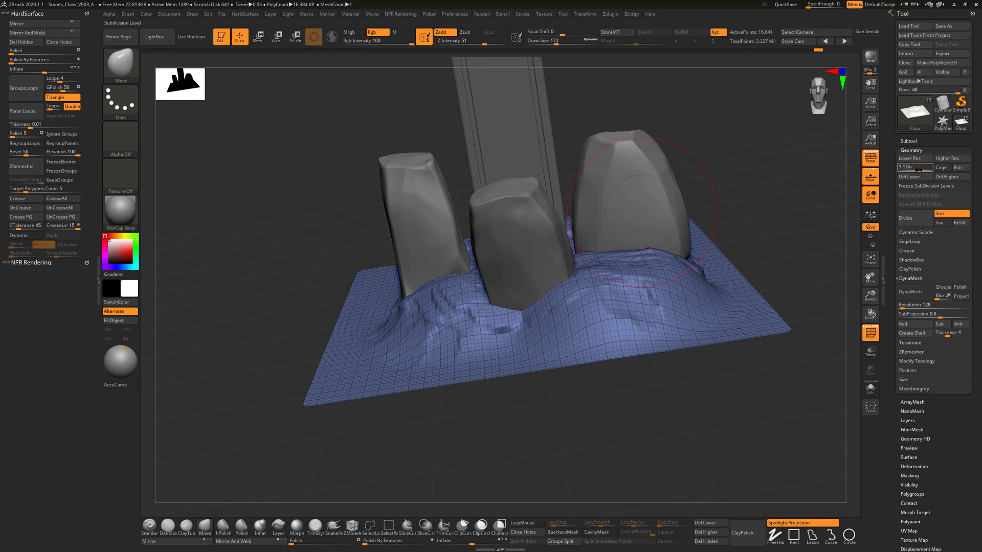
- Return the Floor to subdivision level 4 and check its sculpted mounds from several angles
{"action": "left_click_drag", "start_coordinate": [920, 167], "coordinate": [932, 168]}
{"action": "mouse_move", "coordinate": [645, 380]}
{"action": "left_mouse_down"}
{"action": "mouse_move", "coordinate": [644, 394]}
{"action": "mouse_move", "coordinate": [633, 384]}
{"action": "left_mouse_up"}
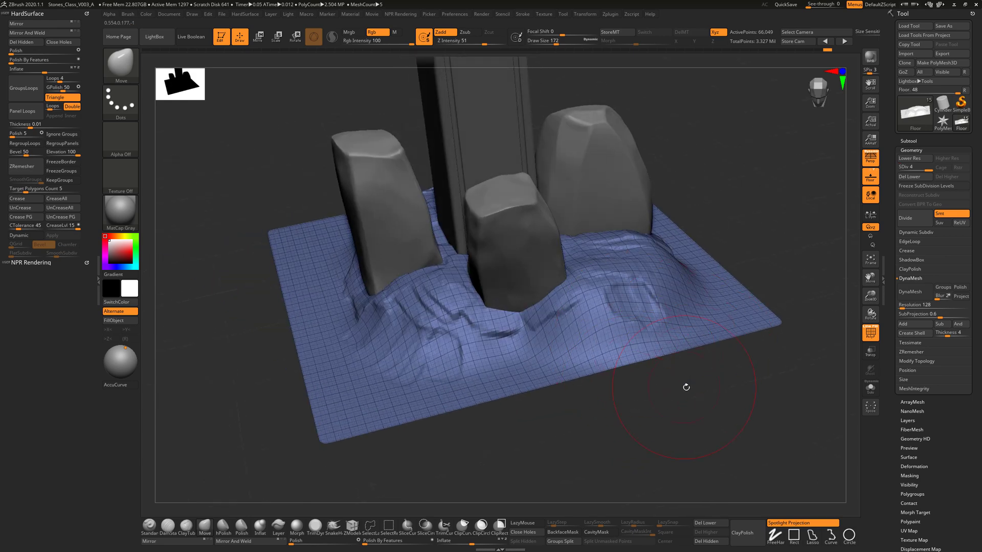
{"action": "left_click_drag", "start_coordinate": [695, 404], "coordinate": [695, 377]}
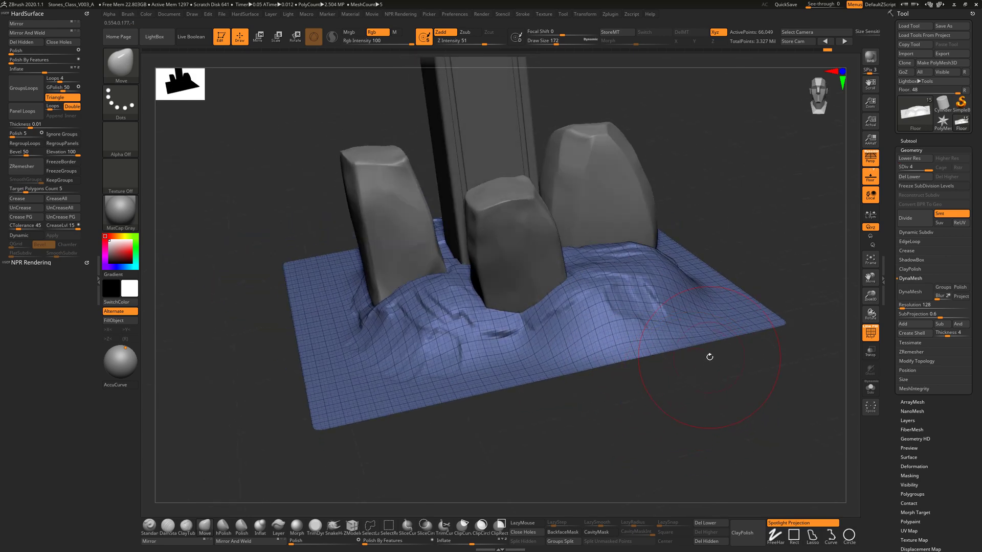
{"action": "mouse_move", "coordinate": [741, 233]}
{"action": "left_mouse_down"}
{"action": "mouse_move", "coordinate": [759, 218]}
{"action": "mouse_move", "coordinate": [606, 286]}
{"action": "left_mouse_up"}
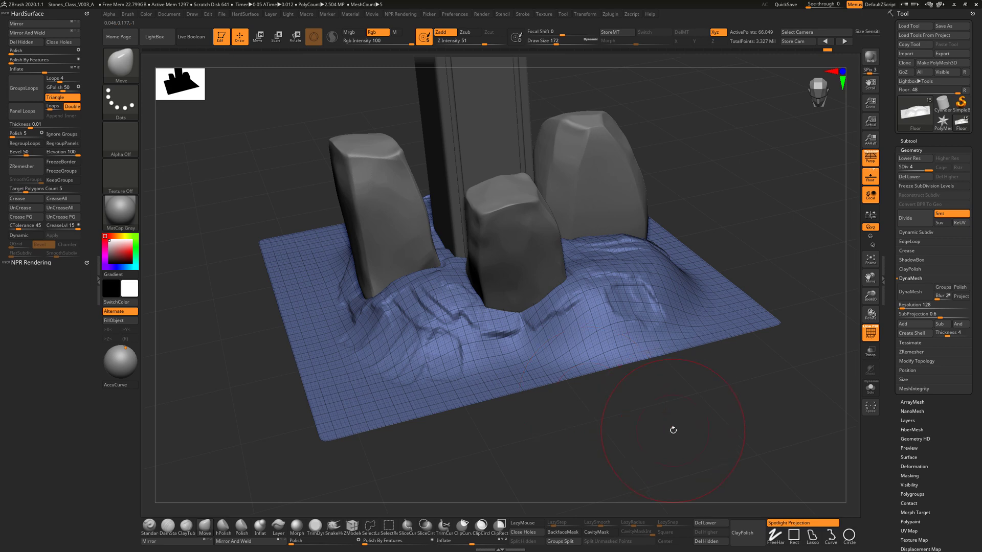
{"action": "left_click_drag", "start_coordinate": [662, 418], "coordinate": [612, 425]}
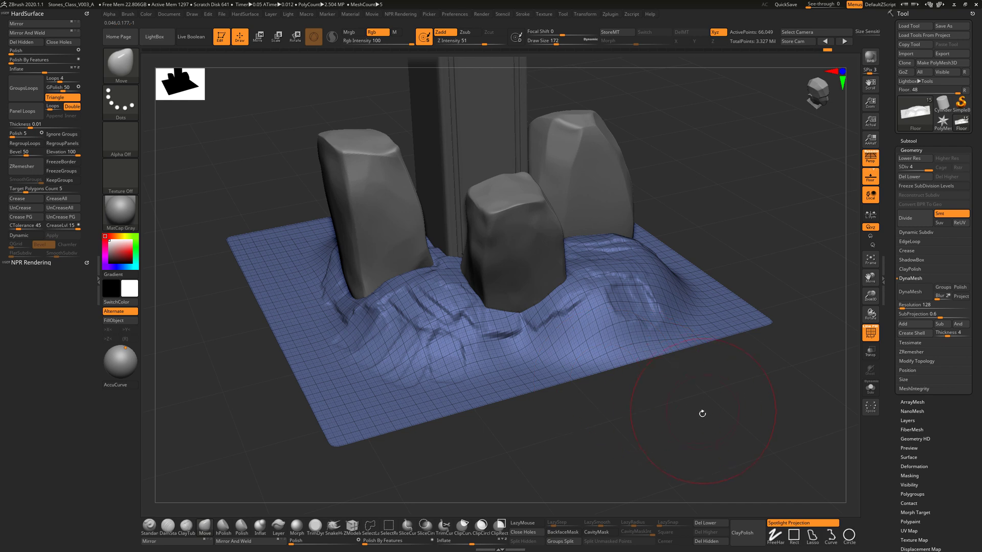
- Hide the wireframe and apply ClayPolish to the Floor
{"action": "left_click", "coordinate": [746, 533]}
{"action": "key", "text": "shift+f"}
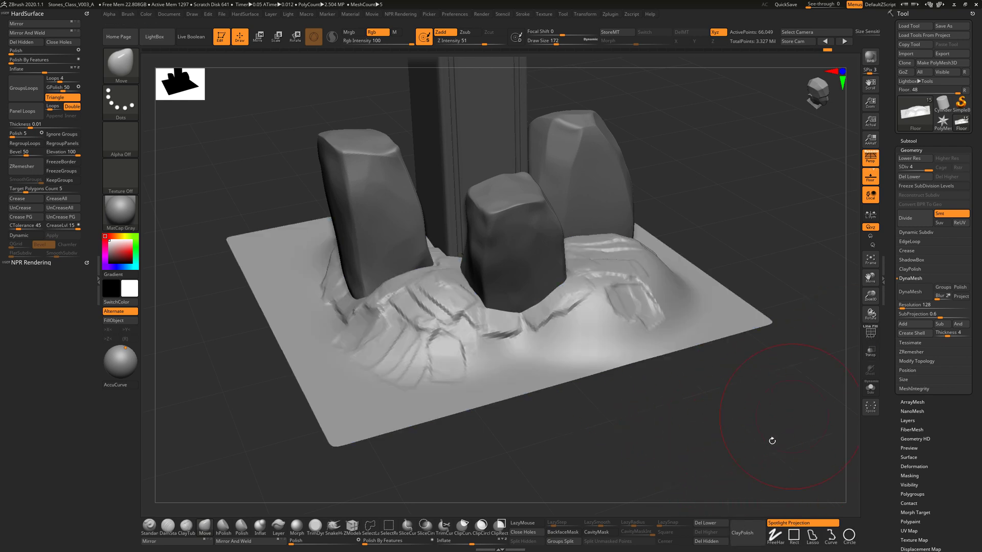
{"action": "left_click", "coordinate": [752, 527]}
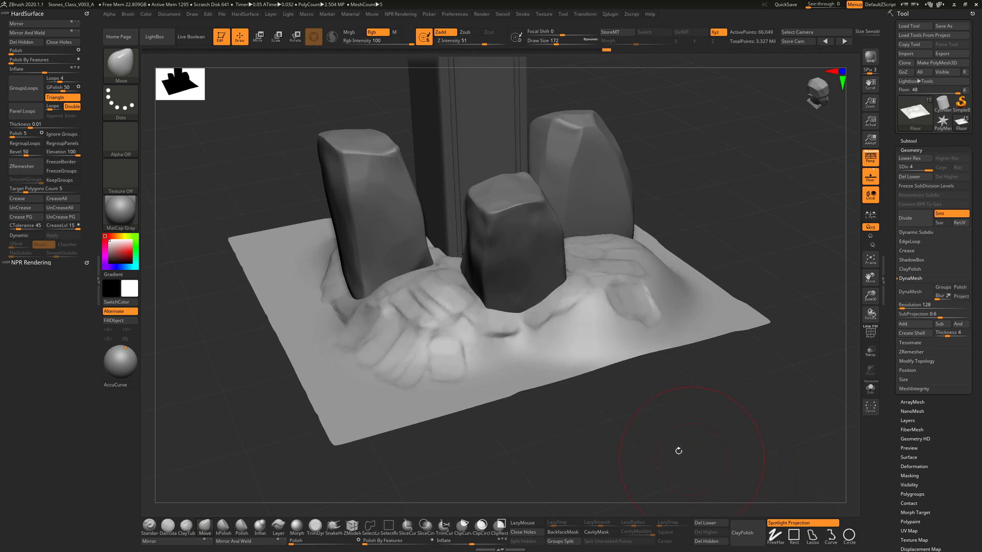
- Soften the Floor's layered mounds around the stones with the Smooth brush, reducing its size to 136
{"action": "mouse_move", "coordinate": [679, 451]}
{"action": "left_mouse_down"}
{"action": "mouse_move", "coordinate": [641, 418]}
{"action": "mouse_move", "coordinate": [639, 429]}
{"action": "mouse_move", "coordinate": [567, 348]}
{"action": "left_mouse_up"}
{"action": "key", "text": "ctrl"}
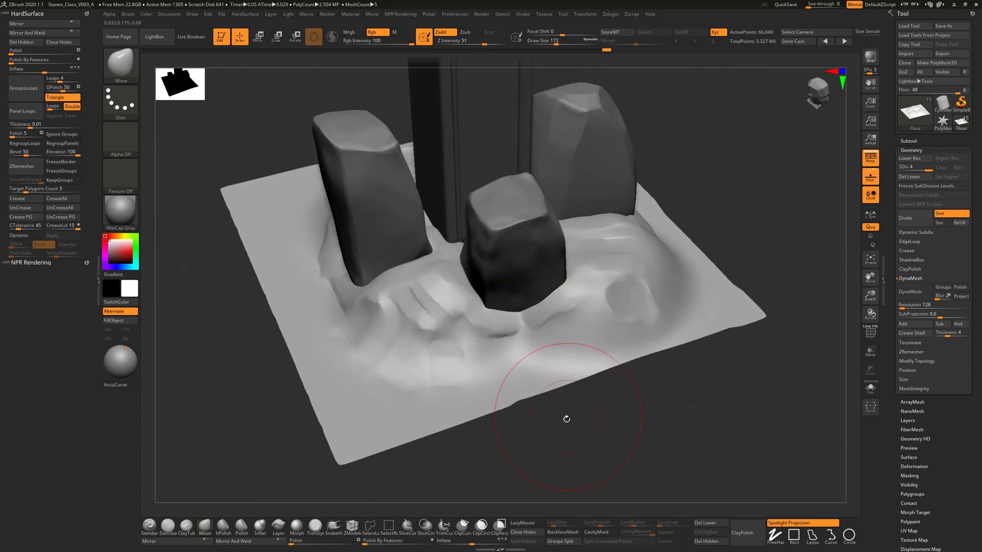
{"action": "mouse_move", "coordinate": [567, 419]}
{"action": "left_mouse_down"}
{"action": "mouse_move", "coordinate": [620, 368]}
{"action": "mouse_move", "coordinate": [526, 340]}
{"action": "mouse_move", "coordinate": [373, 327]}
{"action": "mouse_move", "coordinate": [451, 378]}
{"action": "left_mouse_up"}
{"action": "key", "text": "shift"}
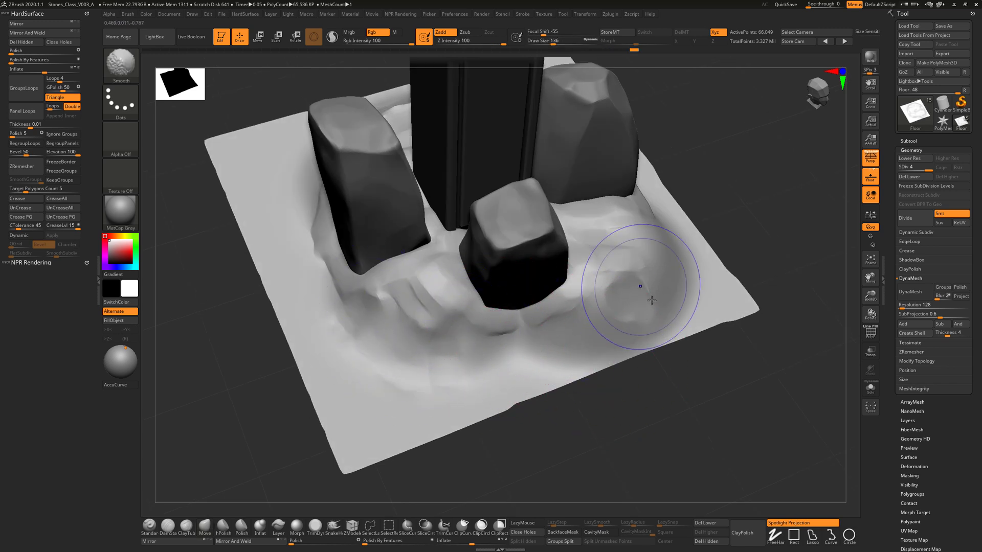
{"action": "mouse_move", "coordinate": [767, 317]}
{"action": "left_mouse_down"}
{"action": "mouse_move", "coordinate": [741, 252]}
{"action": "mouse_move", "coordinate": [725, 299]}
{"action": "mouse_move", "coordinate": [730, 274]}
{"action": "mouse_move", "coordinate": [734, 287]}
{"action": "mouse_move", "coordinate": [723, 281]}
{"action": "mouse_move", "coordinate": [764, 327]}
{"action": "mouse_move", "coordinate": [752, 304]}
{"action": "left_mouse_up"}
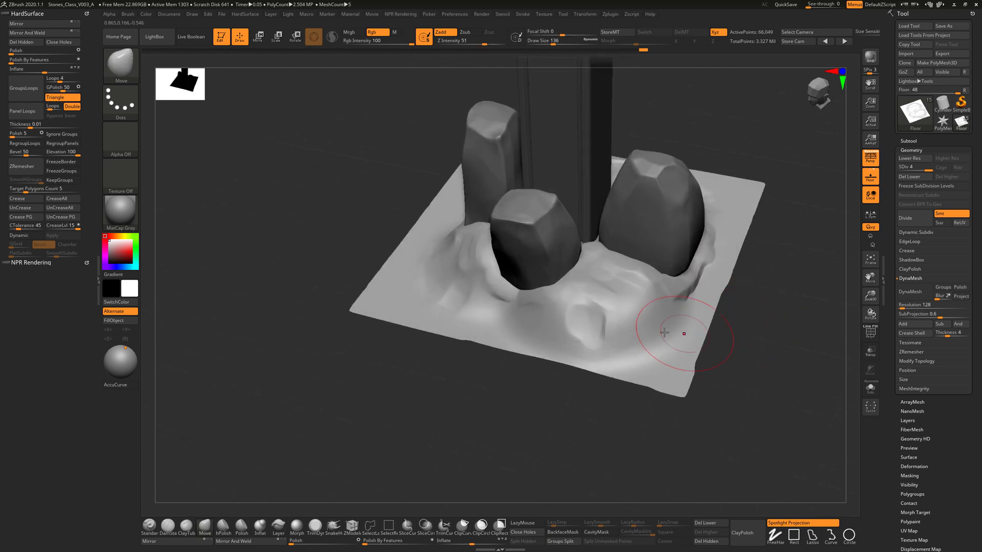
- Add ridged clay strokes to the mound in front of the stones with the ClayTubes brush at size 87
{"action": "mouse_move", "coordinate": [642, 436]}
{"action": "left_mouse_down"}
{"action": "mouse_move", "coordinate": [652, 406]}
{"action": "mouse_move", "coordinate": [595, 432]}
{"action": "mouse_move", "coordinate": [573, 369]}
{"action": "left_mouse_up"}
{"action": "left_click", "coordinate": [182, 530]}
{"action": "key", "text": "s"}
{"action": "mouse_move", "coordinate": [560, 313]}
{"action": "left_mouse_down"}
{"action": "mouse_move", "coordinate": [495, 308]}
{"action": "mouse_move", "coordinate": [489, 318]}
{"action": "left_mouse_up"}
{"action": "mouse_move", "coordinate": [590, 310]}
{"action": "left_mouse_down"}
{"action": "mouse_move", "coordinate": [607, 344]}
{"action": "mouse_move", "coordinate": [668, 346]}
{"action": "left_mouse_up"}
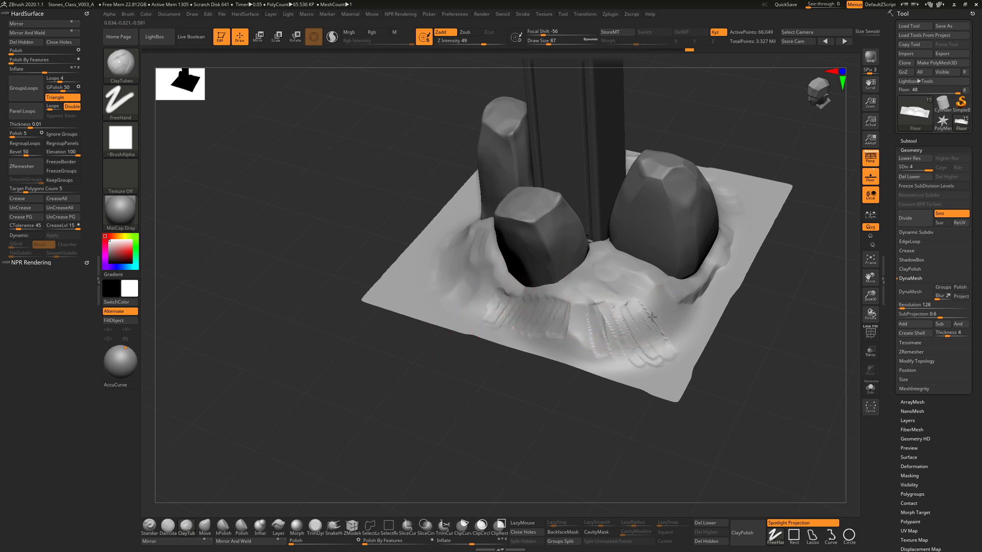
{"action": "mouse_move", "coordinate": [640, 303]}
{"action": "left_mouse_down"}
{"action": "mouse_move", "coordinate": [658, 300]}
{"action": "mouse_move", "coordinate": [682, 335]}
{"action": "left_mouse_up"}
{"action": "mouse_move", "coordinate": [584, 308]}
{"action": "left_mouse_down"}
{"action": "mouse_move", "coordinate": [594, 336]}
{"action": "mouse_move", "coordinate": [574, 331]}
{"action": "left_mouse_up"}
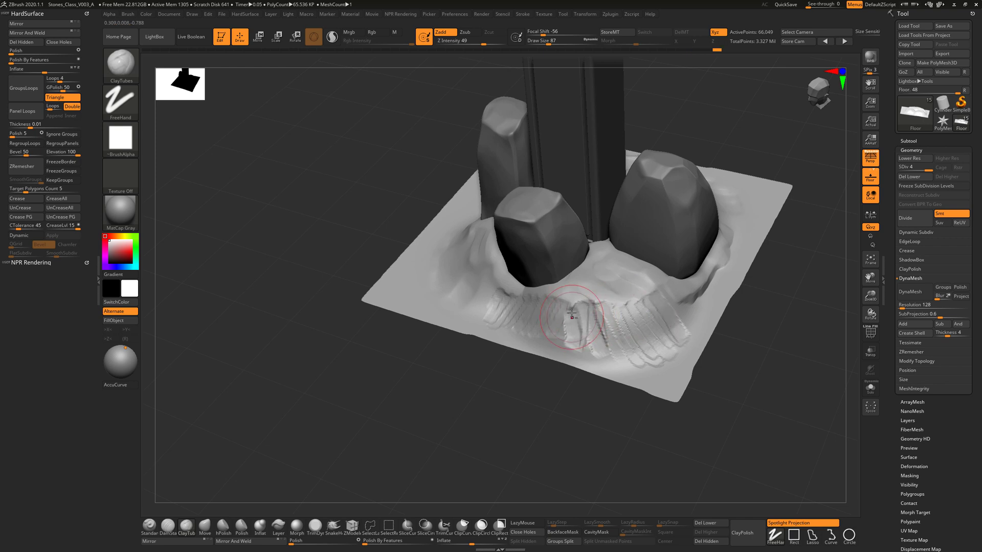
- Flatten the fresh clay strokes on the front mound with the TrimDynamic brush at size 90
{"action": "left_click", "coordinate": [315, 527]}
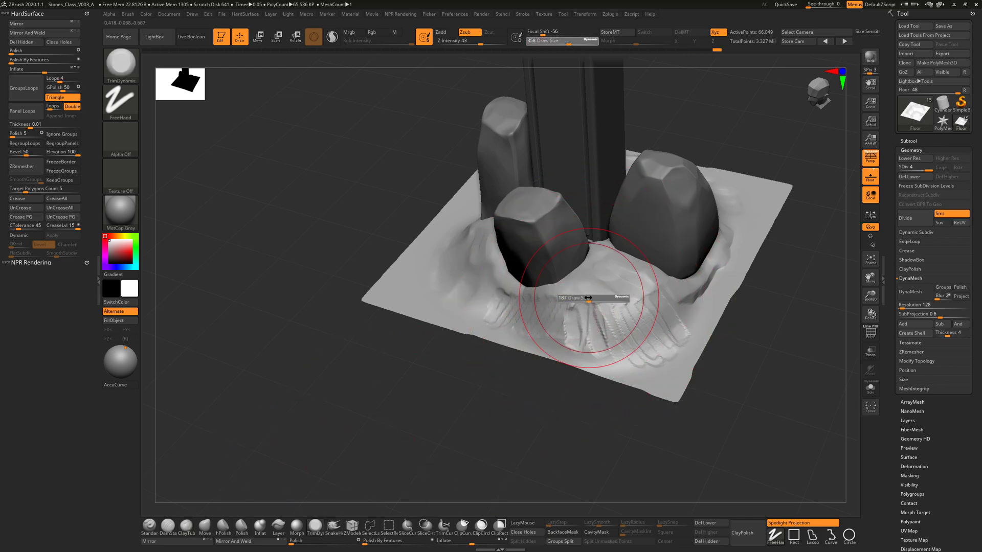
{"action": "mouse_move", "coordinate": [642, 295]}
{"action": "left_mouse_down"}
{"action": "mouse_move", "coordinate": [612, 315]}
{"action": "mouse_move", "coordinate": [649, 358]}
{"action": "left_mouse_up"}
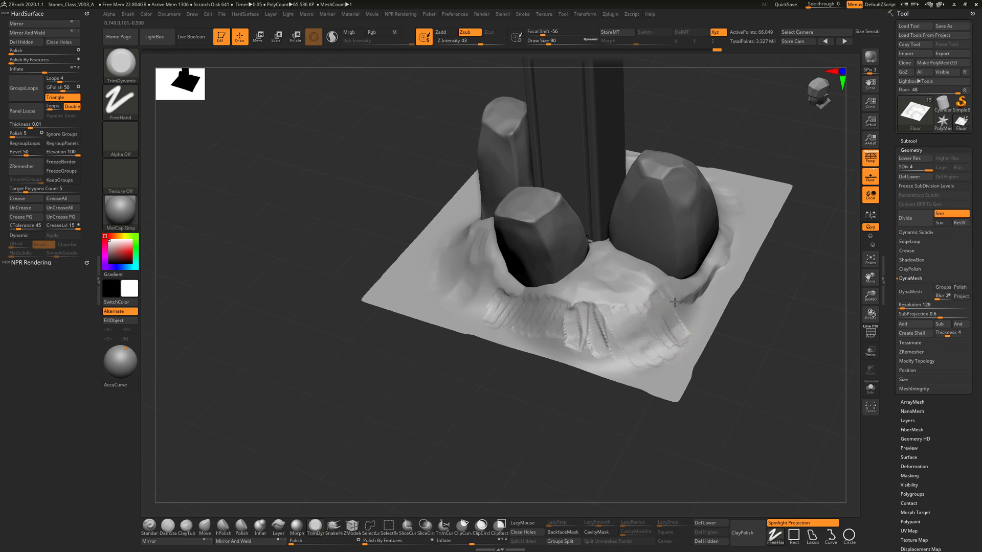
{"action": "left_click_drag", "start_coordinate": [675, 303], "coordinate": [696, 291]}
{"action": "mouse_move", "coordinate": [636, 323]}
{"action": "left_mouse_down"}
{"action": "mouse_move", "coordinate": [598, 333]}
{"action": "mouse_move", "coordinate": [506, 297]}
{"action": "mouse_move", "coordinate": [492, 285]}
{"action": "mouse_move", "coordinate": [503, 271]}
{"action": "mouse_move", "coordinate": [493, 254]}
{"action": "left_mouse_up"}
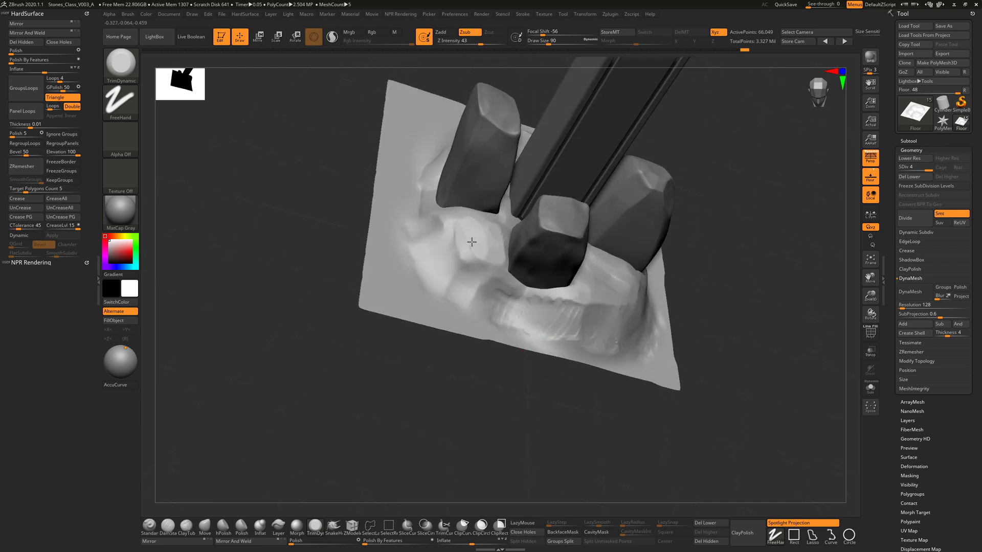
- Blend the front mound with Smooth and trim flat planes into the ground beside and behind the large stone with TrimDynamic
{"action": "right_click_drag", "start_coordinate": [467, 230], "coordinate": [547, 357]}
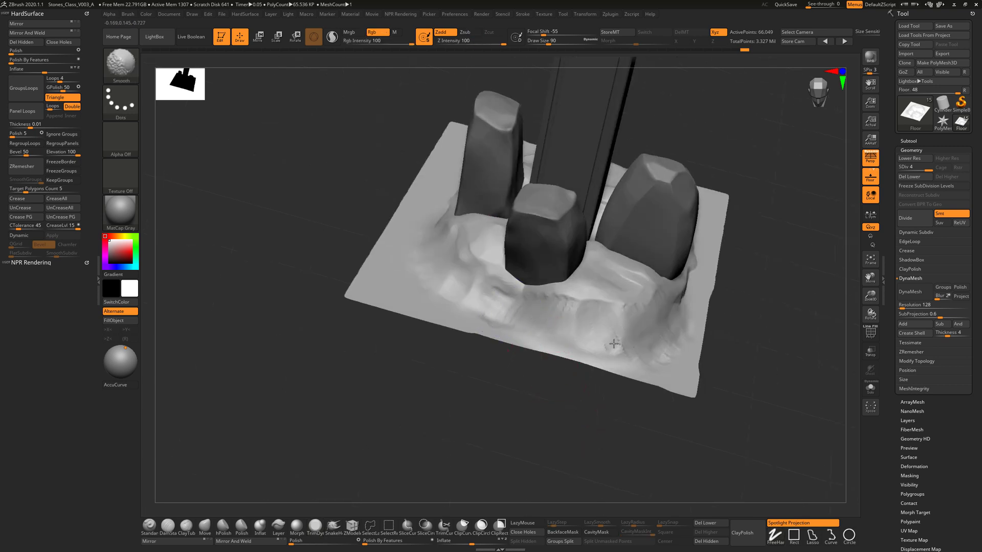
{"action": "right_click_drag", "start_coordinate": [649, 346], "coordinate": [686, 327]}
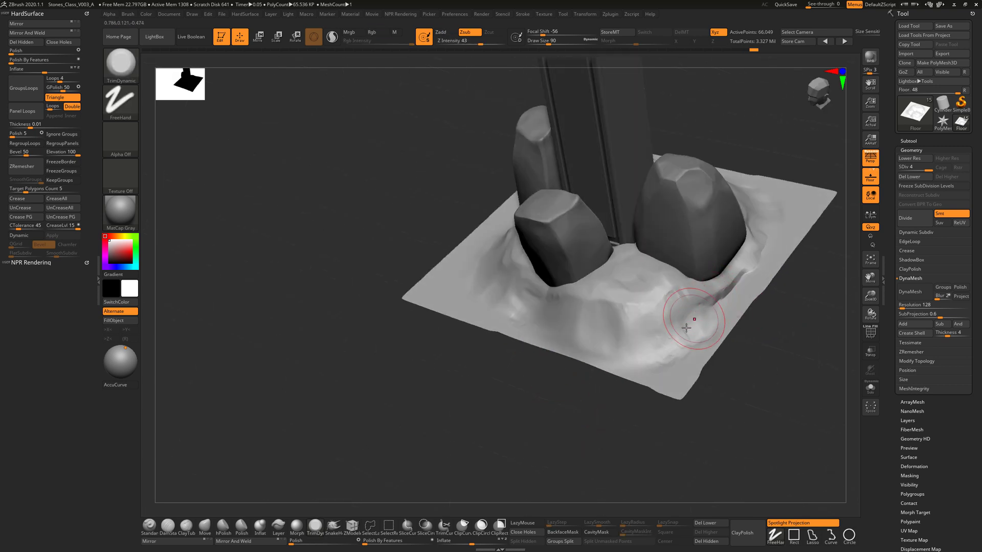
{"action": "mouse_move", "coordinate": [763, 324]}
{"action": "right_mouse_down"}
{"action": "mouse_move", "coordinate": [724, 363]}
{"action": "mouse_move", "coordinate": [745, 343]}
{"action": "mouse_move", "coordinate": [751, 312]}
{"action": "mouse_move", "coordinate": [739, 289]}
{"action": "right_mouse_up"}
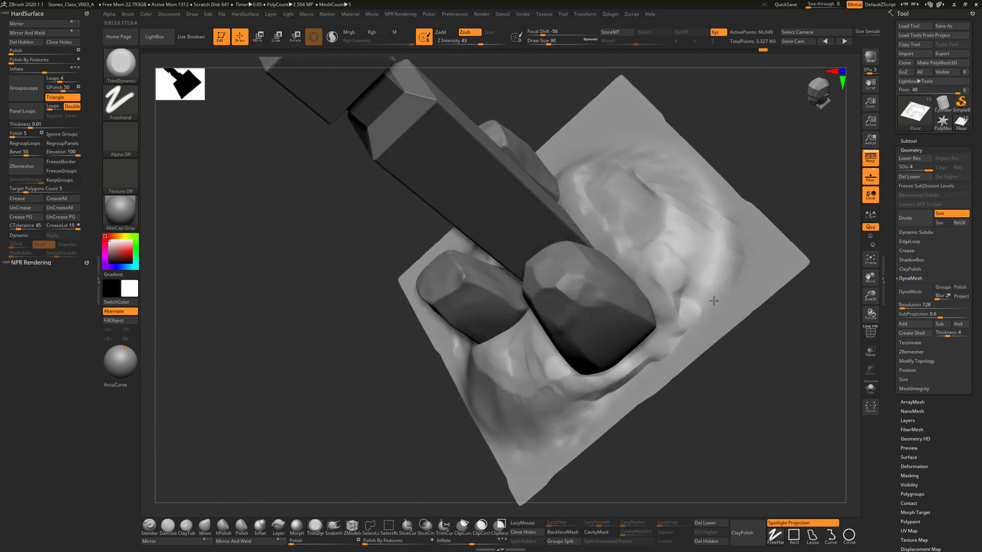
{"action": "left_click_drag", "start_coordinate": [675, 263], "coordinate": [653, 219]}
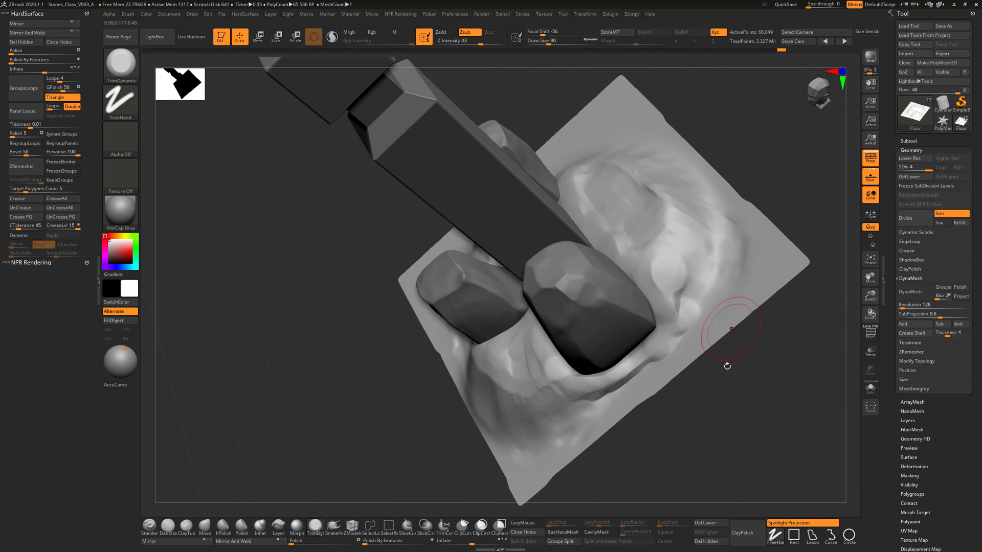
{"action": "mouse_move", "coordinate": [734, 361]}
{"action": "left_mouse_down"}
{"action": "mouse_move", "coordinate": [732, 408]}
{"action": "mouse_move", "coordinate": [624, 410]}
{"action": "left_mouse_up"}
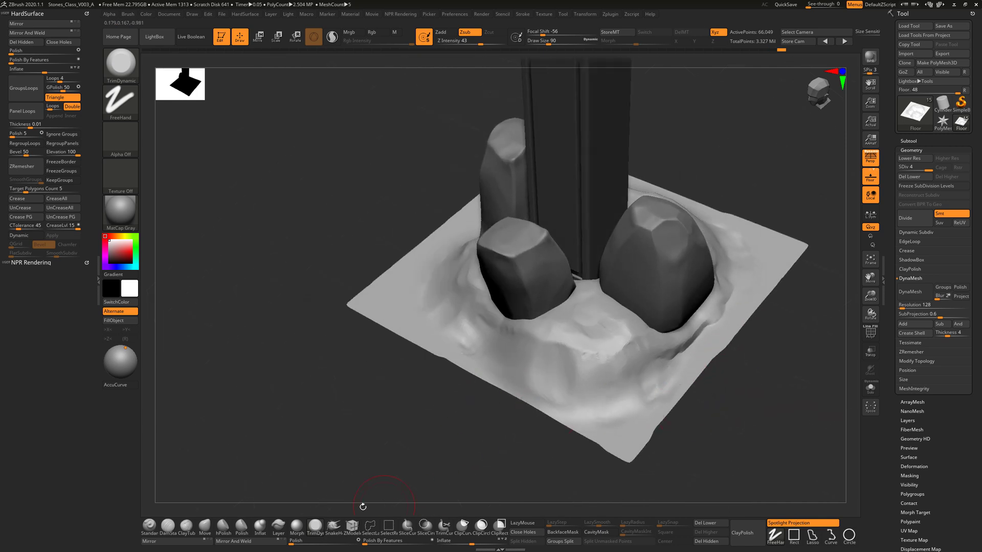
- Trim a small stone's faces on the front mound and cut planes into the surrounding ground with TrimDynamic at sizes 27 and 51
{"action": "mouse_move", "coordinate": [612, 370]}
{"action": "left_mouse_down"}
{"action": "mouse_move", "coordinate": [606, 361]}
{"action": "mouse_move", "coordinate": [592, 369]}
{"action": "mouse_move", "coordinate": [587, 349]}
{"action": "mouse_move", "coordinate": [590, 366]}
{"action": "mouse_move", "coordinate": [573, 368]}
{"action": "left_mouse_up"}
{"action": "key", "text": "s"}
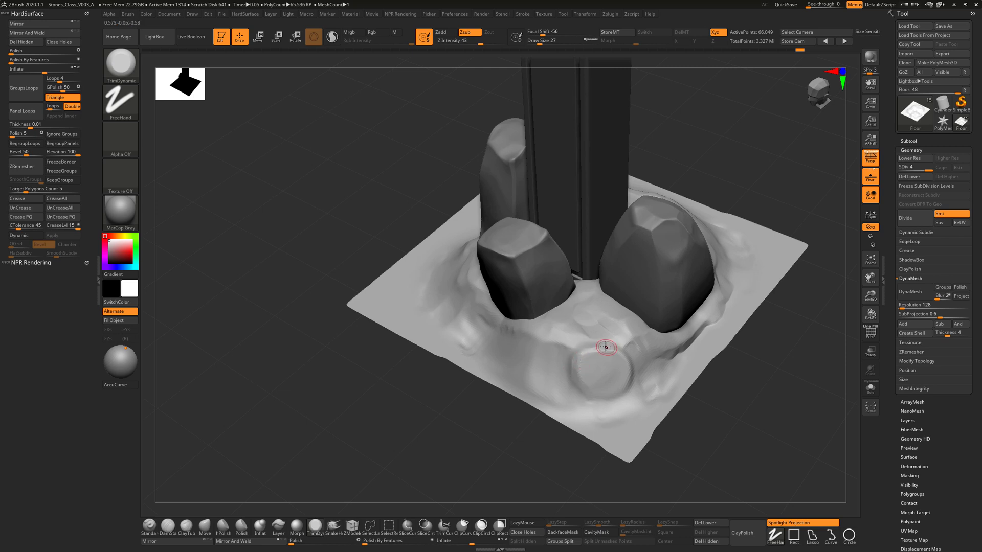
{"action": "key", "text": "s"}
{"action": "left_click_drag", "start_coordinate": [600, 347], "coordinate": [615, 349]}
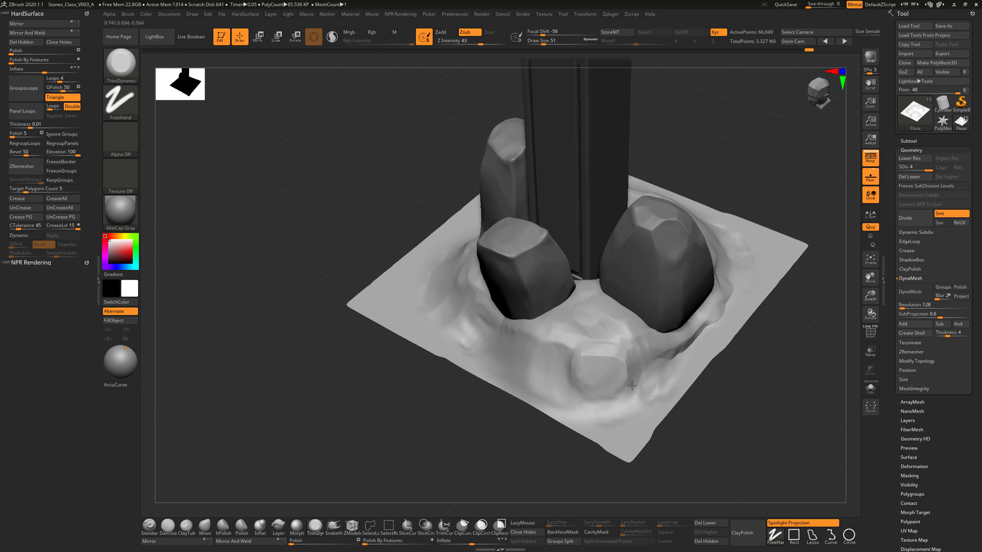
{"action": "left_click_drag", "start_coordinate": [554, 447], "coordinate": [526, 366]}
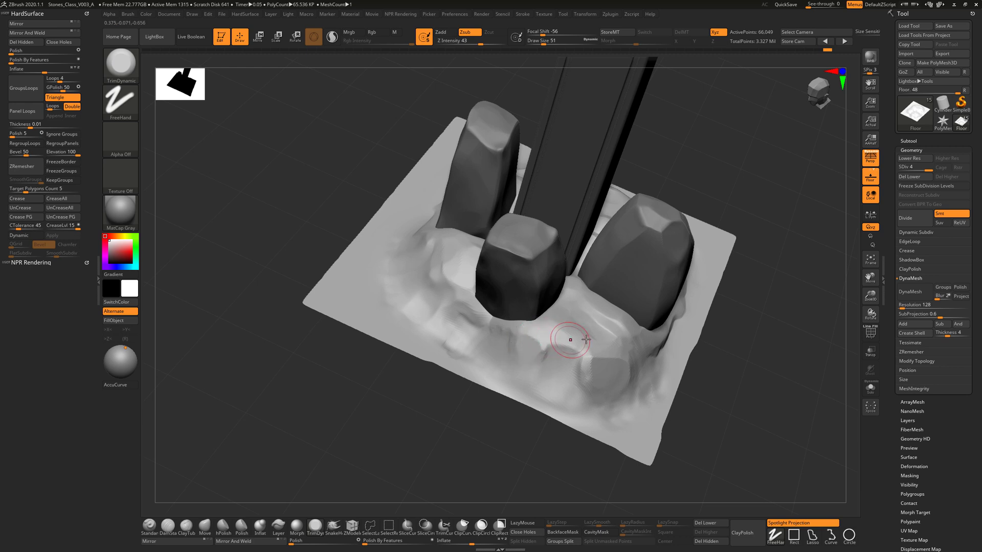
{"action": "mouse_move", "coordinate": [717, 423]}
{"action": "left_mouse_down"}
{"action": "mouse_move", "coordinate": [743, 435]}
{"action": "mouse_move", "coordinate": [677, 389]}
{"action": "mouse_move", "coordinate": [734, 417]}
{"action": "mouse_move", "coordinate": [708, 416]}
{"action": "mouse_move", "coordinate": [710, 424]}
{"action": "mouse_move", "coordinate": [695, 399]}
{"action": "left_mouse_up"}
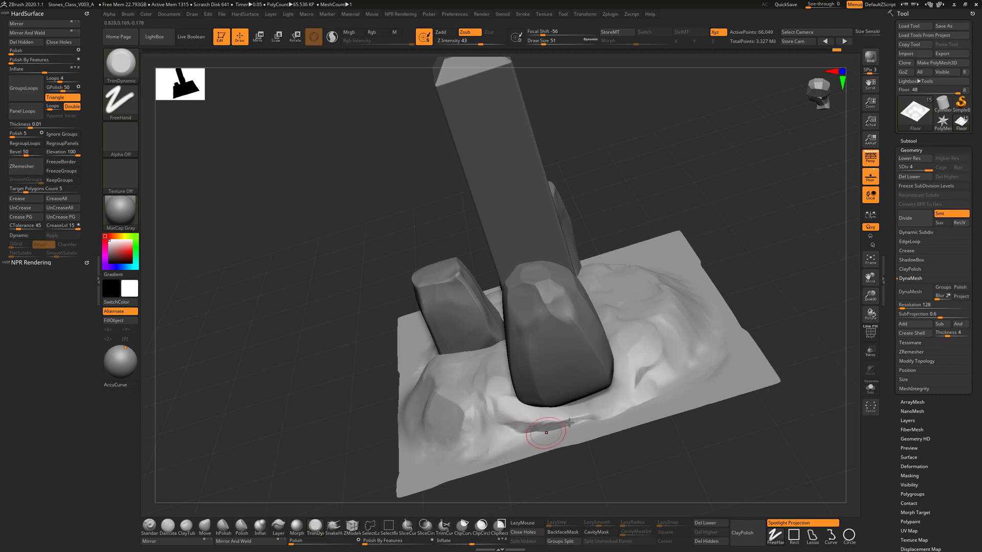
- Mask a narrow strip along all four edges of the Floor as seen from above
{"action": "left_click_drag", "start_coordinate": [703, 461], "coordinate": [659, 253], "text": "alt"}
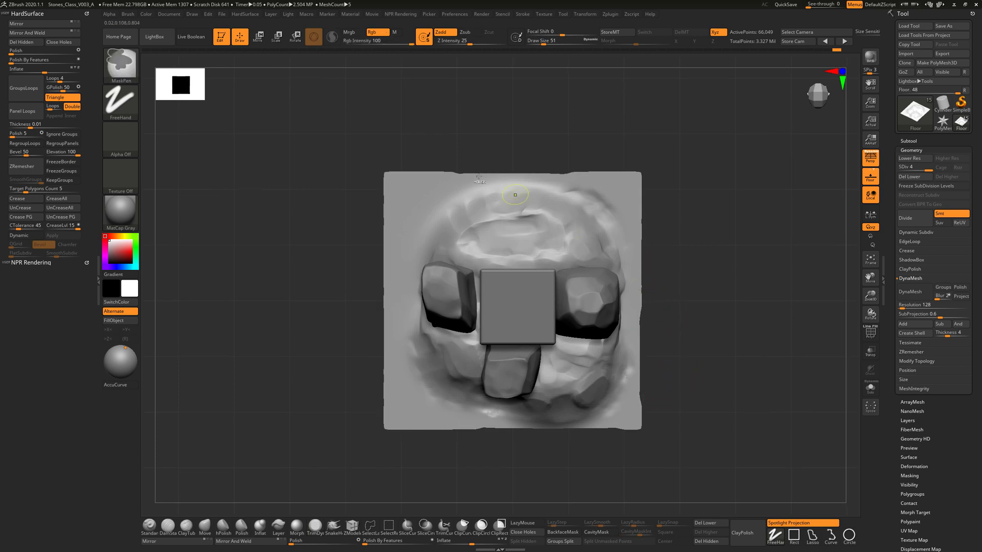
{"action": "mouse_move", "coordinate": [341, 139]}
{"action": "left_mouse_down", "text": "ctrl"}
{"action": "mouse_move", "coordinate": [673, 175]}
{"action": "mouse_move", "coordinate": [680, 185]}
{"action": "left_mouse_up", "text": "ctrl"}
{"action": "left_click_drag", "start_coordinate": [284, 109], "coordinate": [396, 466], "text": "ctrl"}
{"action": "left_click_drag", "start_coordinate": [359, 494], "coordinate": [669, 415], "text": "ctrl"}
{"action": "left_click_drag", "start_coordinate": [767, 138], "coordinate": [629, 466], "text": "ctrl"}
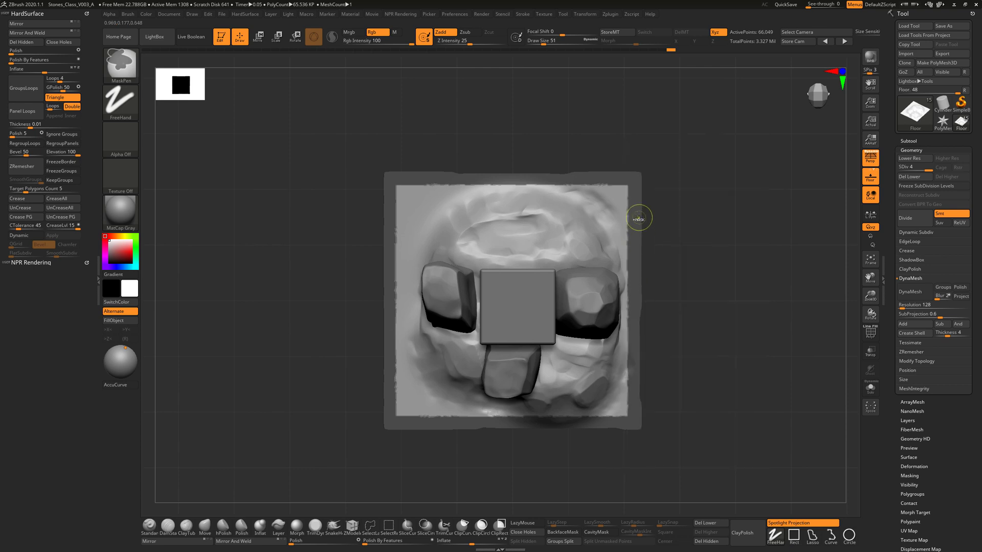
- Adjust the softness of the Floor's border mask by blurring and sharpening it, and invert the mask to protect the middle
{"action": "left_click", "coordinate": [635, 198], "text": "ctrl"}
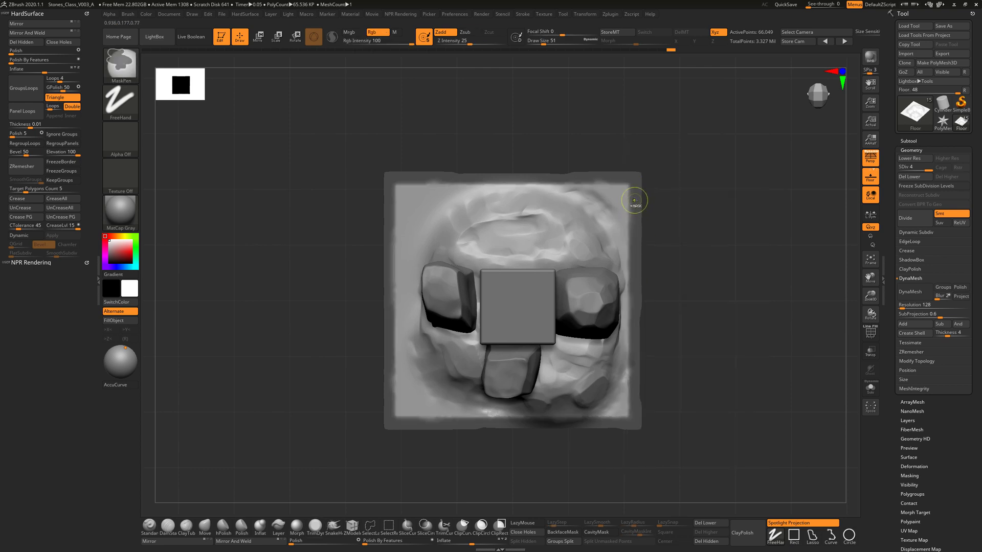
{"action": "left_click", "coordinate": [634, 196], "text": "ctrl"}
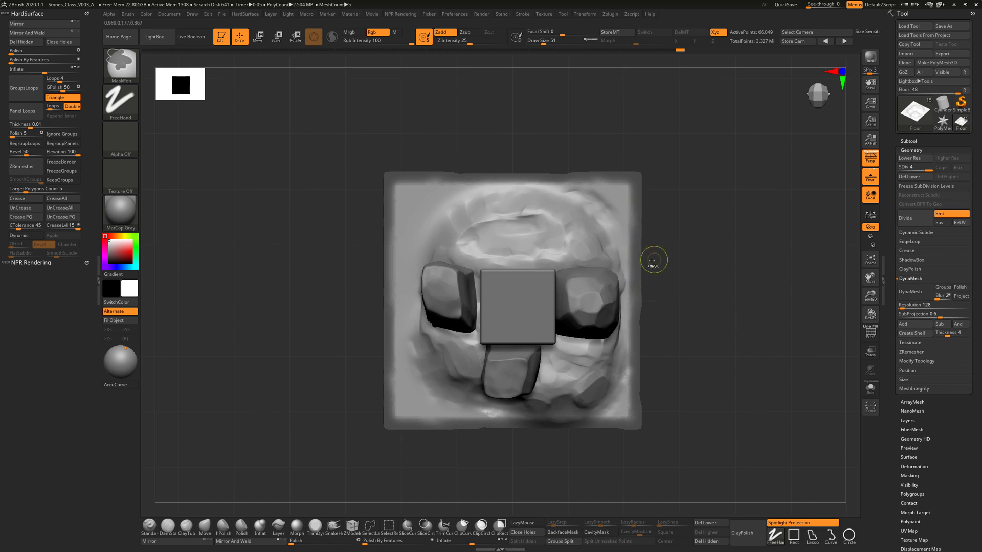
{"action": "left_click", "coordinate": [635, 194], "text": "ctrl"}
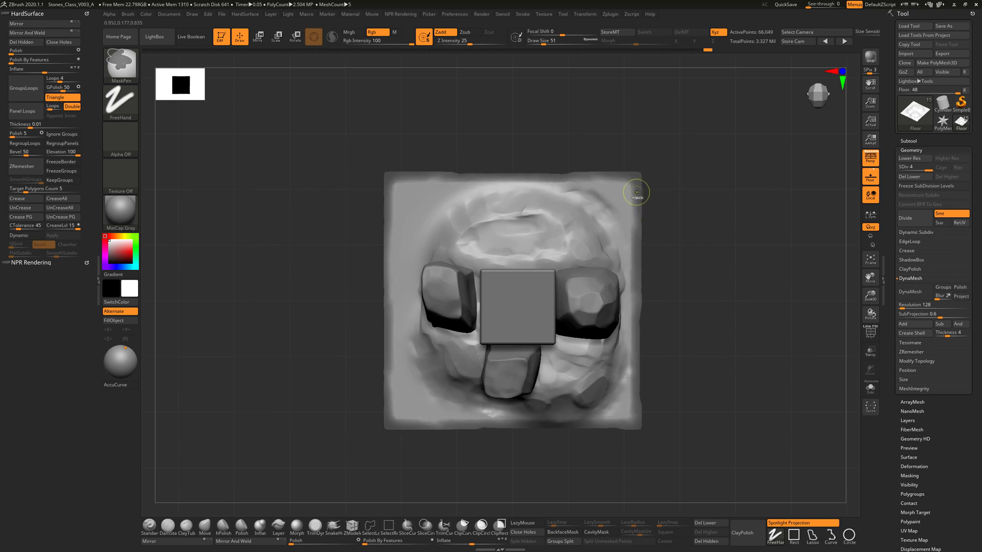
{"action": "left_click", "coordinate": [637, 194], "text": "ctrl"}
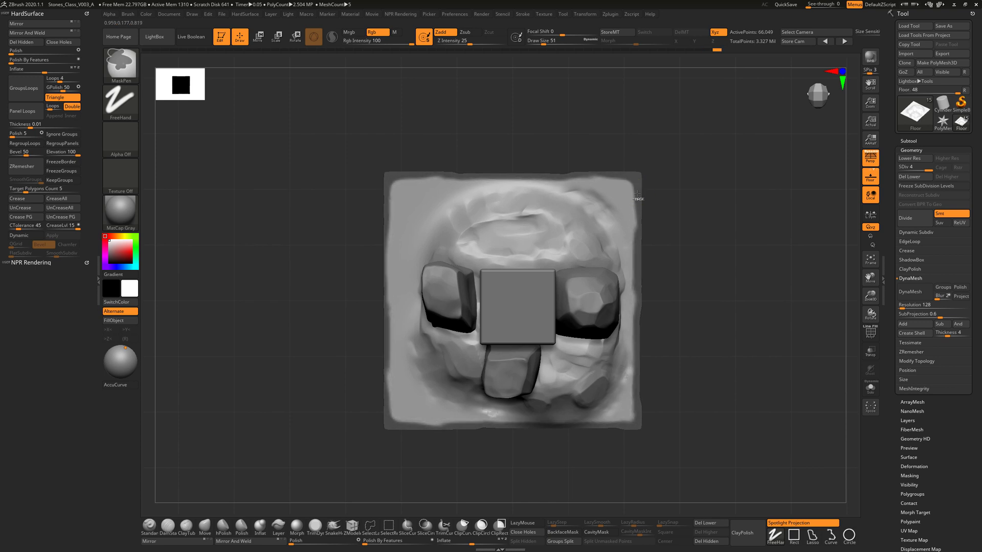
{"action": "left_click", "coordinate": [636, 193], "text": "ctrl"}
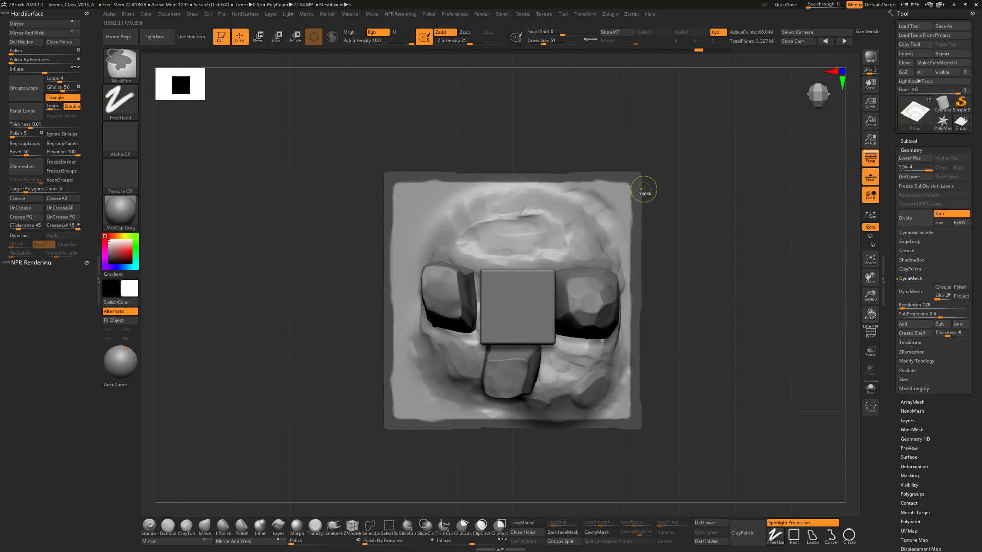
{"action": "left_click", "coordinate": [636, 197], "text": "ctrl"}
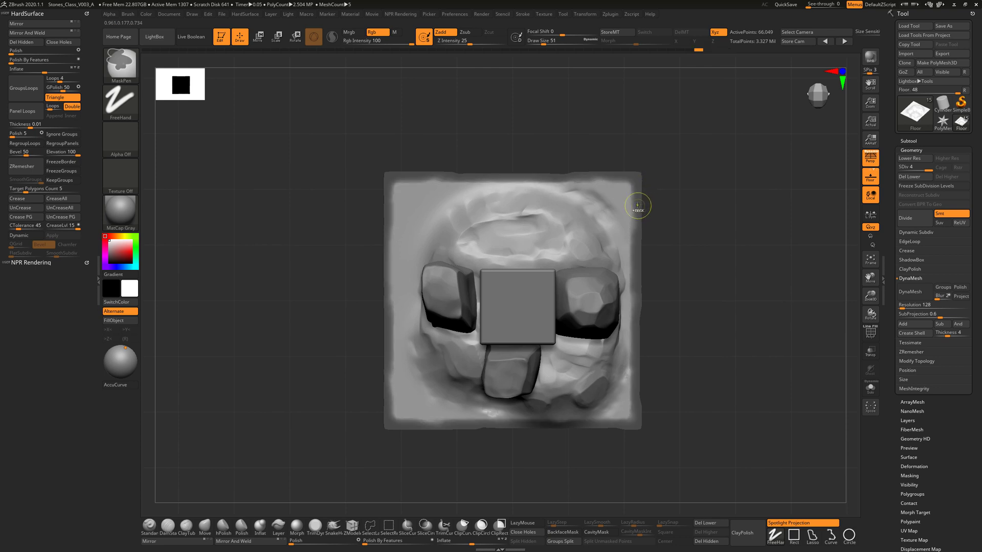
{"action": "left_click", "coordinate": [697, 201], "text": "ctrl"}
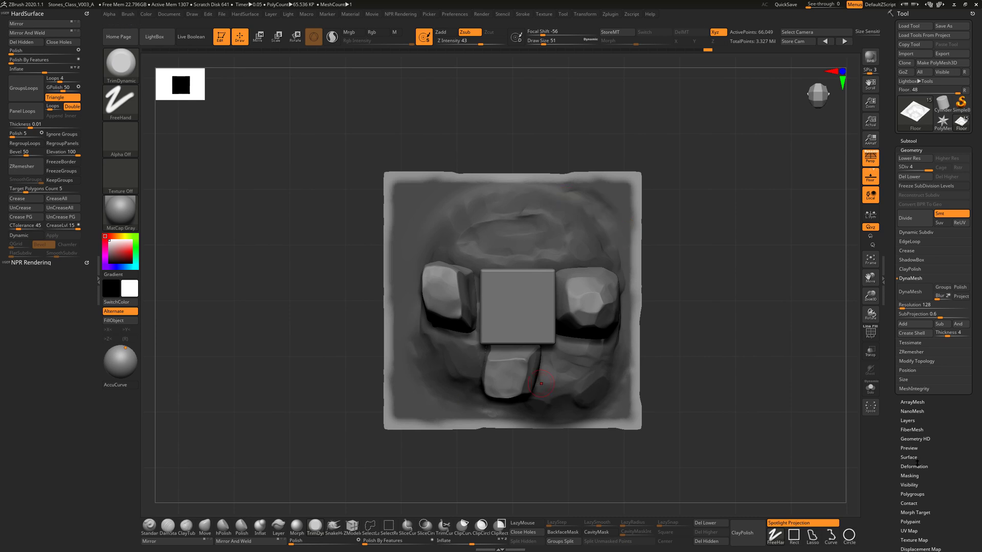
- Apply a slight Morph to Grid deformation to the Floor's unmasked border
{"action": "left_click_drag", "start_coordinate": [917, 463], "coordinate": [920, 296]}
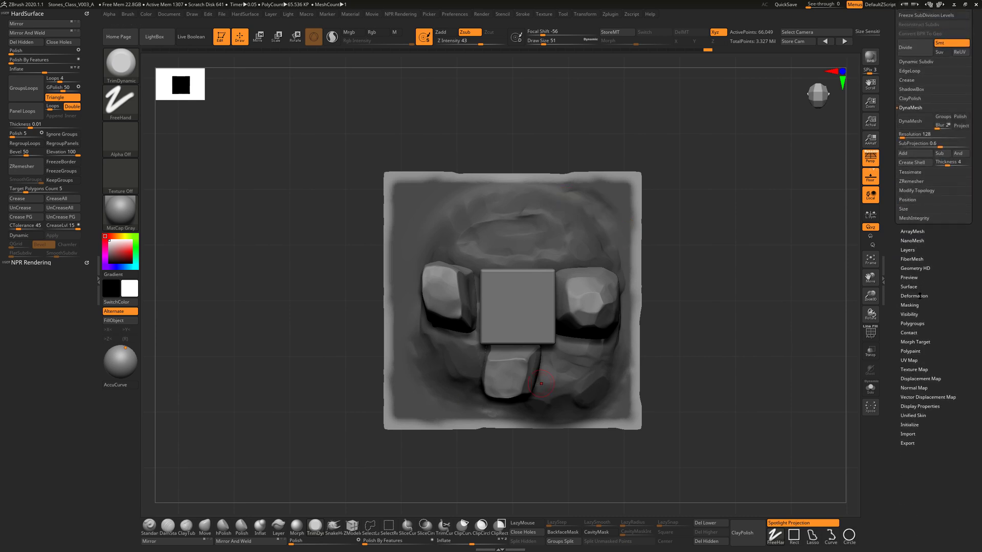
{"action": "left_click", "coordinate": [920, 295]}
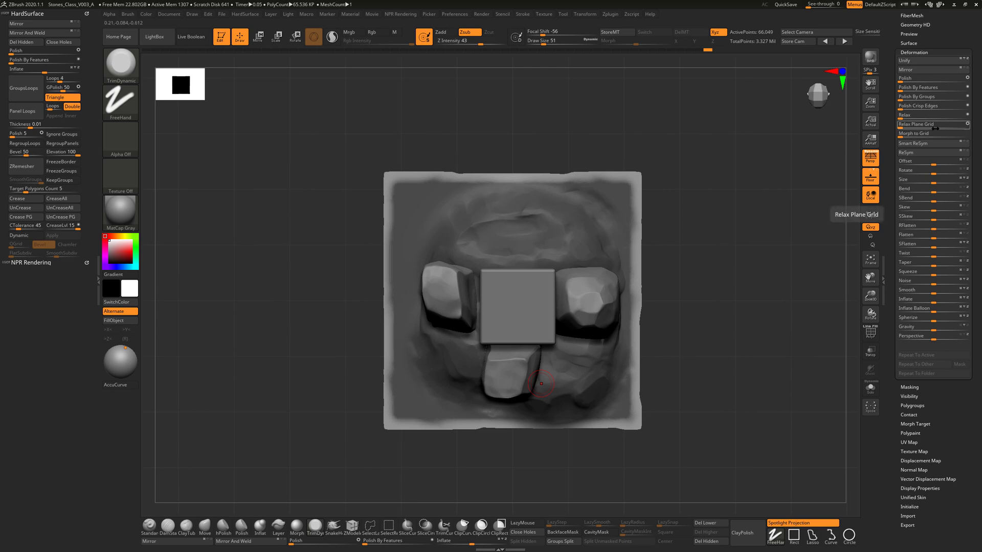
{"action": "left_click_drag", "start_coordinate": [906, 133], "coordinate": [916, 134]}
{"action": "mouse_move", "coordinate": [702, 250]}
{"action": "left_mouse_down"}
{"action": "mouse_move", "coordinate": [706, 213]}
{"action": "mouse_move", "coordinate": [716, 268]}
{"action": "mouse_move", "coordinate": [712, 236]}
{"action": "left_mouse_up"}
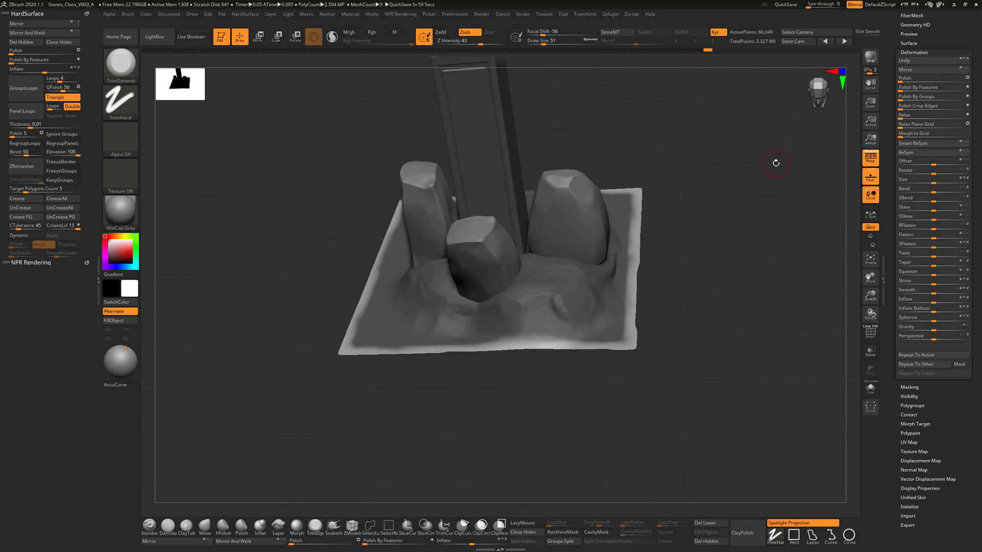
- Clear the Floor's mask and rotate the Floor steeply upright around its X axis
{"action": "left_click_drag", "start_coordinate": [776, 163], "coordinate": [557, 175]}
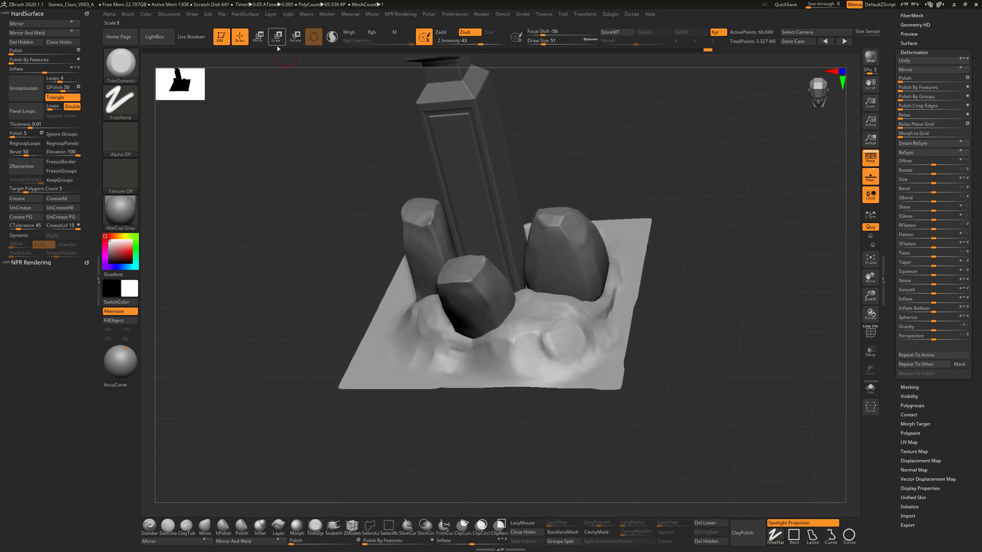
{"action": "left_click", "coordinate": [258, 36]}
{"action": "left_click", "coordinate": [295, 36]}
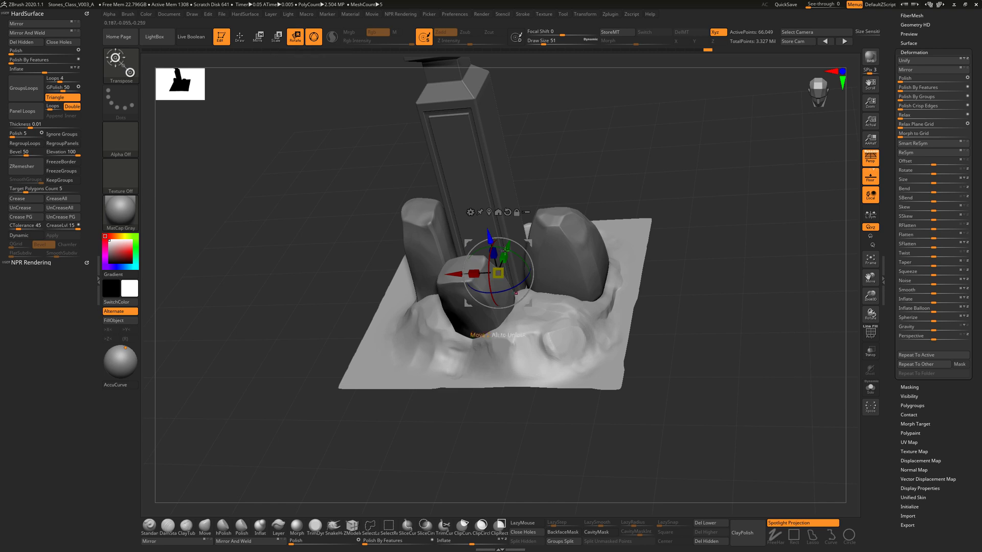
{"action": "left_click_drag", "start_coordinate": [492, 256], "coordinate": [493, 320]}
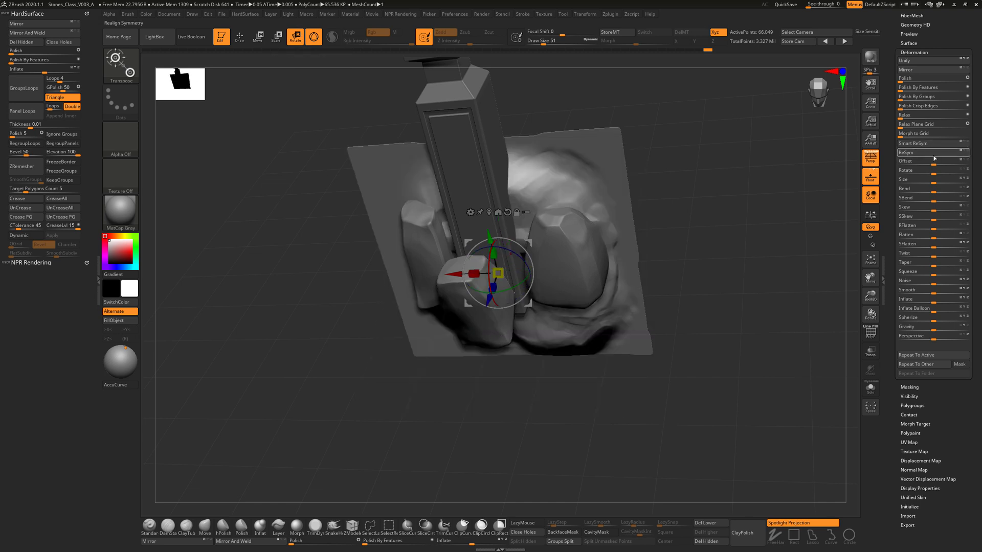
- Try Morph to Grid on the ground plane and view the description of this deformation
{"action": "left_click", "coordinate": [927, 133]}
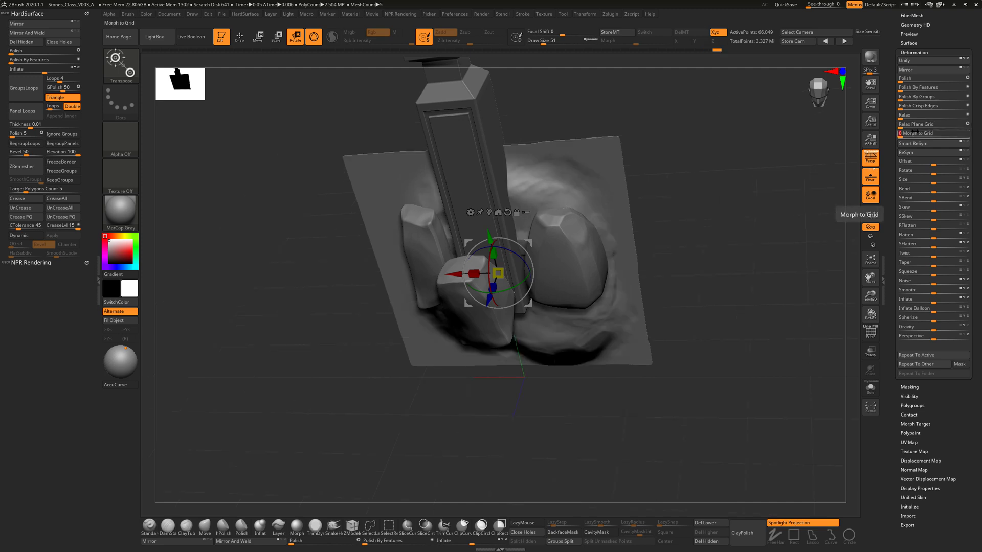
{"action": "left_click_drag", "start_coordinate": [901, 134], "coordinate": [912, 136]}
{"action": "key", "text": "ctrl"}
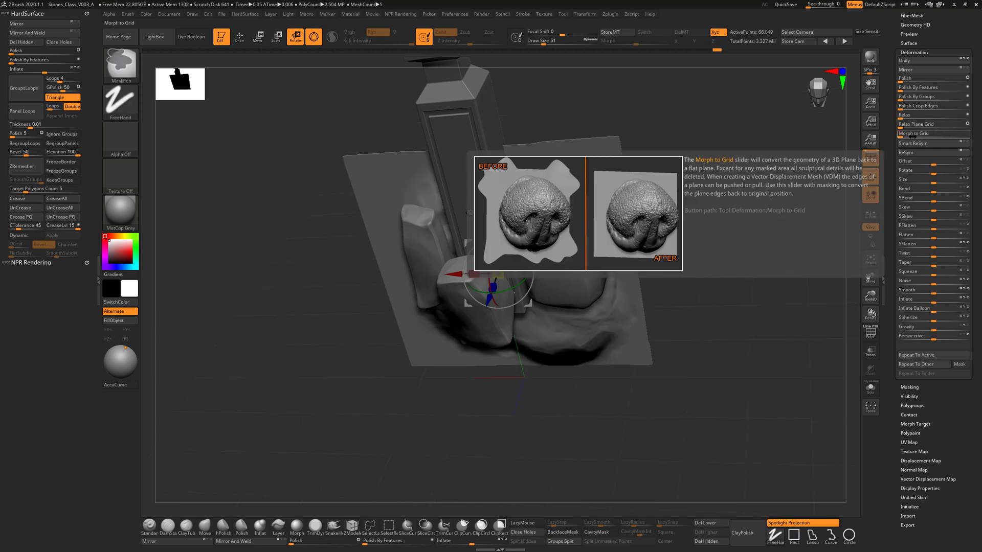
- Mask the sculpted interior of the ground plane, leaving only a strip along its four edges unmasked
{"action": "mouse_move", "coordinate": [726, 168]}
{"action": "left_mouse_down"}
{"action": "mouse_move", "coordinate": [691, 354]}
{"action": "mouse_move", "coordinate": [680, 350]}
{"action": "left_mouse_up"}
{"action": "mouse_move", "coordinate": [325, 112]}
{"action": "left_mouse_down", "text": "ctrl"}
{"action": "mouse_move", "coordinate": [635, 130]}
{"action": "mouse_move", "coordinate": [692, 161]}
{"action": "left_mouse_up", "text": "ctrl"}
{"action": "left_click_drag", "start_coordinate": [365, 238], "coordinate": [385, 445], "text": "ctrl"}
{"action": "left_click_drag", "start_coordinate": [342, 474], "coordinate": [632, 393], "text": "ctrl"}
{"action": "left_click_drag", "start_coordinate": [730, 111], "coordinate": [615, 441], "text": "ctrl"}
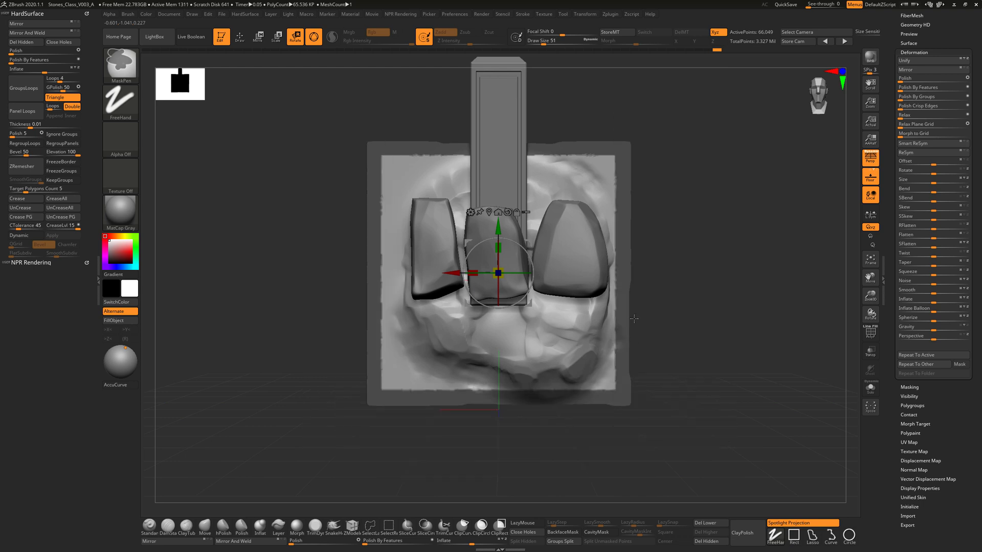
{"action": "left_click", "coordinate": [679, 192], "text": "ctrl"}
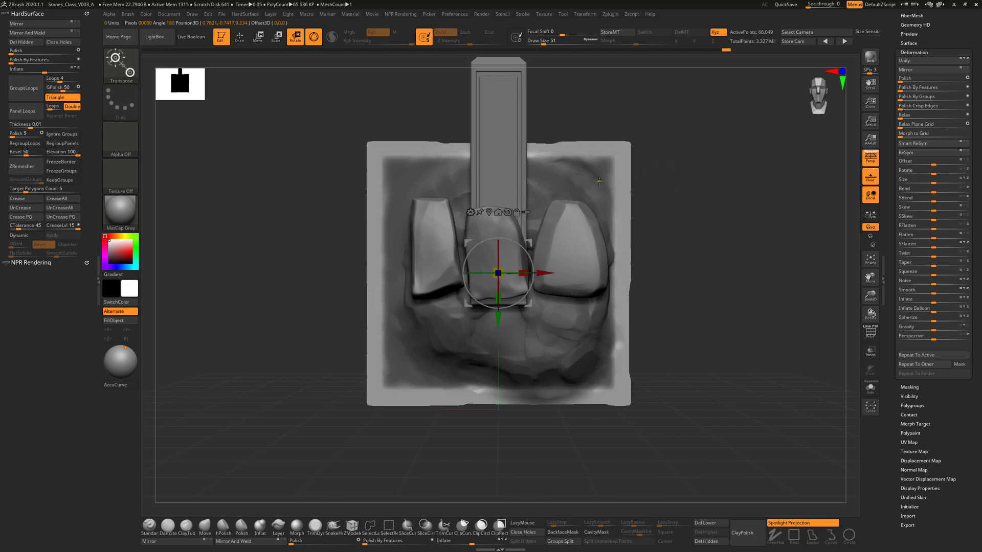
- Flatten the unmasked border strip of the ground plane with the Morph to Grid deformation
{"action": "left_click", "coordinate": [239, 36]}
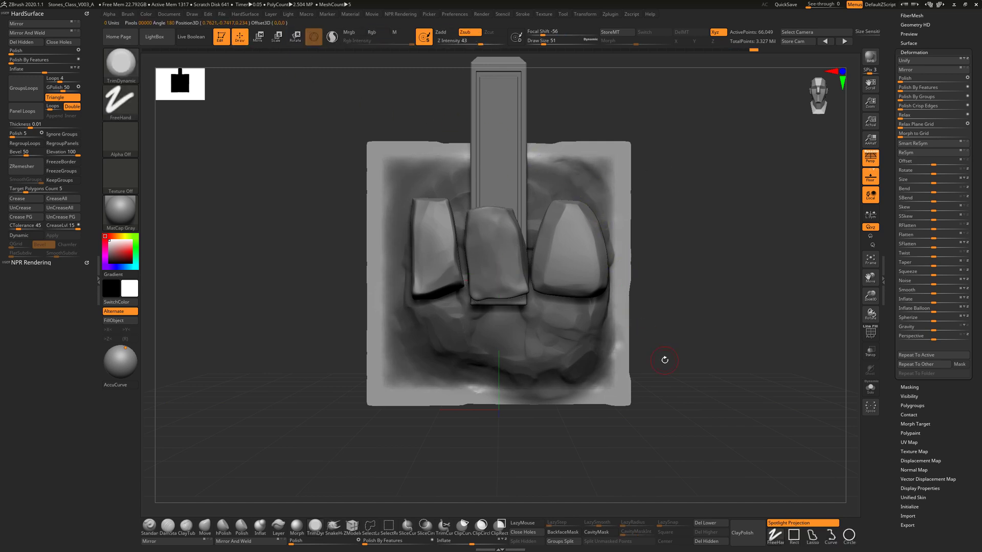
{"action": "left_click", "coordinate": [931, 133]}
{"action": "left_click_drag", "start_coordinate": [660, 225], "coordinate": [686, 226]}
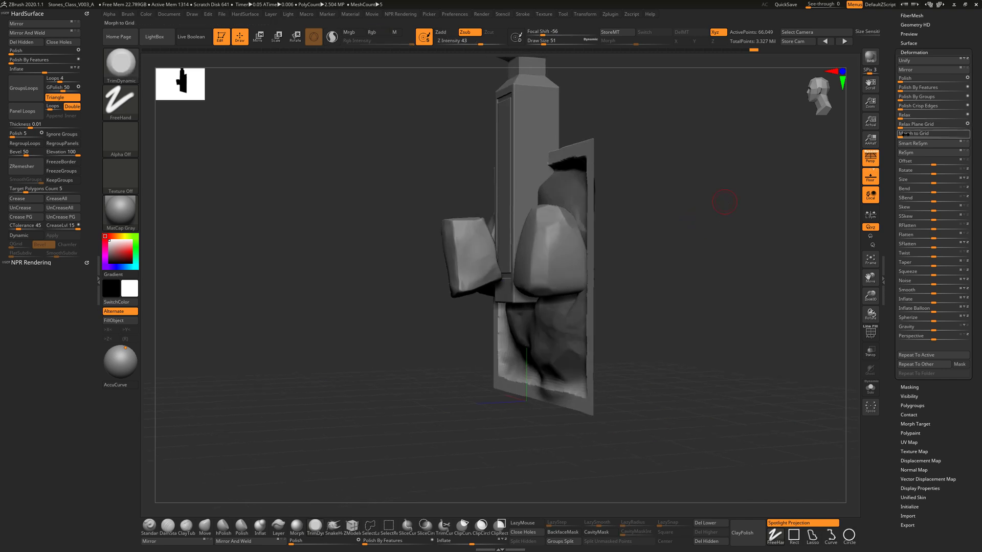
{"action": "left_click", "coordinate": [931, 134]}
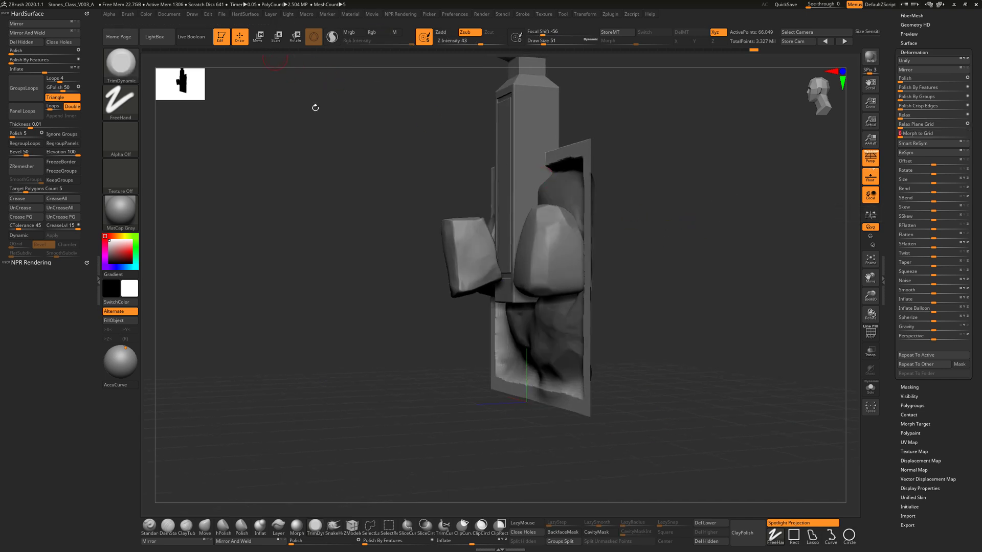
{"action": "left_click_drag", "start_coordinate": [664, 339], "coordinate": [683, 337]}
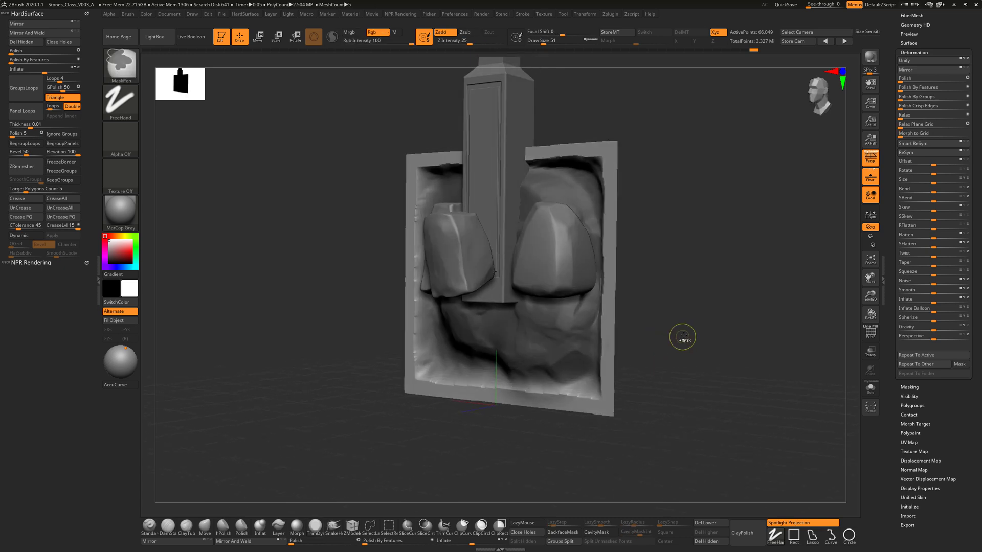
- Invert the mask and move the sculpted relief along its Z axis to line it up with the flat border
{"action": "left_click", "coordinate": [683, 337], "text": "ctrl"}
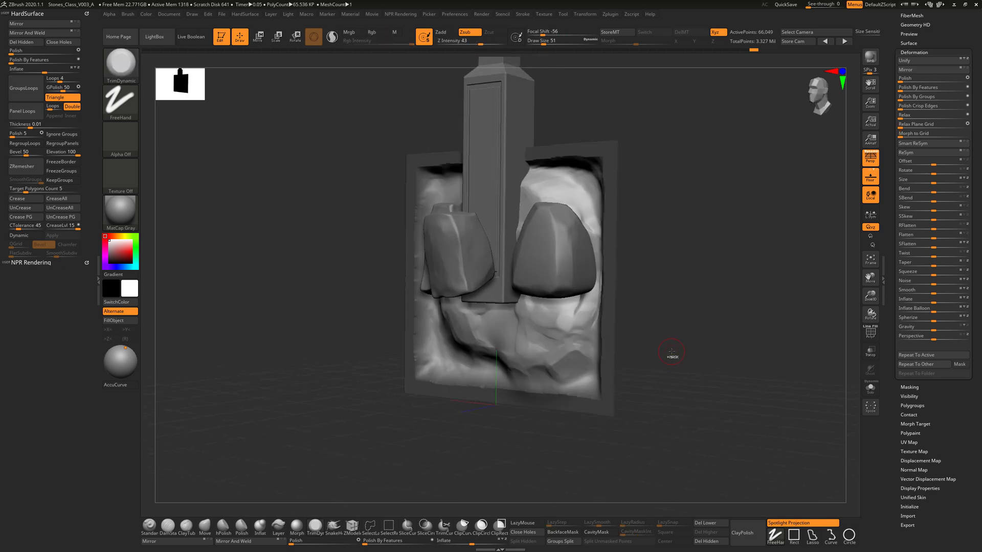
{"action": "left_click", "coordinate": [263, 44]}
{"action": "left_click_drag", "start_coordinate": [669, 267], "coordinate": [607, 415]}
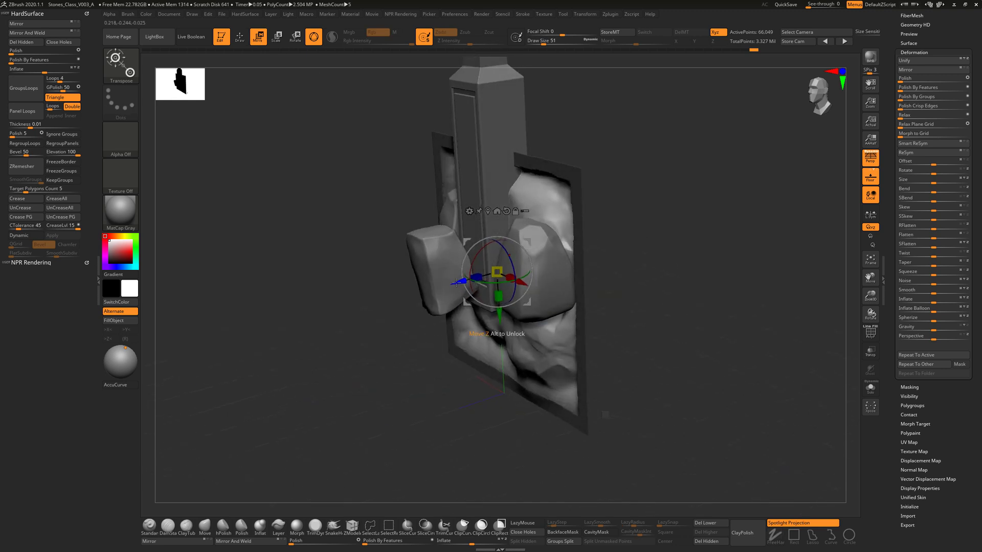
{"action": "left_click_drag", "start_coordinate": [457, 284], "coordinate": [439, 298]}
{"action": "left_click_drag", "start_coordinate": [623, 275], "coordinate": [620, 213]}
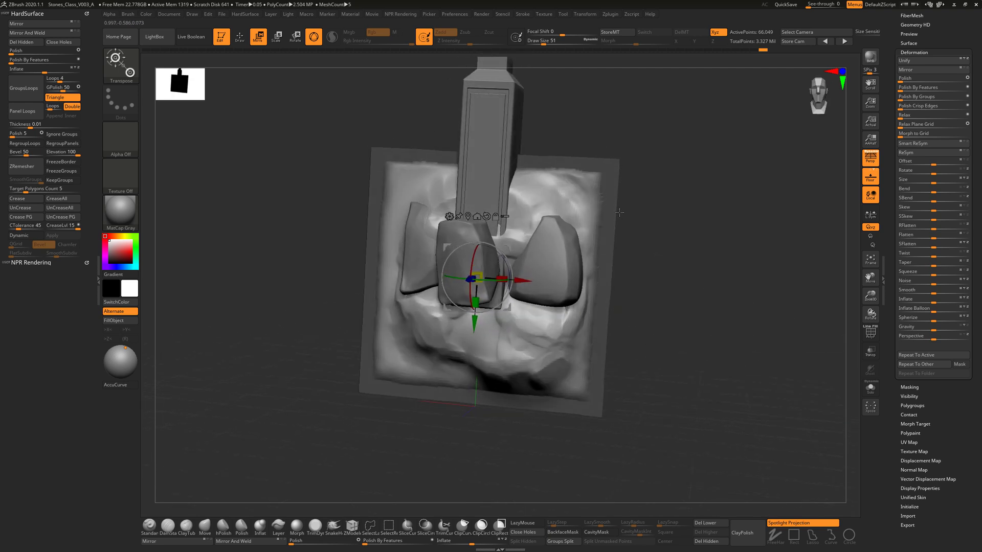
- Smooth the seam between the ground relief and its masked border with a draw size of 87
{"action": "left_click", "coordinate": [239, 36]}
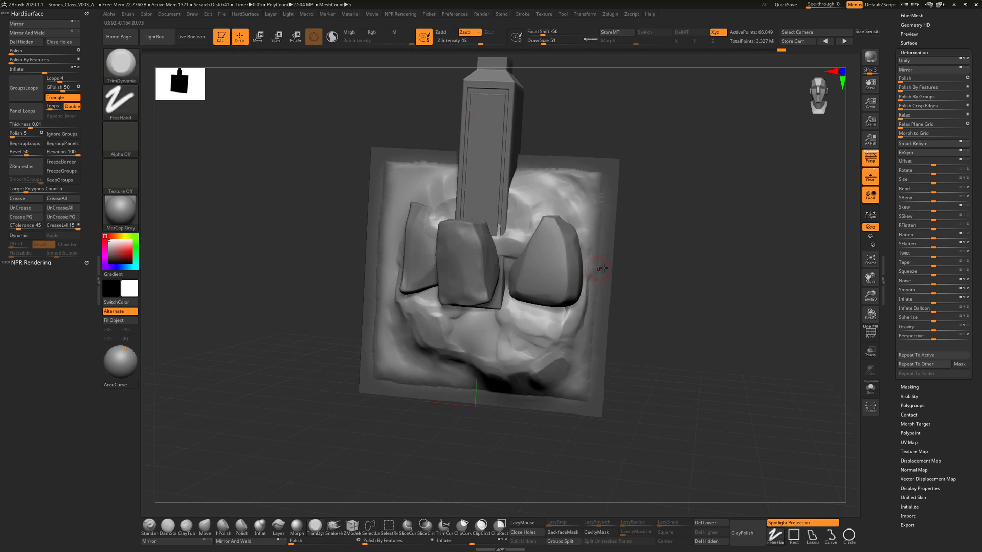
{"action": "key", "text": "s"}
{"action": "key", "text": "shift"}
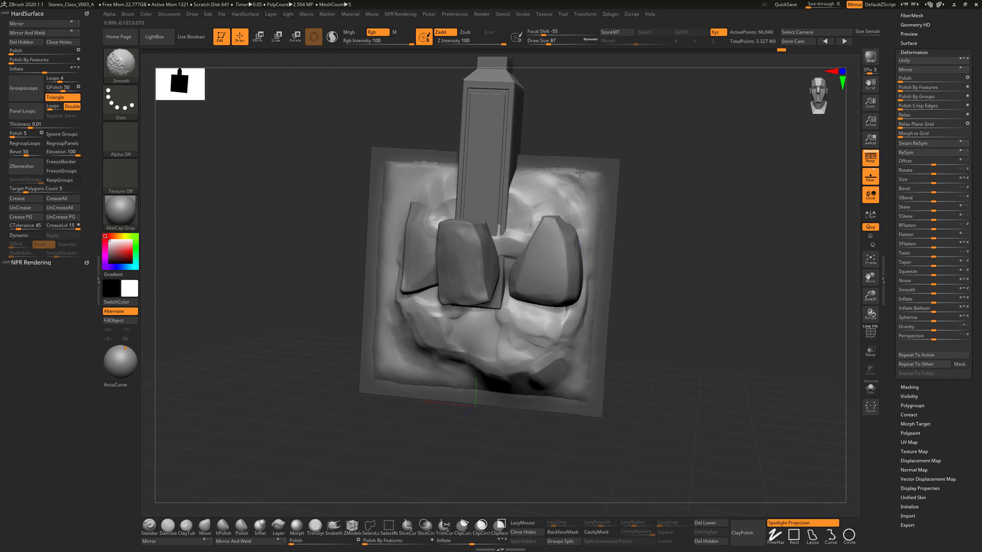
{"action": "left_click_drag", "start_coordinate": [527, 167], "coordinate": [440, 159], "text": "shift"}
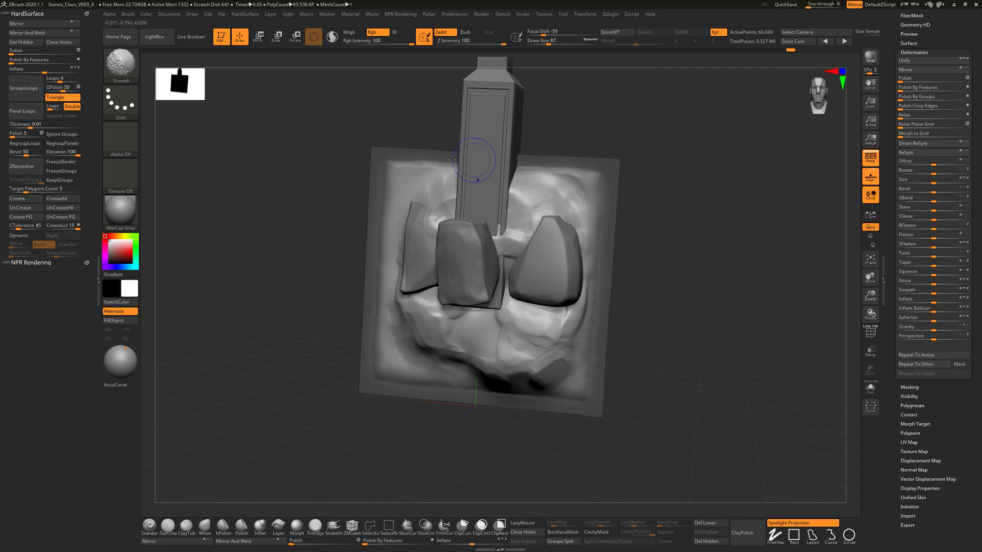
{"action": "mouse_move", "coordinate": [639, 169]}
{"action": "left_mouse_down"}
{"action": "mouse_move", "coordinate": [651, 152]}
{"action": "mouse_move", "coordinate": [653, 160]}
{"action": "left_mouse_up"}
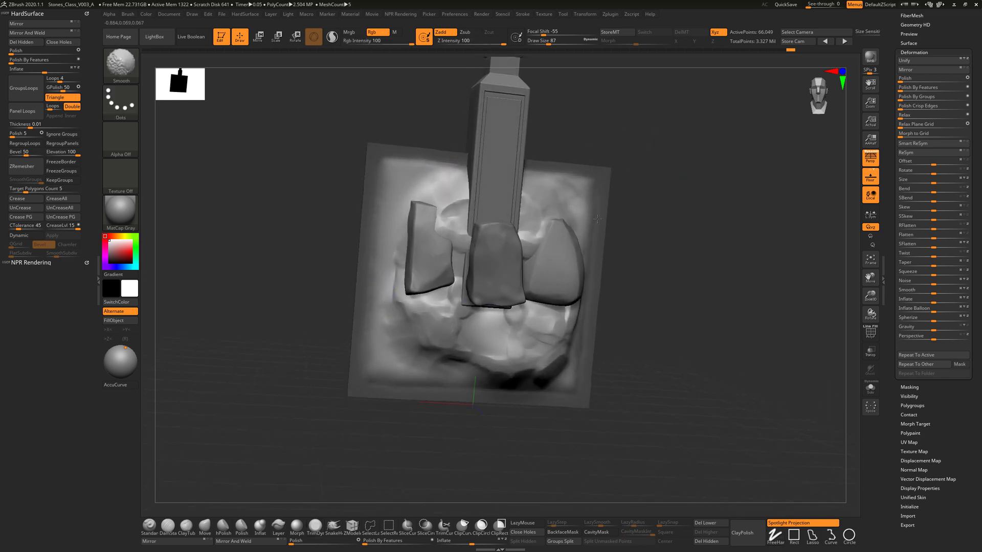
{"action": "left_click_drag", "start_coordinate": [691, 213], "coordinate": [664, 215], "text": "shift"}
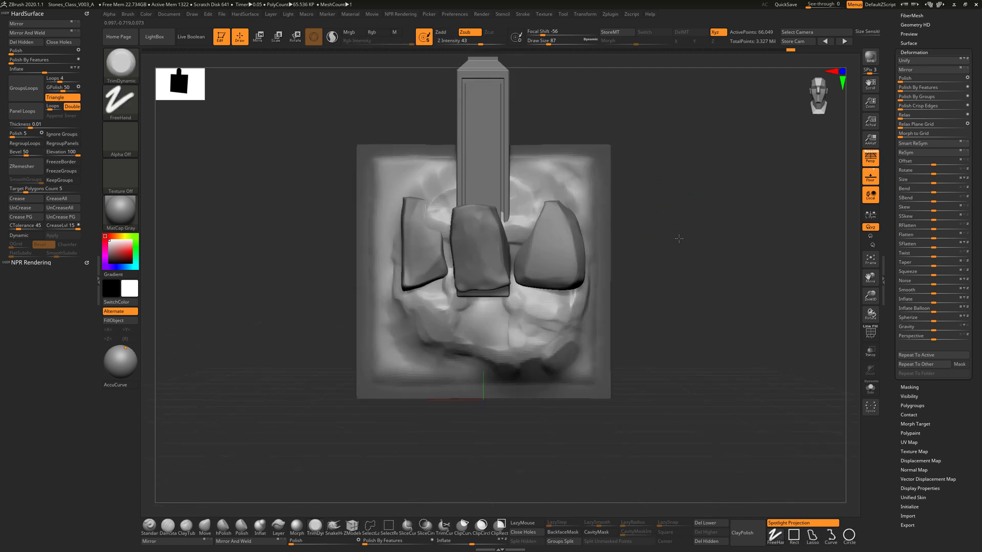
- Clear the mask and smooth the remaining transition along the edges of the ground plane
{"action": "key", "text": "shift"}
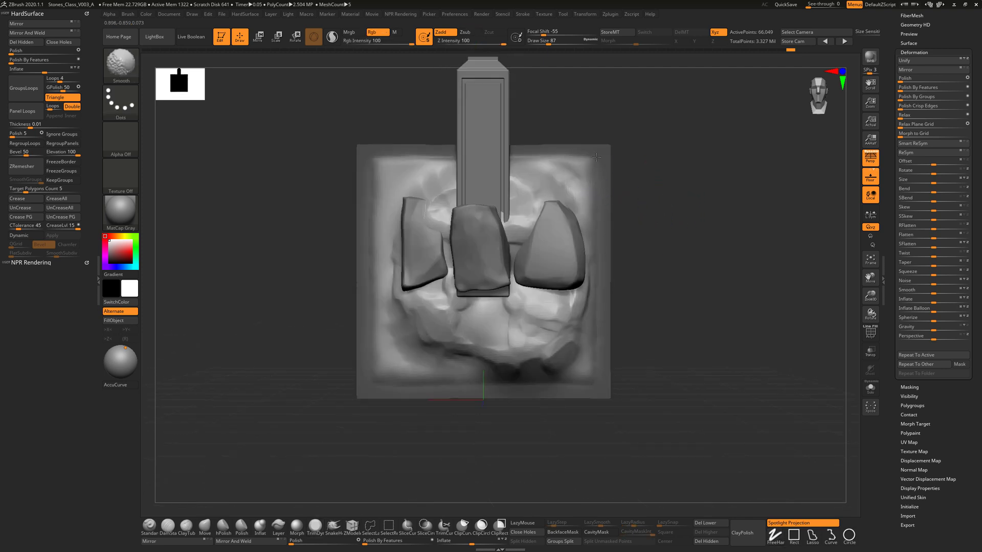
{"action": "left_click_drag", "start_coordinate": [673, 215], "coordinate": [706, 193]}
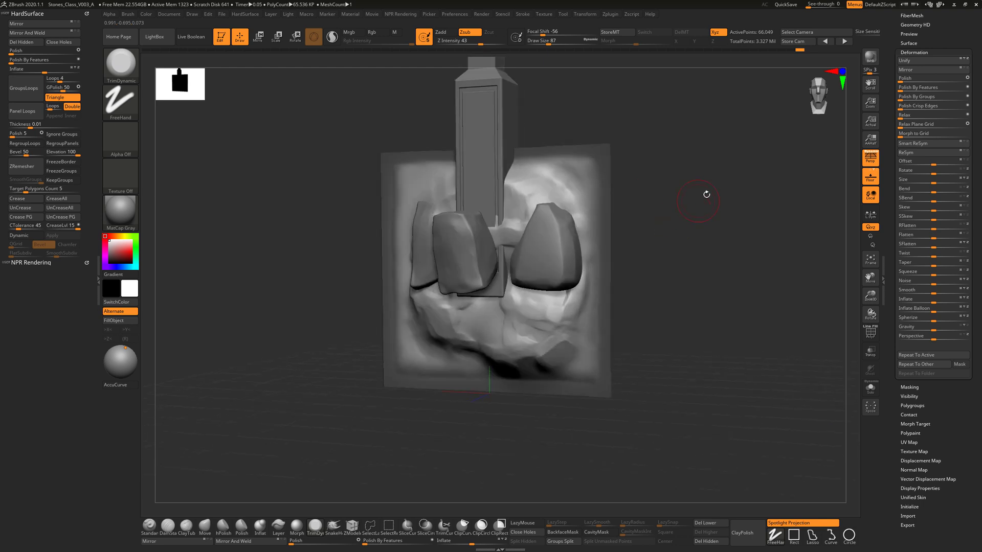
{"action": "mouse_move", "coordinate": [693, 232]}
{"action": "left_mouse_down"}
{"action": "mouse_move", "coordinate": [682, 247]}
{"action": "mouse_move", "coordinate": [601, 176]}
{"action": "left_mouse_up"}
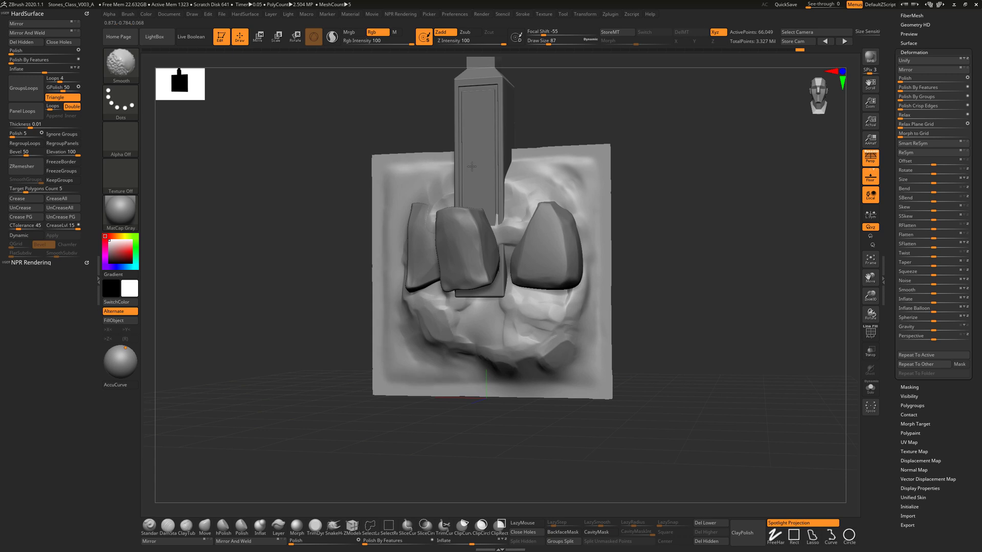
- Rotate the ground plane back to horizontal so it lies beneath the stones and pillar
{"action": "left_click", "coordinate": [295, 37]}
{"action": "mouse_move", "coordinate": [605, 188]}
{"action": "left_mouse_down"}
{"action": "mouse_move", "coordinate": [723, 226]}
{"action": "mouse_move", "coordinate": [466, 249]}
{"action": "mouse_move", "coordinate": [511, 203]}
{"action": "mouse_move", "coordinate": [550, 181]}
{"action": "left_mouse_up"}
{"action": "left_click_drag", "start_coordinate": [627, 228], "coordinate": [681, 282]}
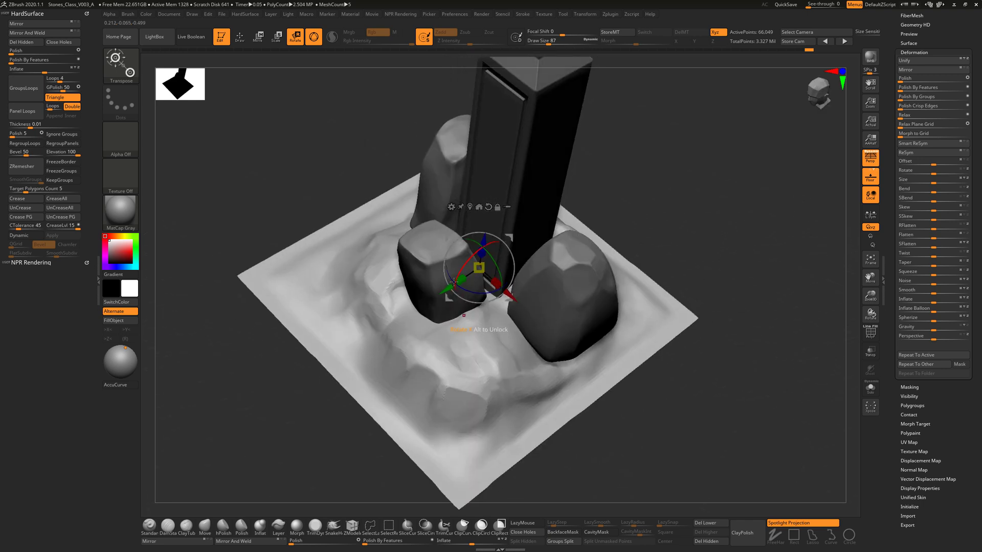
{"action": "left_click_drag", "start_coordinate": [447, 288], "coordinate": [464, 277]}
{"action": "left_click_drag", "start_coordinate": [676, 248], "coordinate": [553, 165]}
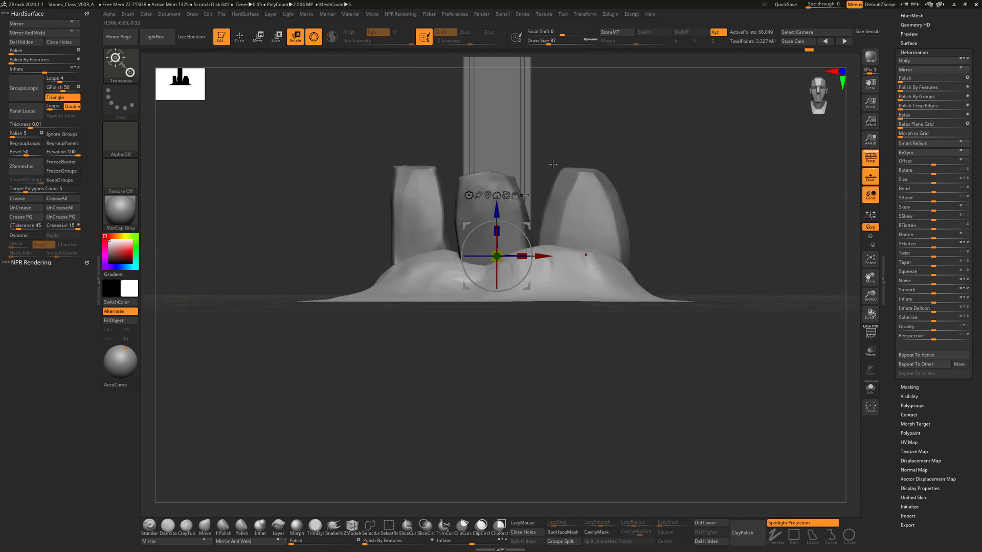
{"action": "left_click", "coordinate": [234, 40]}
- Scale up the ground plane around the stones and pillar, and return to sculpting with the TrimDynamic brush
{"action": "mouse_move", "coordinate": [699, 195]}
{"action": "left_mouse_down"}
{"action": "mouse_move", "coordinate": [712, 219]}
{"action": "mouse_move", "coordinate": [708, 337]}
{"action": "mouse_move", "coordinate": [702, 303]}
{"action": "mouse_move", "coordinate": [689, 313]}
{"action": "mouse_move", "coordinate": [682, 268]}
{"action": "mouse_move", "coordinate": [668, 281]}
{"action": "mouse_move", "coordinate": [685, 278]}
{"action": "mouse_move", "coordinate": [693, 307]}
{"action": "mouse_move", "coordinate": [566, 226]}
{"action": "left_mouse_up"}
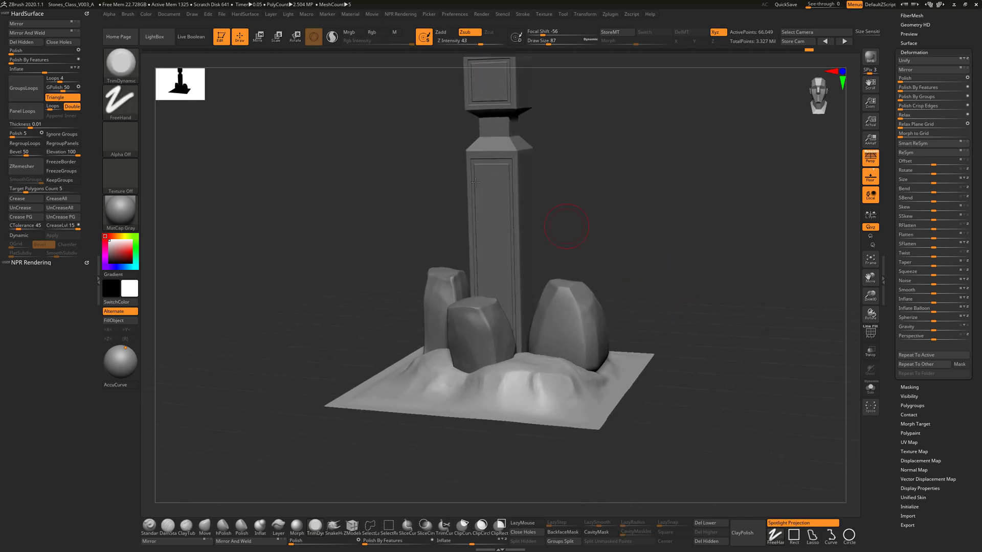
{"action": "left_click", "coordinate": [279, 39]}
{"action": "left_click_drag", "start_coordinate": [511, 336], "coordinate": [559, 346]}
{"action": "left_click_drag", "start_coordinate": [677, 264], "coordinate": [650, 317]}
{"action": "key", "text": "q"}
{"action": "key", "text": "b"}
{"action": "key", "text": "t"}
{"action": "key", "text": "d"}
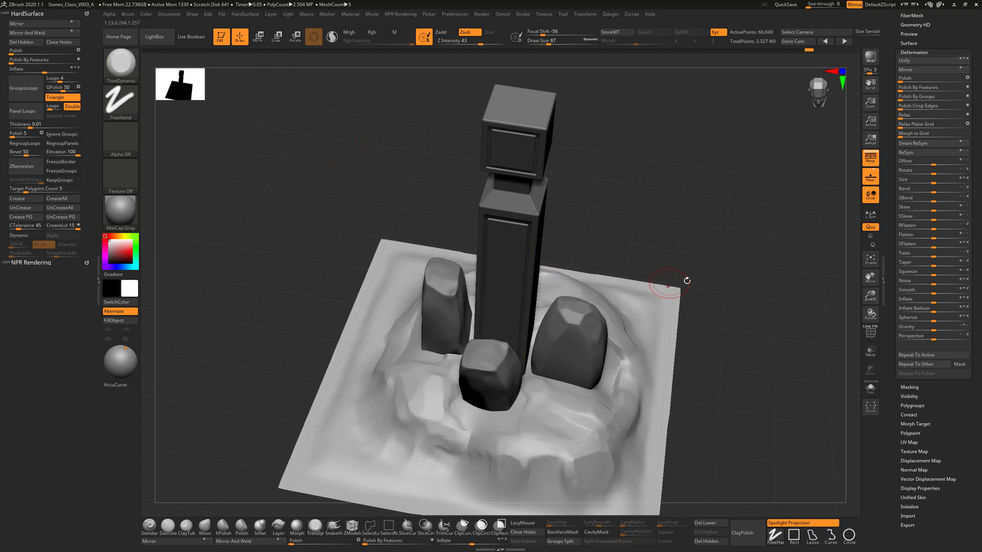
- Build up the ground around the bases of the front and side stones with the ClayTubes brush
{"action": "mouse_move", "coordinate": [686, 278]}
{"action": "left_mouse_down"}
{"action": "mouse_move", "coordinate": [701, 250]}
{"action": "mouse_move", "coordinate": [673, 301]}
{"action": "left_mouse_up"}
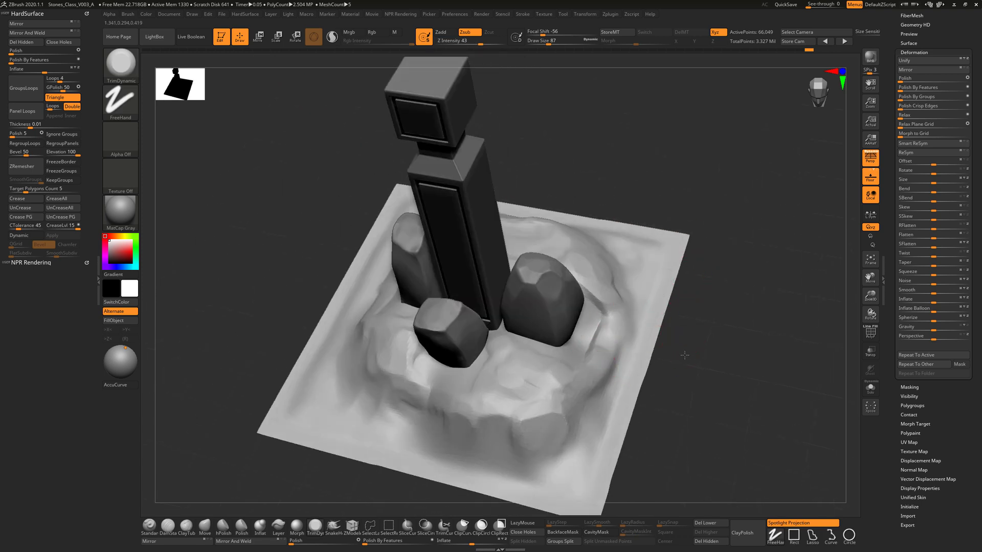
{"action": "left_click_drag", "start_coordinate": [684, 355], "coordinate": [695, 357]}
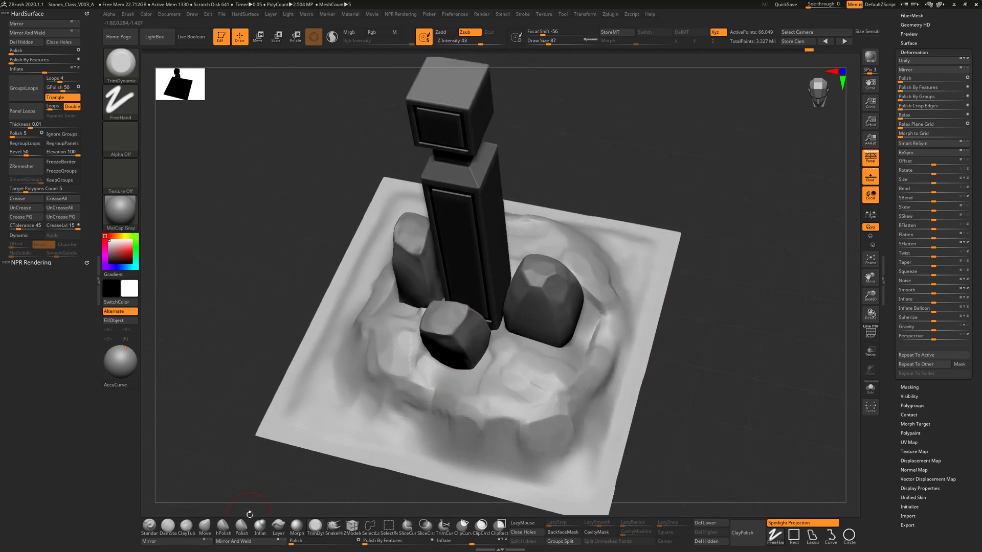
{"action": "left_click", "coordinate": [186, 527]}
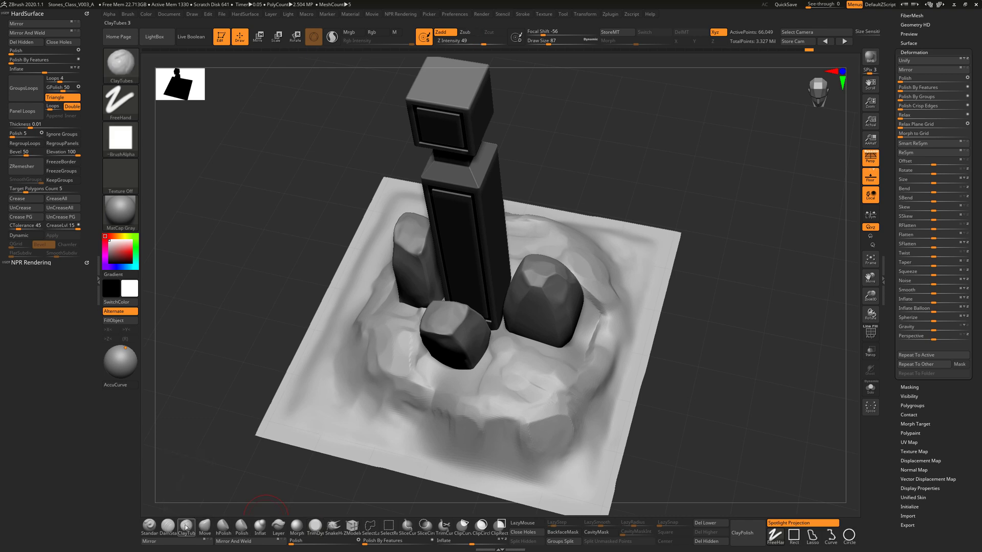
{"action": "left_click_drag", "start_coordinate": [693, 350], "coordinate": [597, 351]}
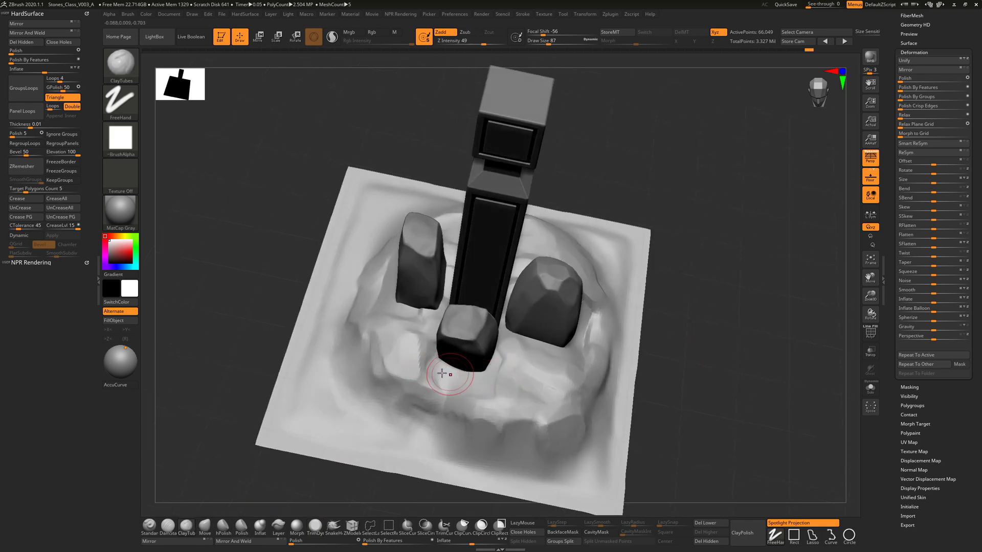
{"action": "mouse_move", "coordinate": [454, 375]}
{"action": "left_mouse_down"}
{"action": "mouse_move", "coordinate": [463, 384]}
{"action": "mouse_move", "coordinate": [446, 378]}
{"action": "mouse_move", "coordinate": [492, 387]}
{"action": "mouse_move", "coordinate": [425, 381]}
{"action": "mouse_move", "coordinate": [460, 394]}
{"action": "mouse_move", "coordinate": [435, 373]}
{"action": "mouse_move", "coordinate": [469, 384]}
{"action": "left_mouse_up"}
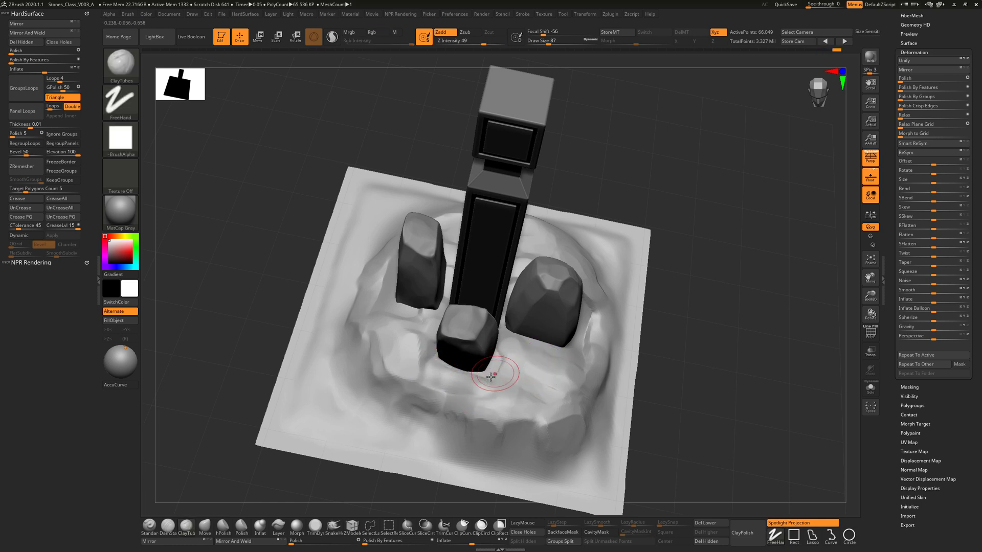
{"action": "mouse_move", "coordinate": [666, 328]}
{"action": "left_mouse_down"}
{"action": "mouse_move", "coordinate": [588, 358]}
{"action": "mouse_move", "coordinate": [618, 313]}
{"action": "mouse_move", "coordinate": [586, 362]}
{"action": "mouse_move", "coordinate": [616, 306]}
{"action": "mouse_move", "coordinate": [601, 368]}
{"action": "left_mouse_up"}
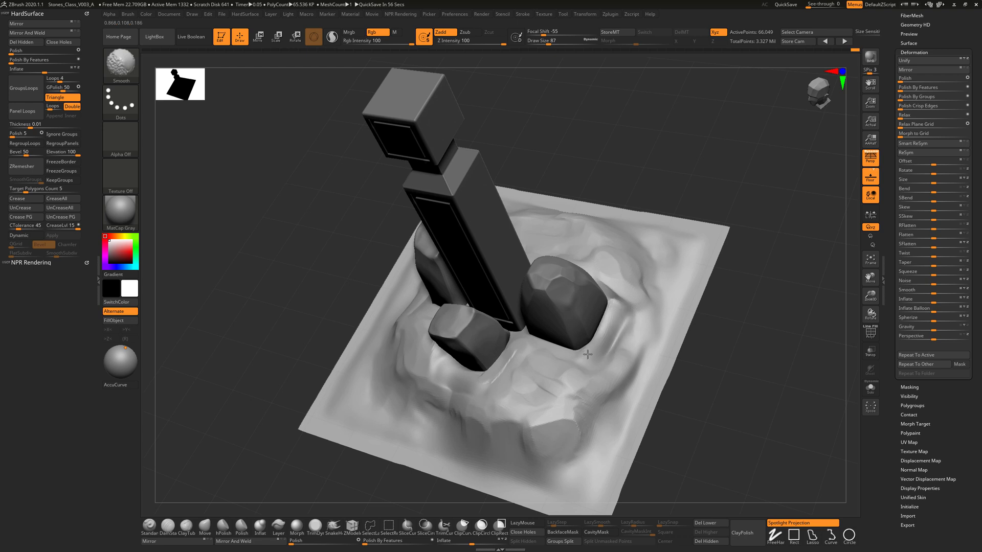
{"action": "mouse_move", "coordinate": [731, 337]}
{"action": "left_mouse_down"}
{"action": "mouse_move", "coordinate": [745, 339]}
{"action": "mouse_move", "coordinate": [680, 318]}
{"action": "left_mouse_up"}
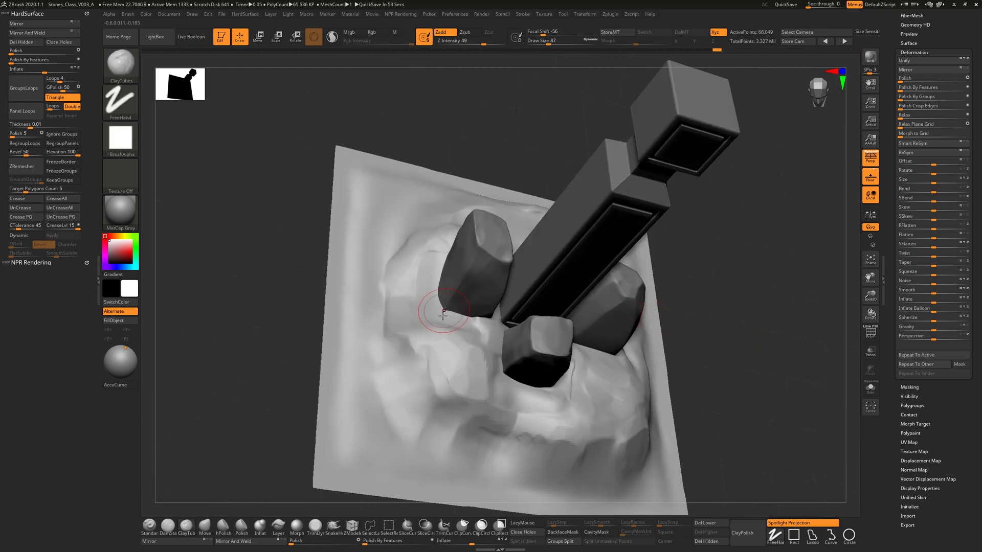
{"action": "mouse_move", "coordinate": [443, 314]}
{"action": "left_mouse_down"}
{"action": "mouse_move", "coordinate": [460, 325]}
{"action": "mouse_move", "coordinate": [420, 307]}
{"action": "mouse_move", "coordinate": [435, 267]}
{"action": "mouse_move", "coordinate": [424, 286]}
{"action": "left_mouse_up"}
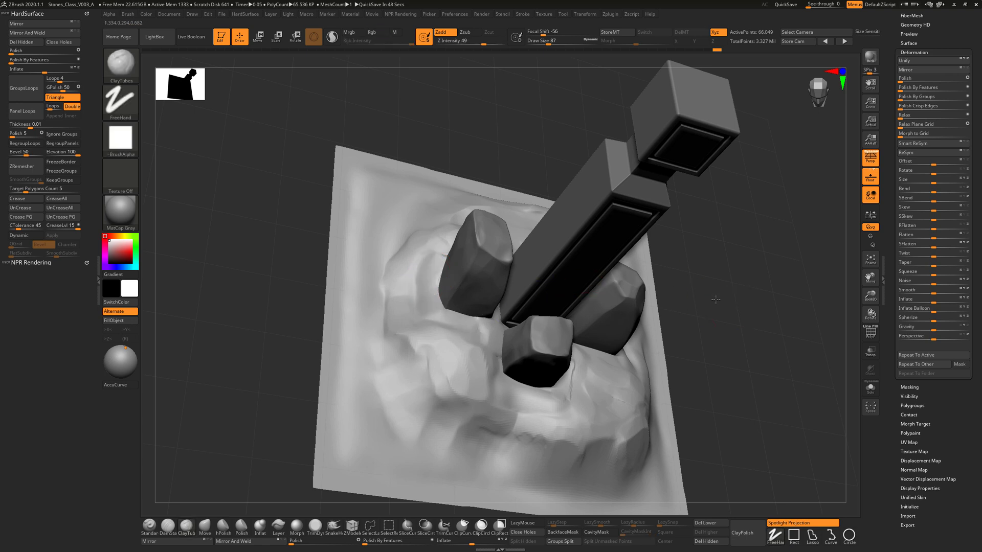
- Set the ClayTubes draw size to 149 and fill in the ground behind the pillar with broad strokes
{"action": "mouse_move", "coordinate": [715, 300]}
{"action": "left_mouse_down"}
{"action": "mouse_move", "coordinate": [746, 243]}
{"action": "mouse_move", "coordinate": [725, 214]}
{"action": "mouse_move", "coordinate": [730, 272]}
{"action": "mouse_move", "coordinate": [696, 259]}
{"action": "left_mouse_up"}
{"action": "left_click_drag", "start_coordinate": [687, 293], "coordinate": [629, 318]}
{"action": "key", "text": "s"}
{"action": "left_click_drag", "start_coordinate": [522, 325], "coordinate": [528, 325]}
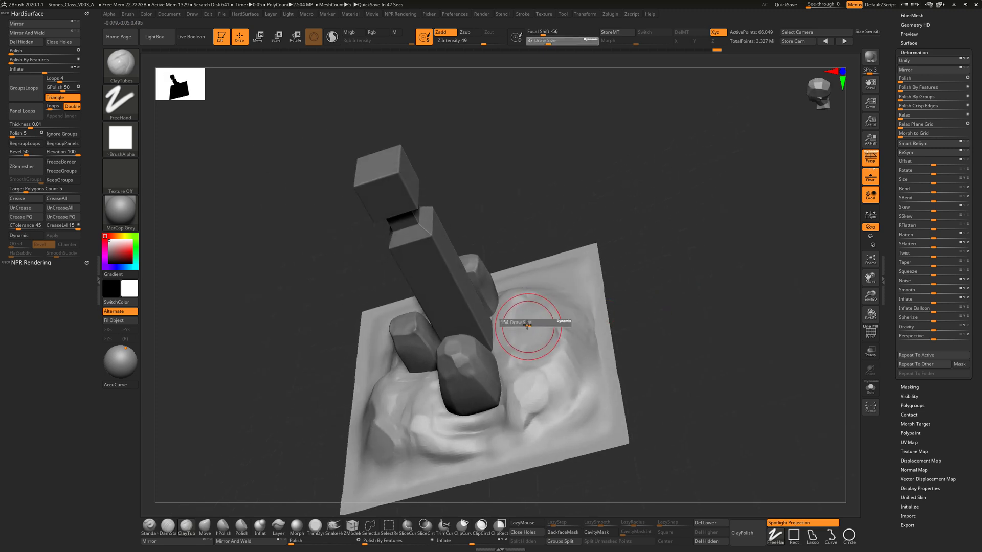
{"action": "mouse_move", "coordinate": [505, 367]}
{"action": "left_mouse_down"}
{"action": "mouse_move", "coordinate": [518, 301]}
{"action": "mouse_move", "coordinate": [533, 390]}
{"action": "mouse_move", "coordinate": [515, 351]}
{"action": "mouse_move", "coordinate": [527, 386]}
{"action": "mouse_move", "coordinate": [534, 350]}
{"action": "mouse_move", "coordinate": [521, 379]}
{"action": "mouse_move", "coordinate": [542, 353]}
{"action": "mouse_move", "coordinate": [563, 358]}
{"action": "mouse_move", "coordinate": [553, 312]}
{"action": "mouse_move", "coordinate": [541, 324]}
{"action": "mouse_move", "coordinate": [573, 358]}
{"action": "mouse_move", "coordinate": [565, 336]}
{"action": "mouse_move", "coordinate": [552, 381]}
{"action": "mouse_move", "coordinate": [542, 301]}
{"action": "left_mouse_up"}
{"action": "key", "text": "shift"}
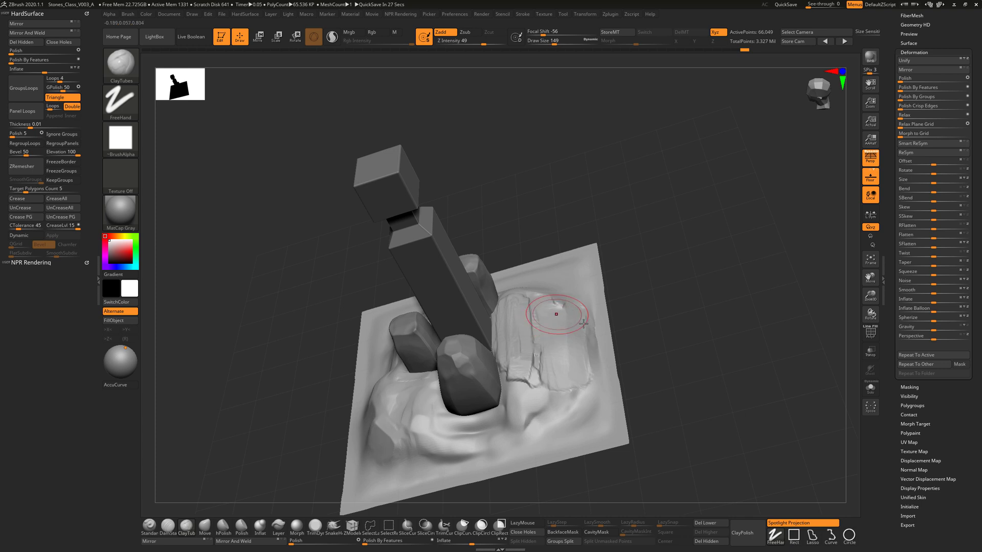
- Flatten the filled ground behind the pillar with the TrimDynamic brush at draw size 182
{"action": "left_click", "coordinate": [316, 525]}
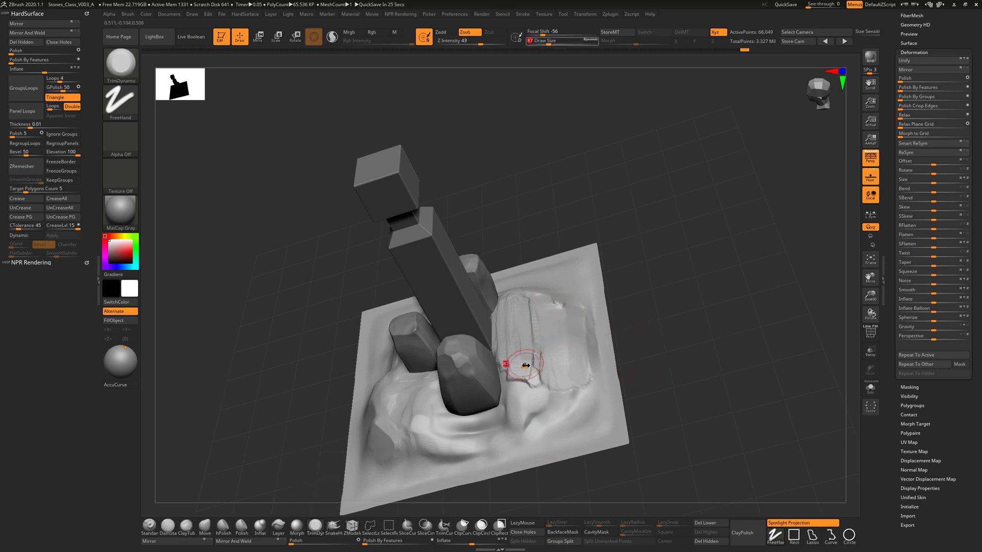
{"action": "mouse_move", "coordinate": [515, 362]}
{"action": "left_mouse_down"}
{"action": "mouse_move", "coordinate": [526, 355]}
{"action": "mouse_move", "coordinate": [518, 360]}
{"action": "left_mouse_up"}
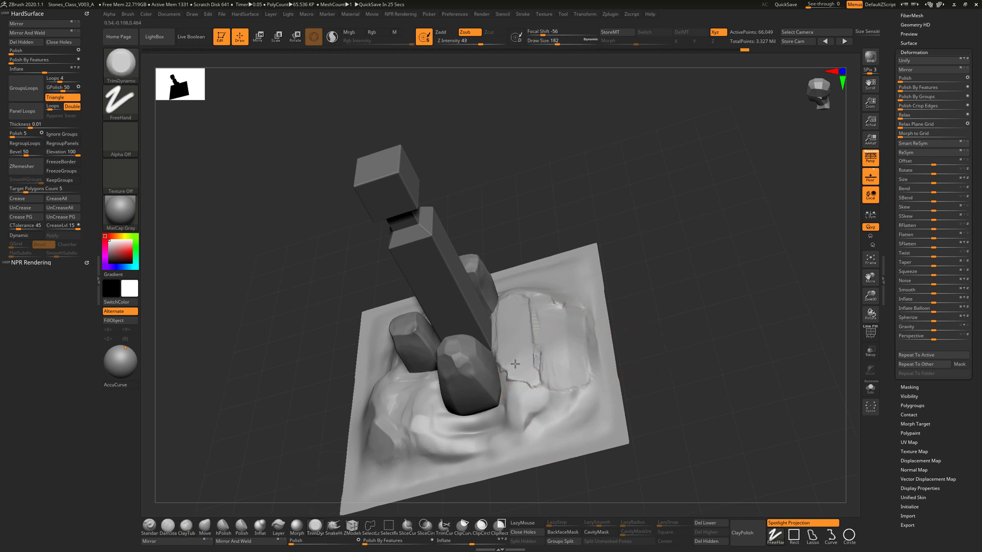
{"action": "mouse_move", "coordinate": [524, 306]}
{"action": "left_mouse_down"}
{"action": "mouse_move", "coordinate": [574, 377]}
{"action": "mouse_move", "coordinate": [584, 320]}
{"action": "left_mouse_up"}
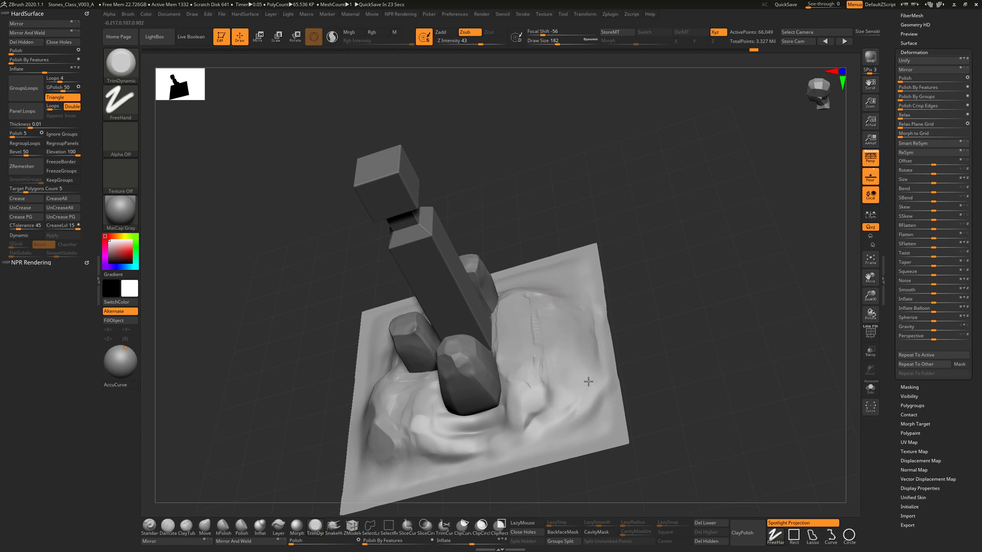
{"action": "mouse_move", "coordinate": [556, 425]}
{"action": "left_mouse_down"}
{"action": "mouse_move", "coordinate": [534, 394]}
{"action": "mouse_move", "coordinate": [532, 328]}
{"action": "left_mouse_up"}
- Reduce the TrimDynamic draw size to 128 and trim the uneven ground behind the pillar and around the large stone's base
{"action": "key", "text": "["}
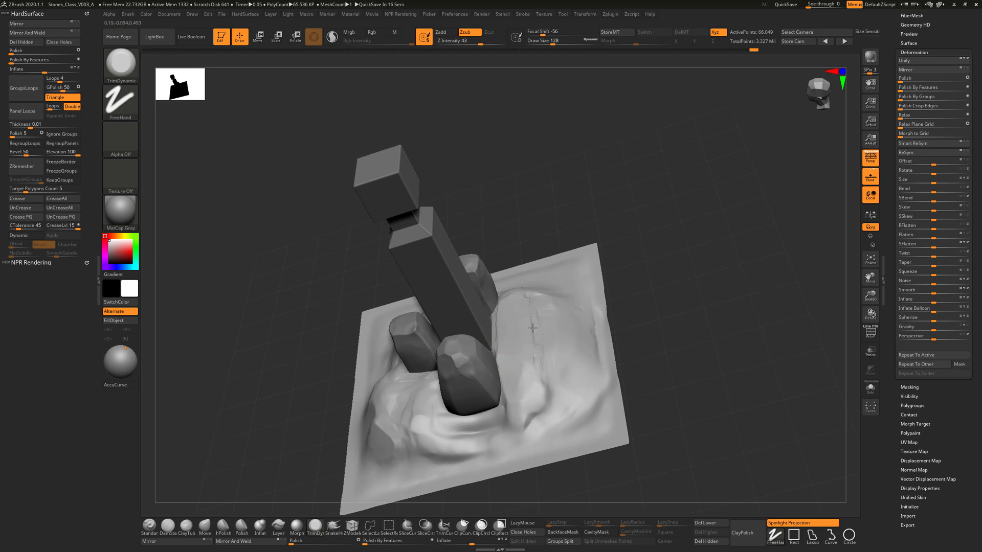
{"action": "right_click_drag", "start_coordinate": [525, 318], "coordinate": [535, 412]}
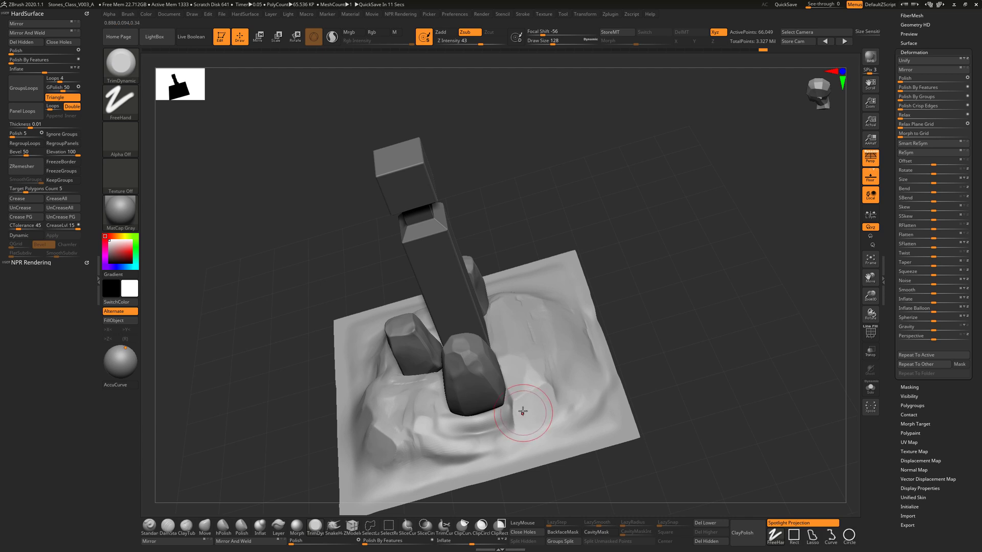
{"action": "mouse_move", "coordinate": [518, 403]}
{"action": "left_mouse_down"}
{"action": "mouse_move", "coordinate": [535, 381]}
{"action": "mouse_move", "coordinate": [511, 389]}
{"action": "mouse_move", "coordinate": [567, 398]}
{"action": "left_mouse_up"}
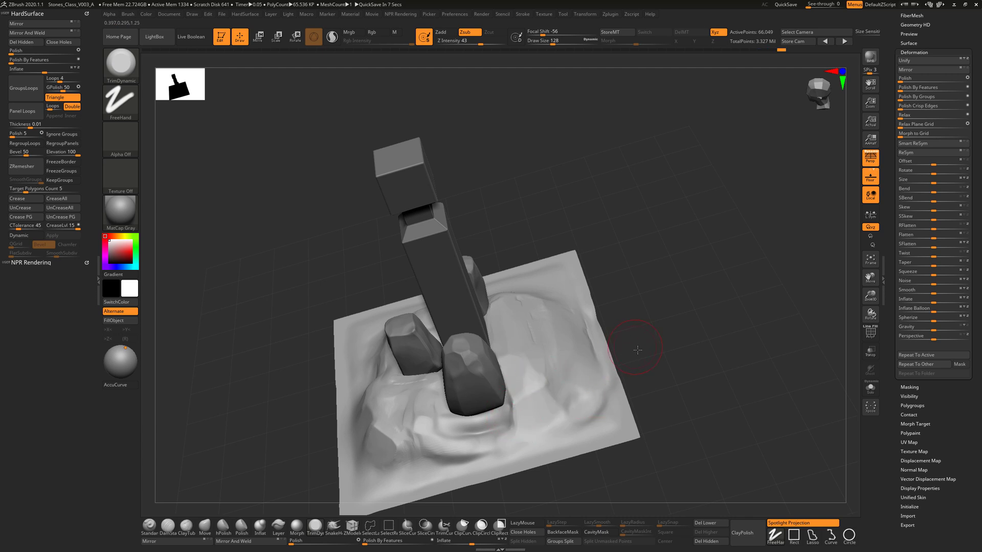
{"action": "right_click_drag", "start_coordinate": [588, 402], "coordinate": [511, 445]}
{"action": "right_click_drag", "start_coordinate": [633, 319], "coordinate": [484, 393]}
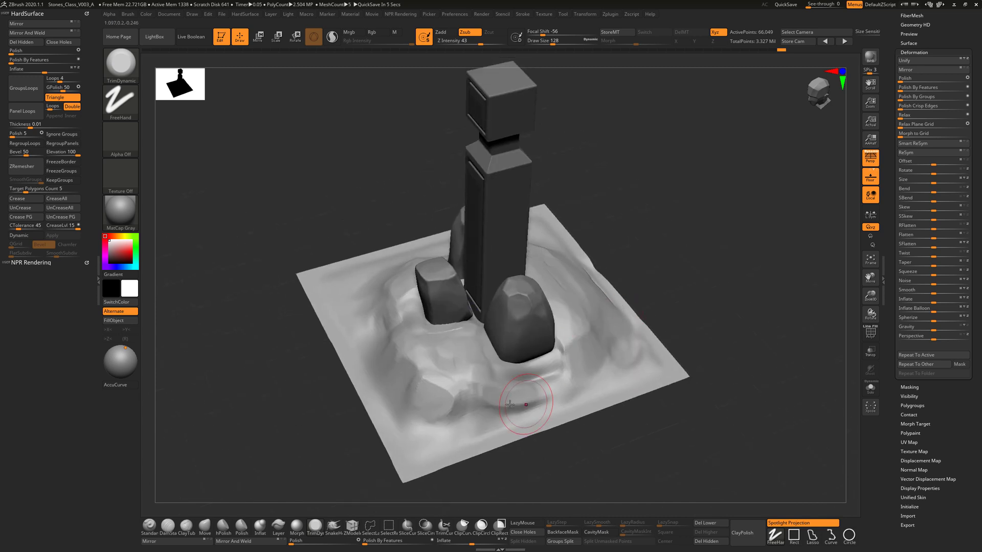
{"action": "left_click_drag", "start_coordinate": [535, 391], "coordinate": [532, 374]}
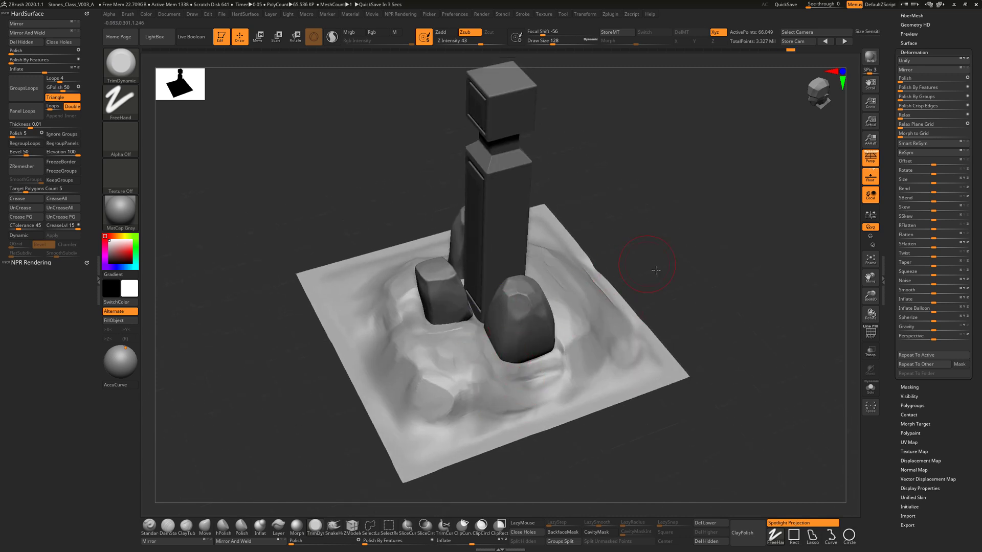
- Plane the top and slope of the mound beside the small front stone with TrimDynamic strokes
{"action": "mouse_move", "coordinate": [656, 270]}
{"action": "right_mouse_down"}
{"action": "mouse_move", "coordinate": [651, 281]}
{"action": "mouse_move", "coordinate": [694, 297]}
{"action": "right_mouse_up"}
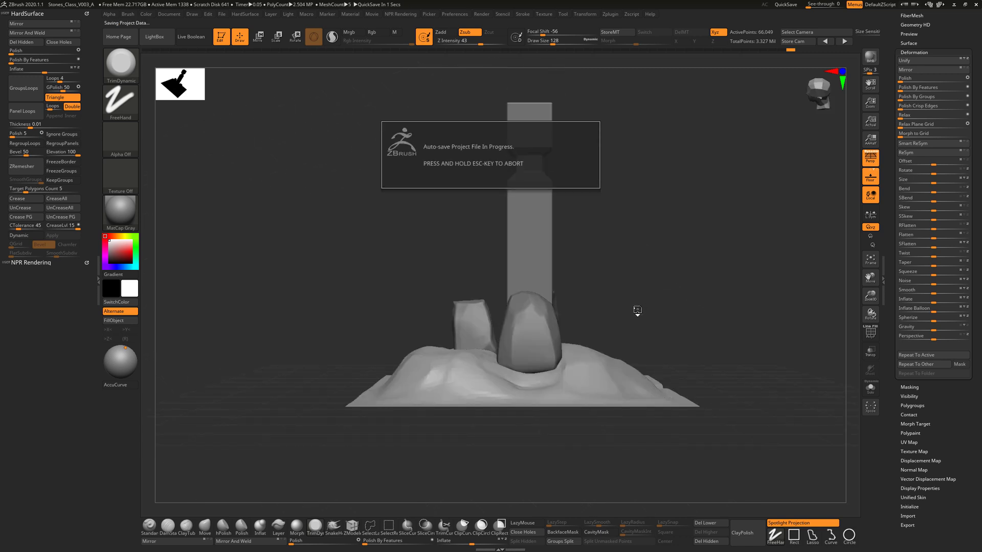
{"action": "mouse_move", "coordinate": [637, 314]}
{"action": "right_mouse_down"}
{"action": "mouse_move", "coordinate": [625, 329]}
{"action": "mouse_move", "coordinate": [655, 321]}
{"action": "mouse_move", "coordinate": [594, 348]}
{"action": "right_mouse_up"}
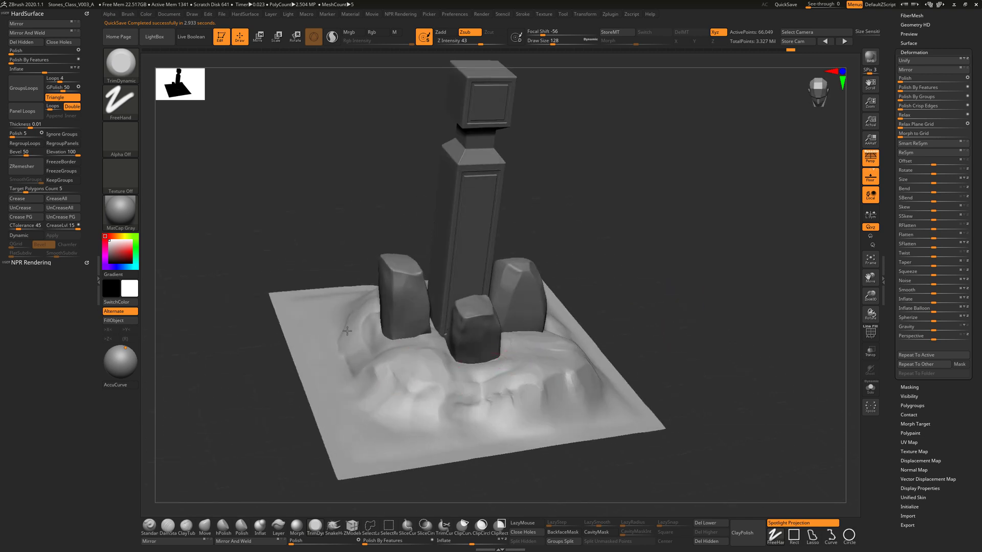
{"action": "right_click_drag", "start_coordinate": [532, 333], "coordinate": [525, 395]}
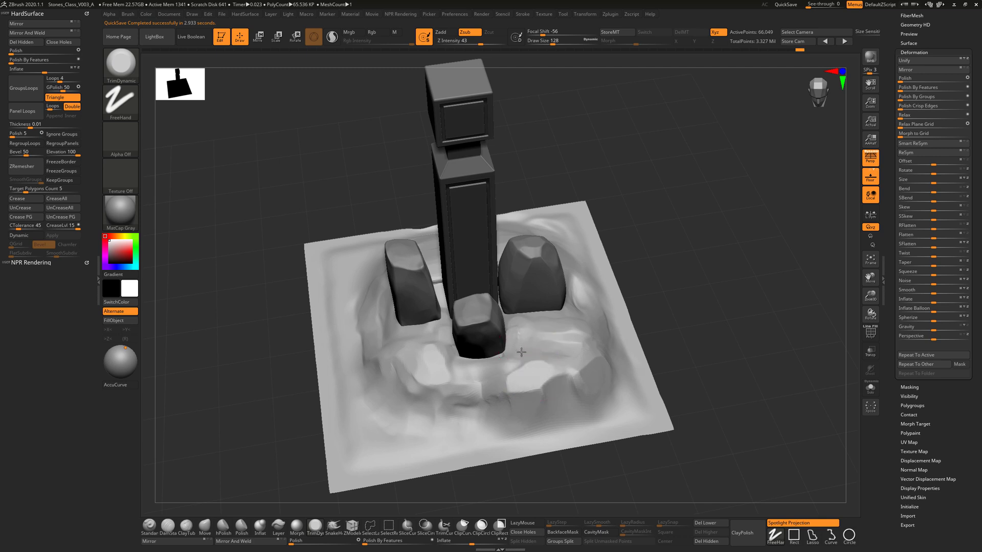
{"action": "right_click_drag", "start_coordinate": [665, 267], "coordinate": [624, 302]}
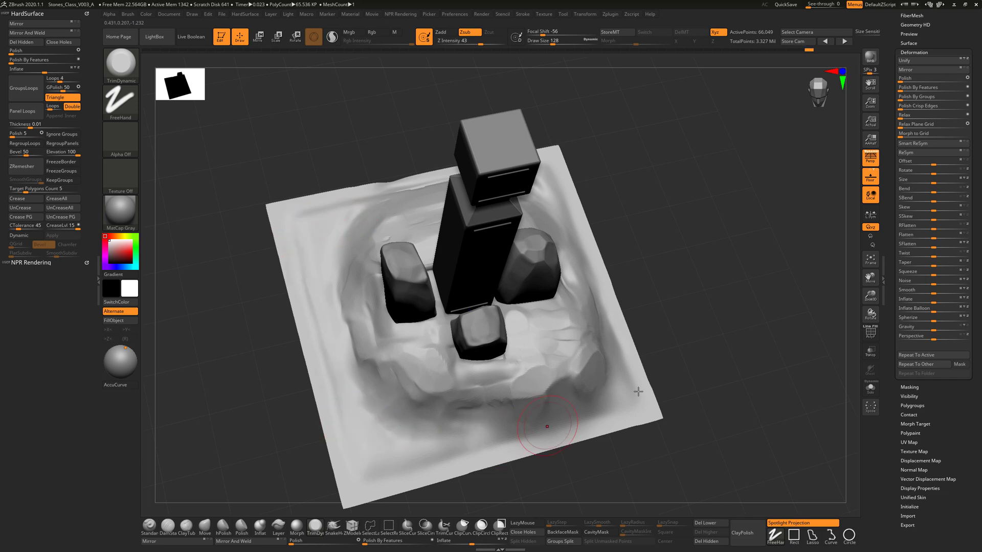
{"action": "mouse_move", "coordinate": [639, 392]}
{"action": "right_mouse_down"}
{"action": "mouse_move", "coordinate": [695, 313]}
{"action": "mouse_move", "coordinate": [716, 338]}
{"action": "mouse_move", "coordinate": [730, 332]}
{"action": "mouse_move", "coordinate": [726, 278]}
{"action": "mouse_move", "coordinate": [653, 263]}
{"action": "right_mouse_up"}
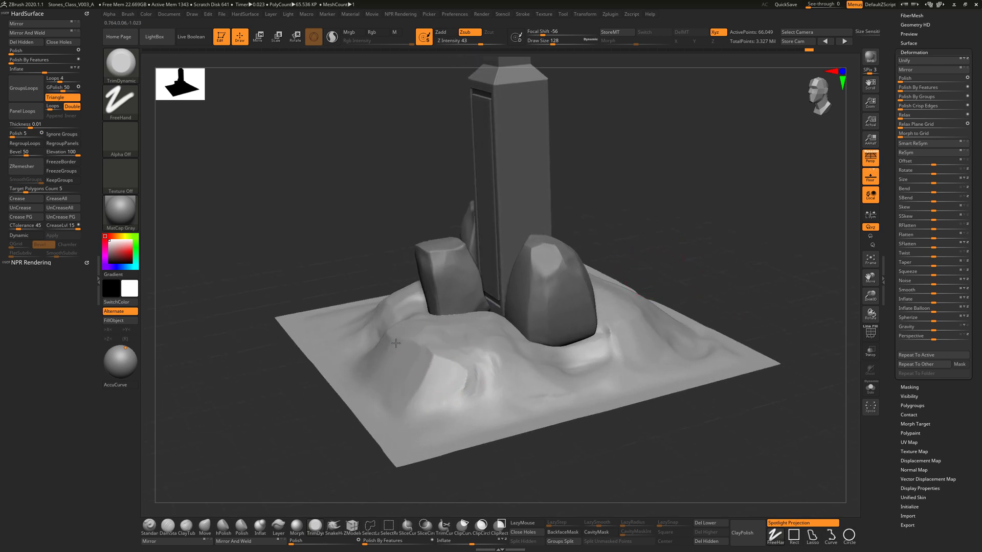
{"action": "mouse_move", "coordinate": [418, 330]}
{"action": "left_mouse_down"}
{"action": "mouse_move", "coordinate": [478, 385]}
{"action": "mouse_move", "coordinate": [483, 357]}
{"action": "mouse_move", "coordinate": [456, 353]}
{"action": "left_mouse_up"}
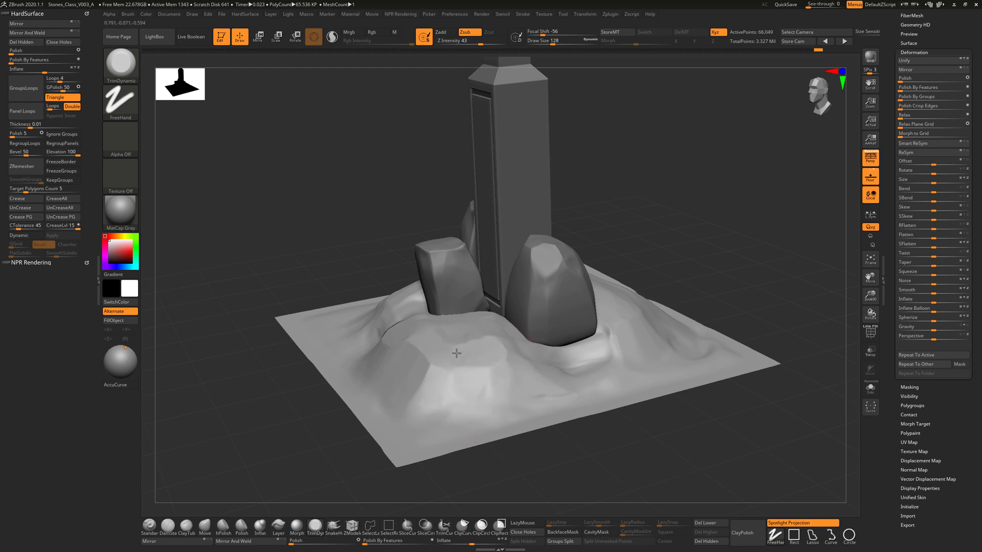
{"action": "mouse_move", "coordinate": [524, 368]}
{"action": "left_mouse_down"}
{"action": "mouse_move", "coordinate": [514, 361]}
{"action": "mouse_move", "coordinate": [508, 378]}
{"action": "left_mouse_up"}
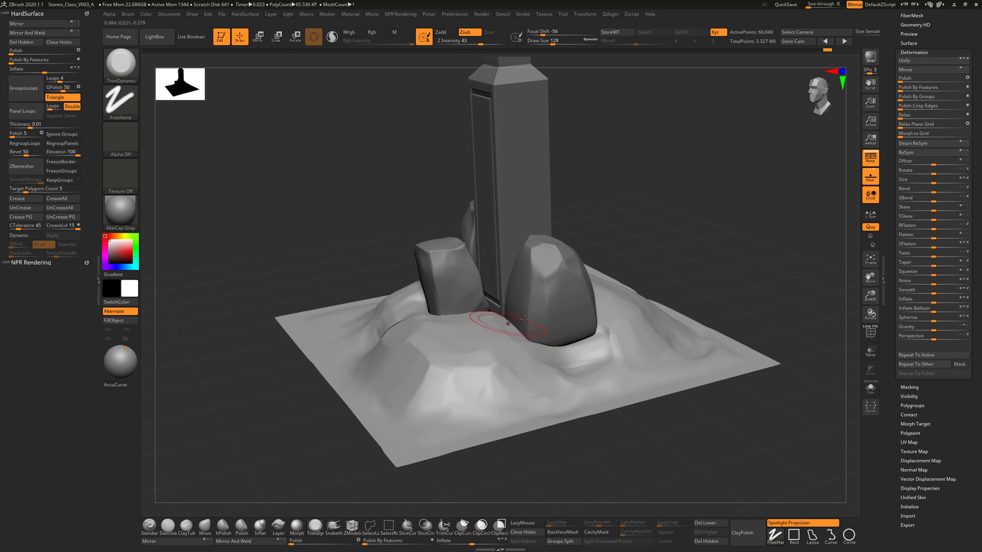
- Carve flat facets into the mounds on the other side of the small front stone with TrimDynamic
{"action": "right_click_drag", "start_coordinate": [501, 351], "coordinate": [430, 376]}
{"action": "mouse_move", "coordinate": [430, 376]}
{"action": "left_mouse_down"}
{"action": "mouse_move", "coordinate": [409, 358]}
{"action": "mouse_move", "coordinate": [432, 362]}
{"action": "mouse_move", "coordinate": [439, 343]}
{"action": "mouse_move", "coordinate": [408, 351]}
{"action": "mouse_move", "coordinate": [394, 333]}
{"action": "mouse_move", "coordinate": [388, 355]}
{"action": "mouse_move", "coordinate": [379, 336]}
{"action": "mouse_move", "coordinate": [419, 389]}
{"action": "mouse_move", "coordinate": [364, 358]}
{"action": "left_mouse_up"}
{"action": "mouse_move", "coordinate": [361, 277]}
{"action": "left_mouse_down"}
{"action": "mouse_move", "coordinate": [337, 300]}
{"action": "mouse_move", "coordinate": [343, 276]}
{"action": "left_mouse_up"}
{"action": "left_click_drag", "start_coordinate": [606, 160], "coordinate": [704, 210]}
{"action": "left_click_drag", "start_coordinate": [358, 247], "coordinate": [336, 261]}
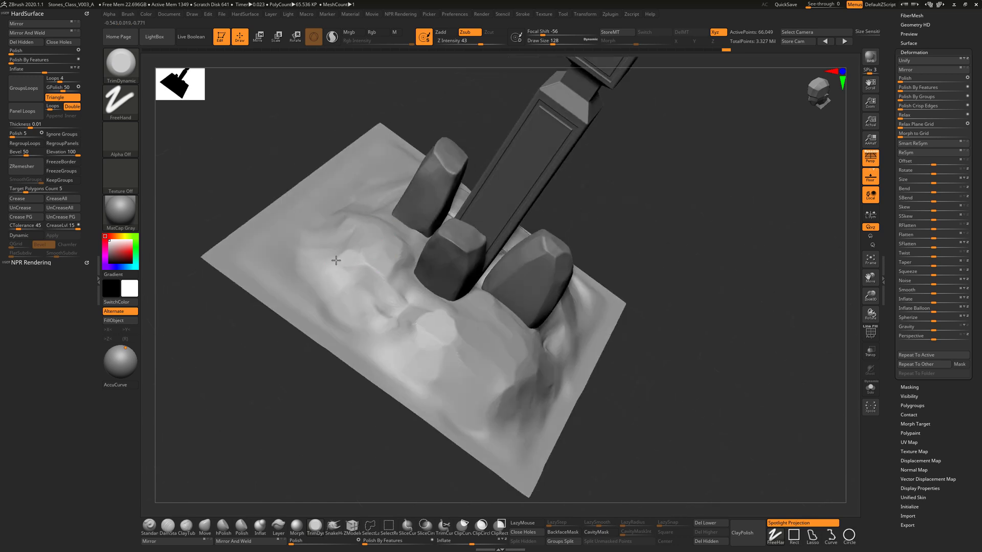
{"action": "mouse_move", "coordinate": [317, 228]}
{"action": "left_mouse_down"}
{"action": "mouse_move", "coordinate": [388, 210]}
{"action": "mouse_move", "coordinate": [366, 225]}
{"action": "mouse_move", "coordinate": [384, 230]}
{"action": "left_mouse_up"}
{"action": "left_click_drag", "start_coordinate": [603, 250], "coordinate": [687, 251]}
{"action": "left_click_drag", "start_coordinate": [582, 296], "coordinate": [562, 275]}
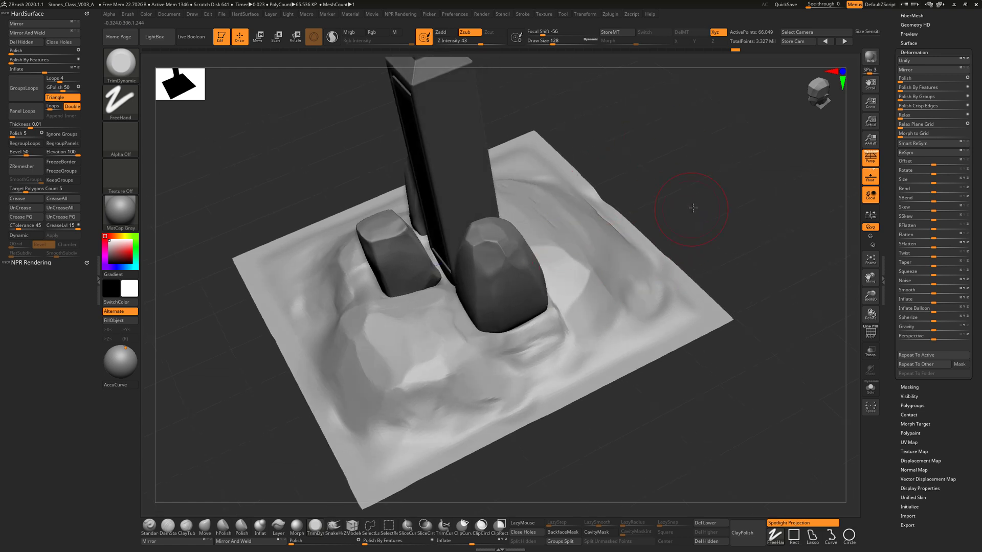
- Set the TrimDynamic draw size to 177 and cut broad flat planes across the mound between the front and large stones
{"action": "left_click_drag", "start_coordinate": [693, 208], "coordinate": [677, 193]}
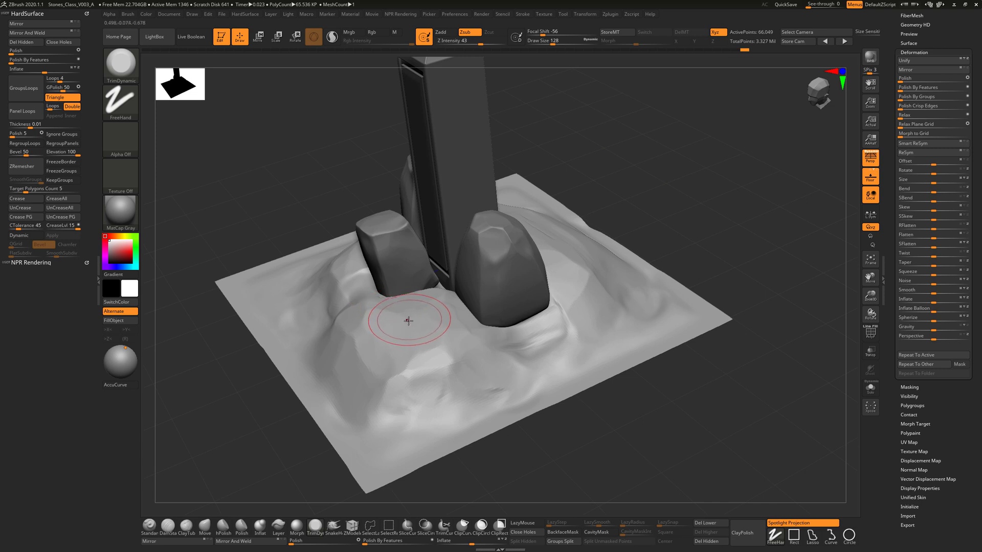
{"action": "key", "text": "s"}
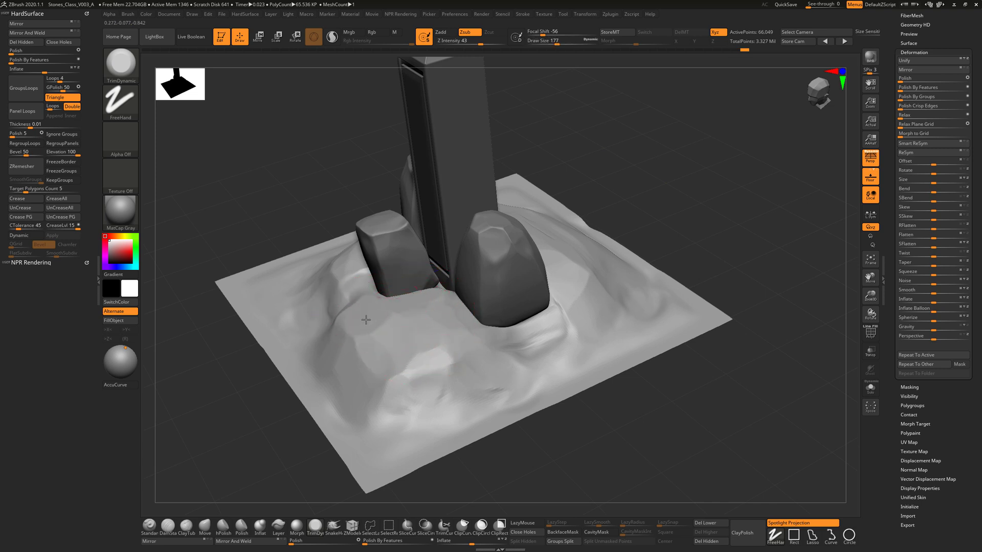
{"action": "mouse_move", "coordinate": [379, 322]}
{"action": "left_mouse_down"}
{"action": "mouse_move", "coordinate": [417, 360]}
{"action": "mouse_move", "coordinate": [427, 322]}
{"action": "mouse_move", "coordinate": [448, 354]}
{"action": "left_mouse_up"}
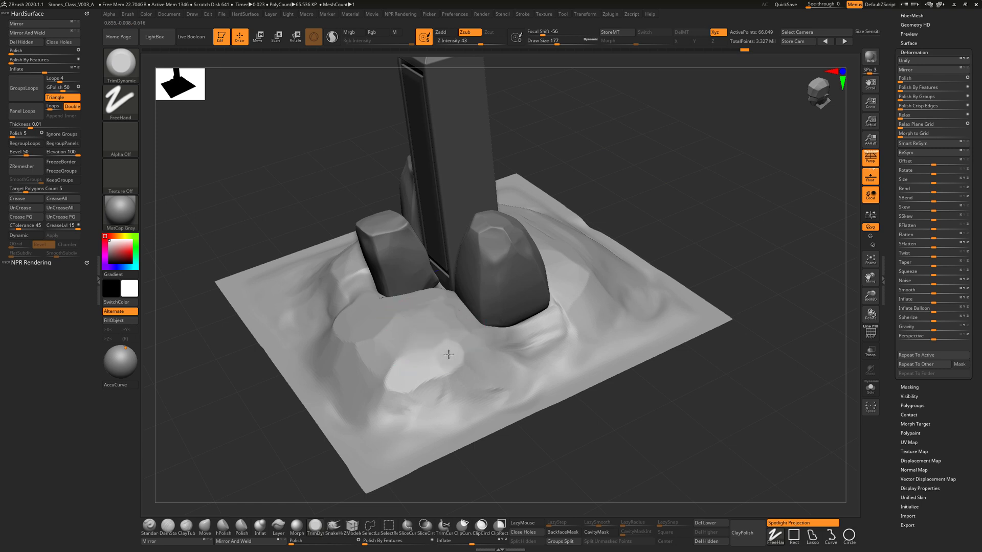
{"action": "mouse_move", "coordinate": [563, 416]}
{"action": "left_mouse_down"}
{"action": "mouse_move", "coordinate": [564, 428]}
{"action": "mouse_move", "coordinate": [665, 341]}
{"action": "mouse_move", "coordinate": [645, 341]}
{"action": "mouse_move", "coordinate": [631, 311]}
{"action": "left_mouse_up"}
{"action": "mouse_move", "coordinate": [470, 345]}
{"action": "left_mouse_down"}
{"action": "mouse_move", "coordinate": [395, 351]}
{"action": "mouse_move", "coordinate": [353, 293]}
{"action": "left_mouse_up"}
- Flatten the terrain in front of the small stone and around the outer mound with broad TrimDynamic strokes
{"action": "left_click_drag", "start_coordinate": [592, 238], "coordinate": [450, 274]}
{"action": "left_click_drag", "start_coordinate": [481, 325], "coordinate": [516, 333]}
{"action": "left_click_drag", "start_coordinate": [608, 328], "coordinate": [602, 285]}
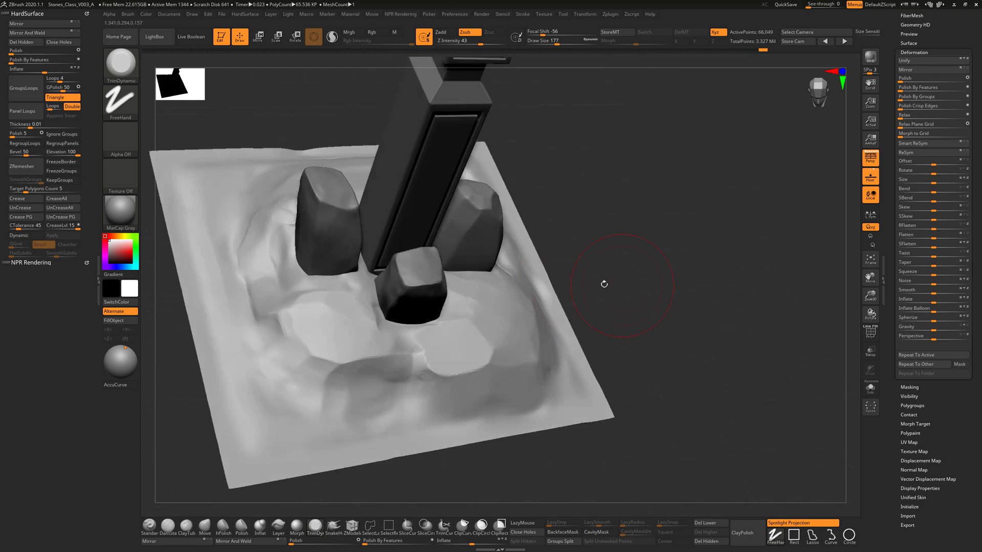
{"action": "left_click_drag", "start_coordinate": [285, 324], "coordinate": [274, 313]}
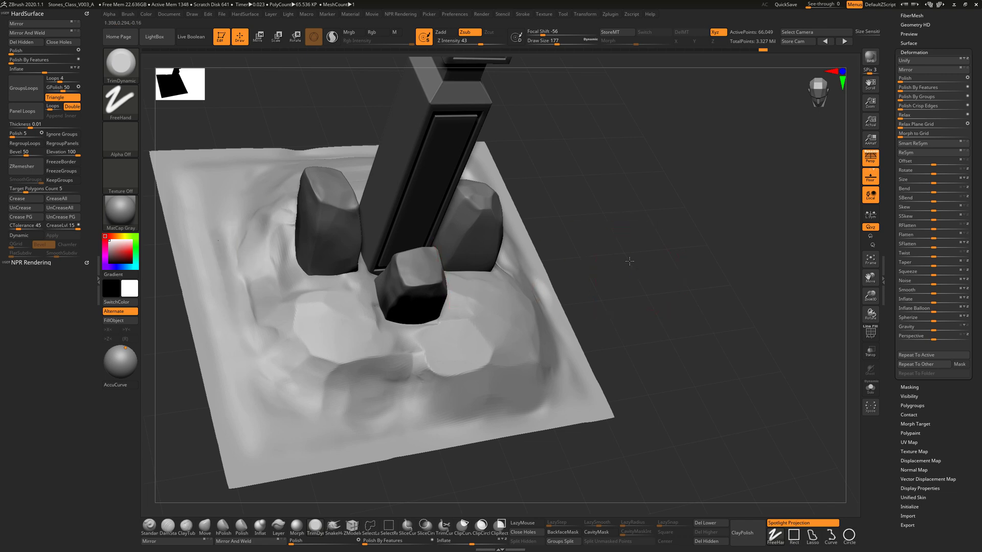
{"action": "left_click_drag", "start_coordinate": [629, 263], "coordinate": [629, 291]}
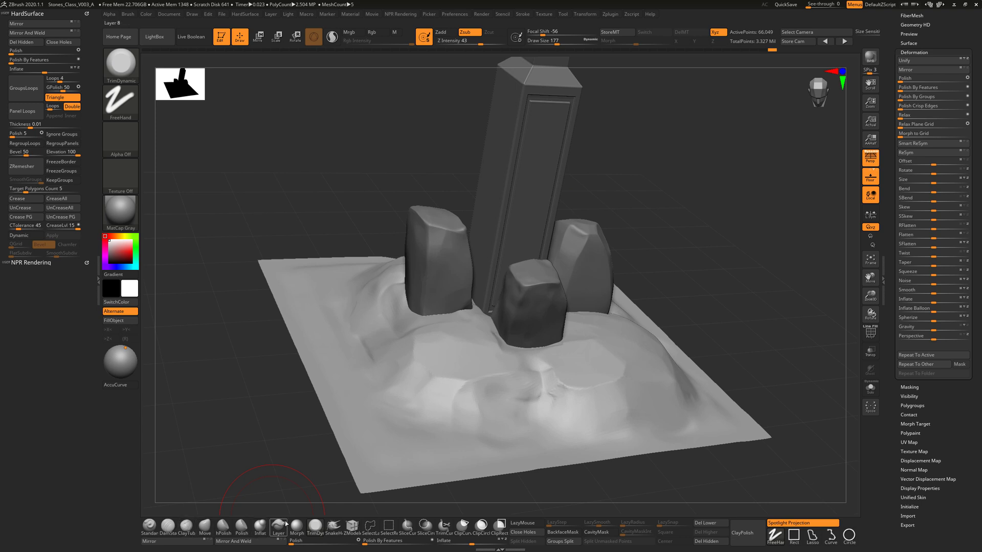
- Build up a rim of ground around the tall side stone's base with the ClayTubes brush at draw size 65
{"action": "left_click", "coordinate": [187, 527]}
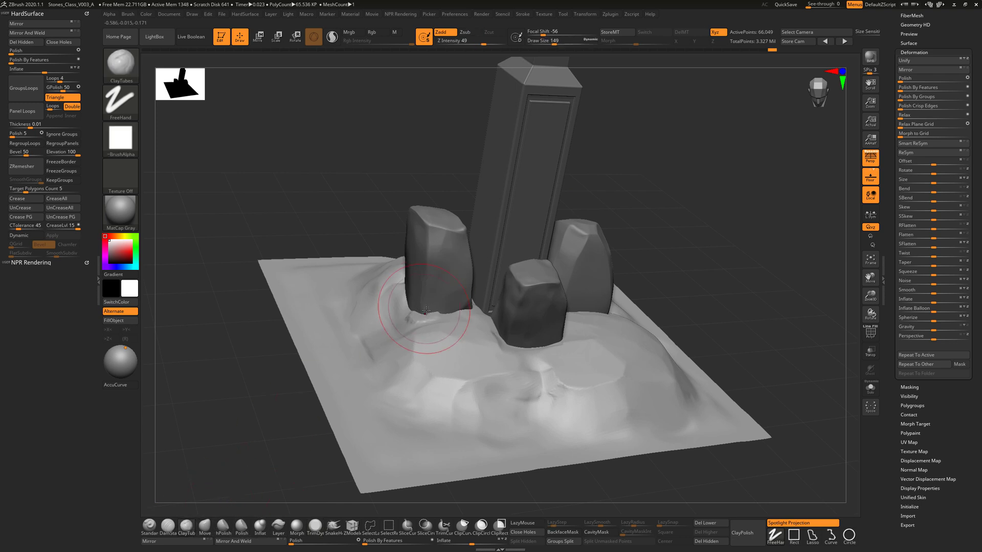
{"action": "key", "text": "bracketleft"}
{"action": "key", "text": "bracketleft"}
{"action": "key", "text": "bracketleft"}
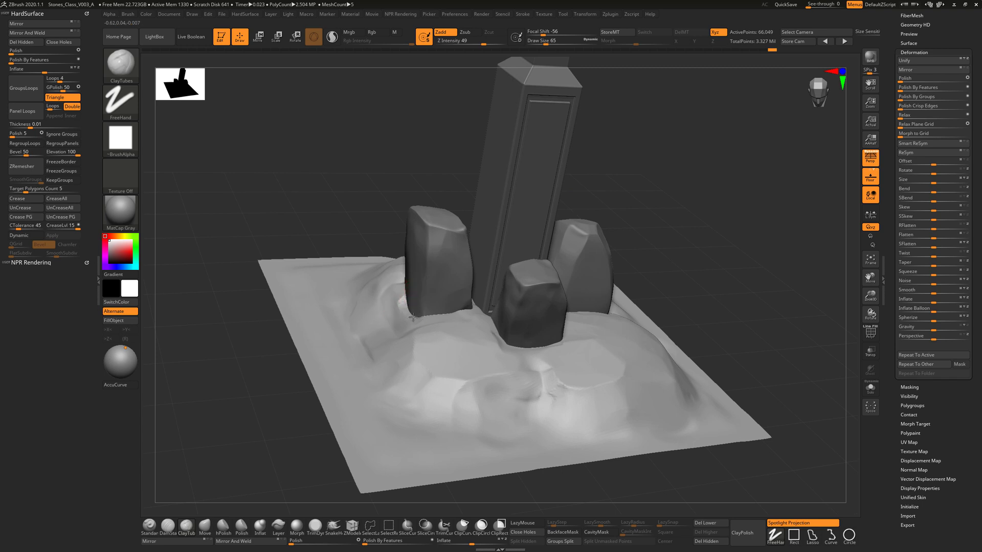
{"action": "left_click_drag", "start_coordinate": [674, 240], "coordinate": [617, 240]}
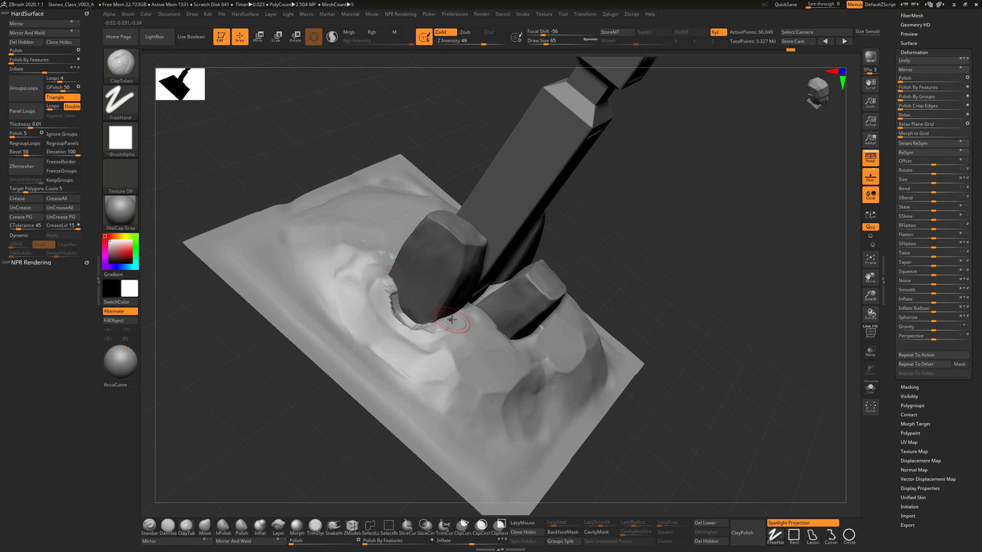
{"action": "left_click_drag", "start_coordinate": [668, 256], "coordinate": [476, 306]}
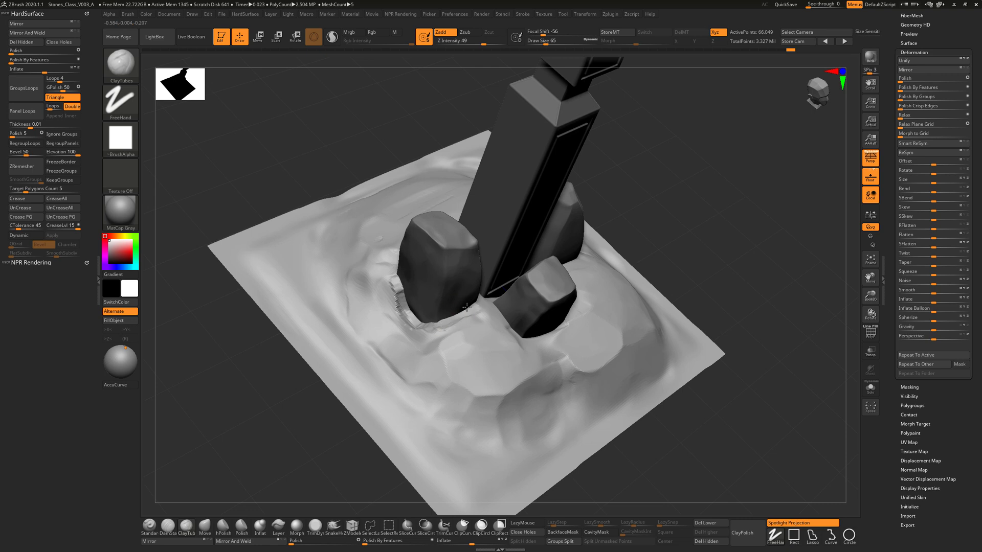
{"action": "left_click_drag", "start_coordinate": [659, 240], "coordinate": [485, 294]}
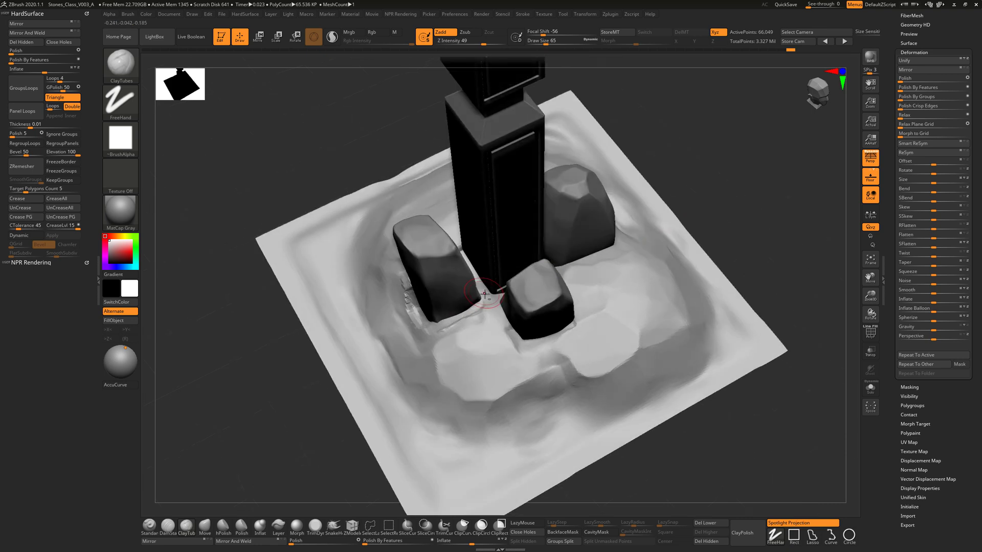
{"action": "left_click_drag", "start_coordinate": [716, 215], "coordinate": [445, 377]}
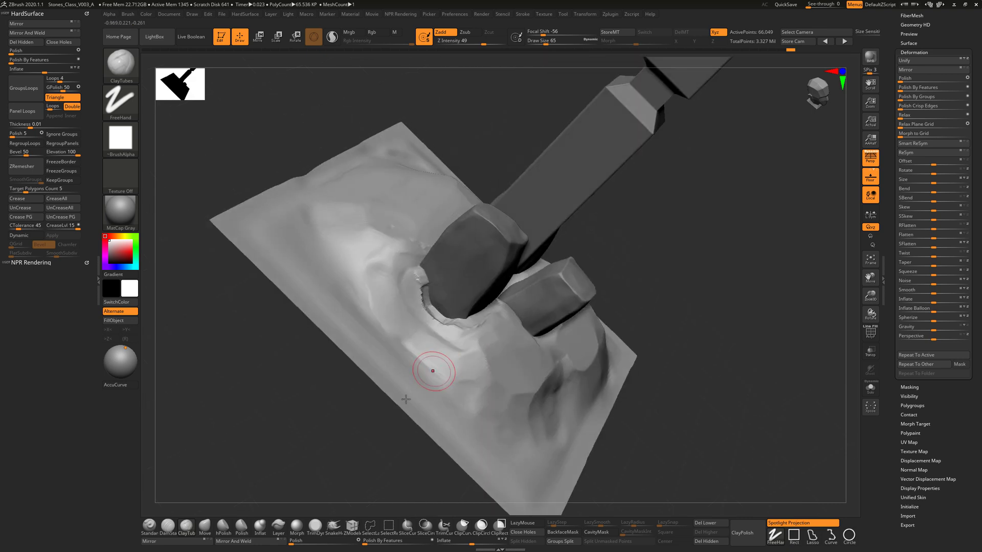
- Blend the built-up rim around the tall side stone into the terrain using TrimDynamic at draw size 71 and smoothing
{"action": "left_click", "coordinate": [315, 525]}
{"action": "key", "text": "s"}
{"action": "left_click_drag", "start_coordinate": [446, 313], "coordinate": [435, 315]}
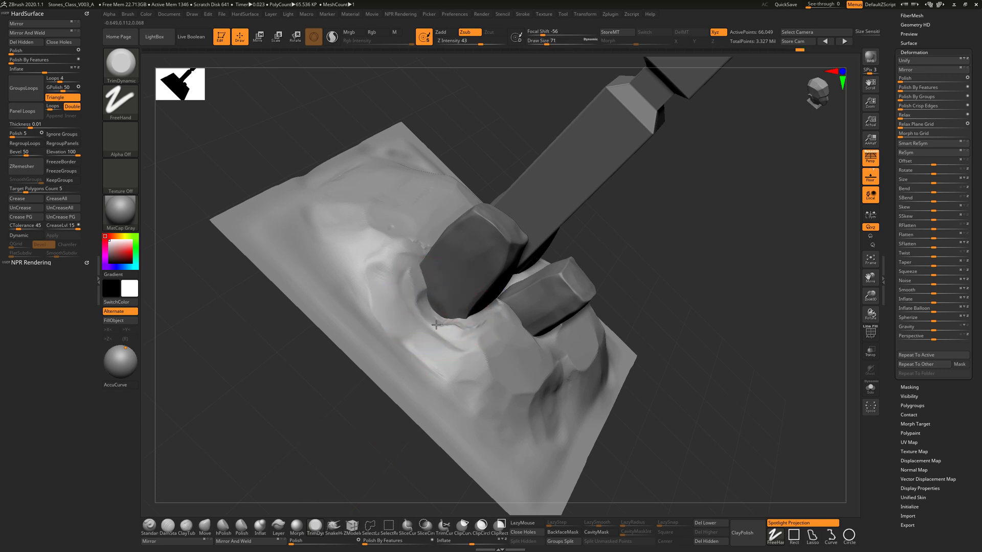
{"action": "left_click_drag", "start_coordinate": [436, 325], "coordinate": [462, 330]}
{"action": "left_click_drag", "start_coordinate": [641, 268], "coordinate": [496, 323]}
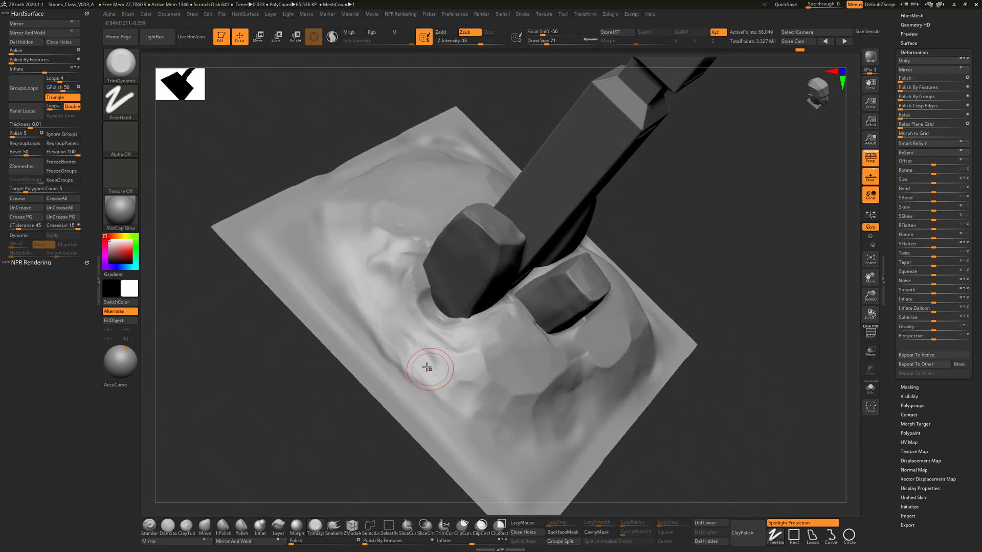
{"action": "key", "text": "shift"}
{"action": "mouse_move", "coordinate": [326, 210]}
{"action": "left_mouse_down", "text": "shift"}
{"action": "mouse_move", "coordinate": [377, 189]}
{"action": "mouse_move", "coordinate": [415, 149]}
{"action": "mouse_move", "coordinate": [562, 215]}
{"action": "mouse_move", "coordinate": [708, 247]}
{"action": "mouse_move", "coordinate": [673, 254]}
{"action": "mouse_move", "coordinate": [642, 223]}
{"action": "mouse_move", "coordinate": [730, 320]}
{"action": "mouse_move", "coordinate": [708, 333]}
{"action": "mouse_move", "coordinate": [716, 358]}
{"action": "left_mouse_up", "text": "shift"}
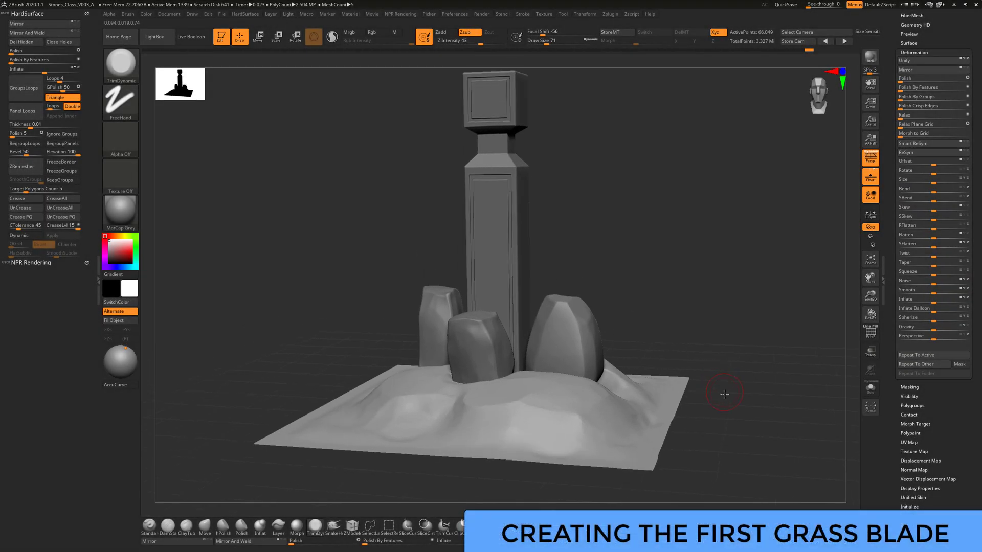
- Duplicate the Stone_Side_03 subtool as a starting copy for the grass blade
{"action": "mouse_move", "coordinate": [725, 394]}
{"action": "left_mouse_down"}
{"action": "mouse_move", "coordinate": [725, 402]}
{"action": "mouse_move", "coordinate": [729, 391]}
{"action": "left_mouse_up"}
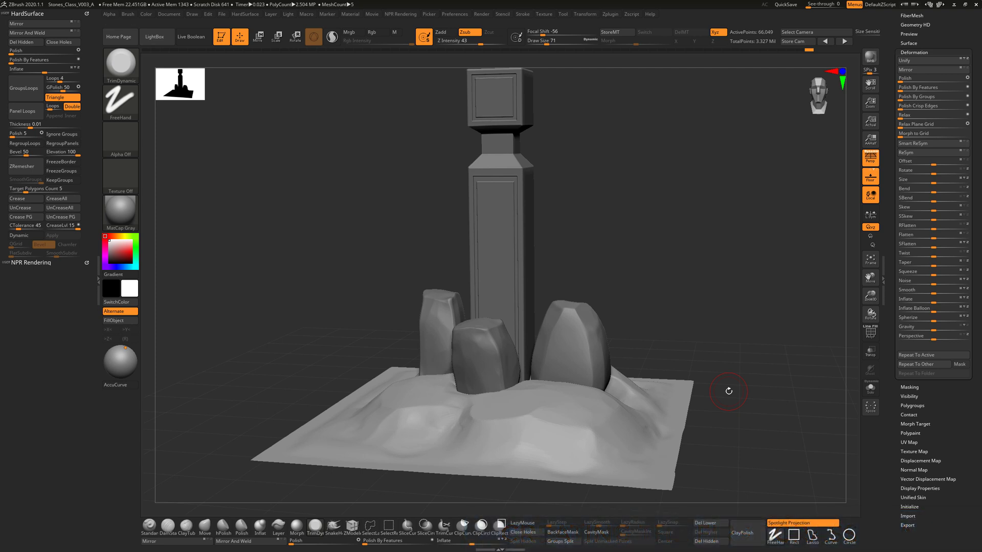
{"action": "left_click_drag", "start_coordinate": [892, 51], "coordinate": [894, 104]}
{"action": "left_click", "coordinate": [908, 125]}
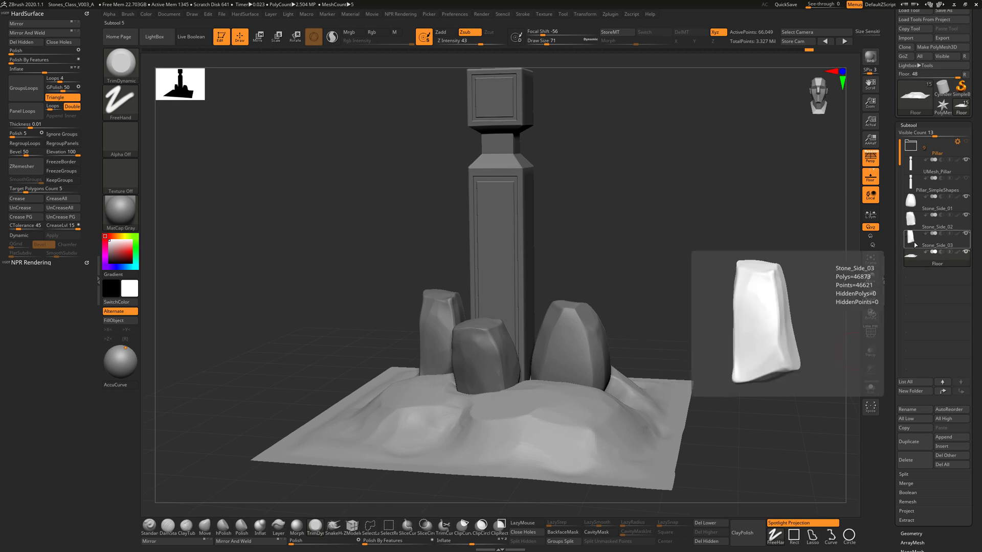
{"action": "mouse_move", "coordinate": [915, 263]}
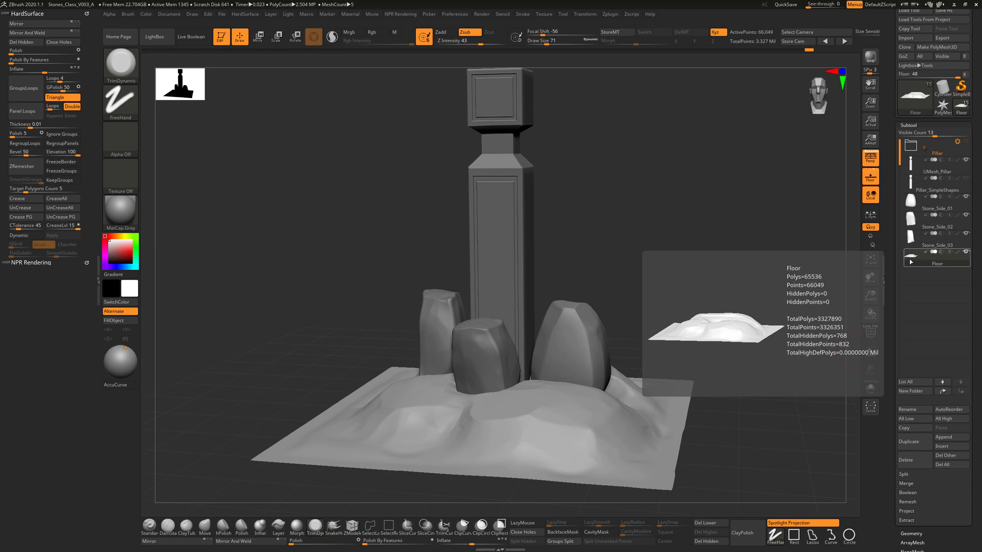
{"action": "left_click", "coordinate": [937, 241]}
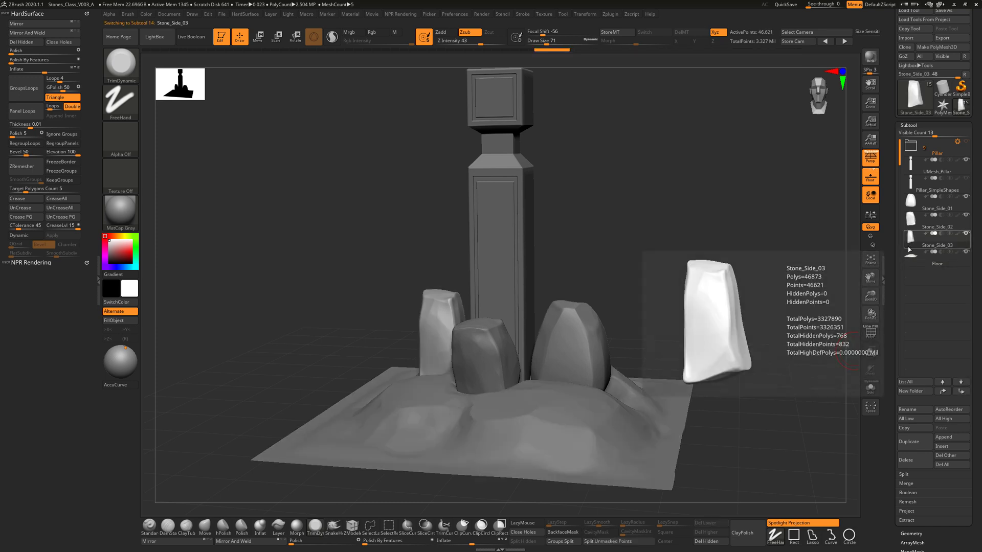
{"action": "left_click", "coordinate": [916, 443]}
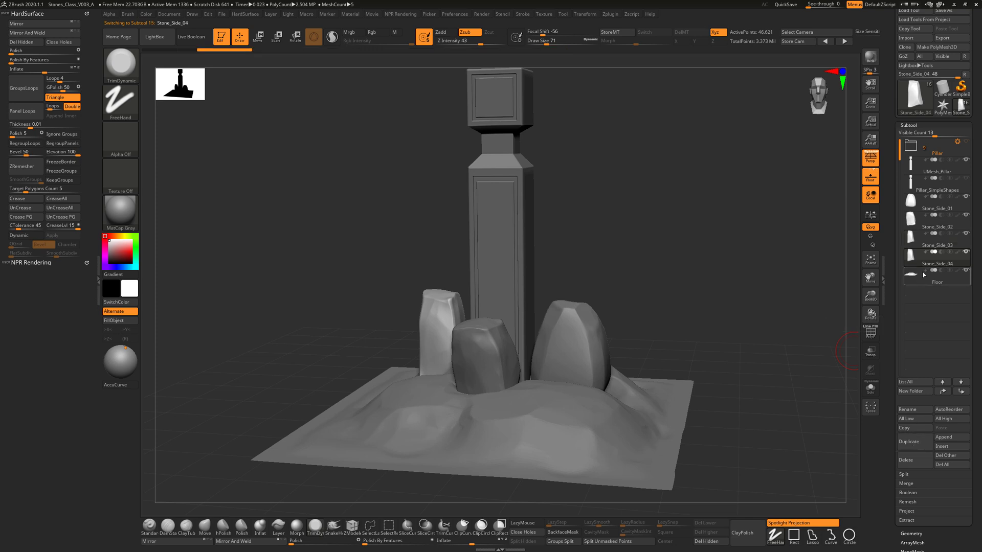
- Rename the duplicated stone subtool as GrasBlade_001
{"action": "left_click", "coordinate": [916, 410]}
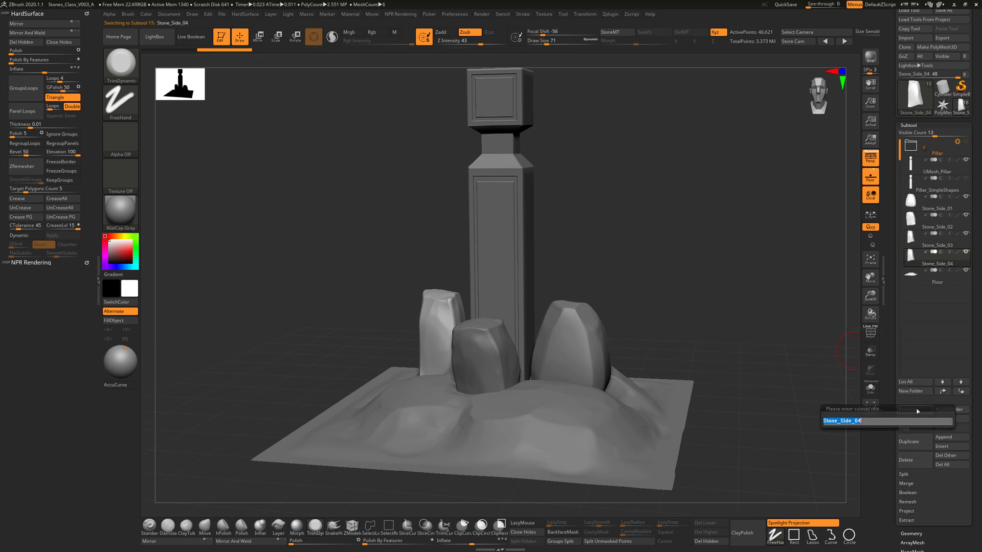
{"action": "type", "text": "GrasBlade_0"}
{"action": "key", "text": "Return"}
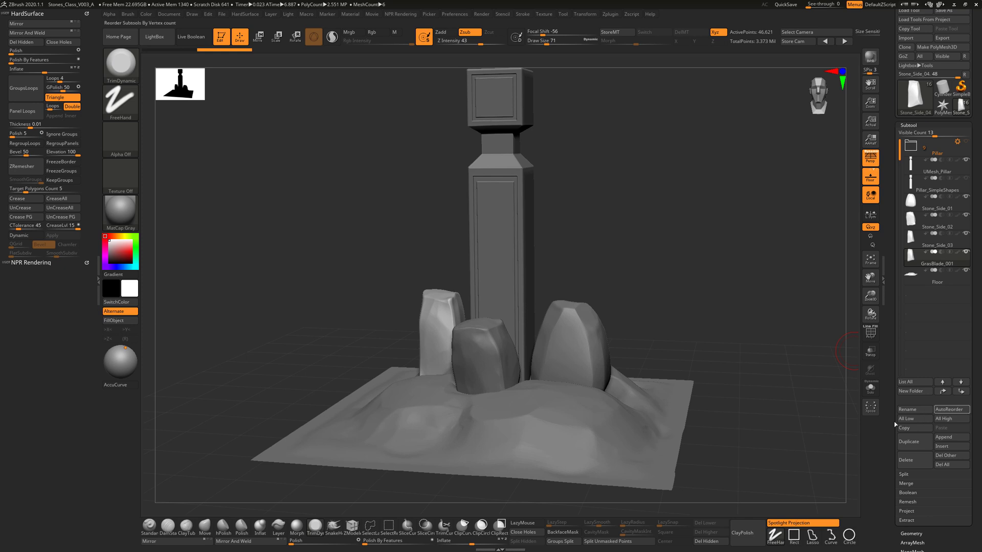
- Isolate the grass blade subtool in Solo mode and replace its stone mesh with an initialized QCube
{"action": "left_click", "coordinate": [870, 387]}
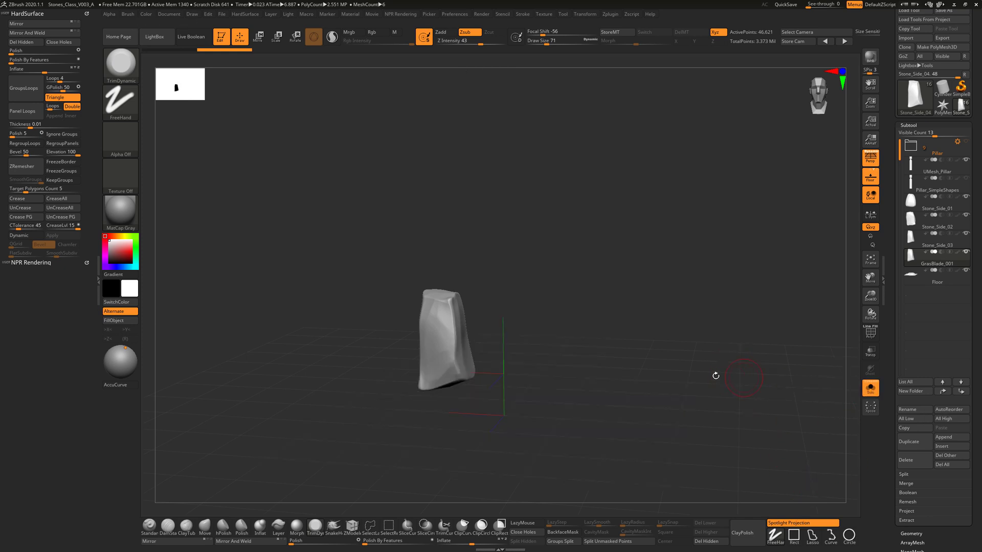
{"action": "left_click", "coordinate": [908, 442]}
{"action": "scroll", "coordinate": [903, 410], "scroll_direction": "down", "scroll_amount": 10}
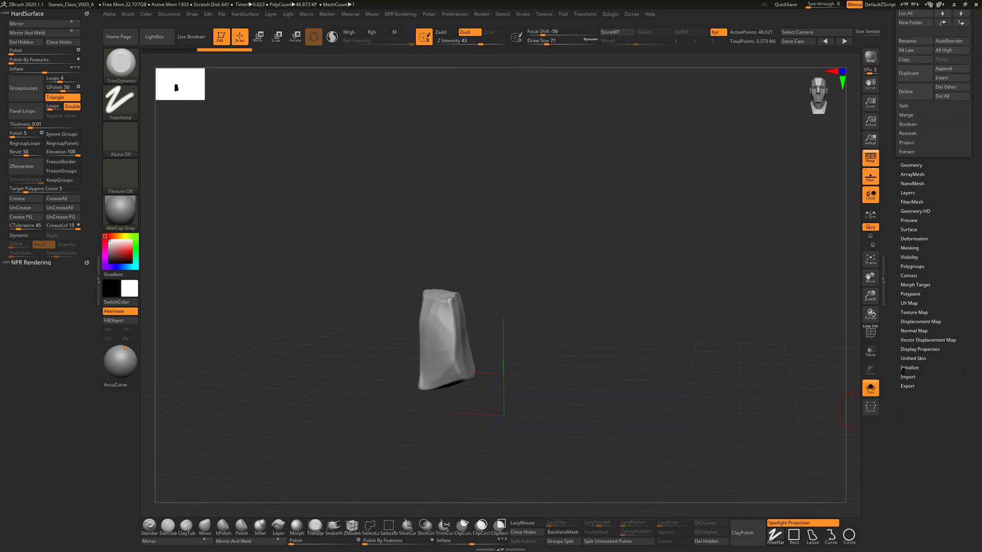
{"action": "left_click", "coordinate": [909, 366]}
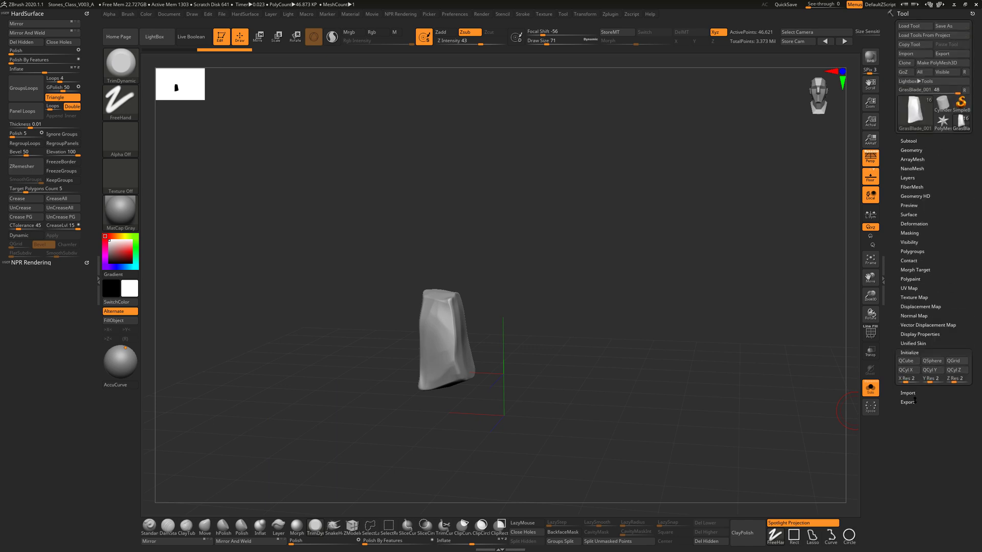
{"action": "left_click", "coordinate": [908, 361]}
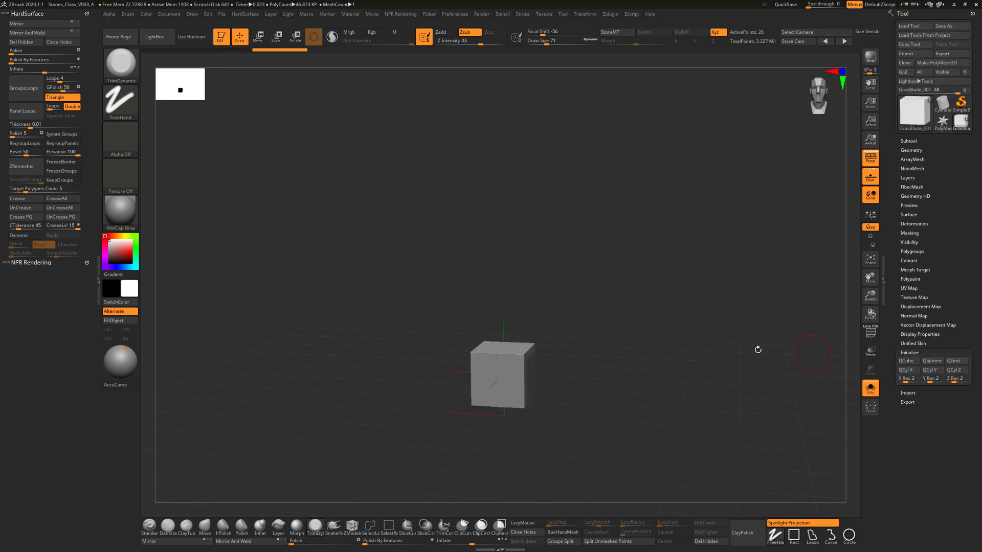
- Show the polyframe and rebuild the cube as a tall column with Y Res 12
{"action": "left_click", "coordinate": [872, 334]}
{"action": "left_click_drag", "start_coordinate": [666, 337], "coordinate": [729, 367], "text": "alt"}
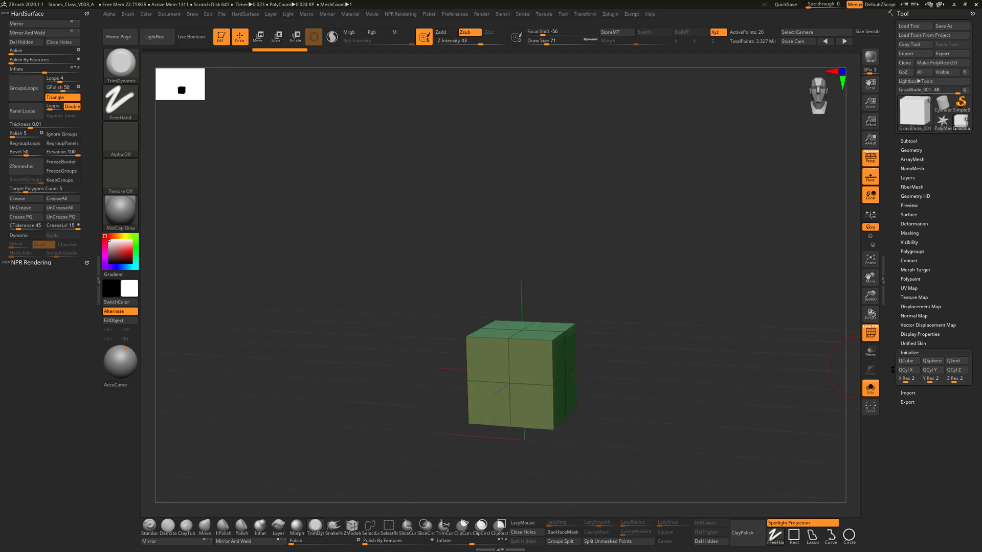
{"action": "left_click_drag", "start_coordinate": [934, 383], "coordinate": [936, 382]}
{"action": "left_click", "coordinate": [932, 382]}
{"action": "type", "text": "12"}
{"action": "key", "text": "Return"}
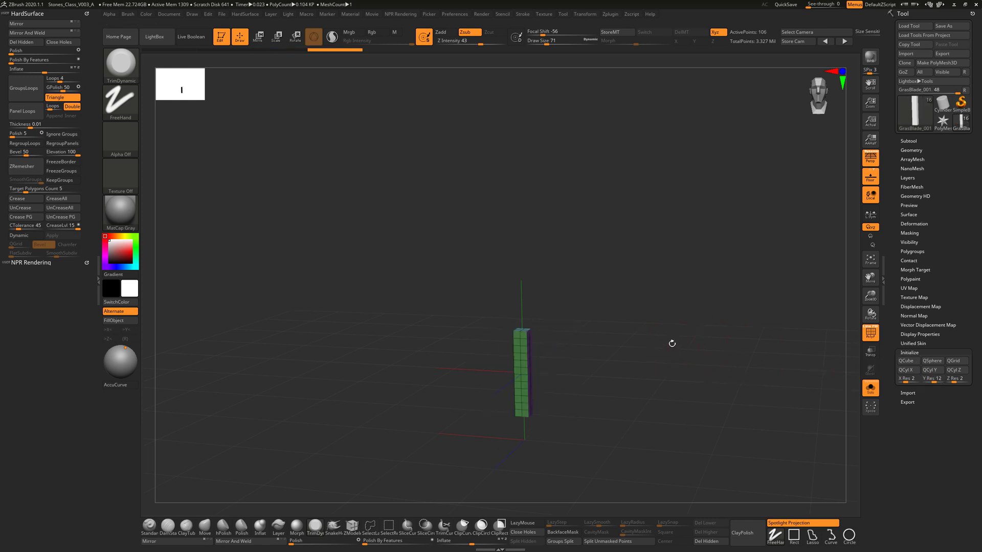
{"action": "left_click_drag", "start_coordinate": [672, 343], "coordinate": [670, 345]}
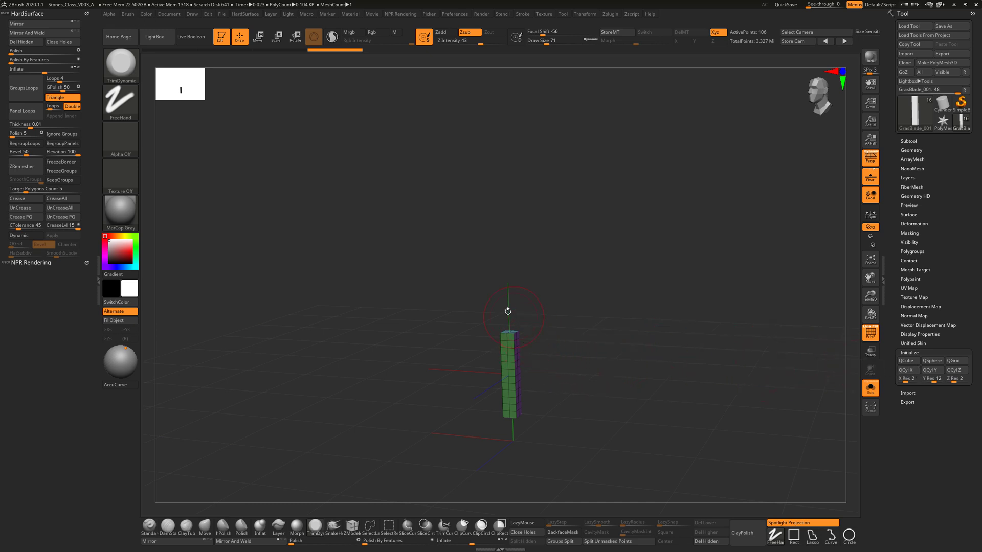
{"action": "mouse_move", "coordinate": [598, 347]}
{"action": "left_mouse_down"}
{"action": "mouse_move", "coordinate": [613, 374]}
{"action": "mouse_move", "coordinate": [631, 339]}
{"action": "mouse_move", "coordinate": [624, 331]}
{"action": "left_mouse_up"}
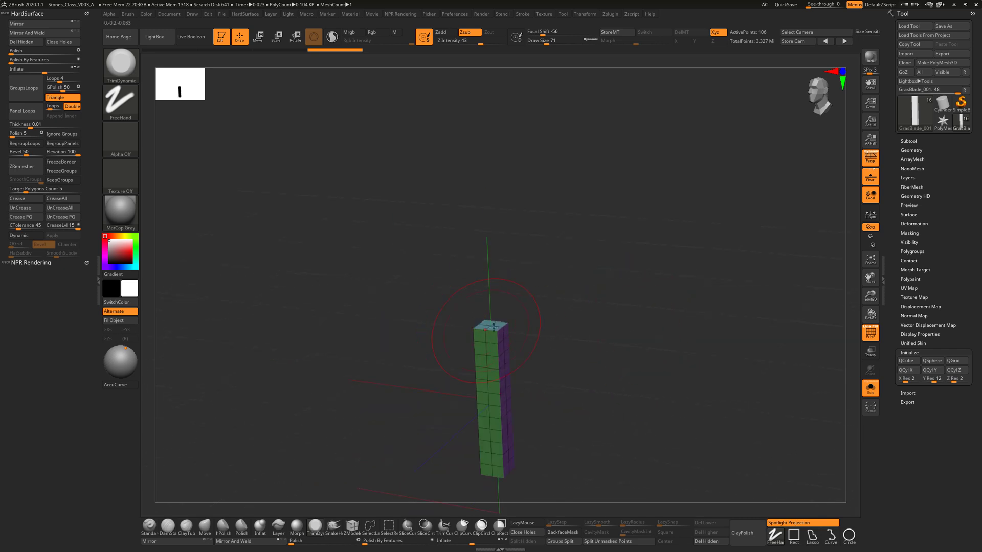
{"action": "left_click_drag", "start_coordinate": [527, 319], "coordinate": [558, 282]}
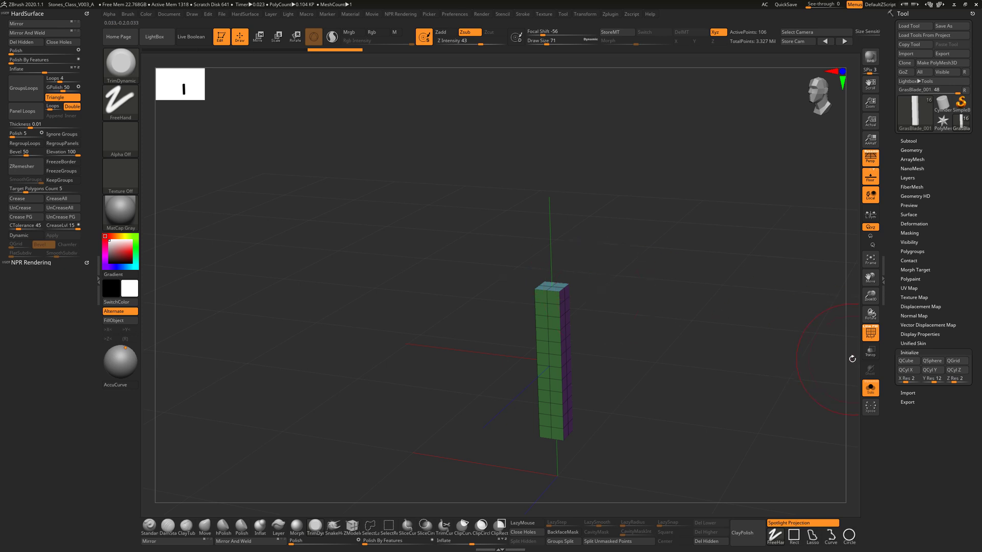
- Set X Res and Z Res to 1 and reinitialize the blade mesh as a QCube
{"action": "left_click", "coordinate": [932, 370]}
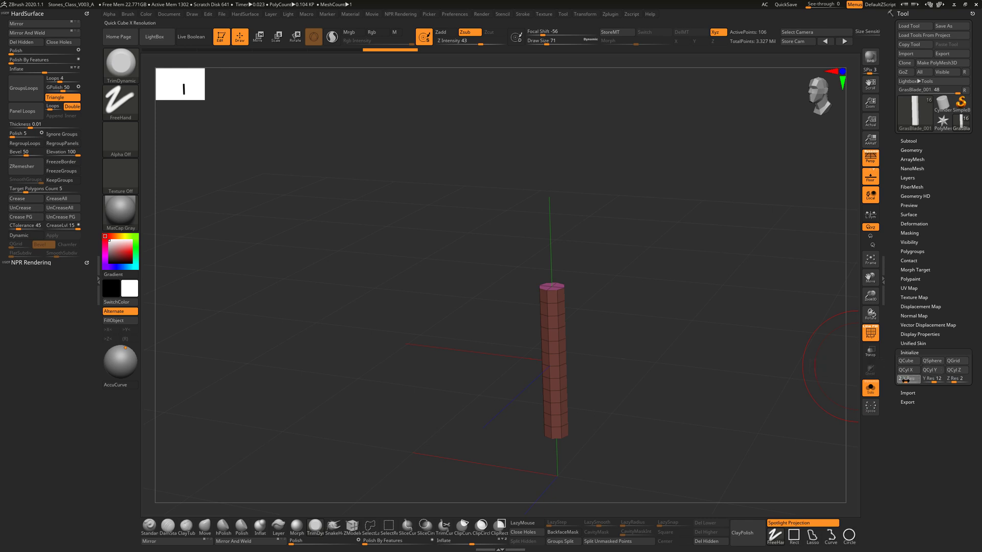
{"action": "left_click", "coordinate": [939, 373]}
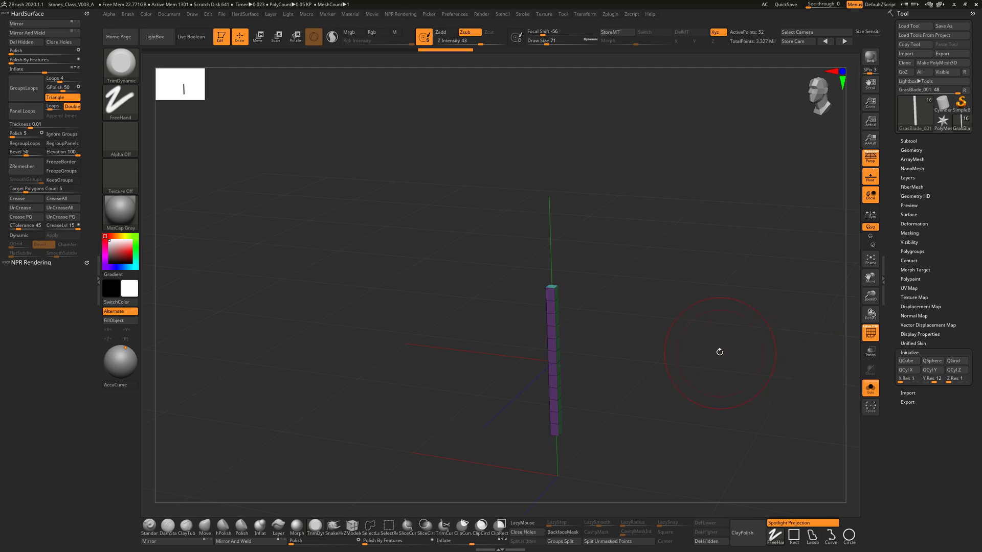
{"action": "left_click_drag", "start_coordinate": [655, 335], "coordinate": [637, 320]}
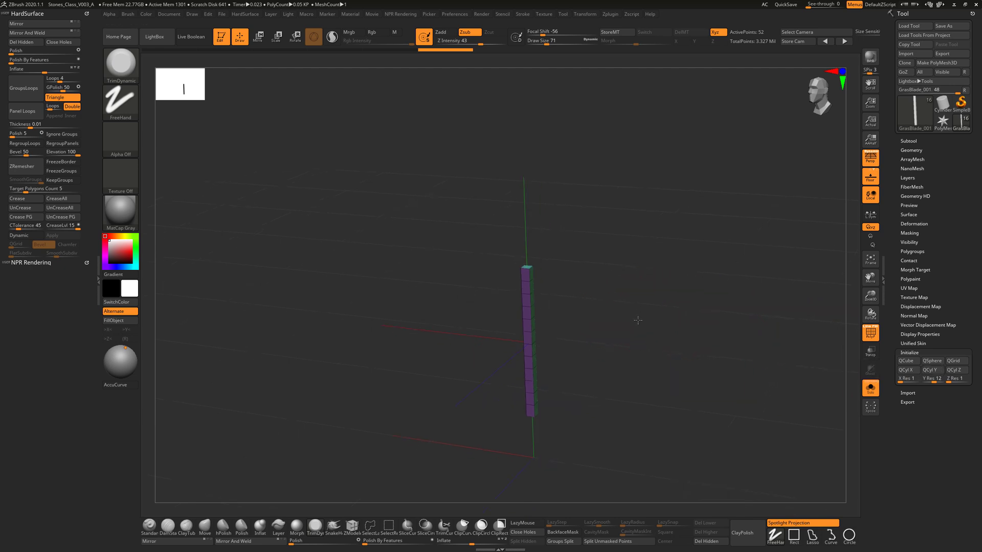
{"action": "left_click", "coordinate": [905, 363]}
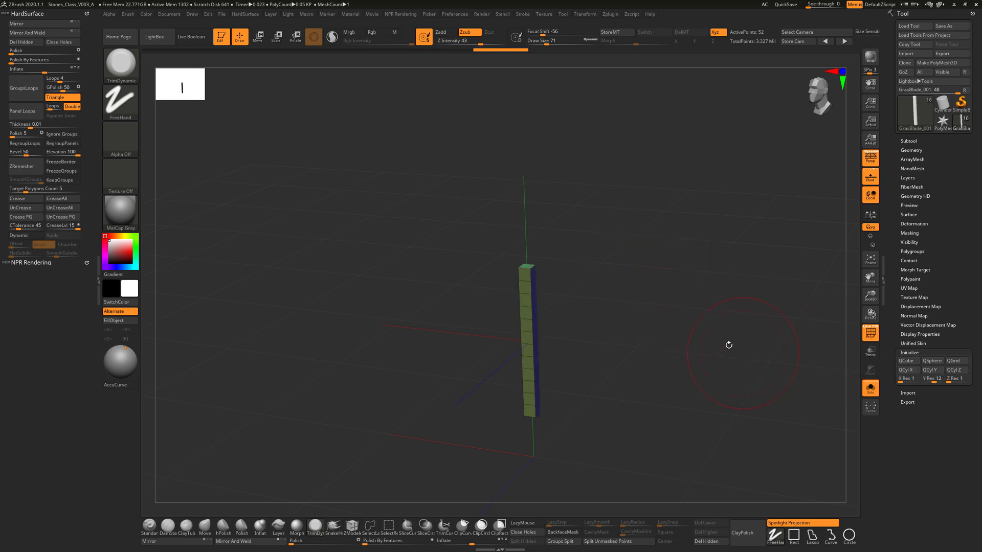
- Switch to the ZModeler brush and reduce the draw size to 7
{"action": "mouse_move", "coordinate": [597, 301]}
{"action": "left_mouse_down"}
{"action": "mouse_move", "coordinate": [605, 305]}
{"action": "mouse_move", "coordinate": [600, 276]}
{"action": "mouse_move", "coordinate": [569, 287]}
{"action": "mouse_move", "coordinate": [628, 248]}
{"action": "left_mouse_up"}
{"action": "key", "text": "s"}
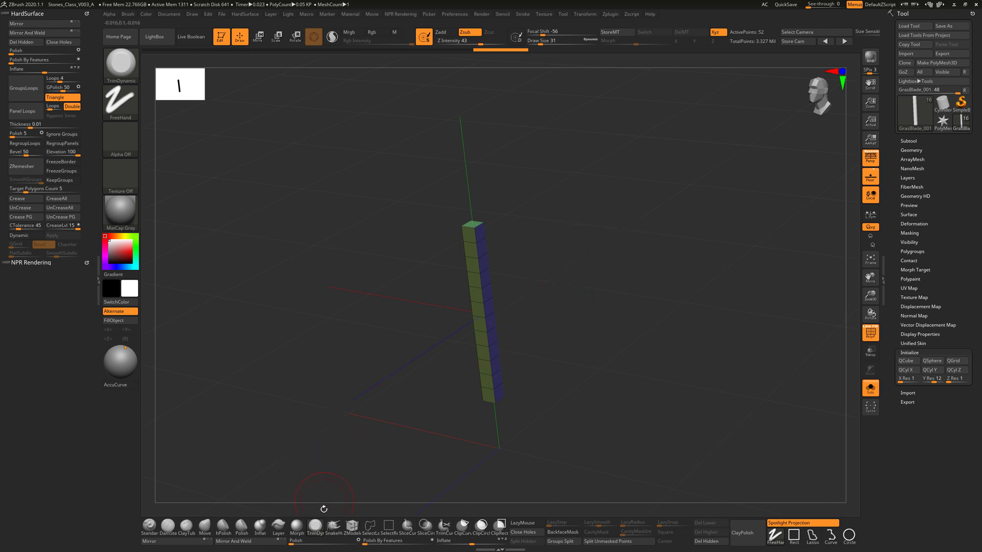
{"action": "left_click", "coordinate": [352, 527]}
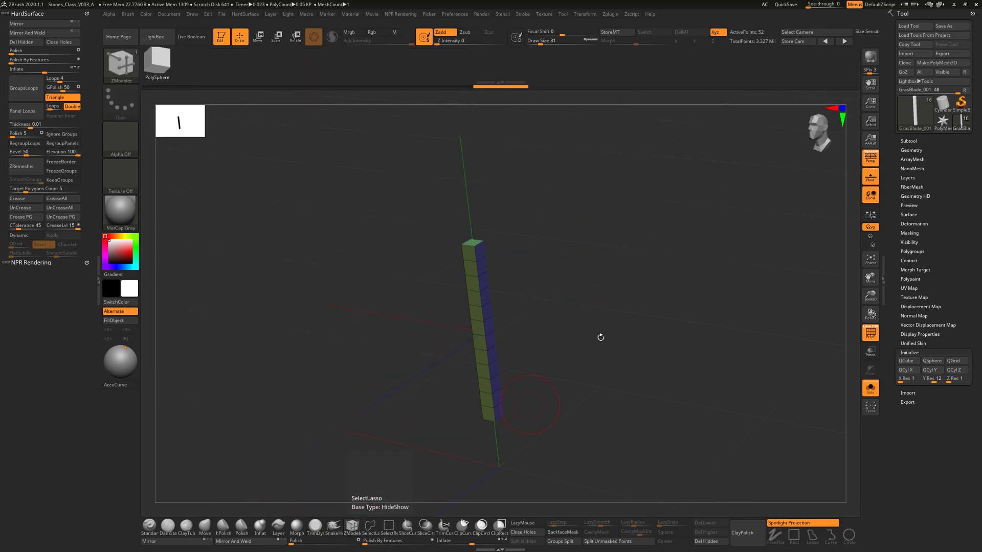
{"action": "mouse_move", "coordinate": [553, 258]}
{"action": "left_mouse_down"}
{"action": "mouse_move", "coordinate": [583, 283]}
{"action": "mouse_move", "coordinate": [573, 285]}
{"action": "left_mouse_up"}
{"action": "key", "text": "s"}
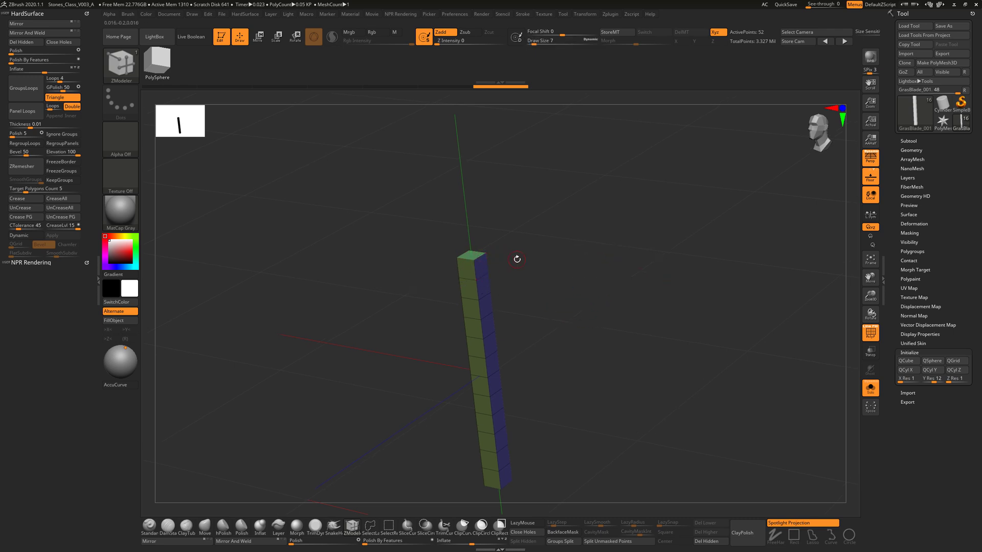
- Try to move a corner point at the column's top end with the ZModeler brush
{"action": "left_click_drag", "start_coordinate": [517, 259], "coordinate": [552, 267]}
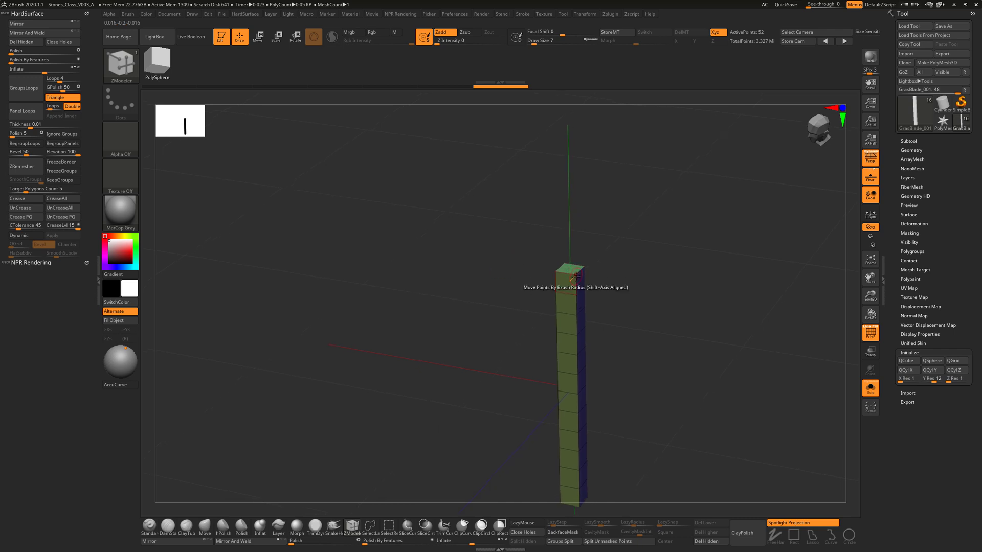
{"action": "left_click_drag", "start_coordinate": [625, 275], "coordinate": [582, 245]}
{"action": "left_click", "coordinate": [532, 130]}
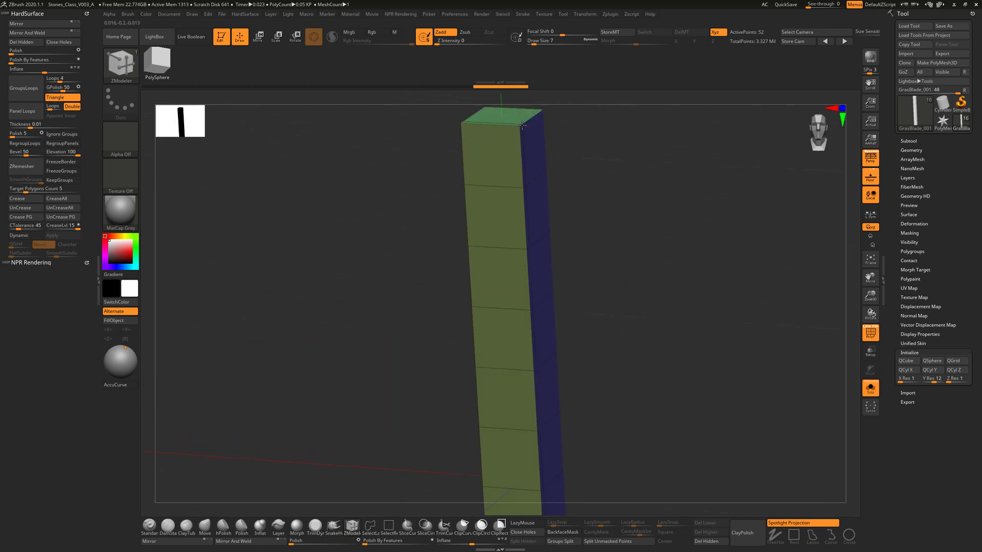
{"action": "key", "text": "ctrl+z"}
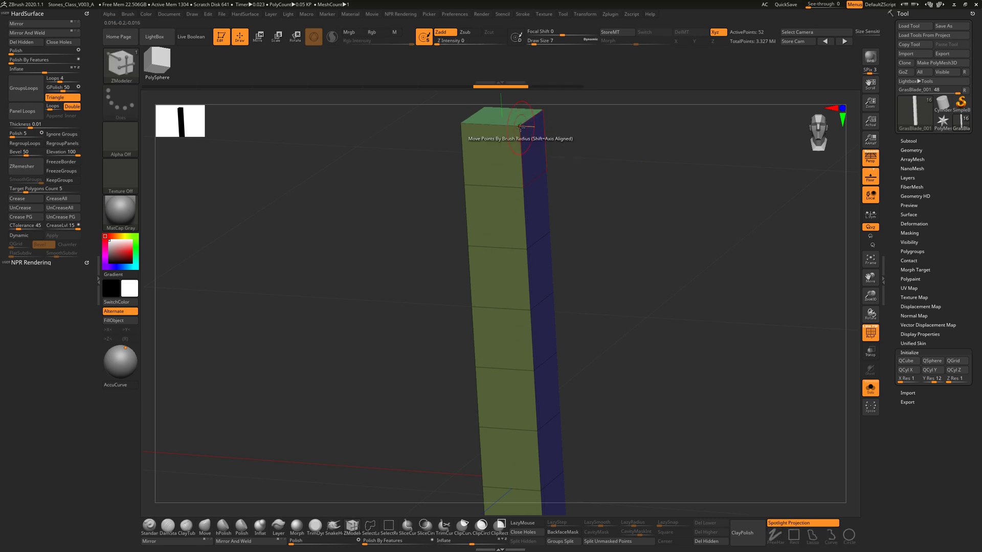
- Set the ZModeler edge action to Delete with EdgeLoop Complete as its target
{"action": "left_click_drag", "start_coordinate": [590, 163], "coordinate": [625, 243], "text": "alt"}
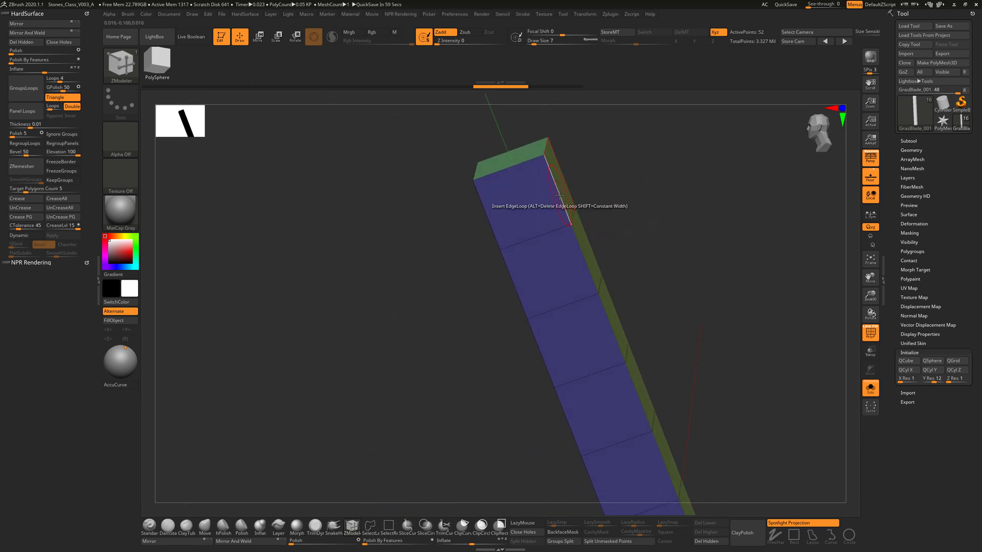
{"action": "key", "text": "space"}
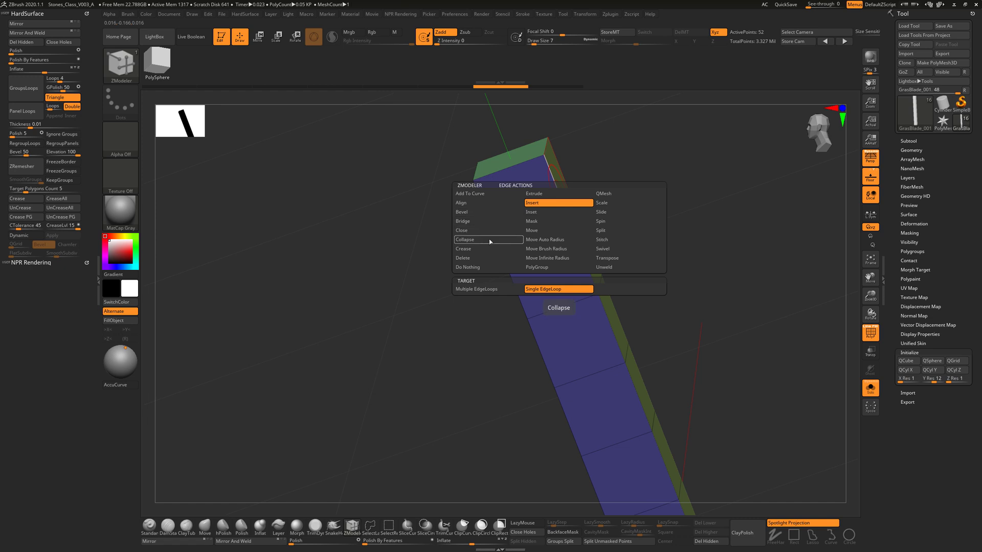
{"action": "left_click", "coordinate": [487, 259]}
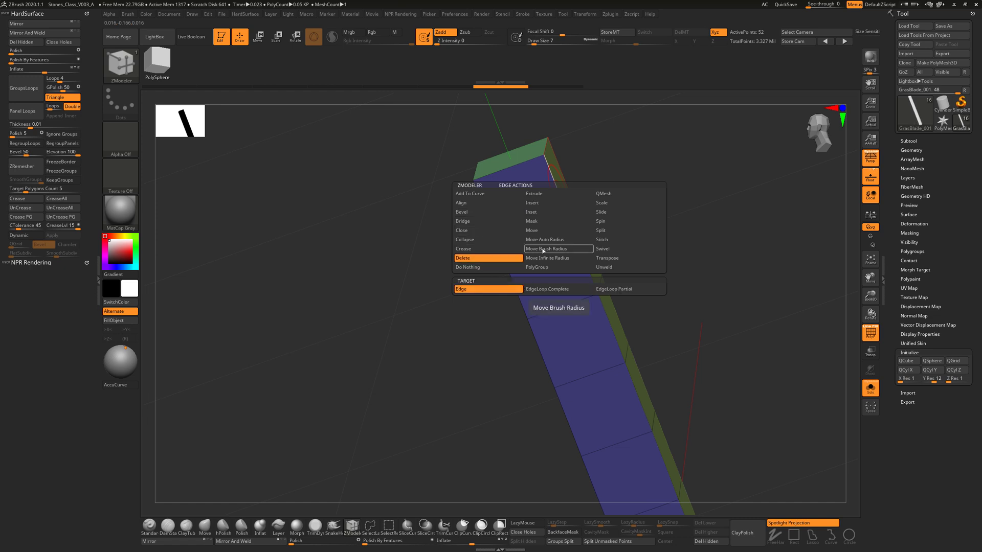
{"action": "left_click", "coordinate": [550, 294]}
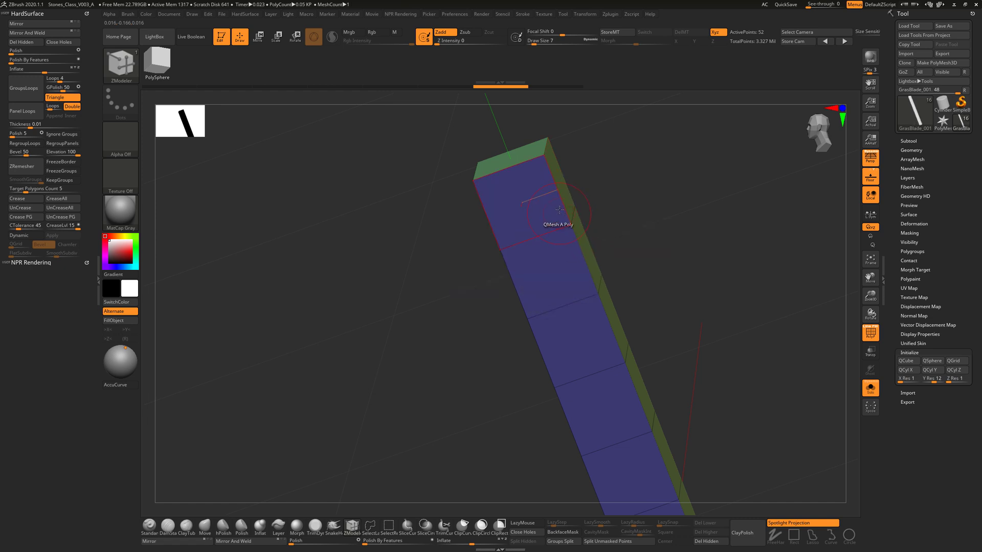
- Try the edge loop deletion on the long edge of the column's topmost segment
{"action": "left_click", "coordinate": [562, 214]}
{"action": "mouse_move", "coordinate": [595, 205]}
{"action": "left_mouse_down"}
{"action": "mouse_move", "coordinate": [639, 236]}
{"action": "mouse_move", "coordinate": [616, 228]}
{"action": "left_mouse_up"}
{"action": "key", "text": "ctrl+z"}
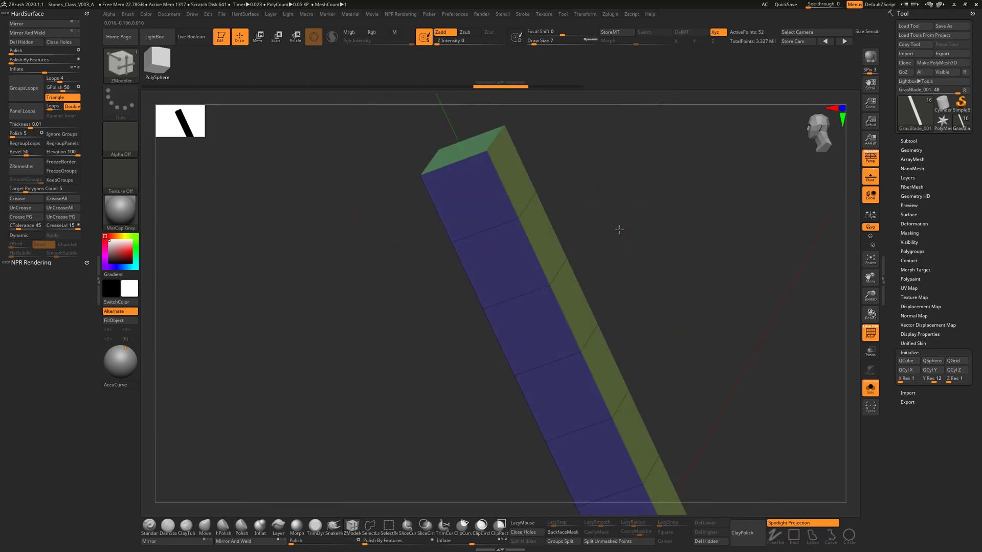
- Set the draw size to 1 and try deleting edge loops near the column's top end, undoing the deletion
{"action": "key", "text": "s"}
{"action": "left_click_drag", "start_coordinate": [507, 174], "coordinate": [496, 174]}
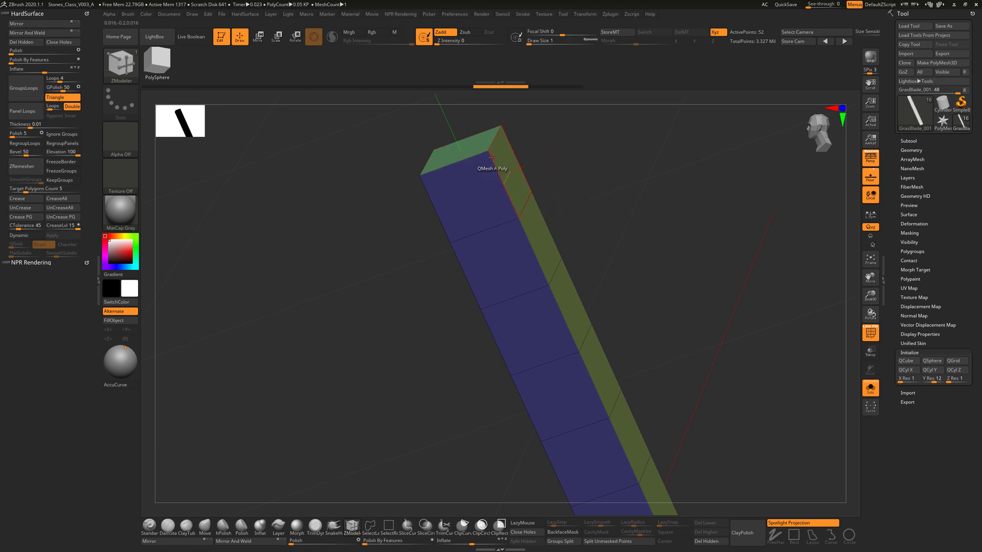
{"action": "left_click", "coordinate": [491, 228]}
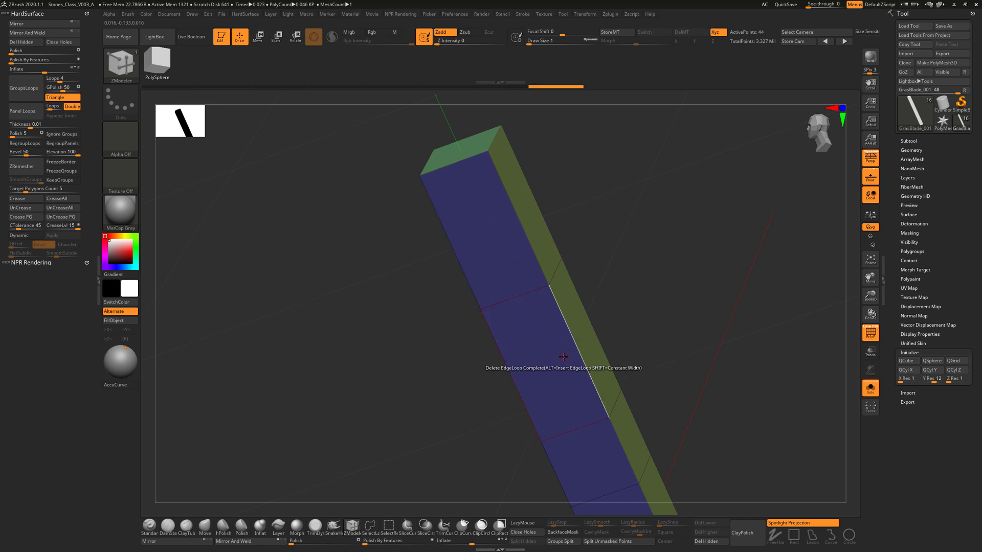
{"action": "key", "text": "ctrl+z"}
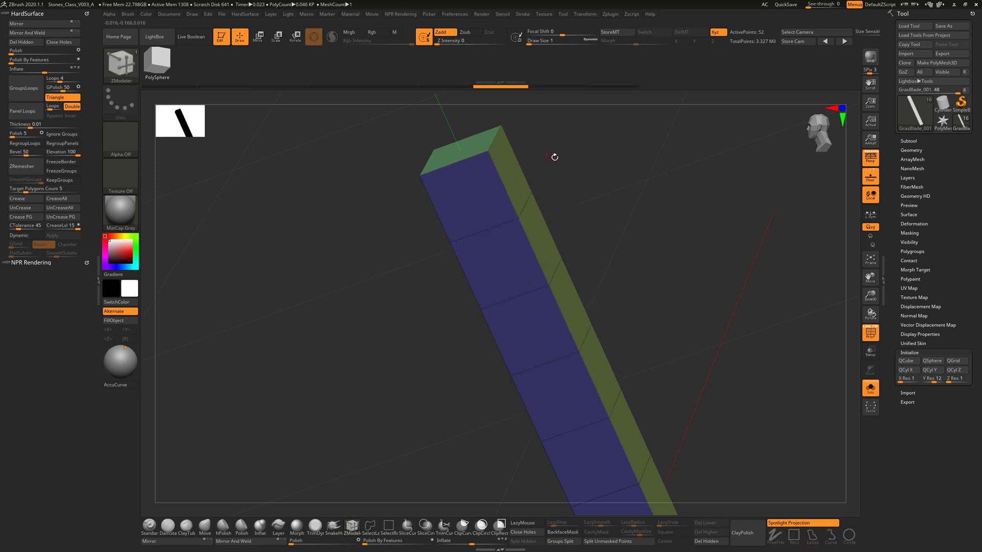
{"action": "left_click_drag", "start_coordinate": [552, 158], "coordinate": [539, 157]}
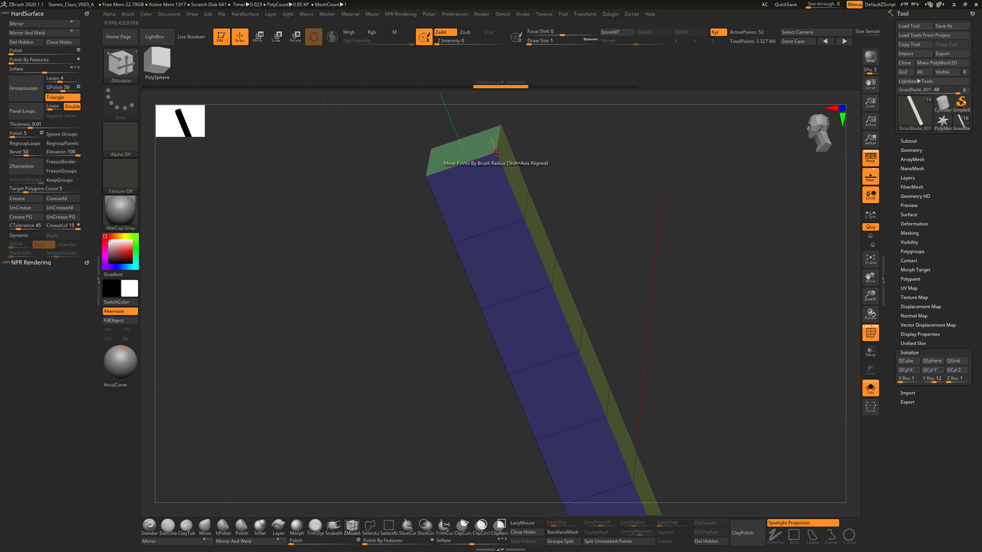
- Set the ZModeler point action to Stitch and stitch the pair of points on the column's topmost front edge together
{"action": "key", "text": "space"}
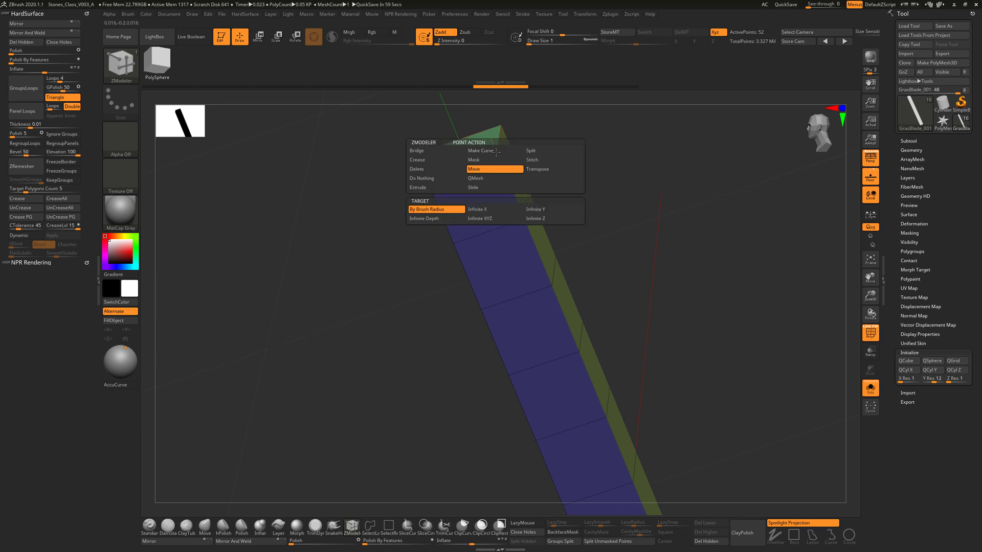
{"action": "left_click", "coordinate": [532, 159]}
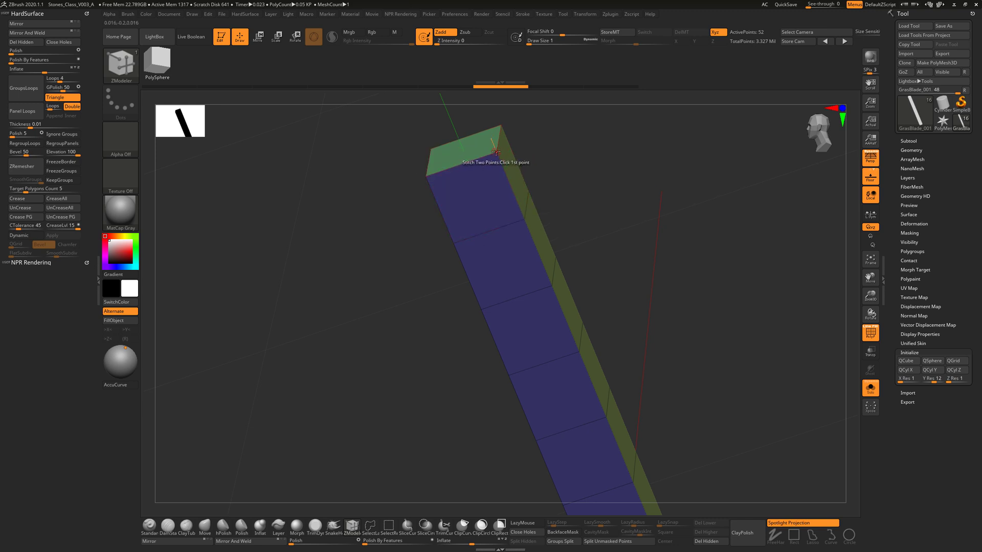
{"action": "left_click", "coordinate": [495, 152]}
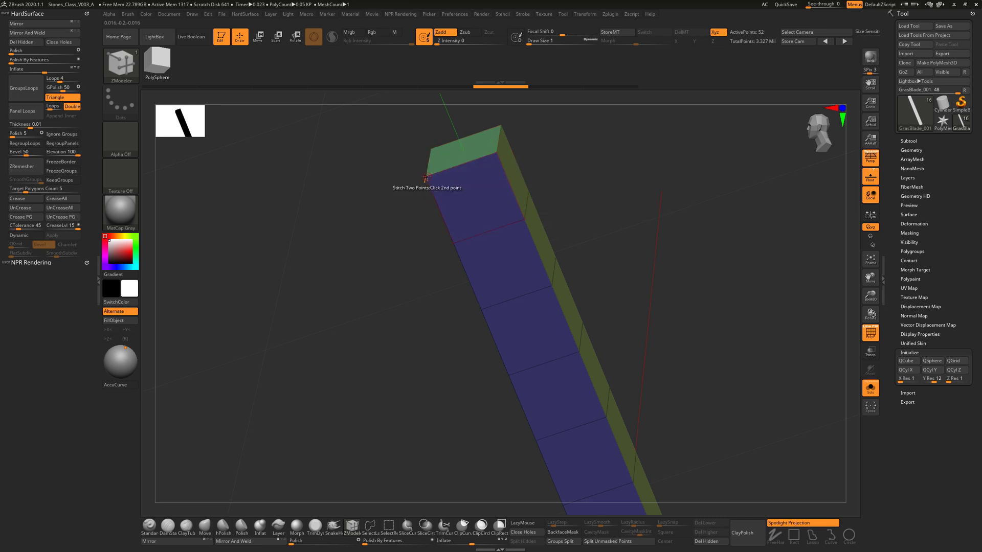
{"action": "left_click", "coordinate": [496, 209]}
{"action": "left_click_drag", "start_coordinate": [568, 199], "coordinate": [494, 188]}
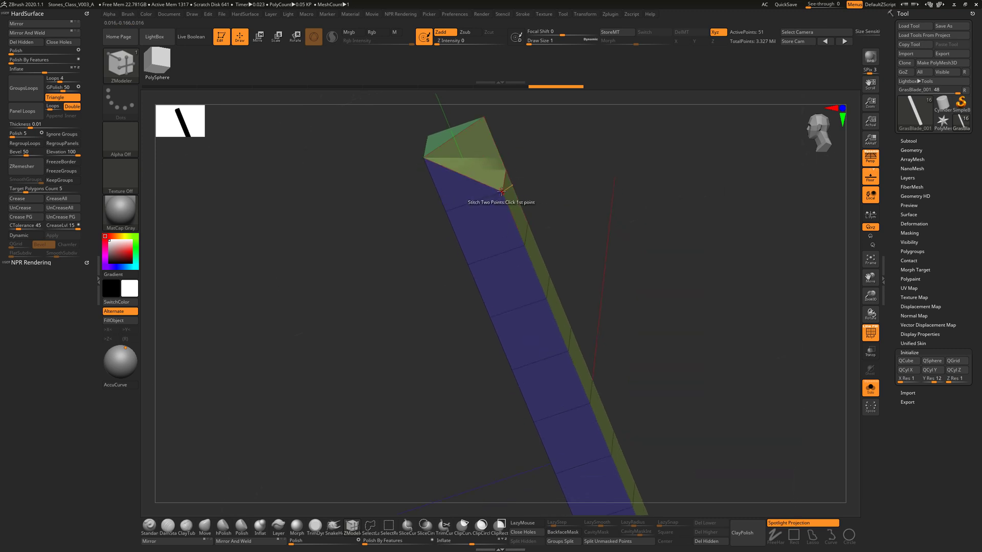
- Stitch the successive pairs of front points down the upper half of the column, collapsing its front face
{"action": "left_click", "coordinate": [501, 191]}
{"action": "left_click", "coordinate": [519, 246]}
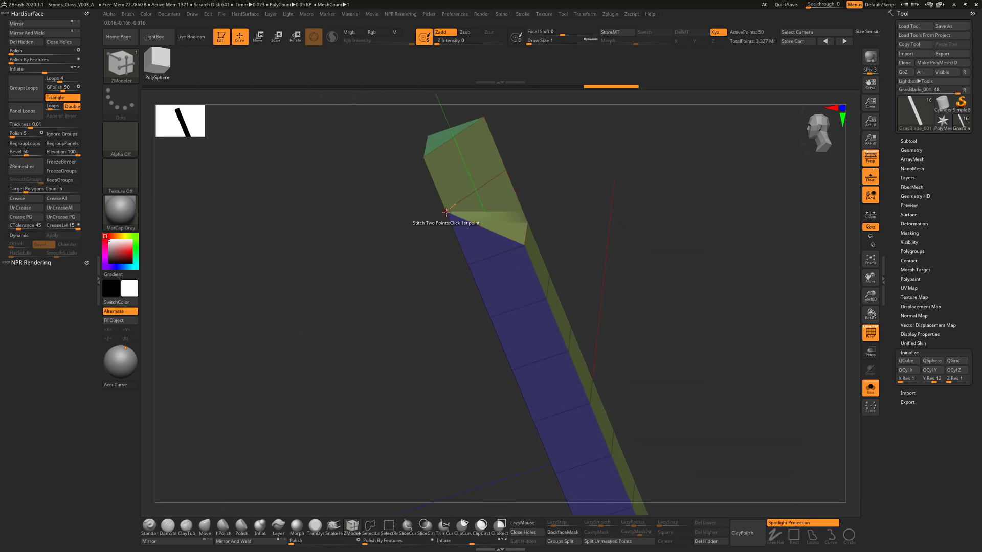
{"action": "left_click", "coordinate": [524, 245]}
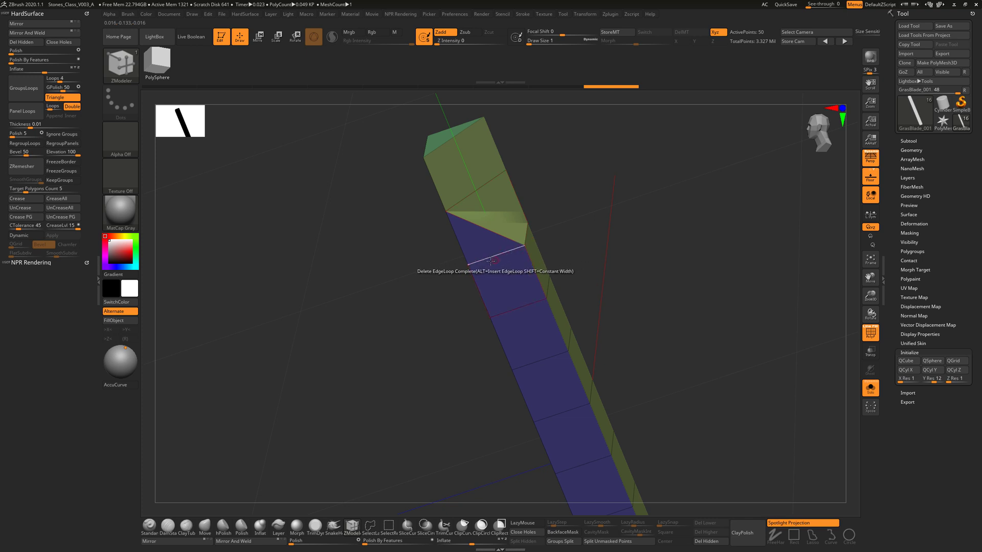
{"action": "left_click", "coordinate": [467, 264]}
{"action": "left_click_drag", "start_coordinate": [566, 233], "coordinate": [591, 202]}
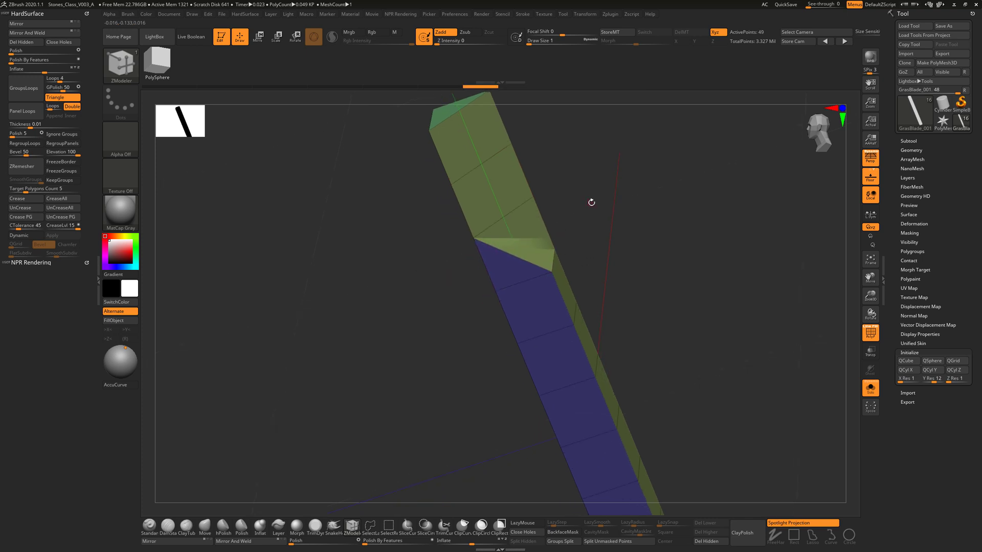
{"action": "left_click", "coordinate": [551, 272]}
{"action": "left_click", "coordinate": [497, 290]}
{"action": "left_click", "coordinate": [521, 344]}
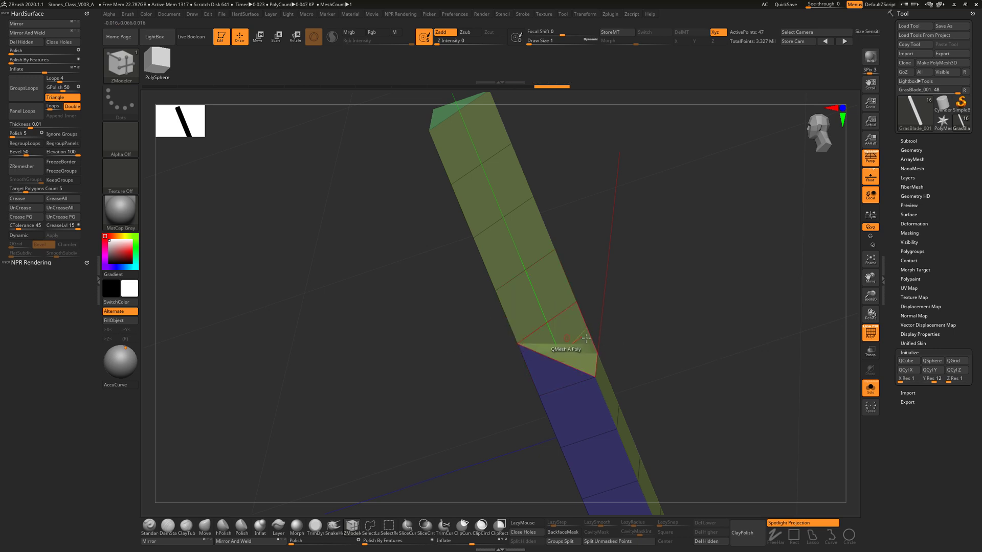
{"action": "left_click_drag", "start_coordinate": [521, 344], "coordinate": [550, 320]}
{"action": "left_click", "coordinate": [549, 321]}
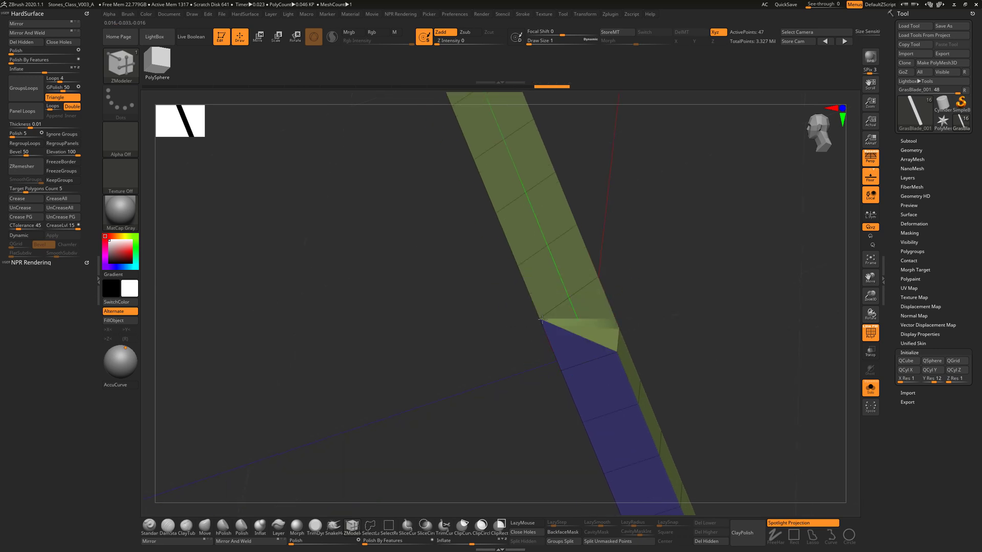
{"action": "left_click_drag", "start_coordinate": [604, 286], "coordinate": [568, 282]}
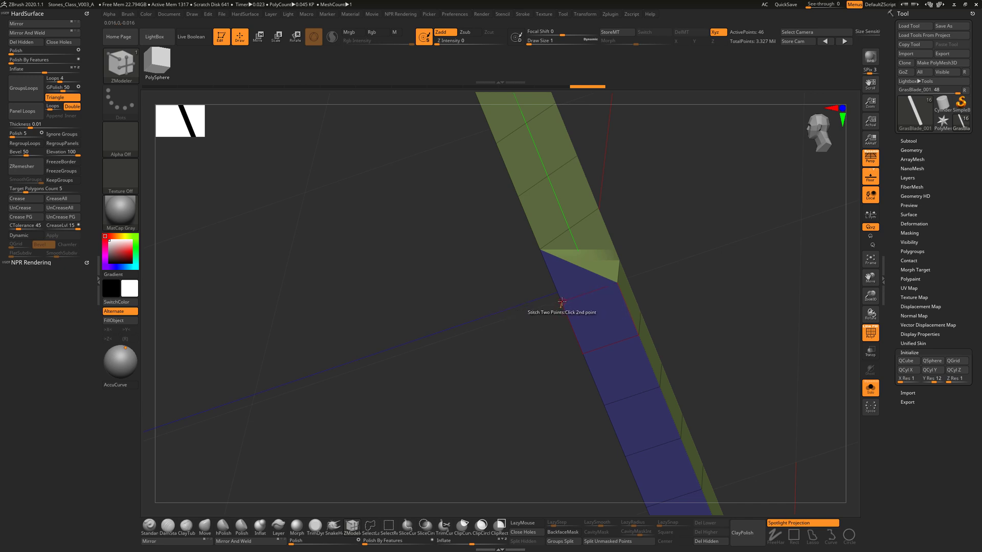
- Stitch the remaining front point pairs down to the column's bottom end, giving it a triangular cross-section
{"action": "left_click", "coordinate": [569, 302]}
{"action": "left_click", "coordinate": [583, 353]}
{"action": "left_click", "coordinate": [584, 353]}
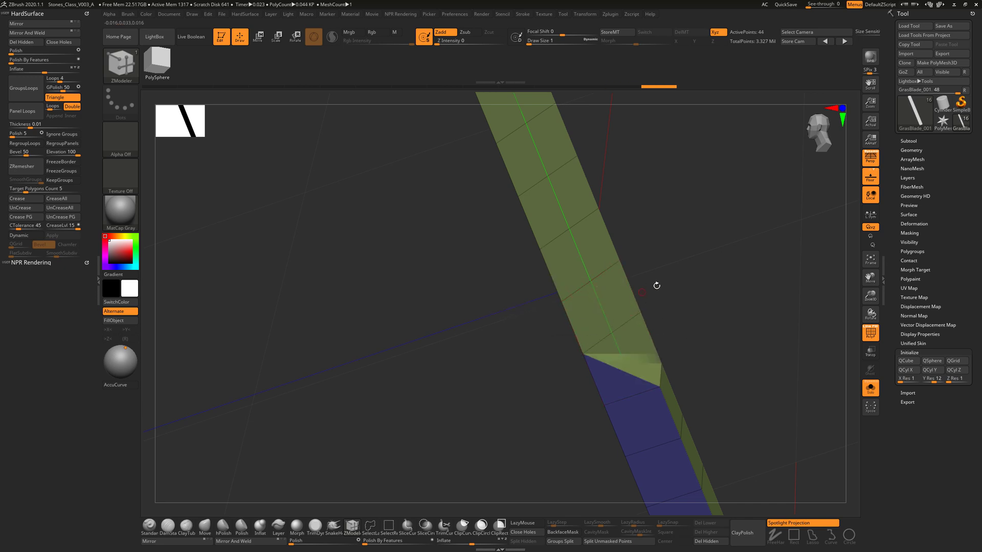
{"action": "left_click_drag", "start_coordinate": [655, 284], "coordinate": [642, 316]}
{"action": "left_click", "coordinate": [589, 333]}
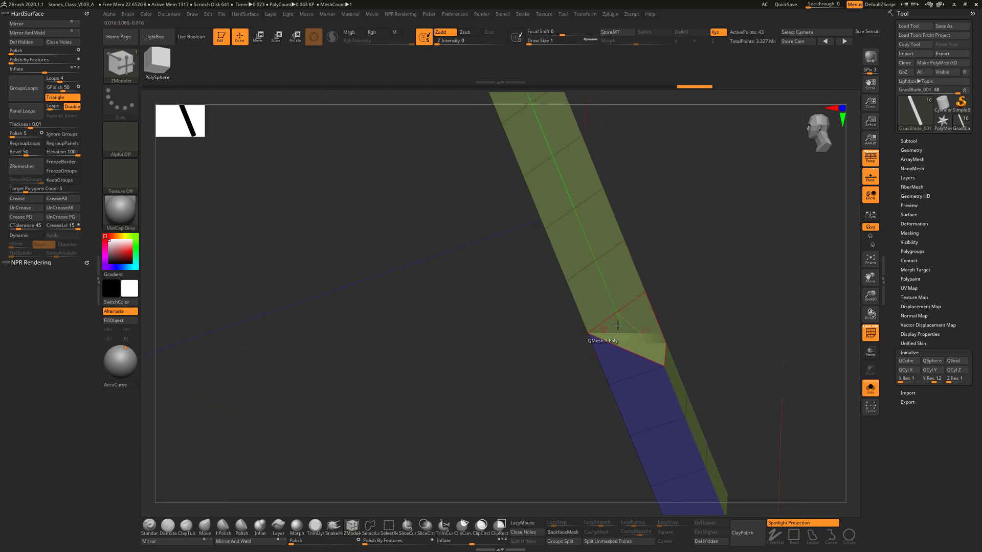
{"action": "left_click", "coordinate": [609, 384]}
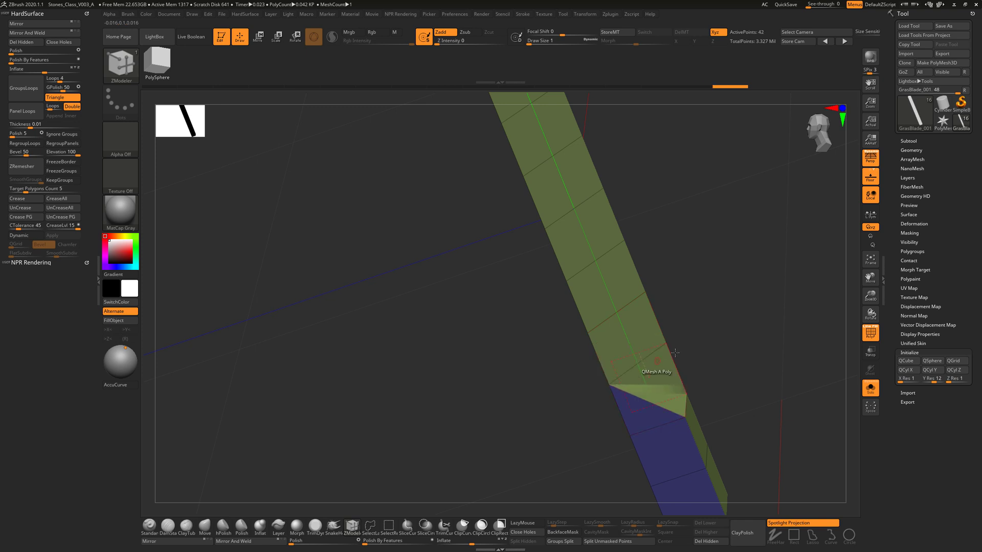
{"action": "left_click", "coordinate": [668, 321]}
{"action": "left_click", "coordinate": [606, 369]}
{"action": "left_click", "coordinate": [608, 369]}
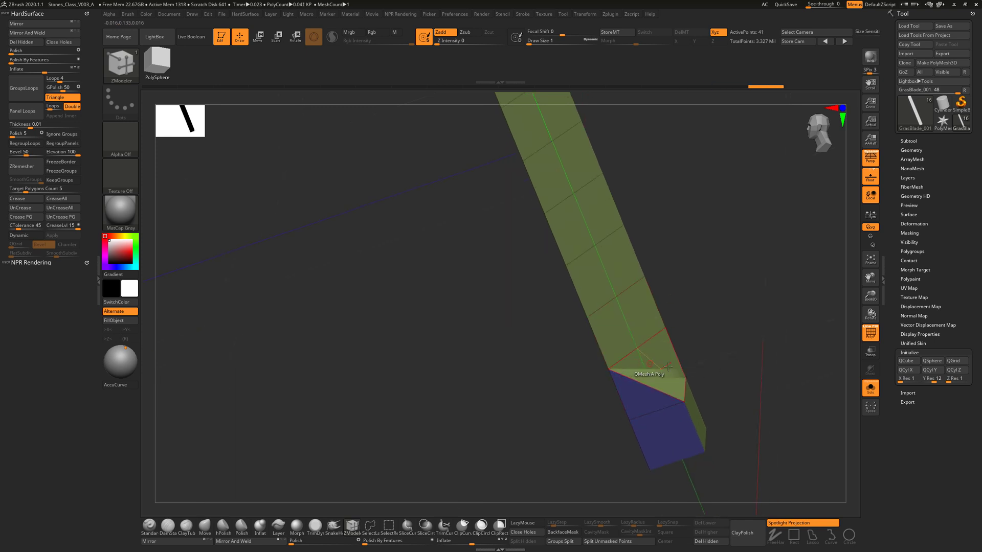
{"action": "left_click", "coordinate": [683, 402]}
{"action": "left_click", "coordinate": [630, 420]}
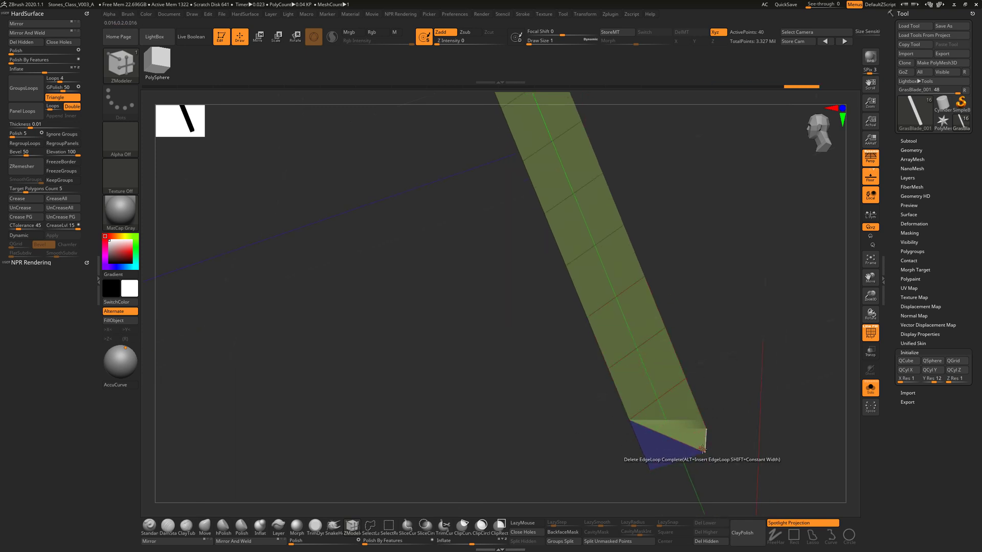
{"action": "left_click", "coordinate": [686, 439]}
- Stitch the three corner points of the column's top end into a single pointed tip
{"action": "left_click_drag", "start_coordinate": [686, 438], "coordinate": [696, 356]}
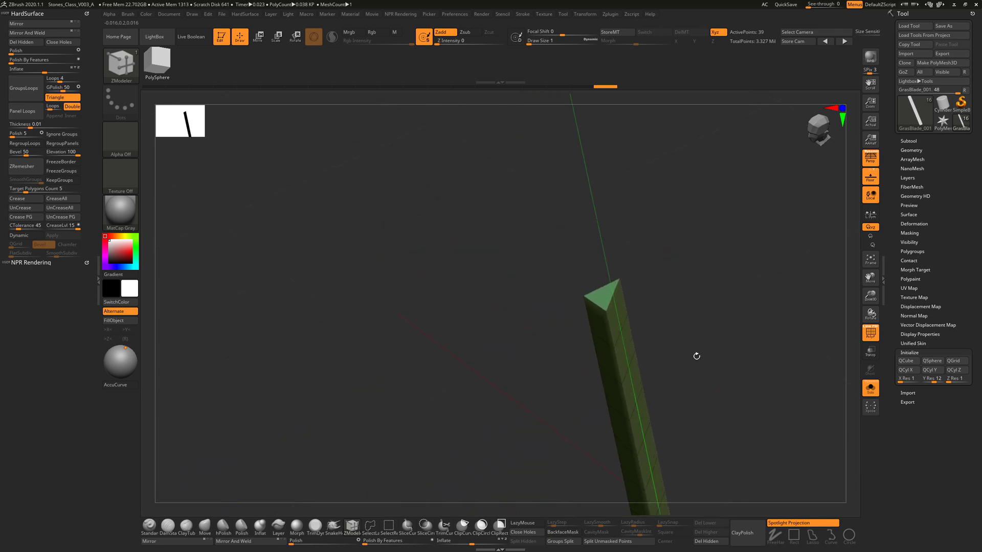
{"action": "left_click", "coordinate": [585, 295]}
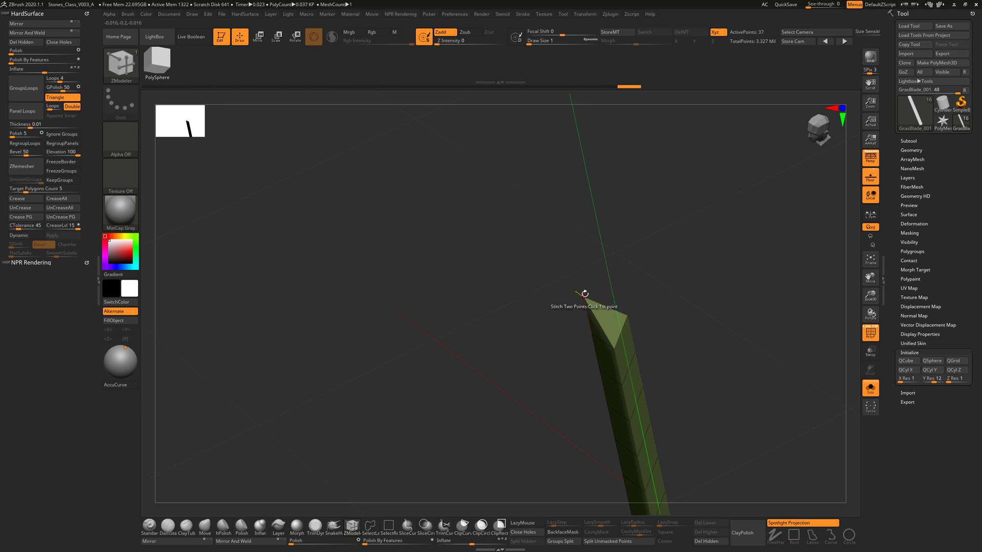
{"action": "left_click_drag", "start_coordinate": [664, 293], "coordinate": [693, 306]}
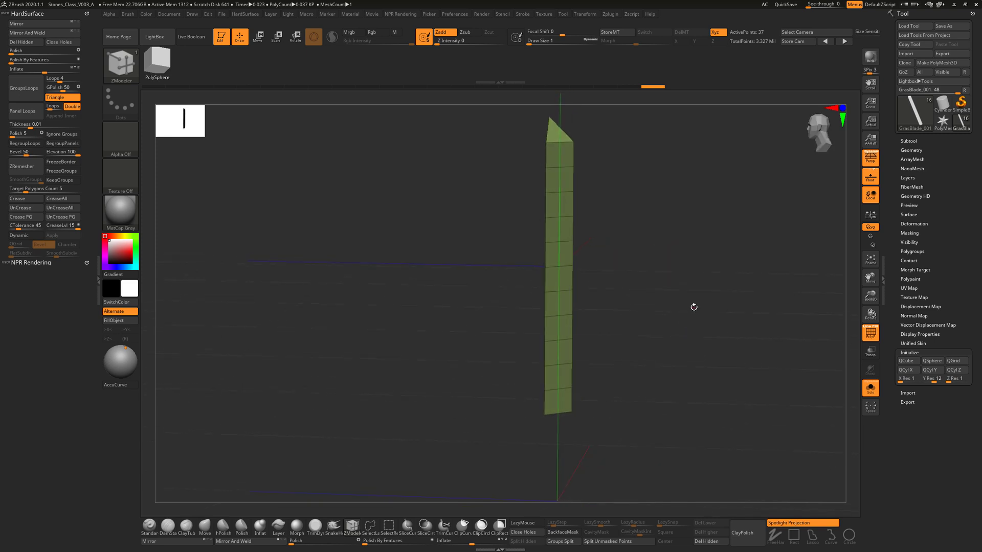
- Try subdividing the blade twice with Divide, drop to the lowest subdivision level, and undo the subdivision
{"action": "left_click", "coordinate": [915, 150]}
{"action": "left_click", "coordinate": [917, 279]}
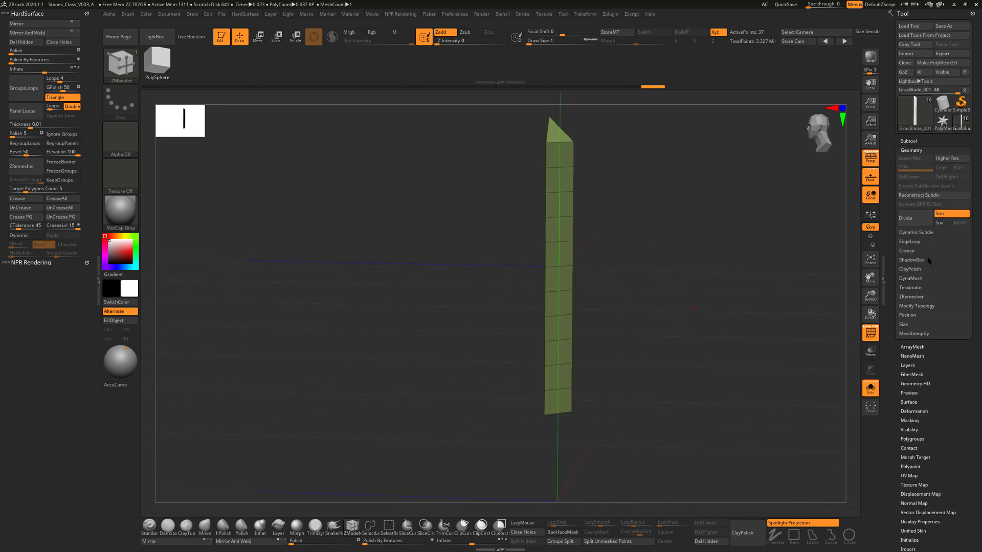
{"action": "left_click", "coordinate": [923, 225]}
{"action": "left_click", "coordinate": [922, 222]}
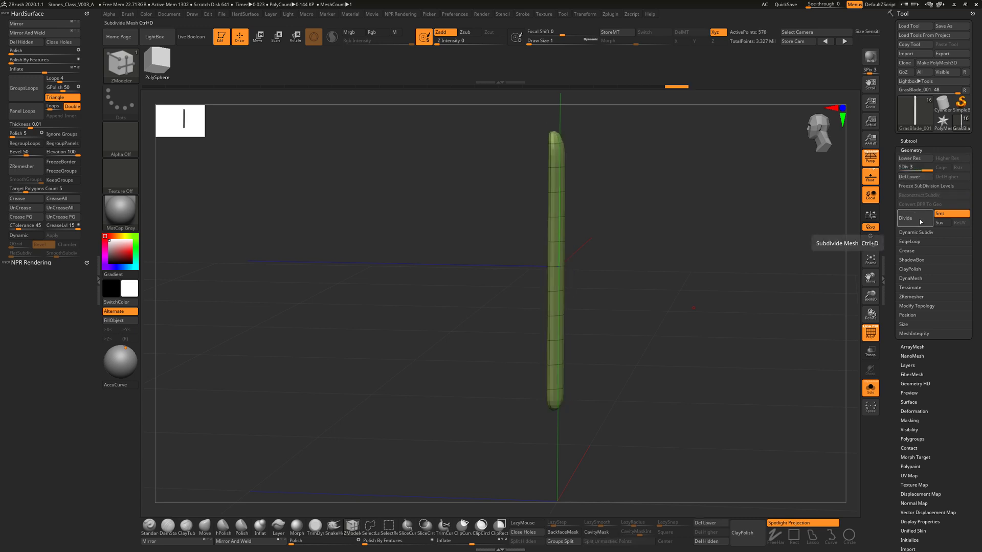
{"action": "key", "text": "shift+d"}
{"action": "key", "text": "shift+d"}
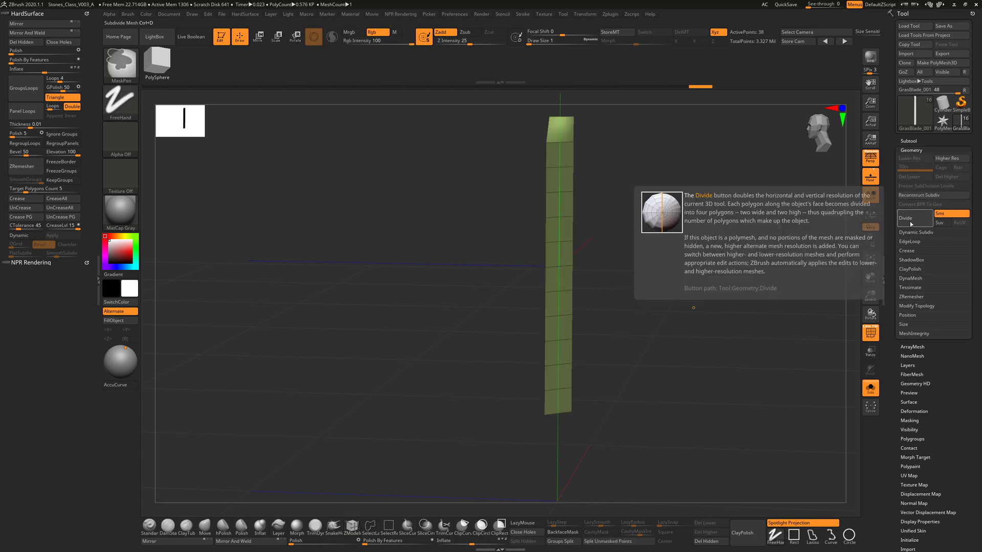
{"action": "key", "text": "ctrl+z"}
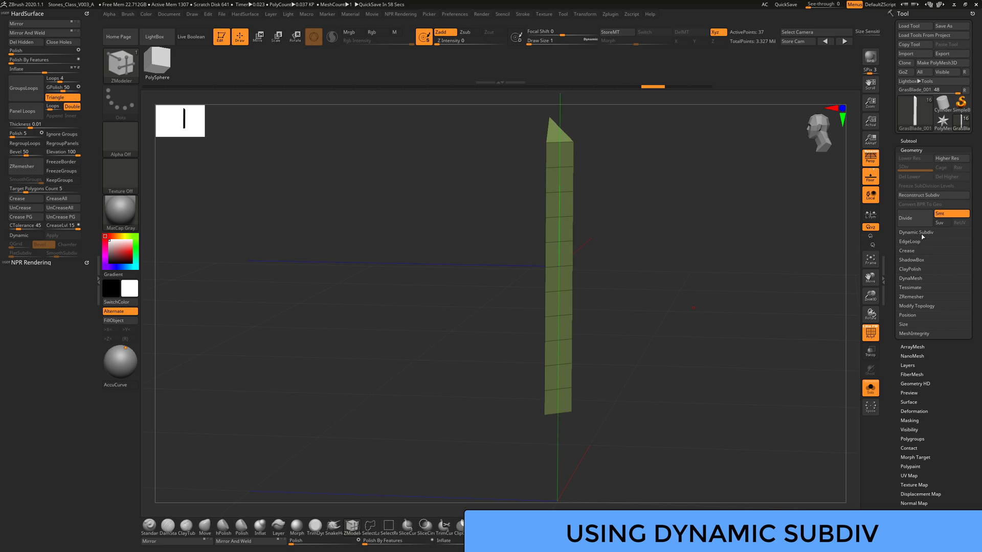
- Toggle Dynamic Subdiv on and off to compare the blade's smoothed preview with its base mesh
{"action": "left_click", "coordinate": [931, 233]}
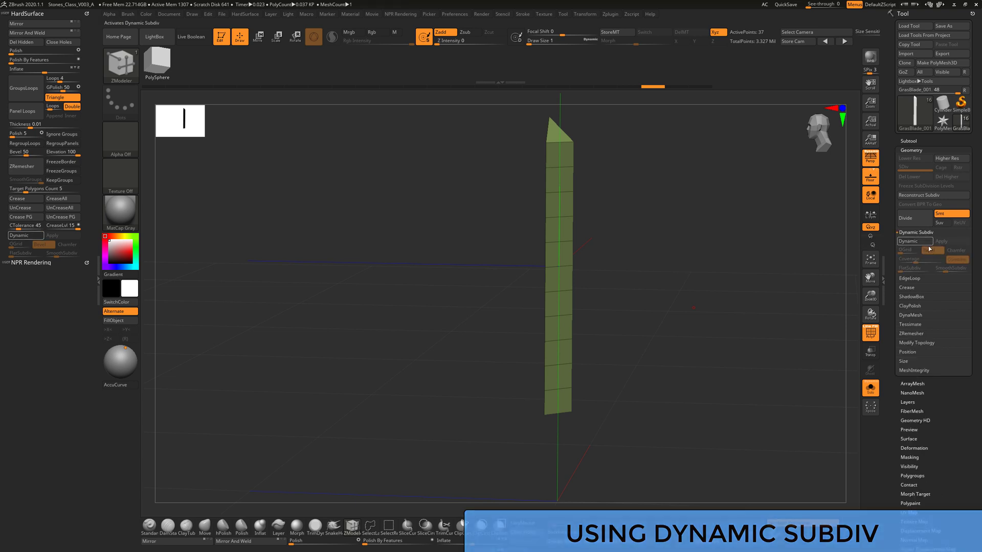
{"action": "left_click", "coordinate": [923, 242]}
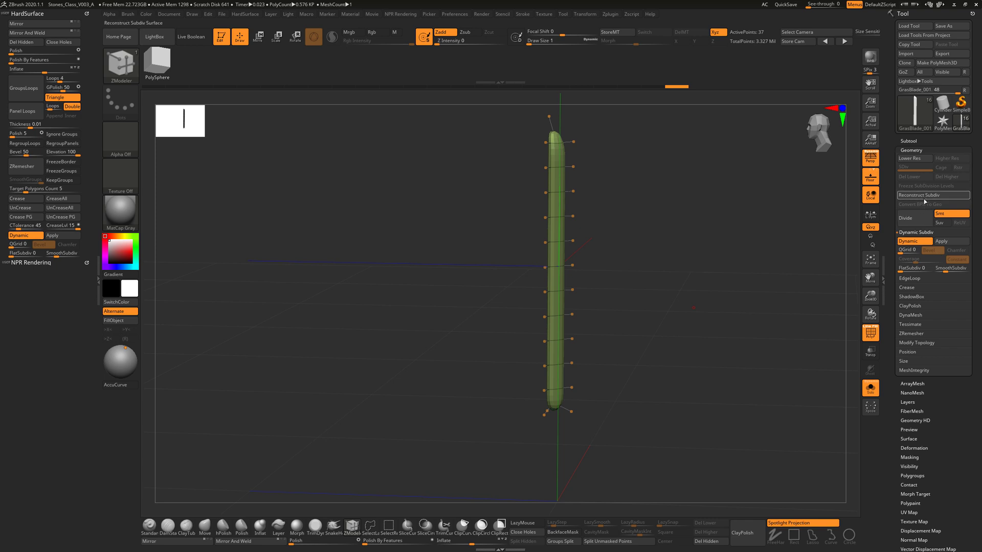
{"action": "left_click", "coordinate": [920, 242]}
{"action": "left_click", "coordinate": [920, 241]}
{"action": "left_click", "coordinate": [921, 241]}
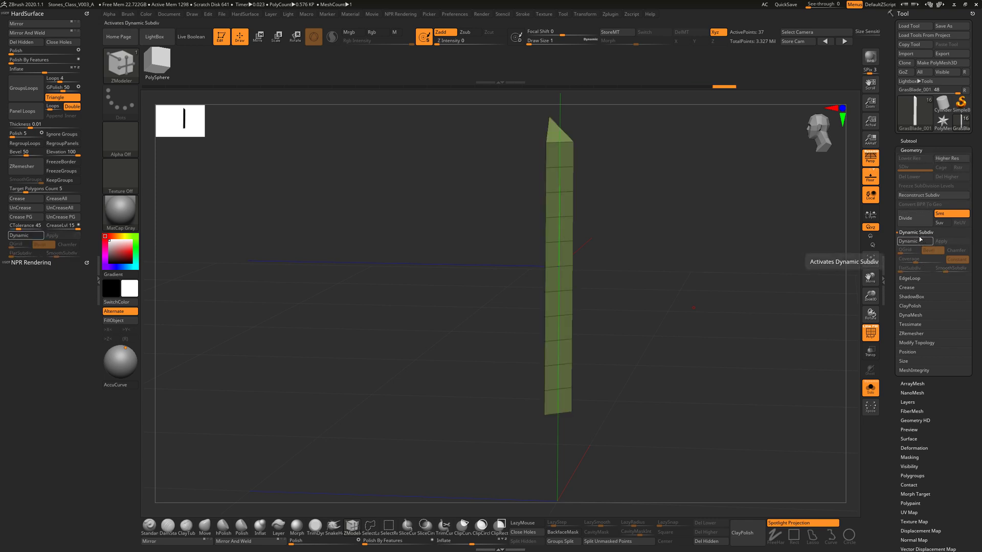
{"action": "left_click_drag", "start_coordinate": [592, 403], "coordinate": [594, 401]}
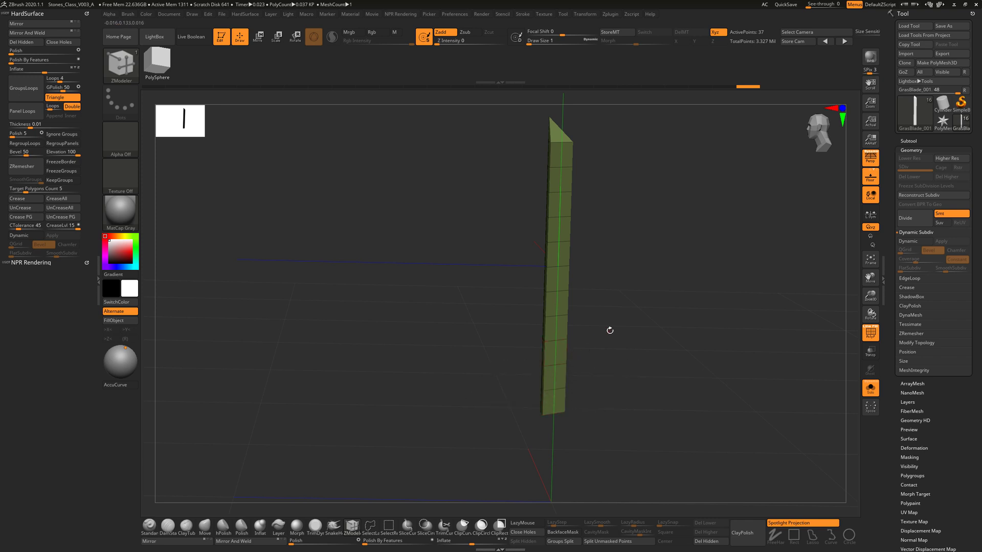
- Turn on Dynamic Subdiv, set SmoothSubdiv to 4, and return the blade to its unsmoothed base mesh
{"action": "left_click", "coordinate": [907, 241]}
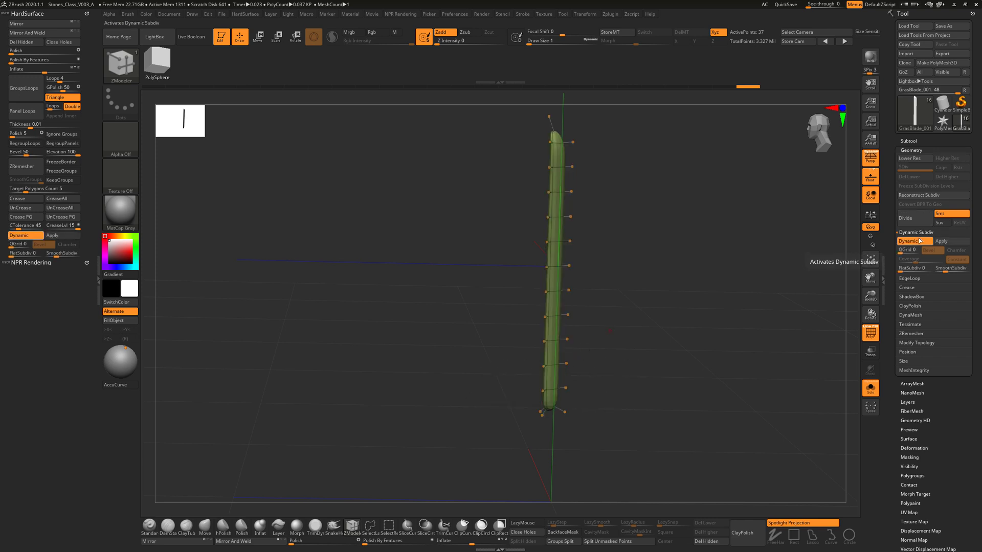
{"action": "left_click_drag", "start_coordinate": [693, 331], "coordinate": [644, 317]}
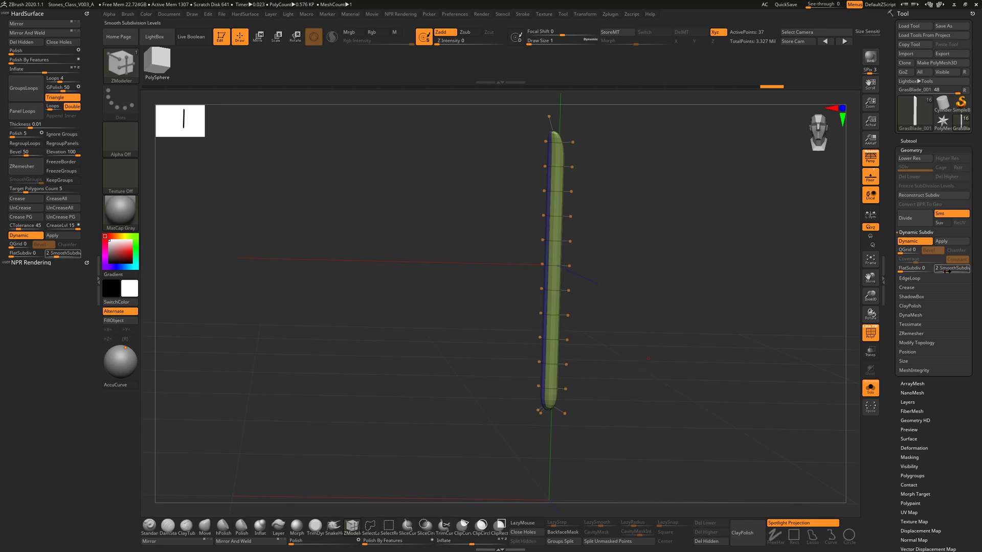
{"action": "left_click_drag", "start_coordinate": [945, 268], "coordinate": [930, 268]}
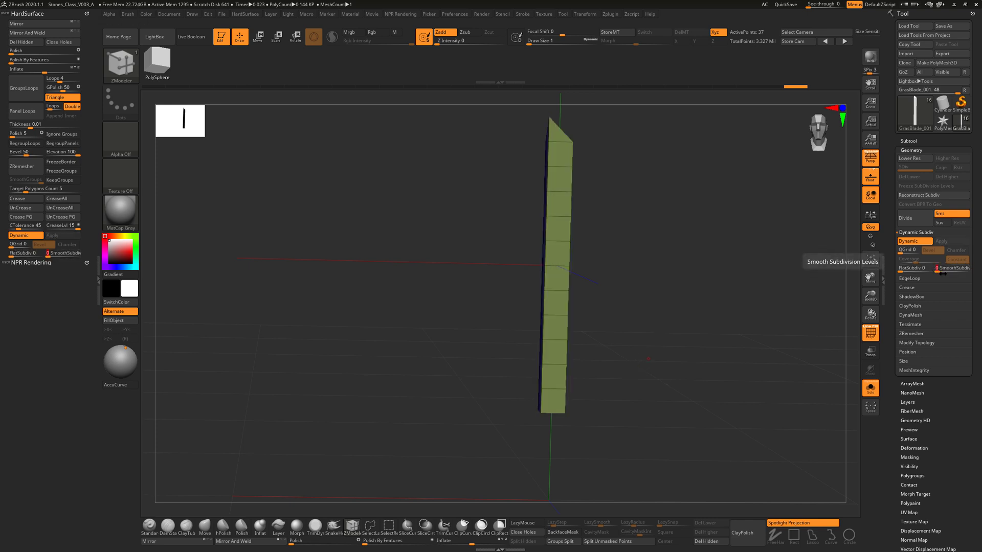
{"action": "left_click_drag", "start_coordinate": [941, 270], "coordinate": [952, 270]}
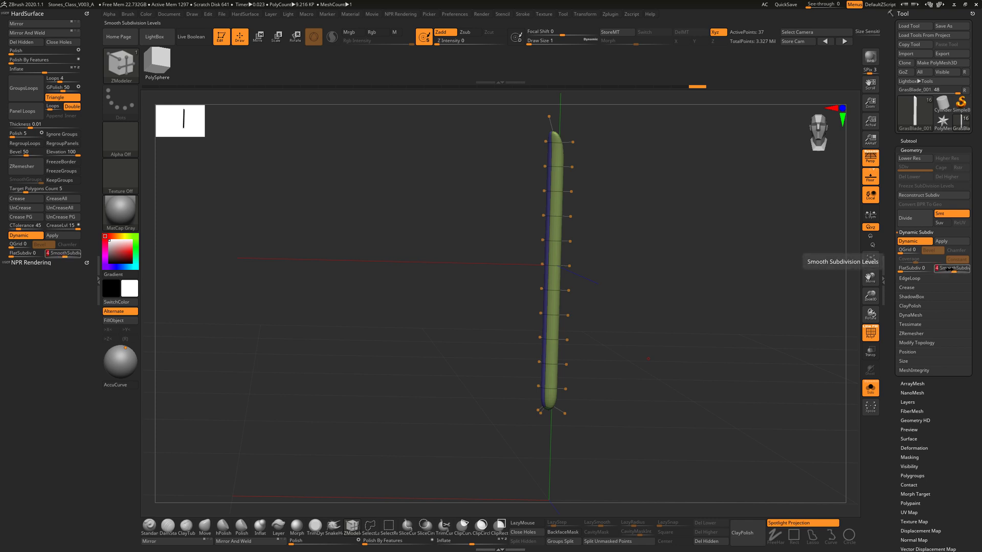
{"action": "mouse_move", "coordinate": [698, 359]}
{"action": "left_mouse_down"}
{"action": "mouse_move", "coordinate": [670, 340]}
{"action": "mouse_move", "coordinate": [688, 377]}
{"action": "mouse_move", "coordinate": [687, 353]}
{"action": "mouse_move", "coordinate": [697, 370]}
{"action": "left_mouse_up"}
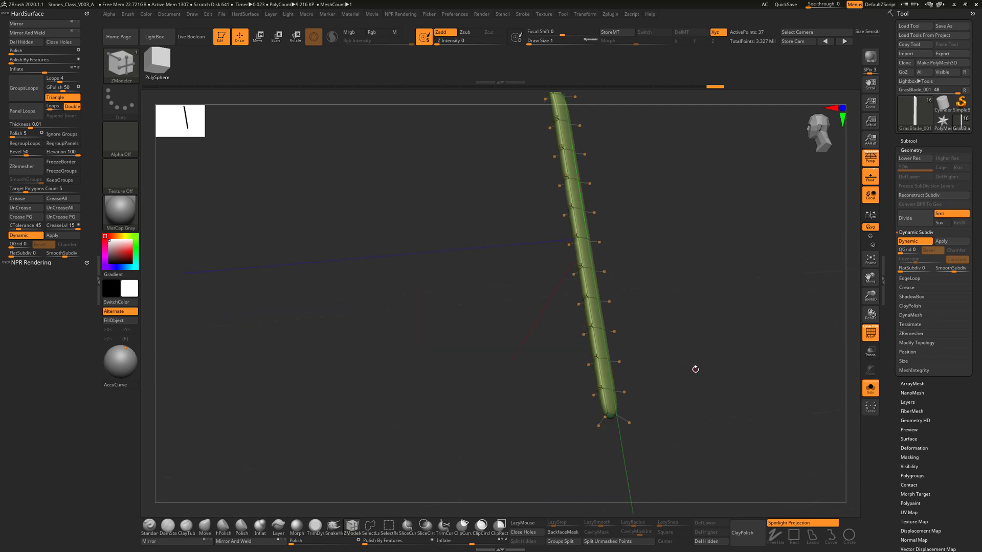
{"action": "key", "text": "shift+d"}
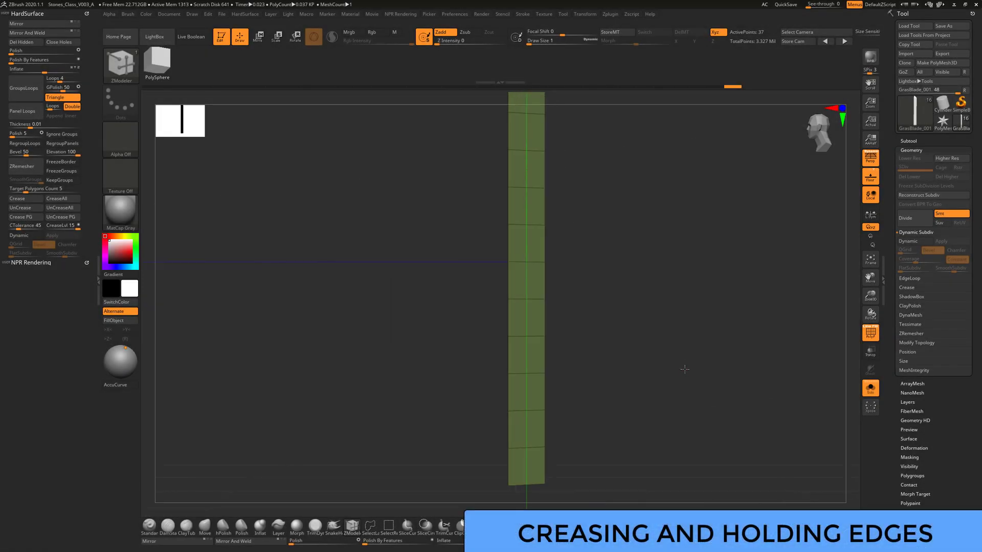
- Set the ZModeler edge action to Crease from an edge at the blade's bottom end
{"action": "left_click_drag", "start_coordinate": [692, 365], "coordinate": [649, 385]}
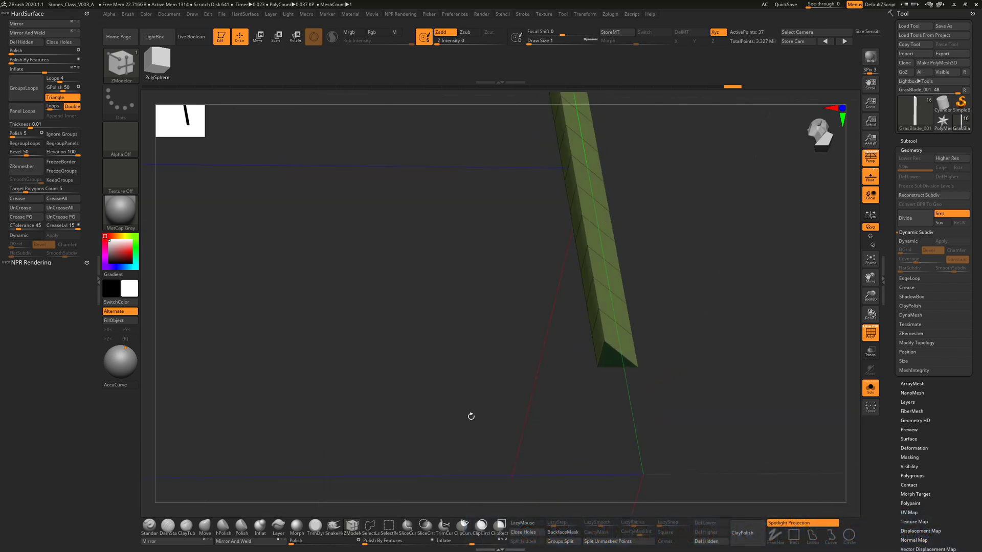
{"action": "key", "text": "space"}
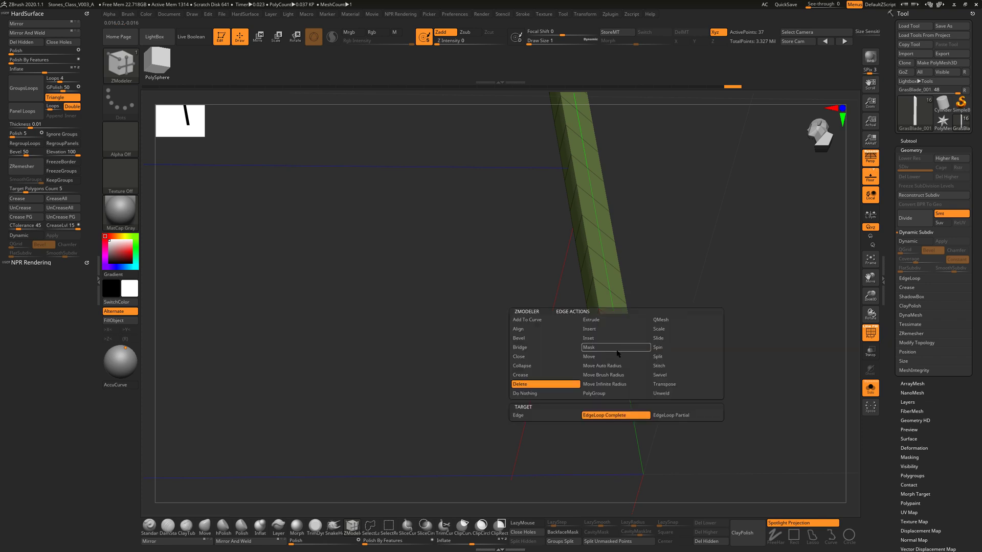
{"action": "left_click", "coordinate": [556, 377]}
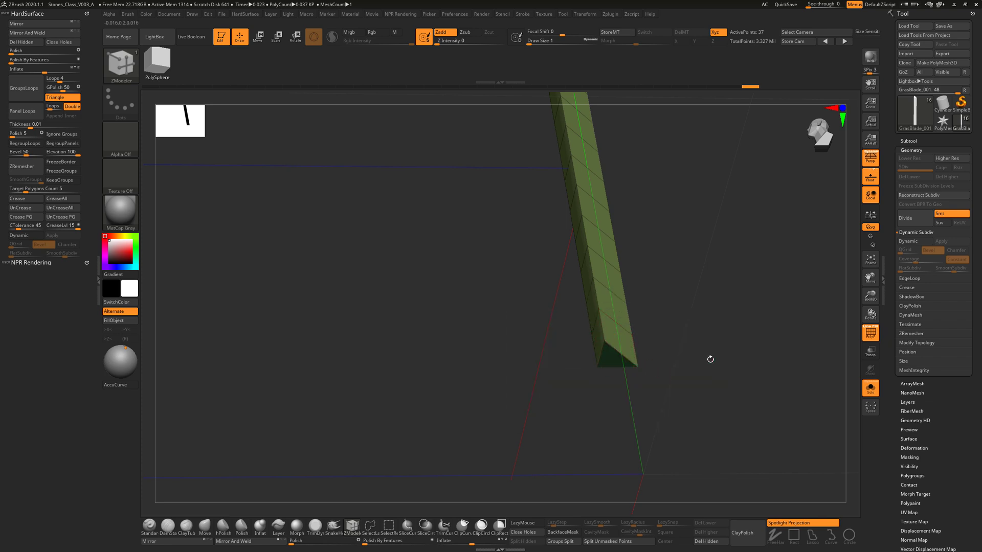
- Crease the edges around the blade's bottom end and check the flat cap in the Dynamic Subdiv preview
{"action": "left_click", "coordinate": [907, 242]}
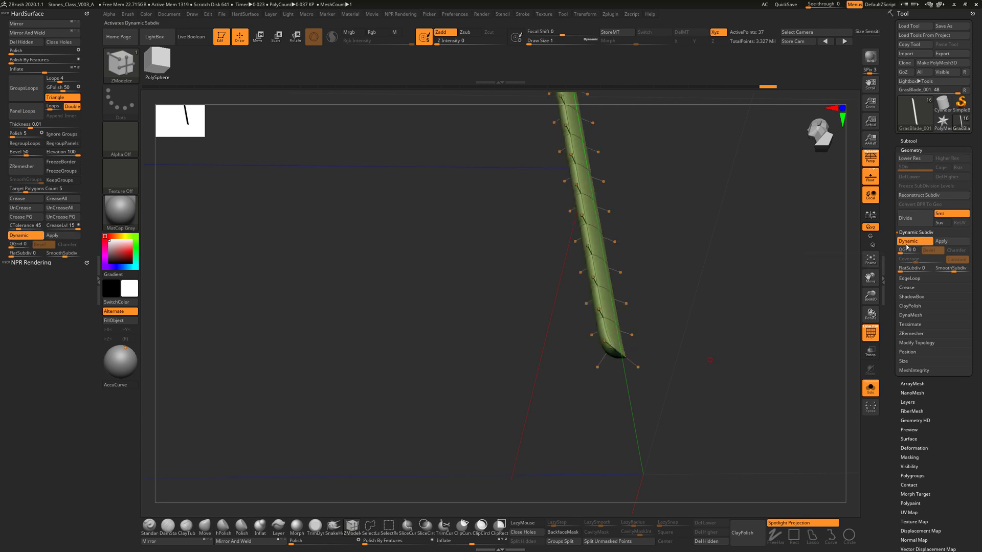
{"action": "left_click_drag", "start_coordinate": [687, 346], "coordinate": [660, 346]}
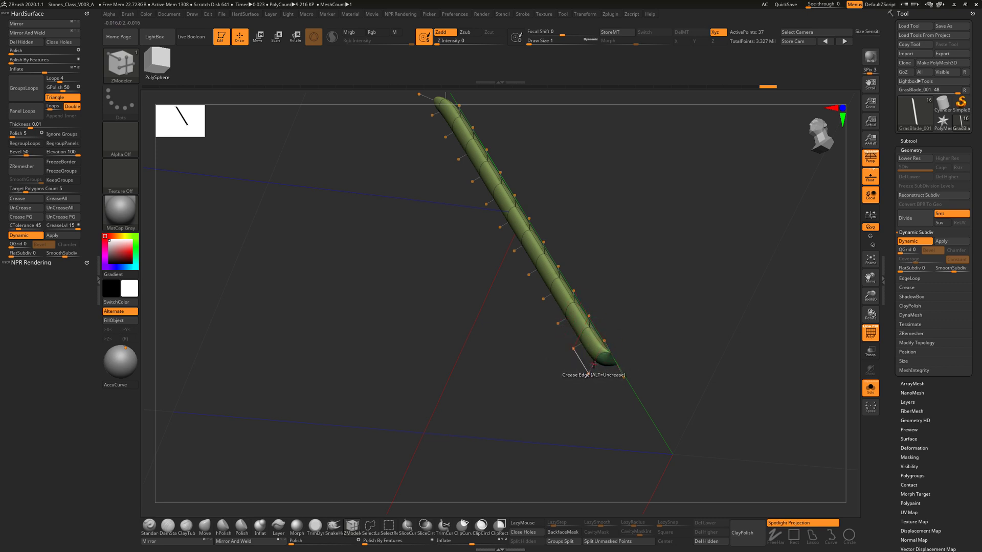
{"action": "left_click_drag", "start_coordinate": [595, 365], "coordinate": [612, 387]}
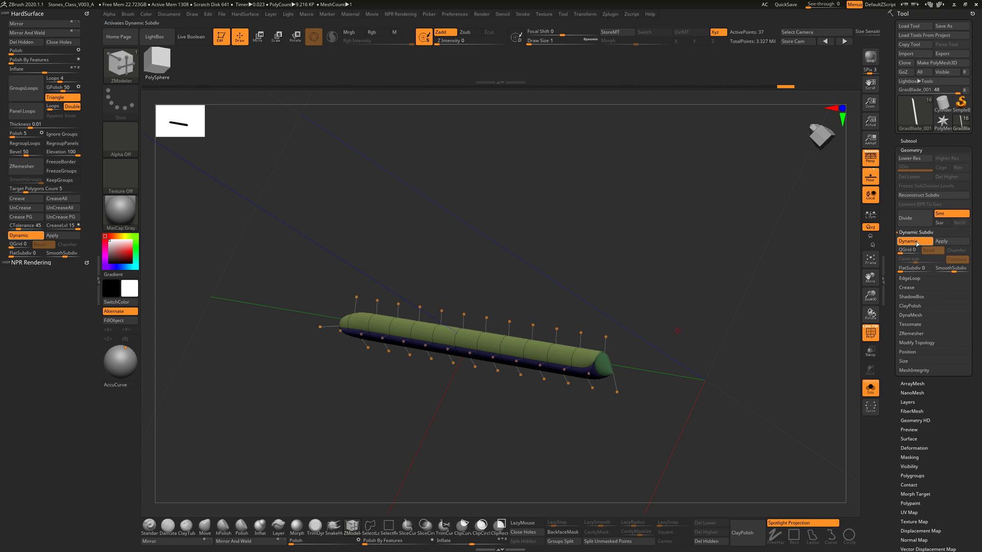
{"action": "left_click", "coordinate": [908, 241]}
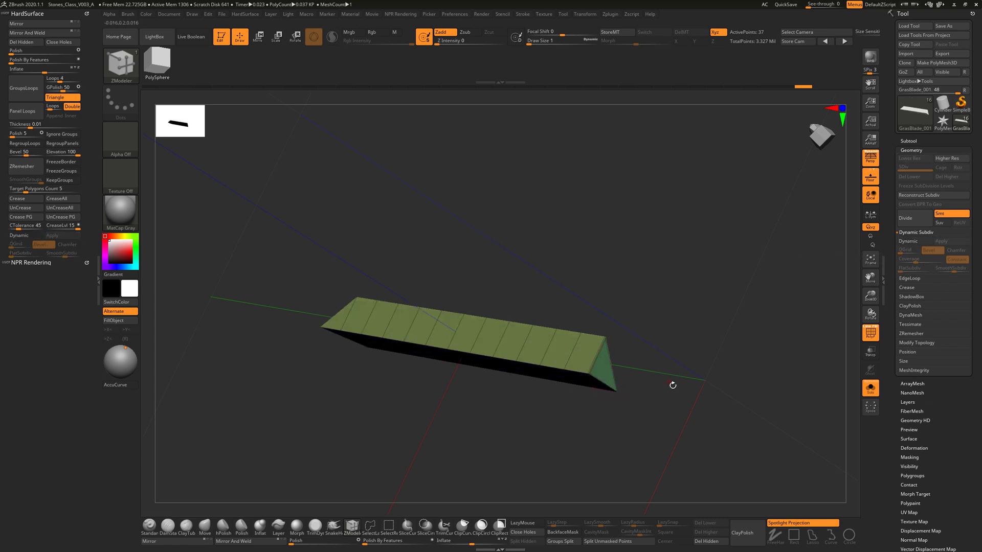
{"action": "left_click_drag", "start_coordinate": [673, 385], "coordinate": [705, 333]}
{"action": "left_click", "coordinate": [918, 242]}
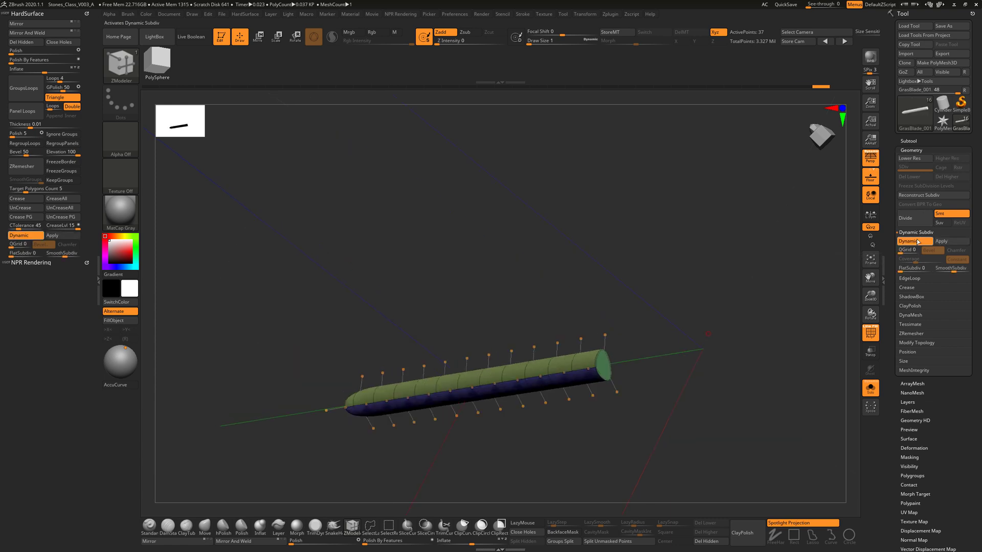
{"action": "left_click_drag", "start_coordinate": [715, 292], "coordinate": [693, 313]}
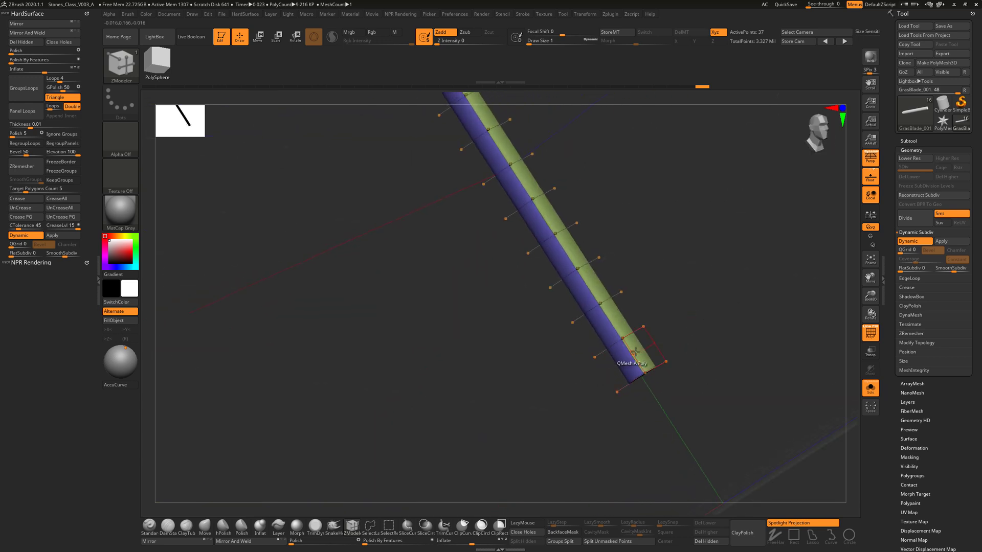
{"action": "mouse_move", "coordinate": [635, 353]}
{"action": "left_mouse_down"}
{"action": "mouse_move", "coordinate": [651, 330]}
{"action": "mouse_move", "coordinate": [633, 353]}
{"action": "left_mouse_up"}
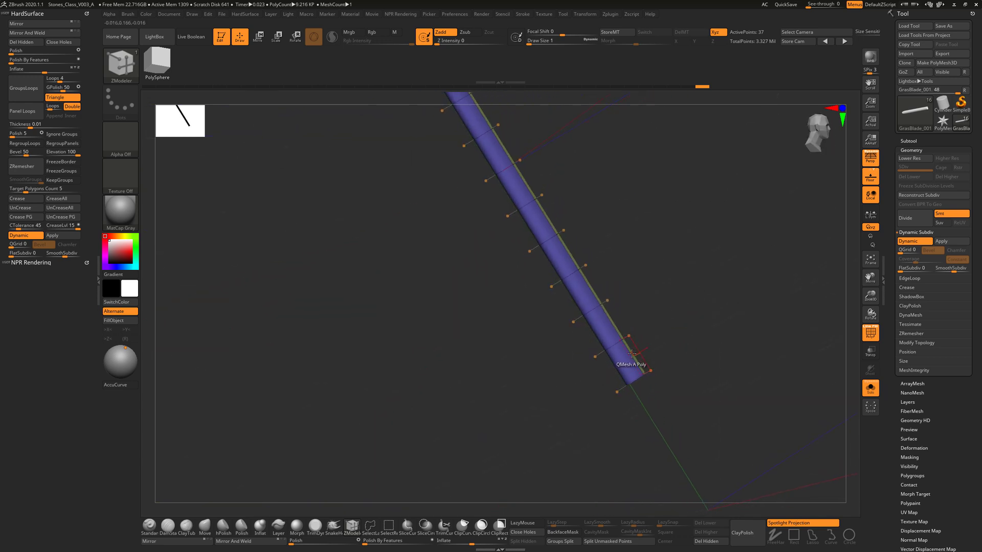
- Crease the long side edges along the blade's lower section on the base mesh, and turn Dynamic Subdiv back on
{"action": "left_click", "coordinate": [909, 241]}
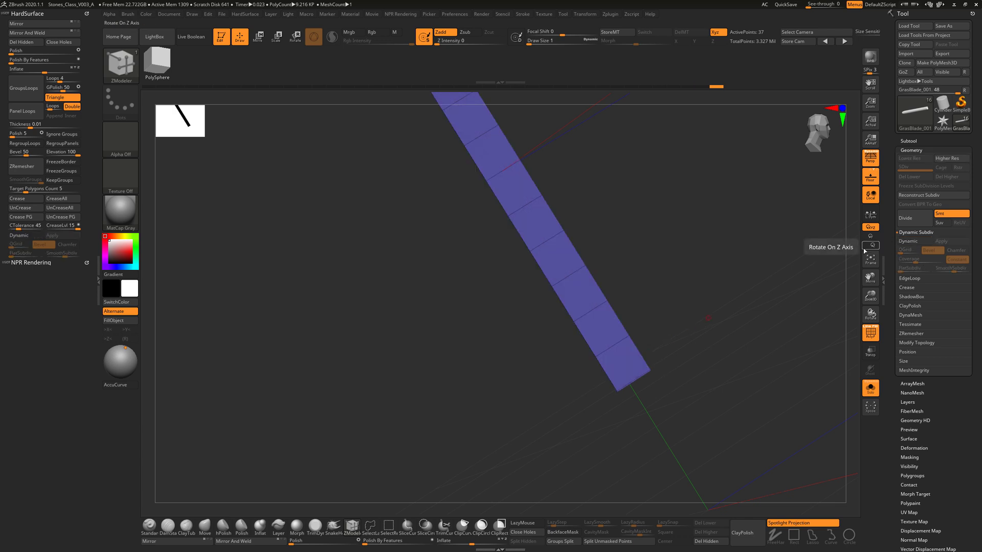
{"action": "left_click_drag", "start_coordinate": [688, 310], "coordinate": [659, 361]}
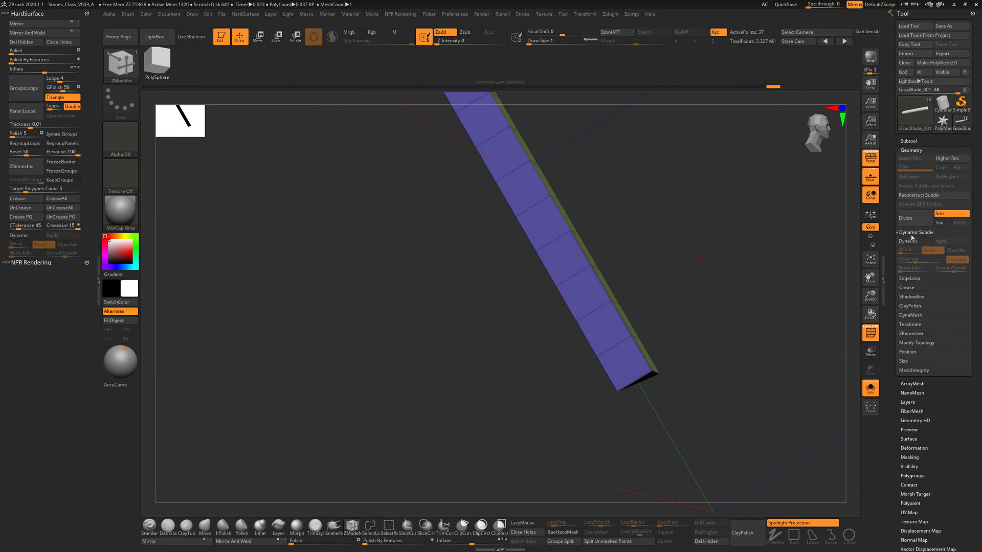
{"action": "left_click", "coordinate": [911, 240]}
{"action": "left_click_drag", "start_coordinate": [724, 280], "coordinate": [661, 318]}
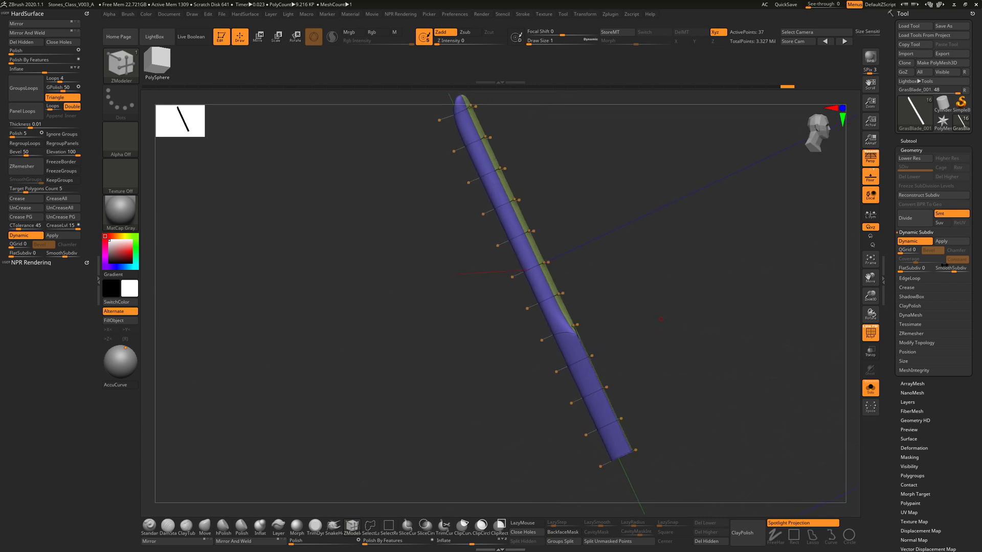
- Set the blade's CreaseLvl to 1 to soften the creased edges
{"action": "left_click", "coordinate": [949, 287]}
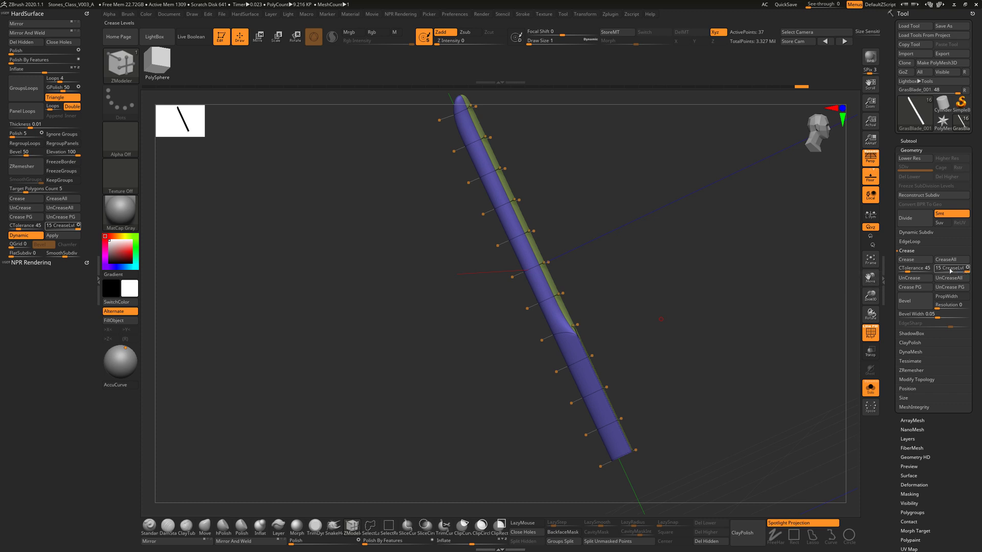
{"action": "left_click", "coordinate": [952, 268]}
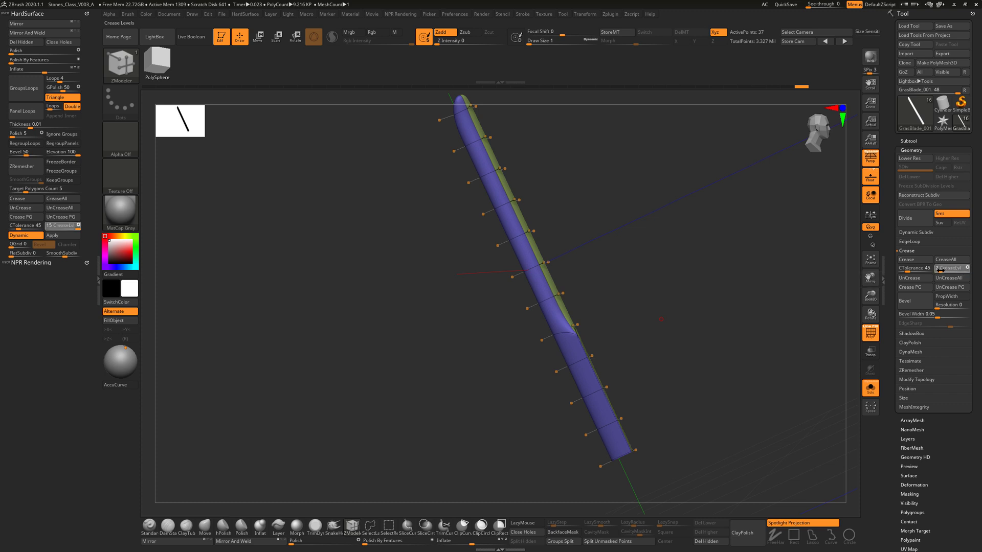
{"action": "left_click_drag", "start_coordinate": [940, 269], "coordinate": [936, 268]}
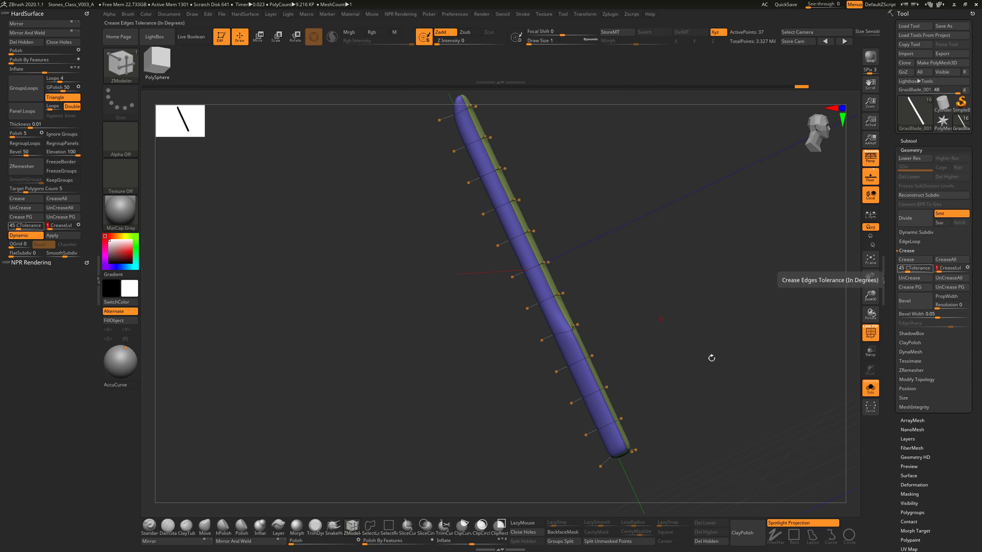
{"action": "left_click_drag", "start_coordinate": [711, 355], "coordinate": [676, 373]}
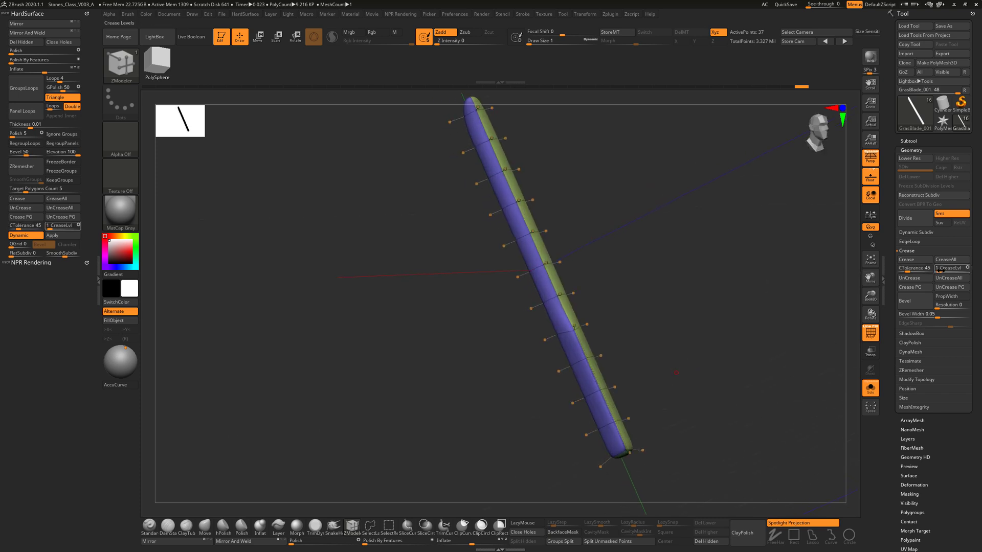
- Try a CreaseLvl of 2, return it to 1, and compare the edge softness from several angles
{"action": "left_click_drag", "start_coordinate": [936, 270], "coordinate": [940, 270]}
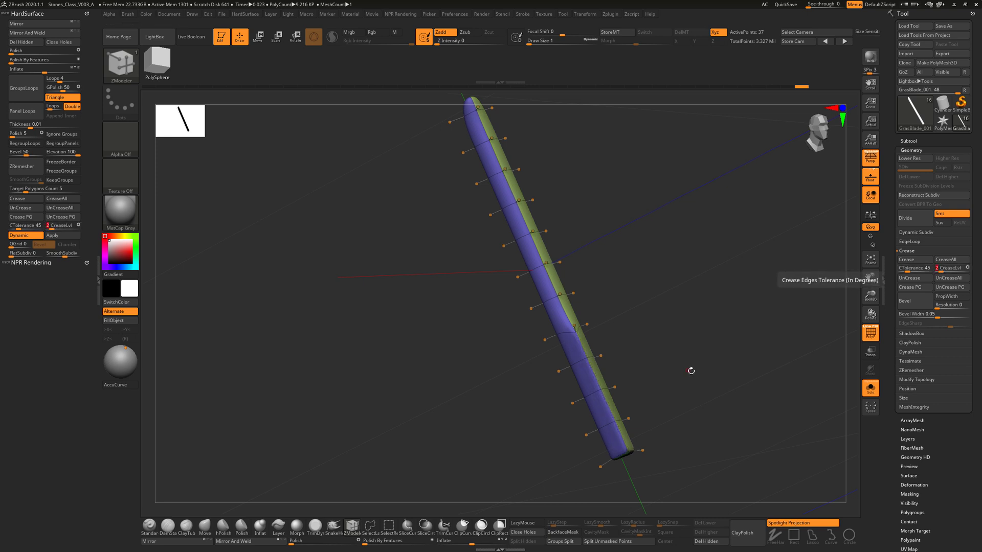
{"action": "left_click_drag", "start_coordinate": [690, 369], "coordinate": [634, 382]}
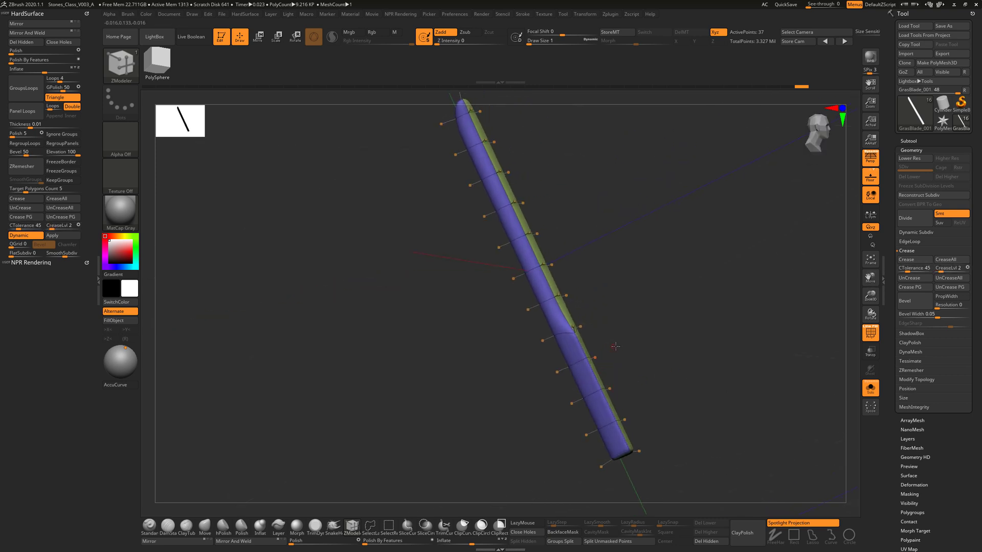
{"action": "left_click_drag", "start_coordinate": [615, 347], "coordinate": [642, 351]}
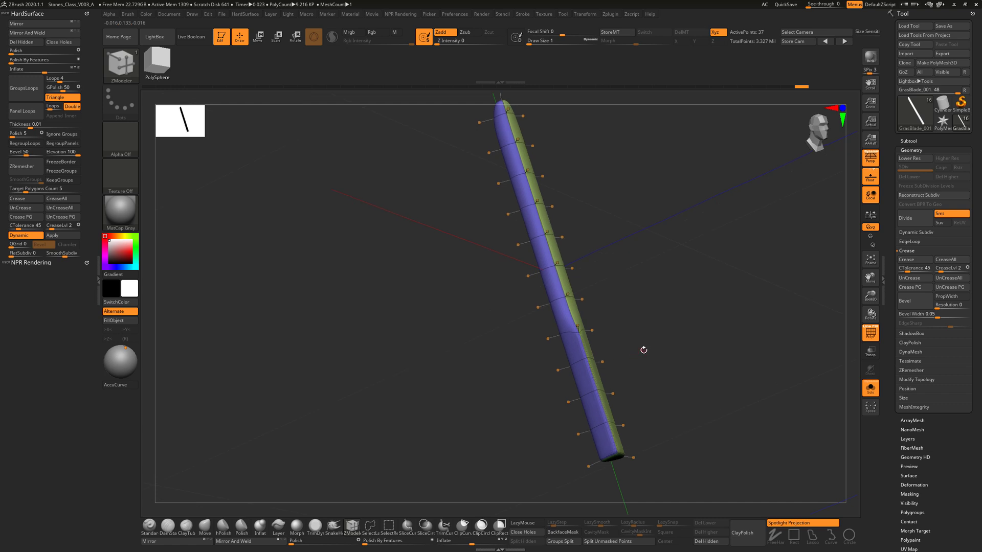
{"action": "left_click", "coordinate": [940, 270]}
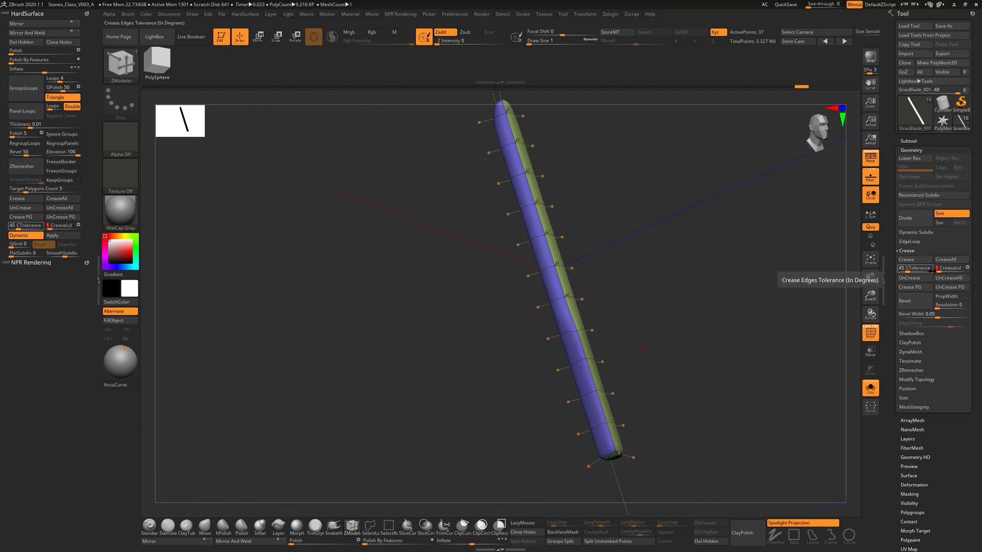
{"action": "left_click_drag", "start_coordinate": [726, 327], "coordinate": [697, 366]}
{"action": "left_click_drag", "start_coordinate": [596, 399], "coordinate": [606, 402]}
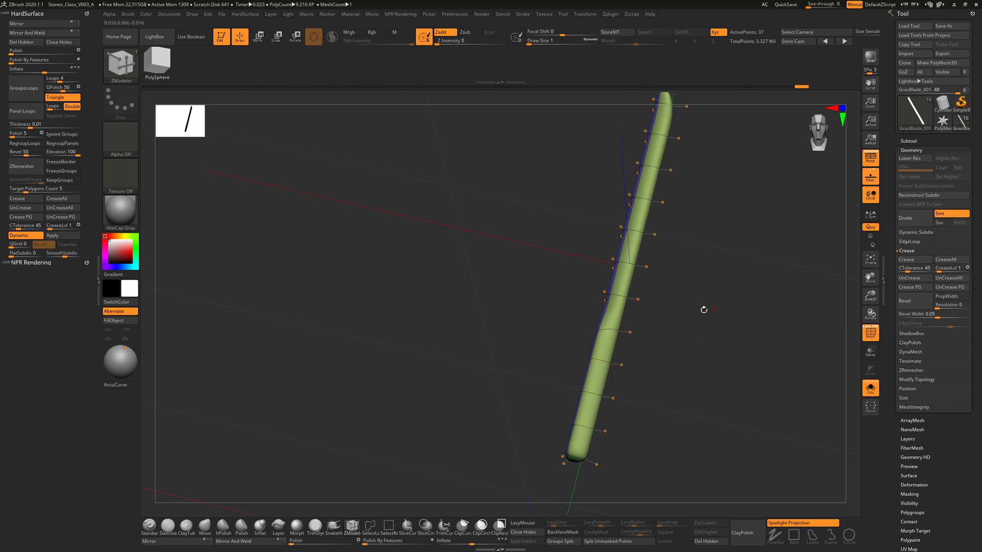
{"action": "left_click_drag", "start_coordinate": [704, 309], "coordinate": [685, 345]}
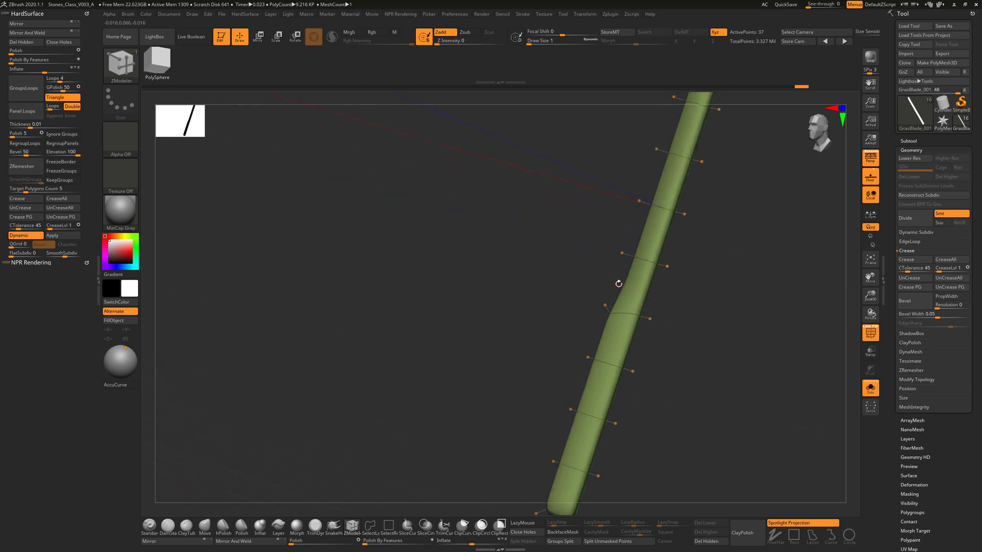
{"action": "left_click_drag", "start_coordinate": [672, 303], "coordinate": [610, 284]}
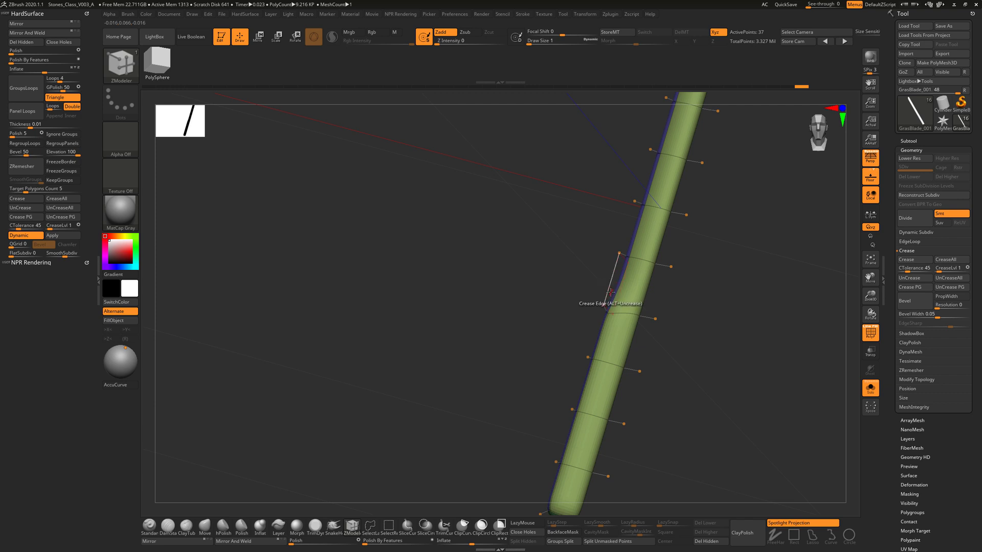
{"action": "left_click_drag", "start_coordinate": [660, 276], "coordinate": [698, 271]}
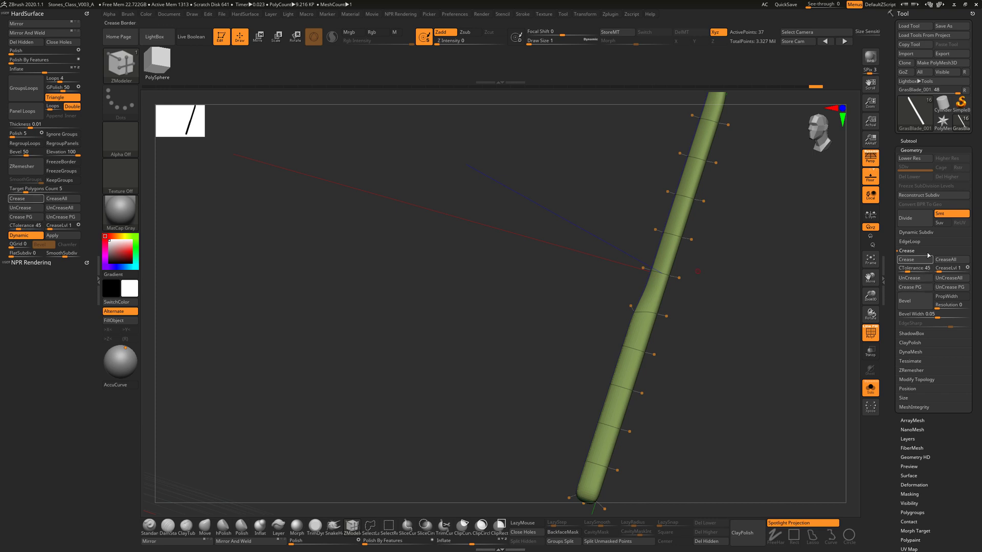
- Return to the base mesh, crease the remaining side edges up to the blade's tip, and turn Dynamic Subdiv back on
{"action": "left_click", "coordinate": [911, 253]}
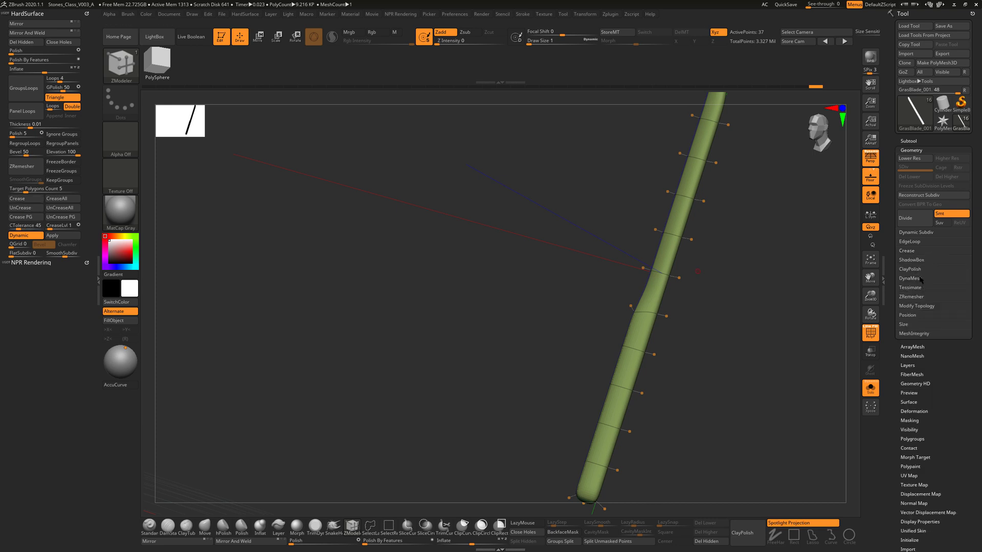
{"action": "left_click", "coordinate": [916, 232]}
{"action": "left_click", "coordinate": [900, 242]}
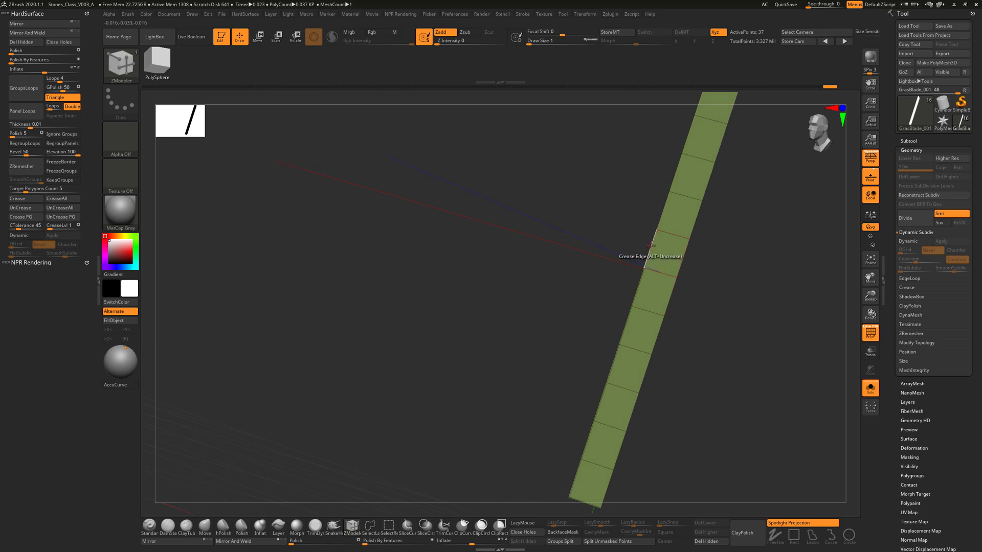
{"action": "left_click_drag", "start_coordinate": [718, 211], "coordinate": [717, 339], "text": "alt"}
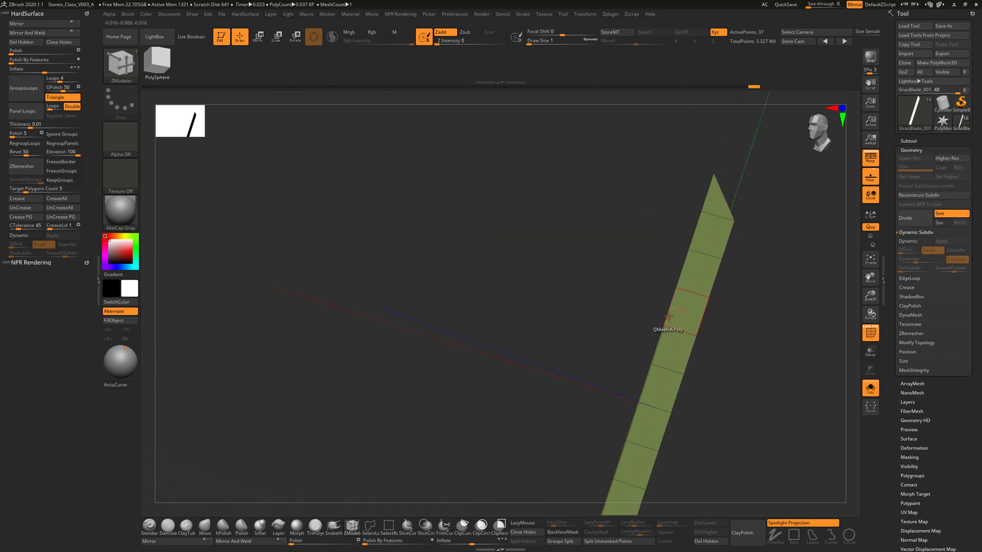
{"action": "left_click", "coordinate": [683, 268]}
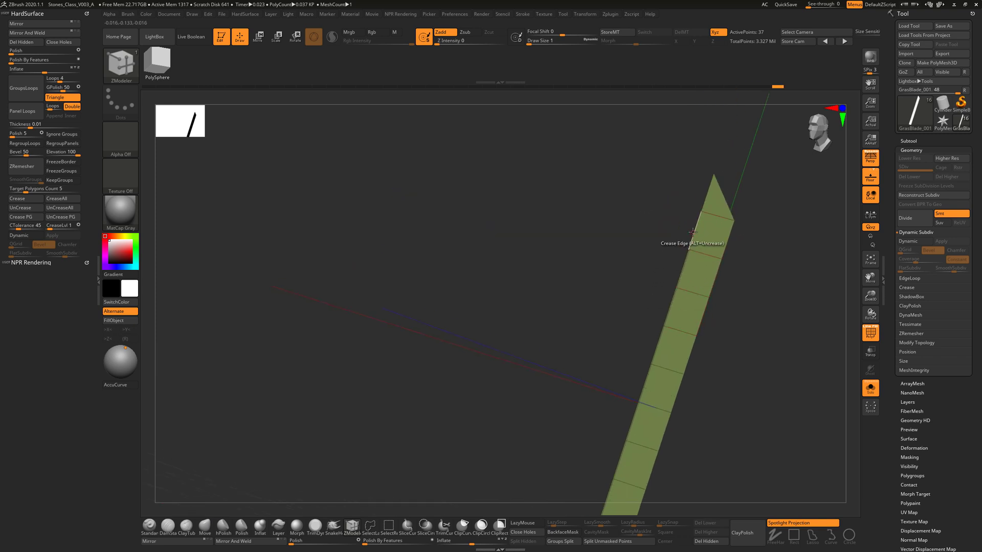
{"action": "left_click", "coordinate": [702, 200]}
{"action": "key", "text": "d"}
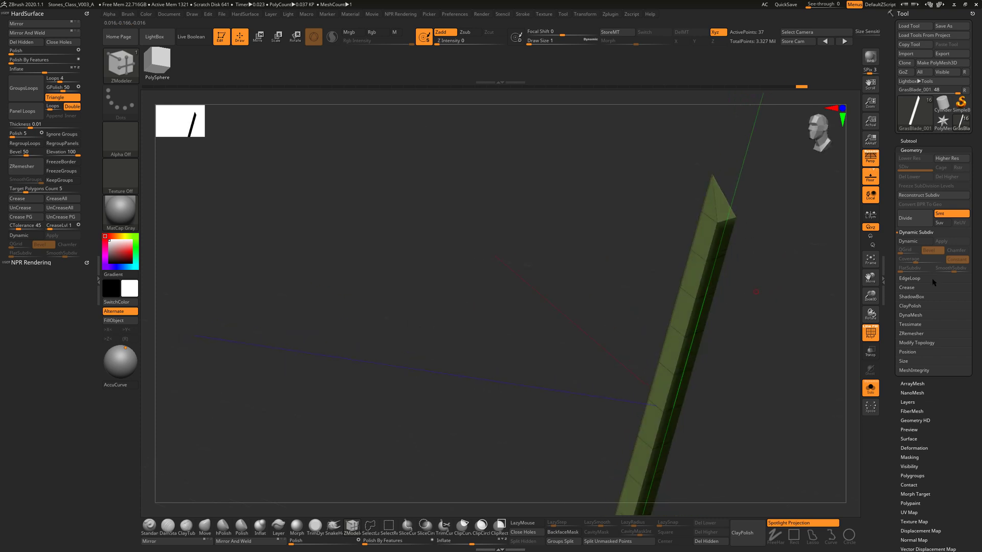
{"action": "left_click", "coordinate": [908, 241]}
{"action": "left_click_drag", "start_coordinate": [767, 320], "coordinate": [759, 339]}
{"action": "left_click", "coordinate": [259, 41]}
{"action": "key", "text": "f"}
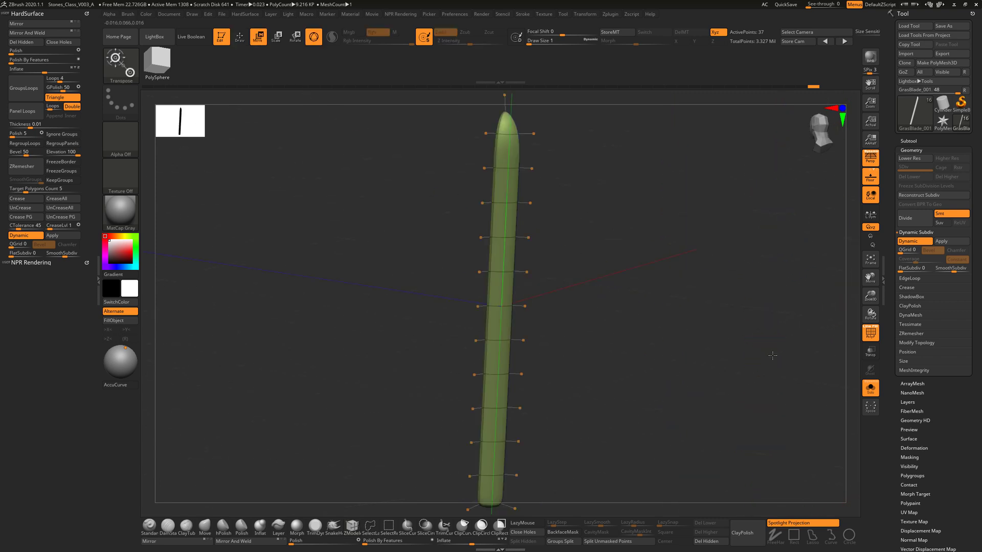
{"action": "left_click_drag", "start_coordinate": [707, 382], "coordinate": [478, 300]}
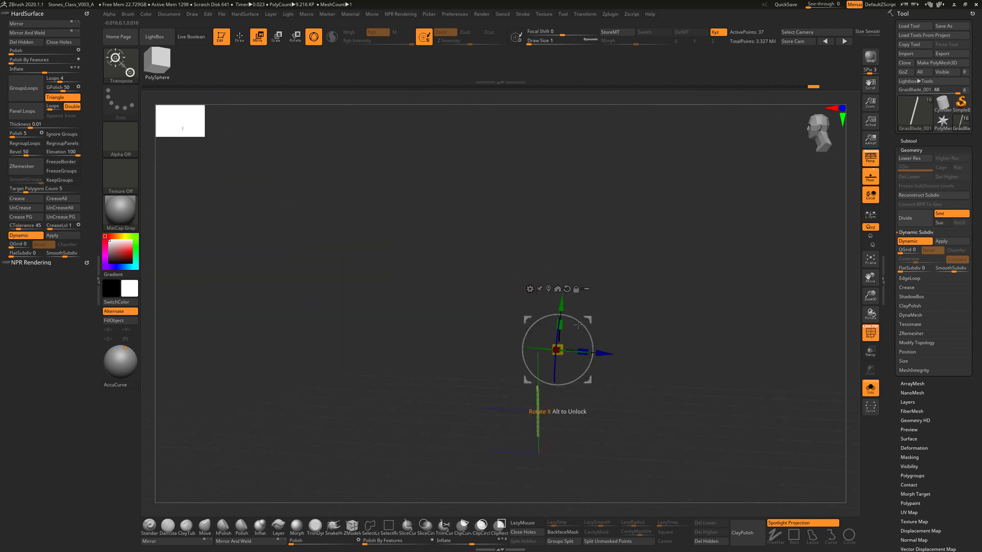
{"action": "key", "text": "f"}
{"action": "left_click", "coordinate": [240, 37]}
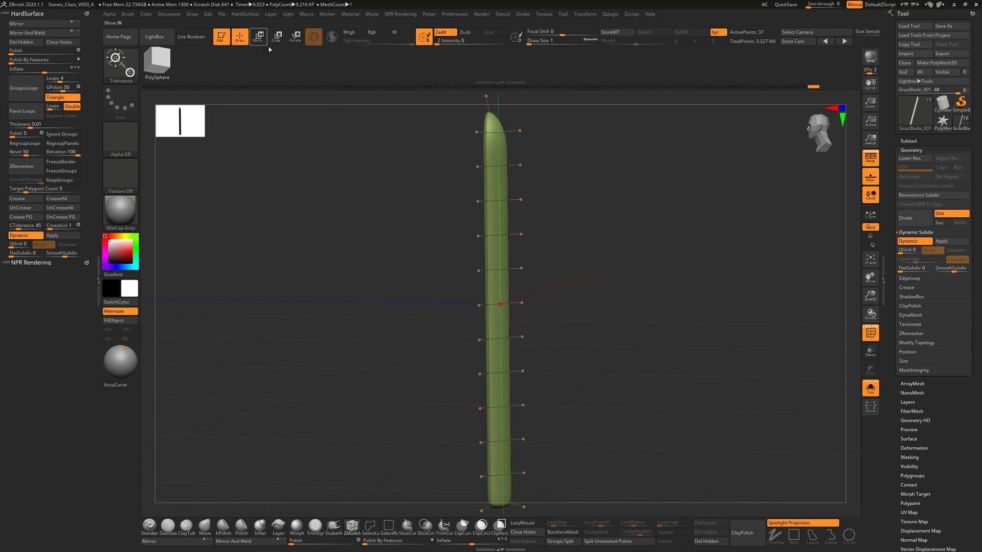
{"action": "mouse_move", "coordinate": [615, 340]}
{"action": "left_mouse_down"}
{"action": "mouse_move", "coordinate": [634, 361]}
{"action": "mouse_move", "coordinate": [684, 363]}
{"action": "mouse_move", "coordinate": [651, 325]}
{"action": "mouse_move", "coordinate": [677, 352]}
{"action": "mouse_move", "coordinate": [691, 333]}
{"action": "mouse_move", "coordinate": [701, 348]}
{"action": "mouse_move", "coordinate": [723, 311]}
{"action": "left_mouse_up"}
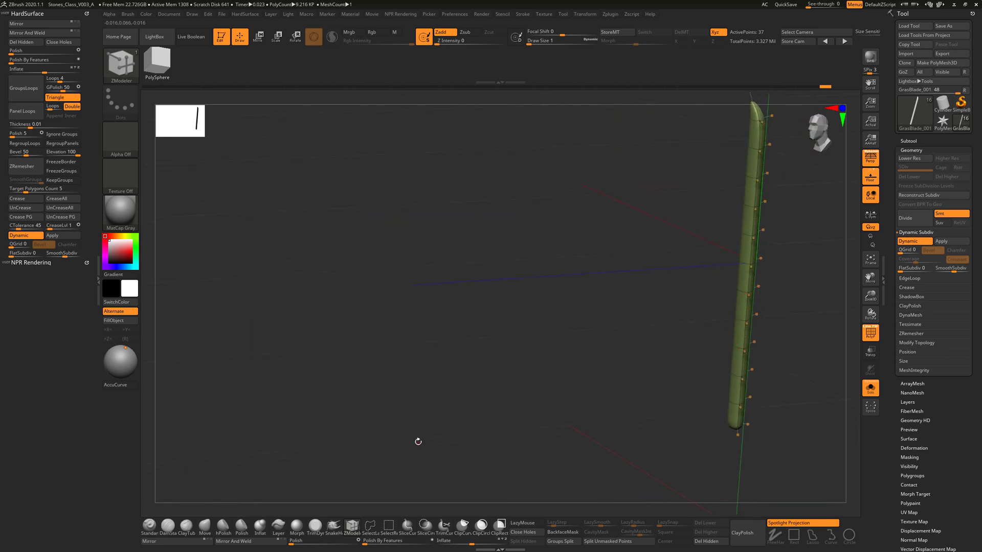
- Select the Standard brush and set its Draw Size to 23
{"action": "left_click", "coordinate": [149, 525]}
{"action": "key", "text": "s"}
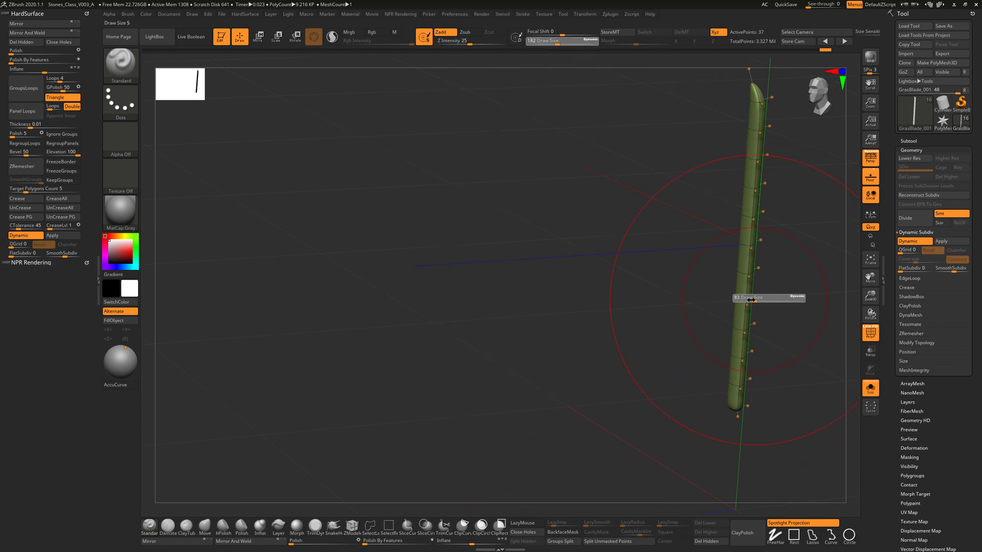
{"action": "left_click_drag", "start_coordinate": [746, 302], "coordinate": [745, 302]}
{"action": "mouse_move", "coordinate": [804, 285]}
{"action": "left_mouse_down", "text": "alt"}
{"action": "mouse_move", "coordinate": [670, 321]}
{"action": "mouse_move", "coordinate": [701, 328]}
{"action": "mouse_move", "coordinate": [666, 342]}
{"action": "left_mouse_up", "text": "alt"}
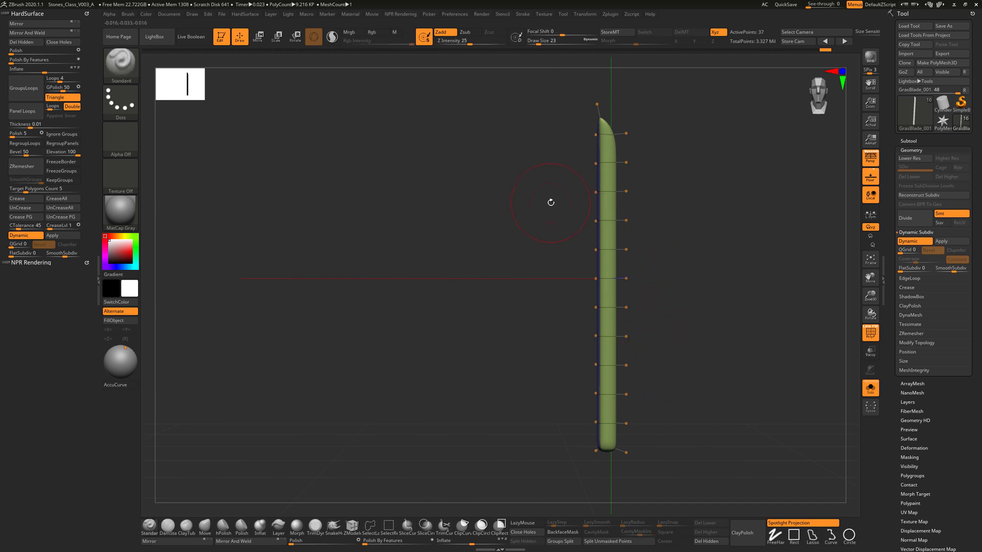
- Centre the gizmo on the world origin, reset its orientation, and rotate the blade about its long axis until the ridge faces forward
{"action": "left_click", "coordinate": [297, 38]}
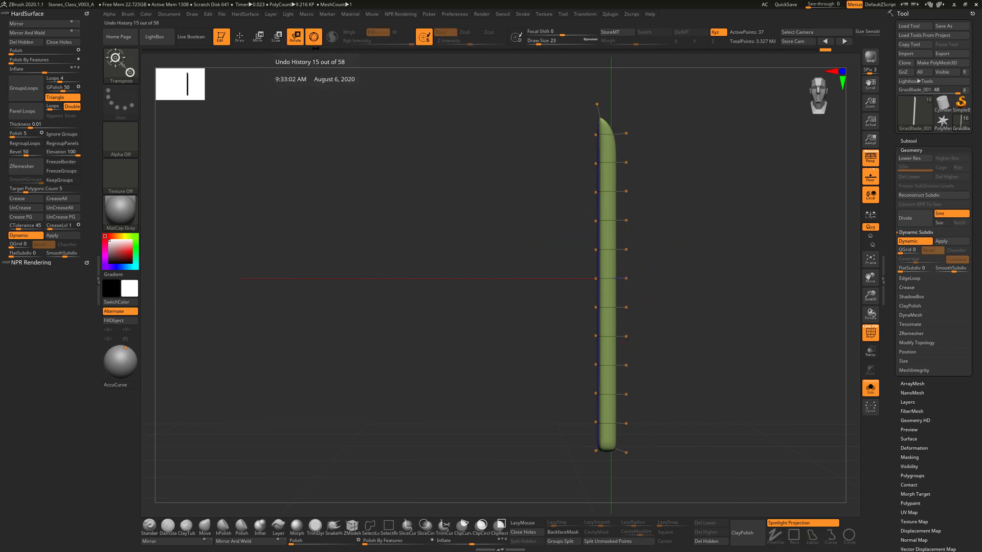
{"action": "left_click", "coordinate": [609, 247]}
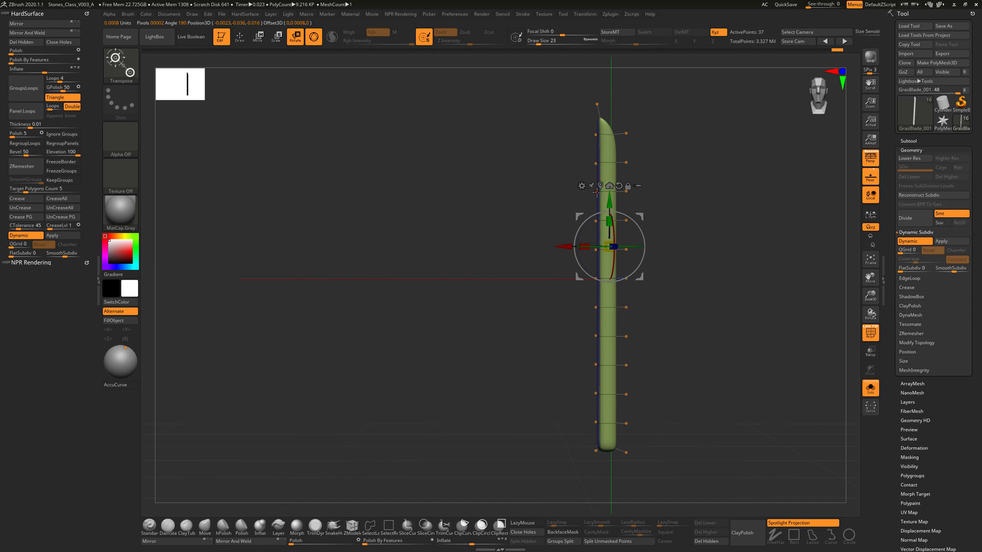
{"action": "left_click", "coordinate": [600, 186]}
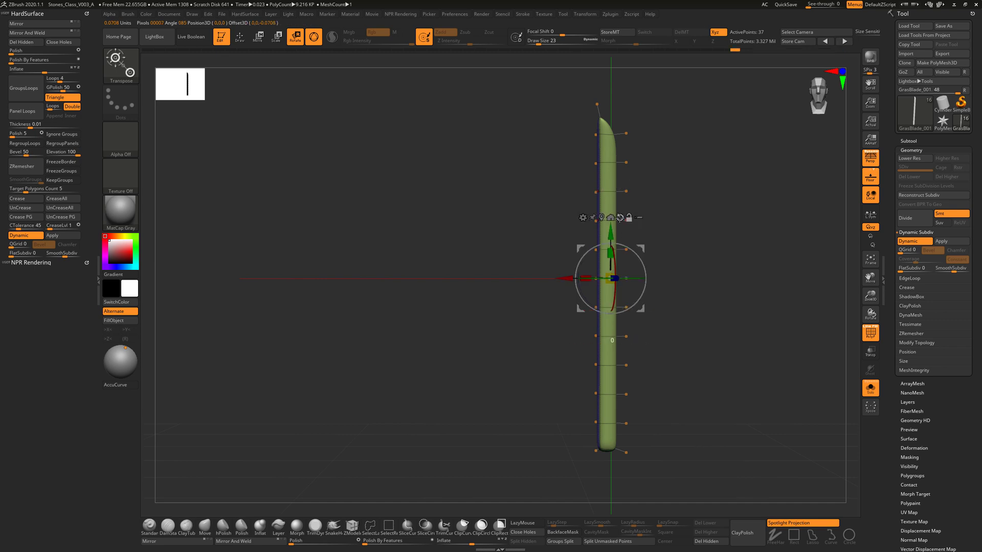
{"action": "left_click", "coordinate": [620, 218]}
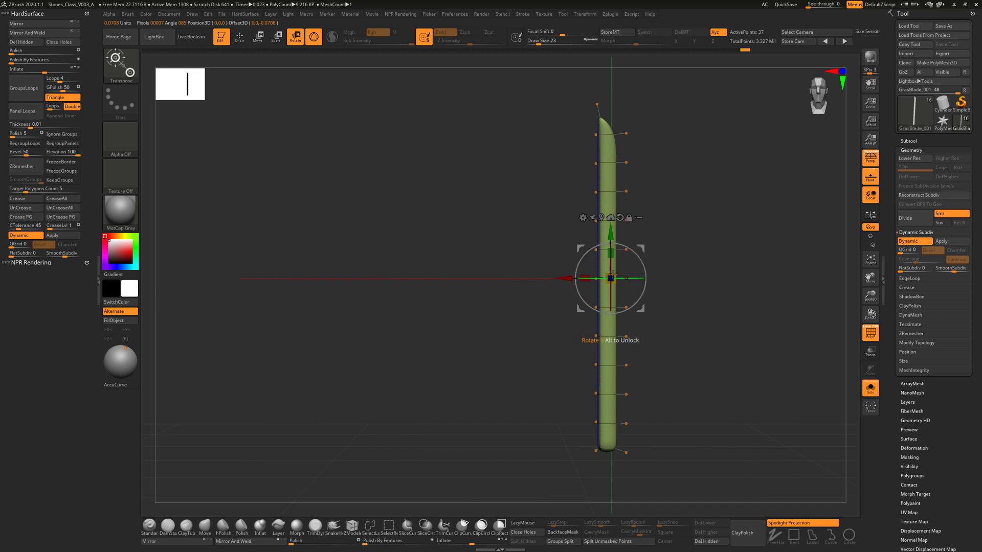
{"action": "left_click_drag", "start_coordinate": [645, 277], "coordinate": [650, 278]}
{"action": "left_click_drag", "start_coordinate": [707, 214], "coordinate": [683, 253]}
{"action": "type", "text": "q"}
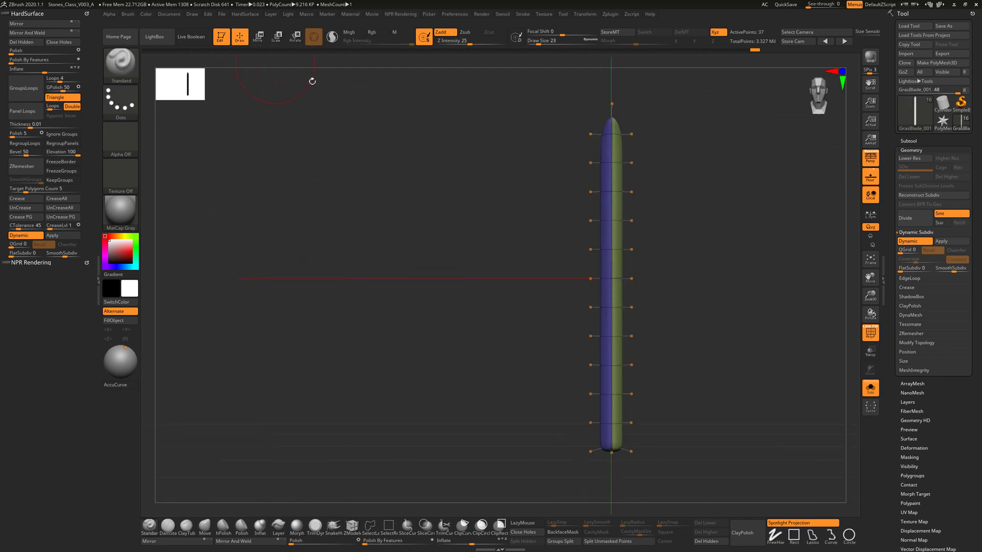
- Switch to the Move brush, set the Draw Size to 46, and widen the blade's middle symmetrically
{"action": "type", "text": "s4"}
{"action": "key", "text": "Return"}
{"action": "left_click", "coordinate": [204, 528]}
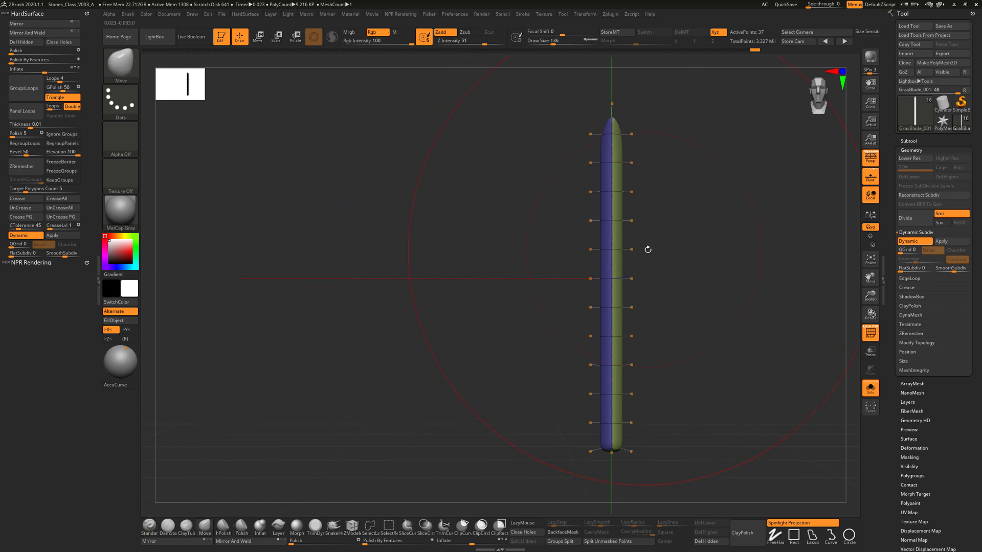
{"action": "type", "text": "s80s"}
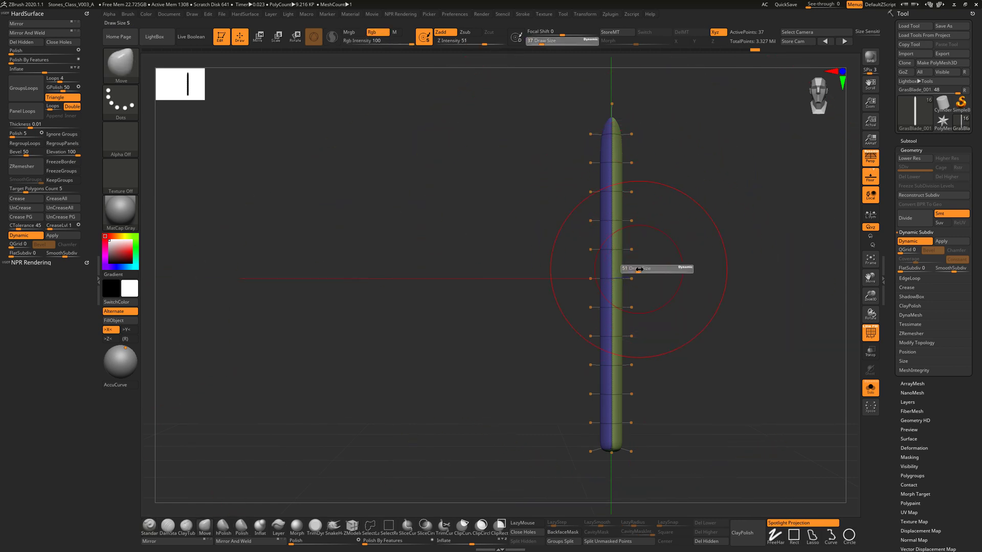
{"action": "type", "text": "46"}
{"action": "key", "text": "Return"}
{"action": "mouse_move", "coordinate": [635, 273]}
{"action": "left_mouse_down"}
{"action": "mouse_move", "coordinate": [627, 243]}
{"action": "mouse_move", "coordinate": [634, 253]}
{"action": "left_mouse_up"}
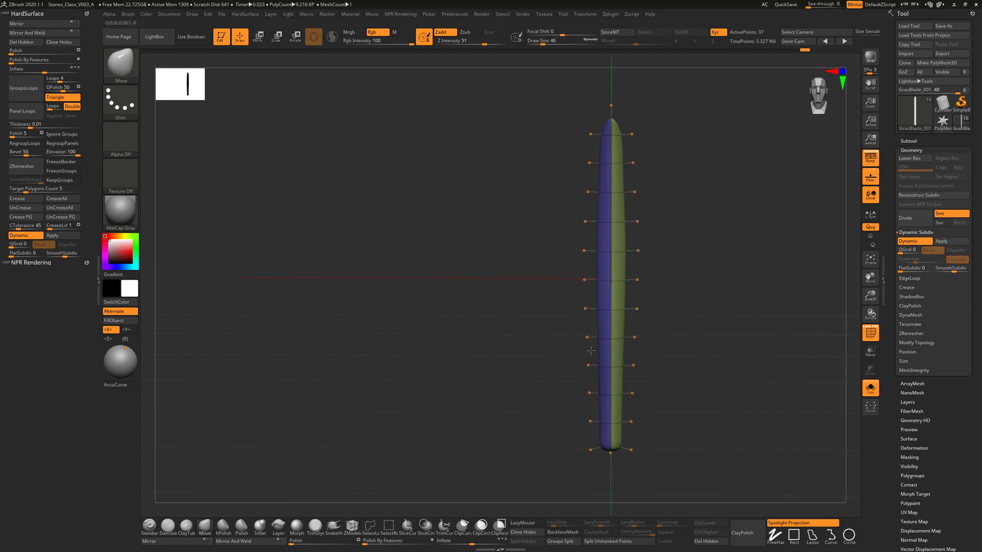
- Bend the blade's middle in side view with the Move brush, and adjust its upper curve at Draw Size 56
{"action": "left_click_drag", "start_coordinate": [652, 296], "coordinate": [693, 284]}
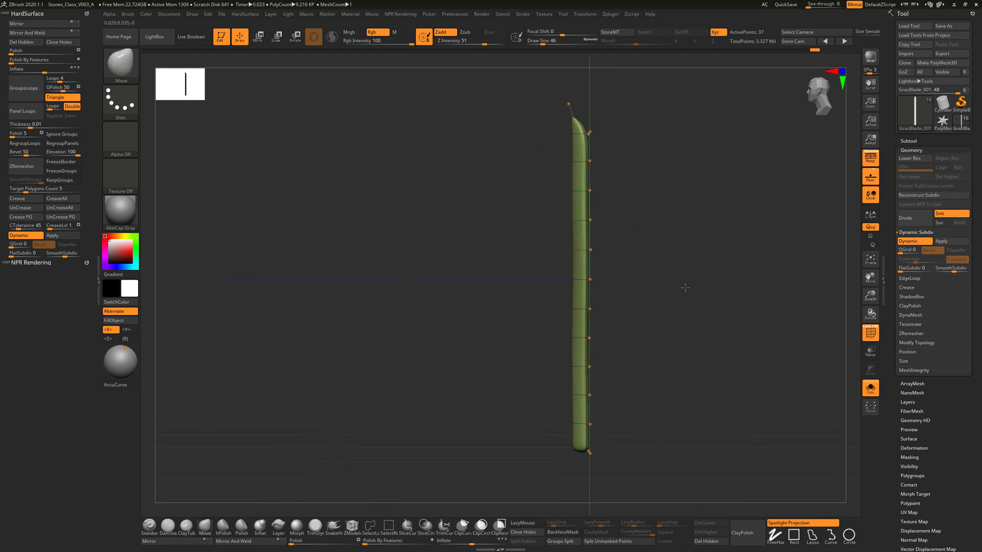
{"action": "type", "text": "s87"}
{"action": "key", "text": "Return"}
{"action": "mouse_move", "coordinate": [588, 277]}
{"action": "left_mouse_down"}
{"action": "mouse_move", "coordinate": [571, 272]}
{"action": "mouse_move", "coordinate": [575, 327]}
{"action": "mouse_move", "coordinate": [582, 306]}
{"action": "left_mouse_up"}
{"action": "type", "text": "s"}
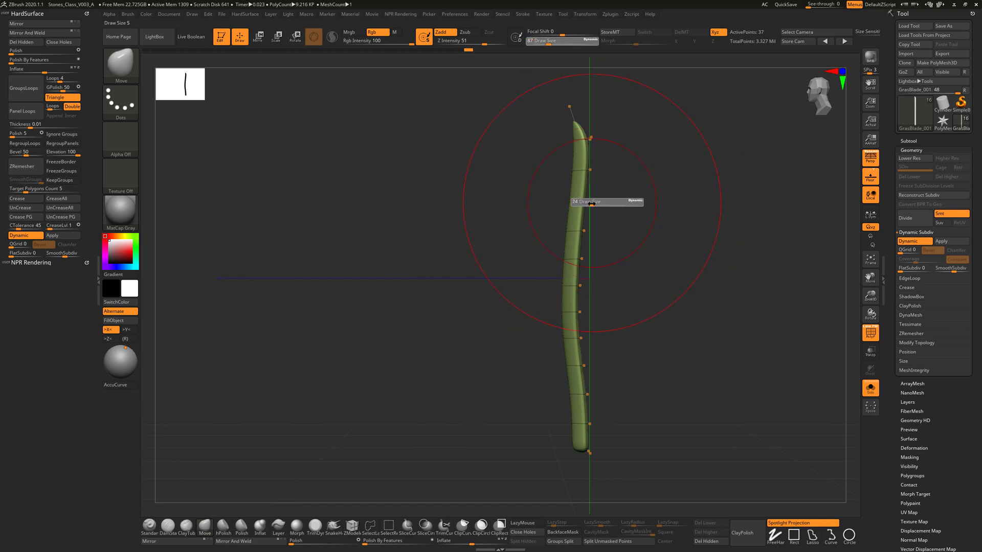
{"action": "type", "text": "56"}
{"action": "key", "text": "Return"}
{"action": "left_click_drag", "start_coordinate": [580, 183], "coordinate": [580, 196]}
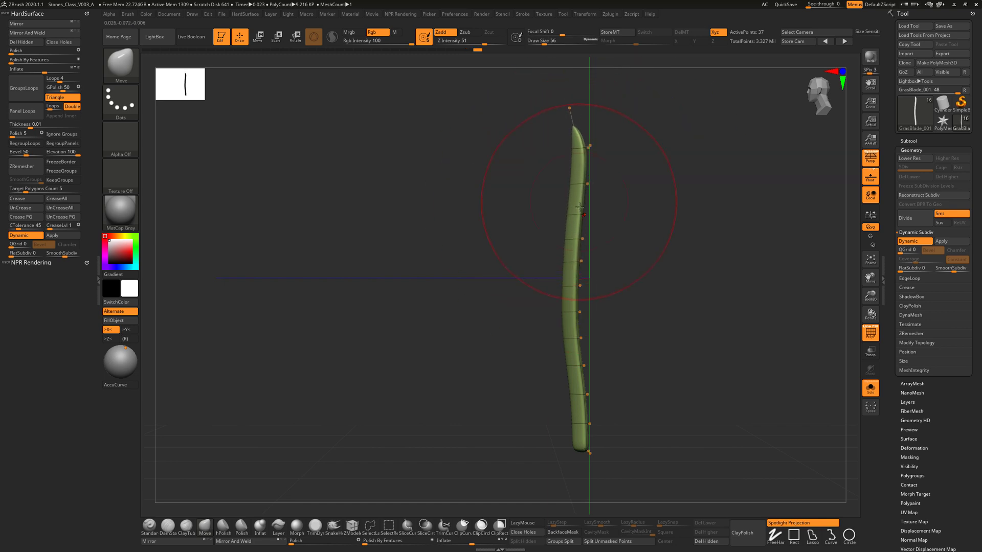
- Set the Draw Size to 25 and turn off Dynamic Subdiv to return to the base mesh
{"action": "mouse_move", "coordinate": [621, 343]}
{"action": "left_mouse_down"}
{"action": "mouse_move", "coordinate": [587, 236]}
{"action": "mouse_move", "coordinate": [658, 262]}
{"action": "mouse_move", "coordinate": [620, 238]}
{"action": "mouse_move", "coordinate": [664, 281]}
{"action": "mouse_move", "coordinate": [683, 275]}
{"action": "mouse_move", "coordinate": [647, 274]}
{"action": "mouse_move", "coordinate": [664, 298]}
{"action": "left_mouse_up"}
{"action": "type", "text": "s25"}
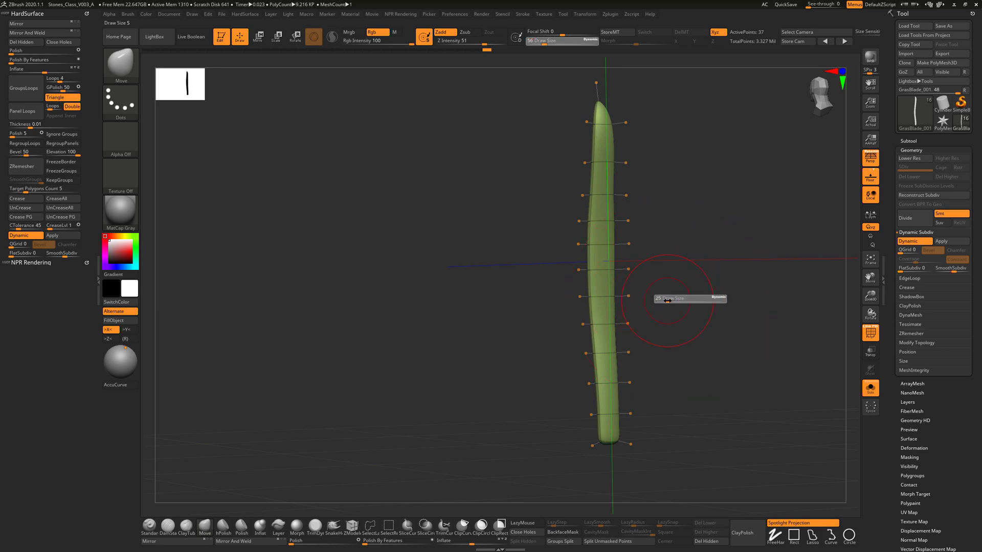
{"action": "key", "text": "Return"}
{"action": "left_click", "coordinate": [914, 241]}
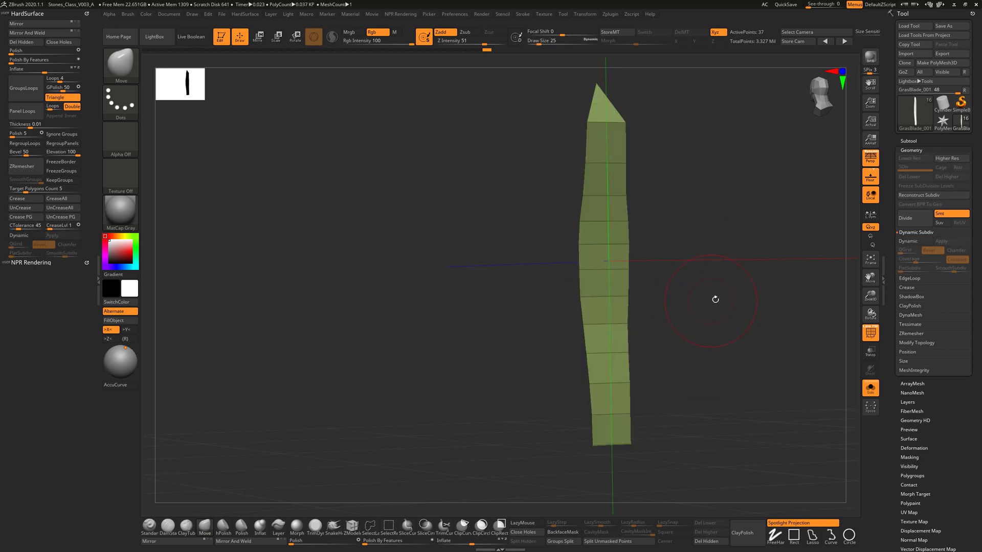
{"action": "mouse_move", "coordinate": [715, 299]}
{"action": "left_mouse_down"}
{"action": "mouse_move", "coordinate": [732, 287]}
{"action": "mouse_move", "coordinate": [725, 297]}
{"action": "left_mouse_up"}
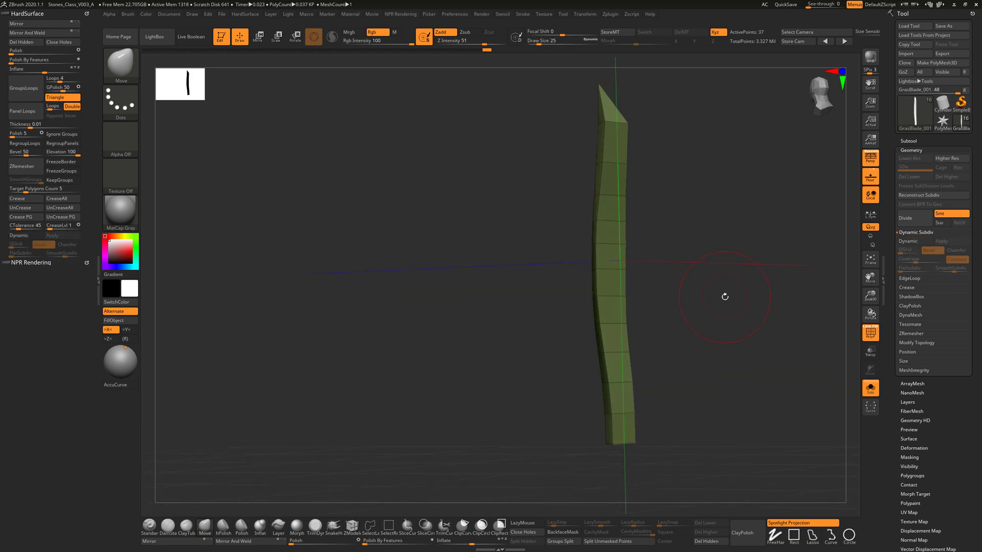
- Choose the SelectLasso brush with the Lasso stroke for hiding polygons
{"action": "left_click", "coordinate": [373, 528]}
{"action": "left_click", "coordinate": [386, 541]}
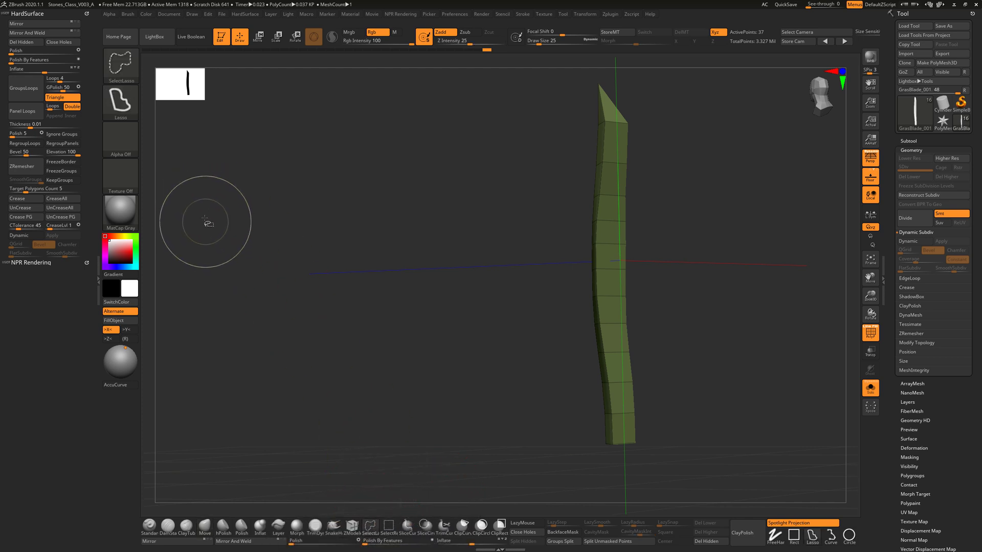
{"action": "left_click", "coordinate": [131, 109]}
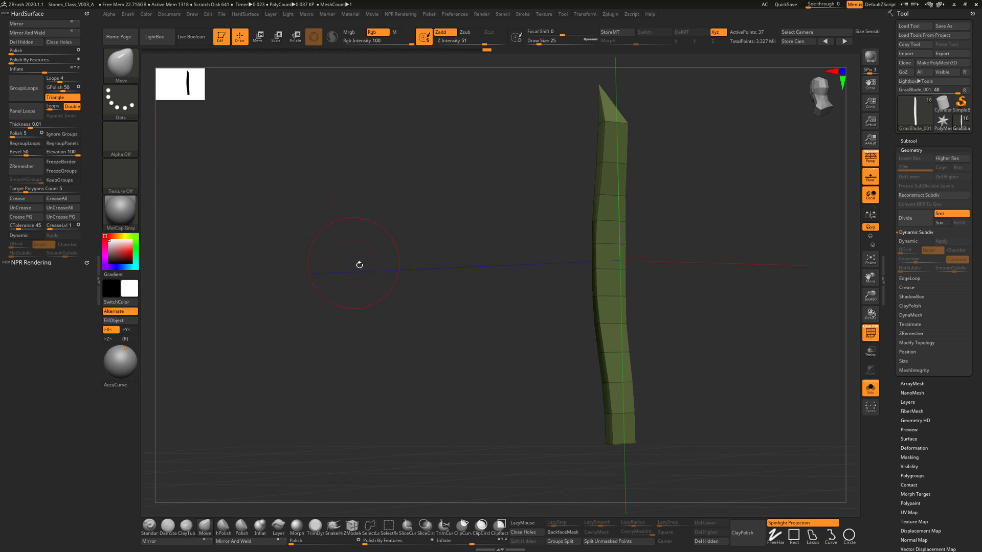
{"action": "key", "text": "ctrl+shift"}
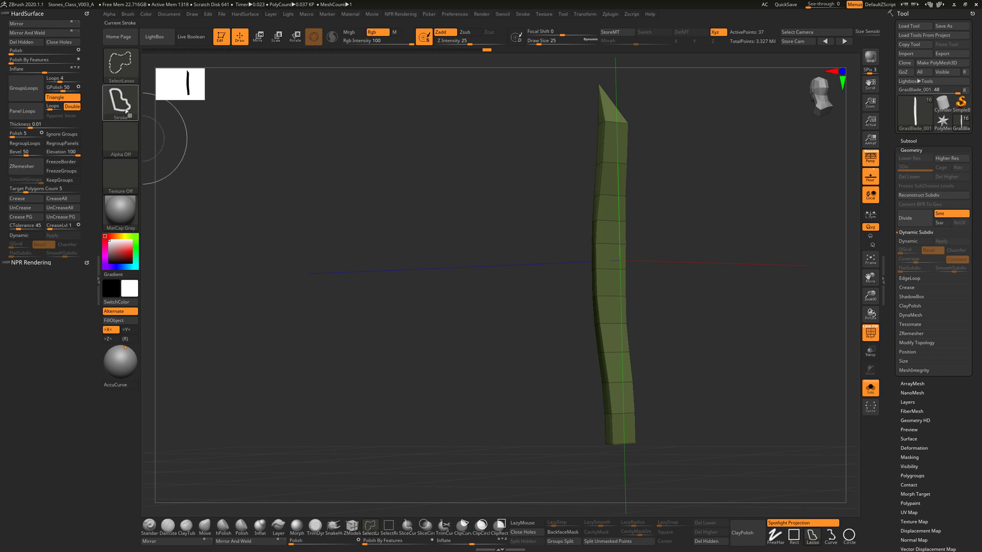
{"action": "left_click", "coordinate": [126, 111]}
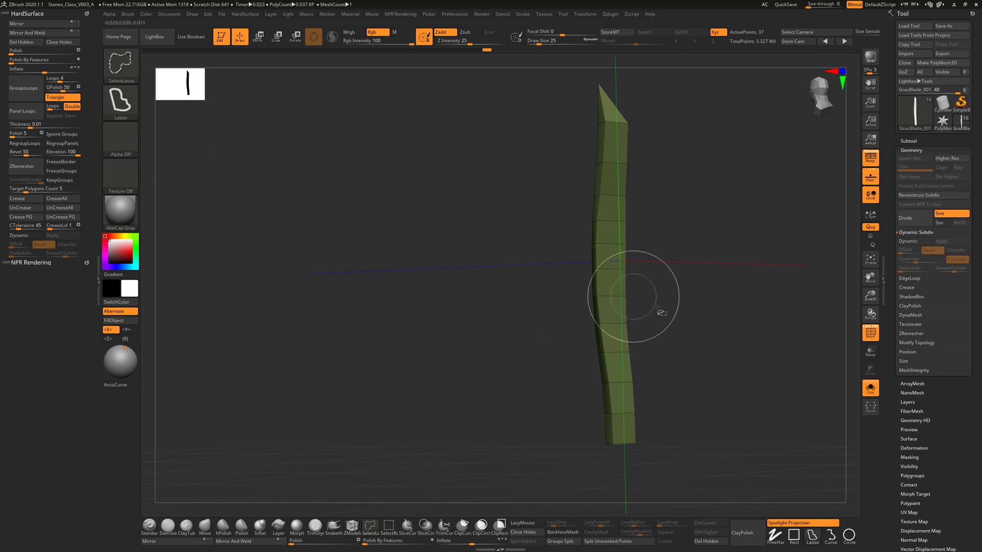
{"action": "left_click", "coordinate": [615, 325], "text": "ctrl+shift"}
{"action": "left_click", "coordinate": [635, 307], "text": "ctrl+shift"}
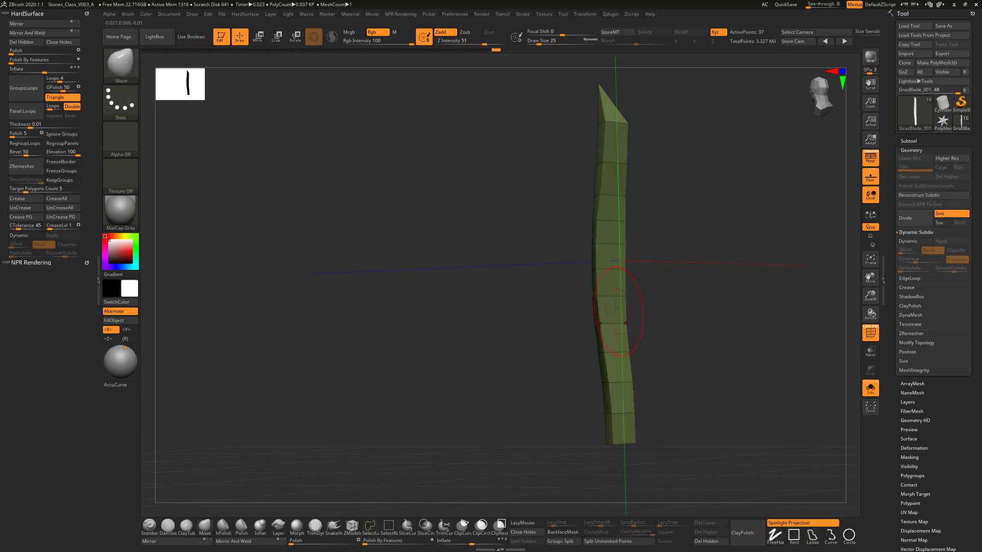
{"action": "left_click", "coordinate": [614, 271], "text": "ctrl+shift"}
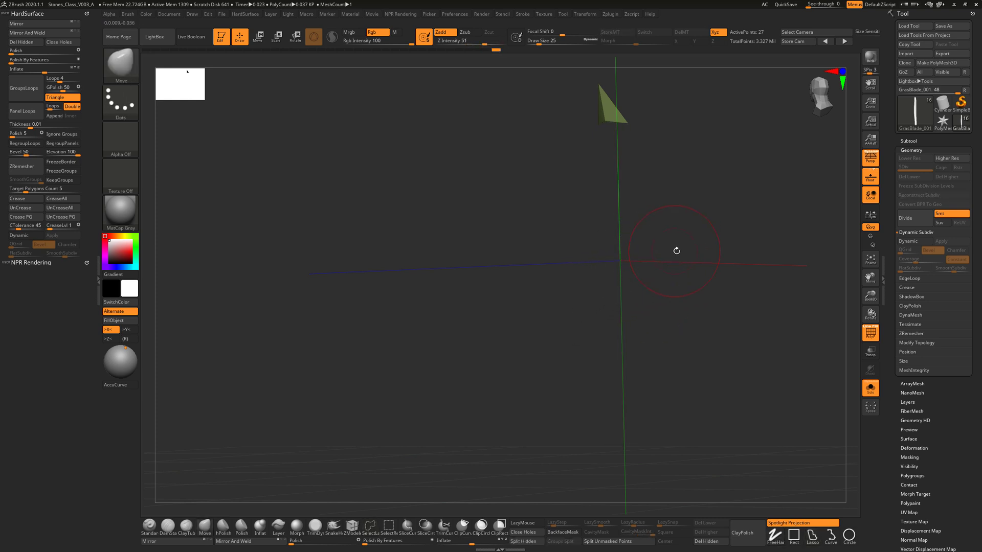
{"action": "left_click", "coordinate": [703, 252], "text": "ctrl+shift"}
- Hide the blade's narrow ridge sides, their tip faces and the bottom cap, keeping only the wide flat side visible
{"action": "left_click_drag", "start_coordinate": [721, 244], "coordinate": [701, 246]}
{"action": "left_click_drag", "start_coordinate": [629, 139], "coordinate": [668, 248]}
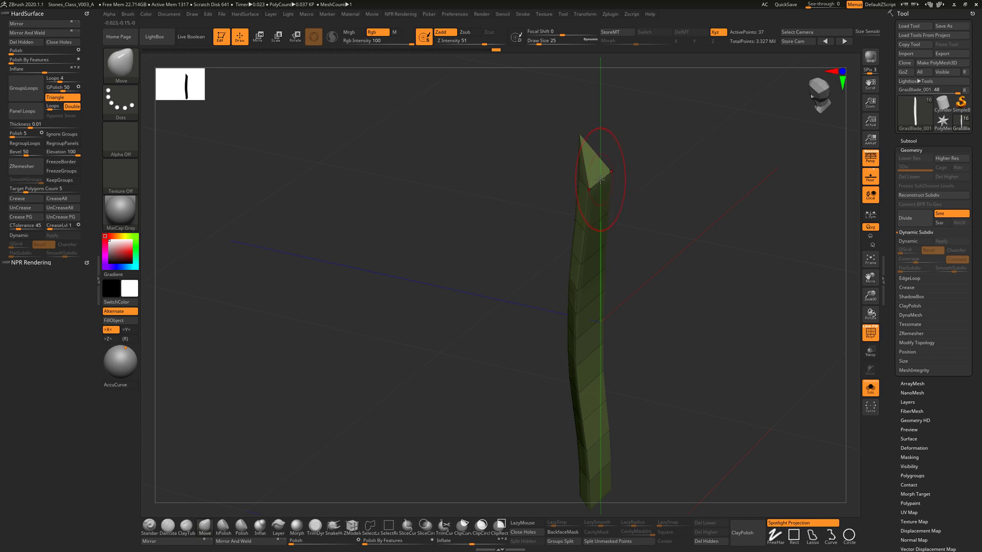
{"action": "left_click", "coordinate": [578, 263], "text": "ctrl+shift"}
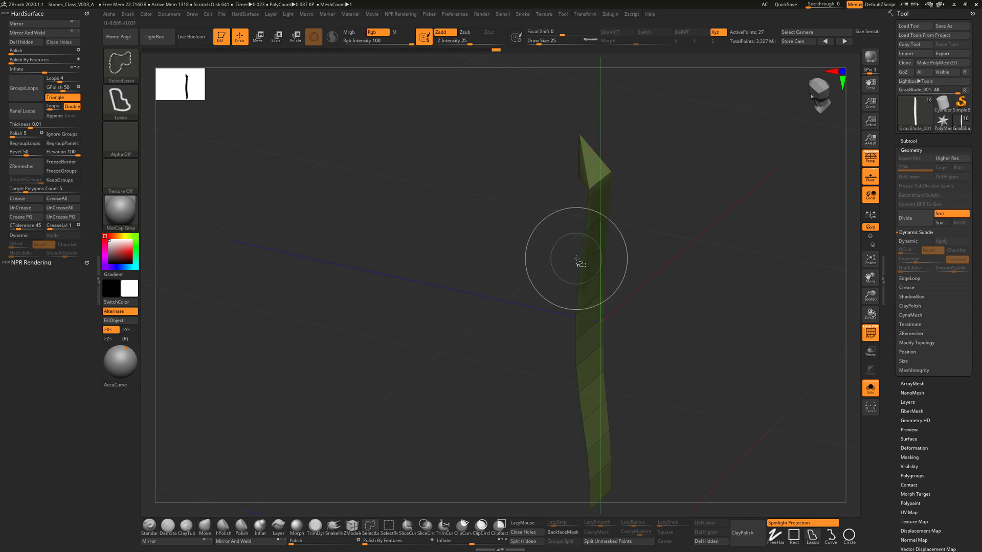
{"action": "mouse_move", "coordinate": [630, 250]}
{"action": "left_mouse_down"}
{"action": "mouse_move", "coordinate": [663, 237]}
{"action": "mouse_move", "coordinate": [646, 267]}
{"action": "mouse_move", "coordinate": [629, 255]}
{"action": "left_mouse_up"}
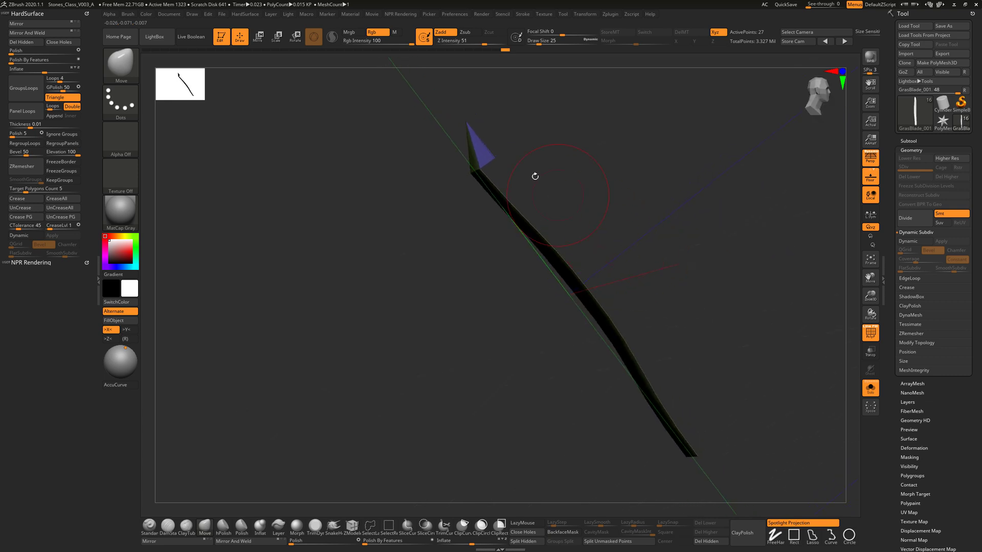
{"action": "mouse_move", "coordinate": [498, 123]}
{"action": "left_mouse_down", "text": "ctrl+shift"}
{"action": "mouse_move", "coordinate": [493, 168]}
{"action": "mouse_move", "coordinate": [614, 215]}
{"action": "mouse_move", "coordinate": [693, 259]}
{"action": "mouse_move", "coordinate": [697, 291]}
{"action": "mouse_move", "coordinate": [699, 279]}
{"action": "left_mouse_up", "text": "ctrl+shift"}
{"action": "left_click_drag", "start_coordinate": [594, 410], "coordinate": [583, 346], "text": "ctrl+alt+shift"}
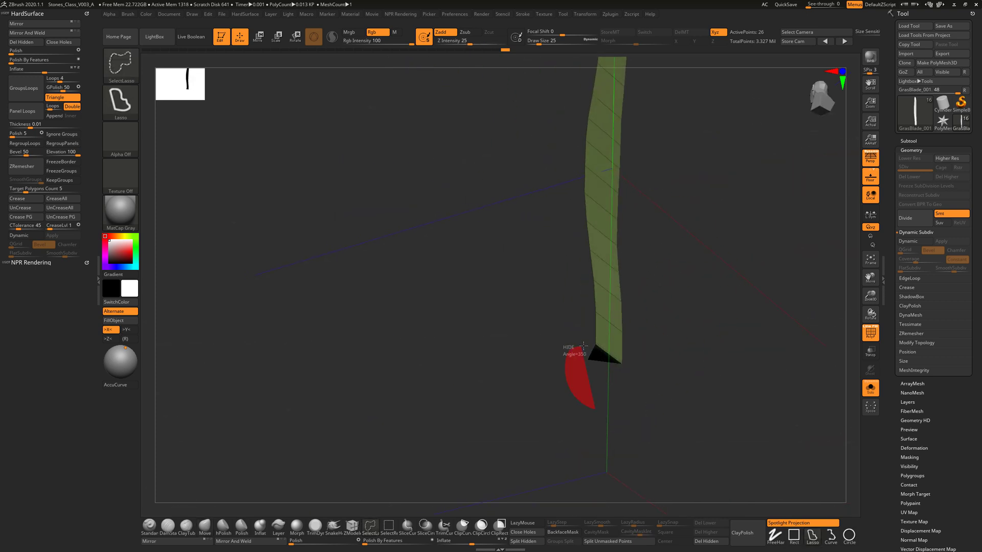
{"action": "left_click_drag", "start_coordinate": [593, 392], "coordinate": [596, 406], "text": "ctrl+alt+shift"}
- Give the isolated wide side its own polygroup and show the whole blade again
{"action": "mouse_move", "coordinate": [675, 294]}
{"action": "left_mouse_down"}
{"action": "mouse_move", "coordinate": [679, 276]}
{"action": "mouse_move", "coordinate": [668, 327]}
{"action": "mouse_move", "coordinate": [658, 325]}
{"action": "left_mouse_up"}
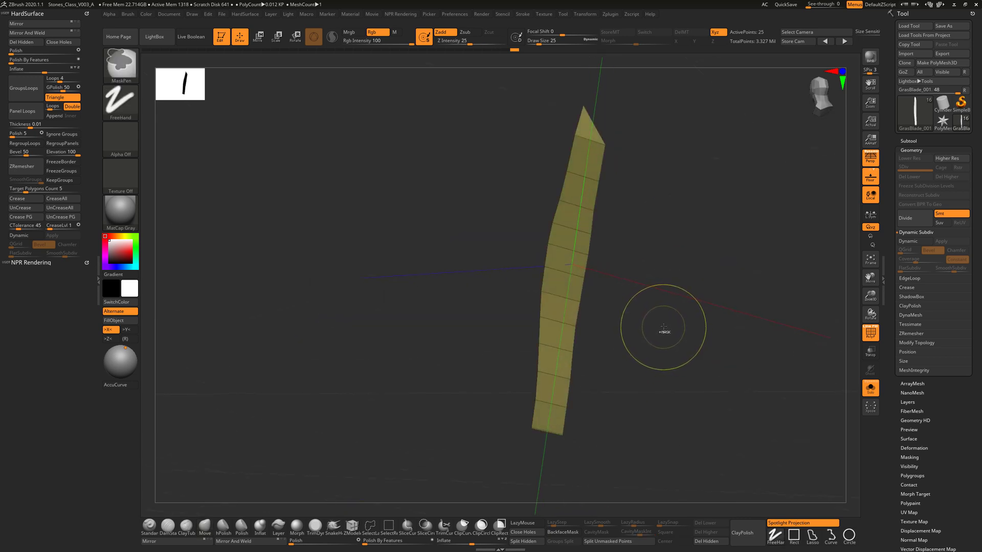
{"action": "left_click", "coordinate": [671, 320], "text": "ctrl+shift"}
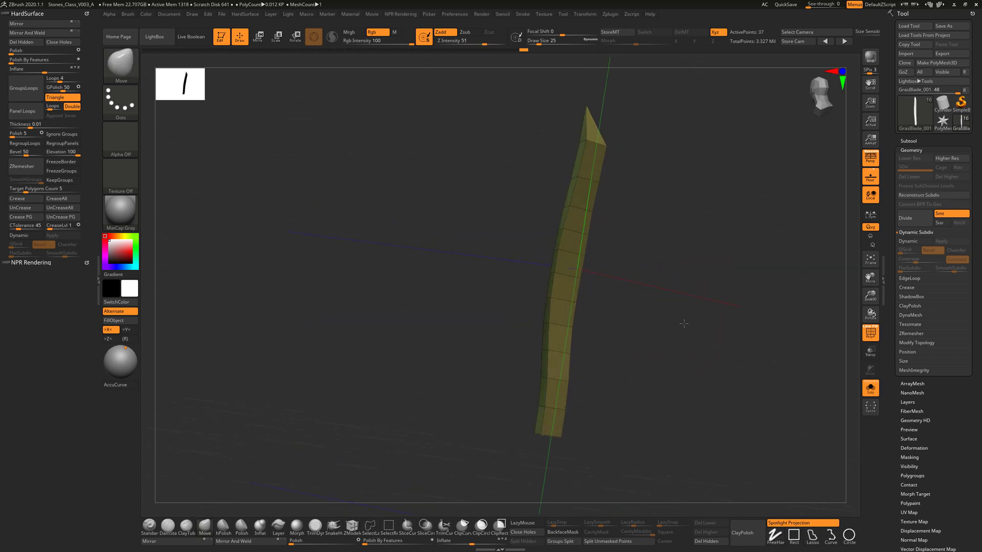
{"action": "mouse_move", "coordinate": [670, 320]}
{"action": "left_mouse_down"}
{"action": "mouse_move", "coordinate": [681, 298]}
{"action": "mouse_move", "coordinate": [675, 286]}
{"action": "mouse_move", "coordinate": [555, 258]}
{"action": "mouse_move", "coordinate": [583, 235]}
{"action": "mouse_move", "coordinate": [619, 272]}
{"action": "mouse_move", "coordinate": [660, 266]}
{"action": "mouse_move", "coordinate": [678, 310]}
{"action": "left_mouse_up"}
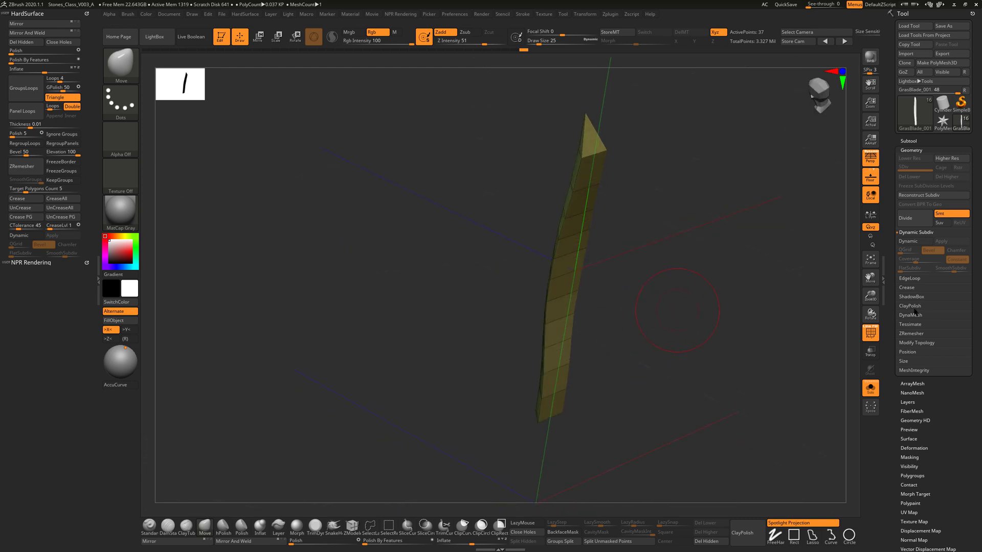
- Crease the blade's polygroup borders with Crease PG and turn Dynamic Subdiv back on
{"action": "left_click", "coordinate": [907, 288]}
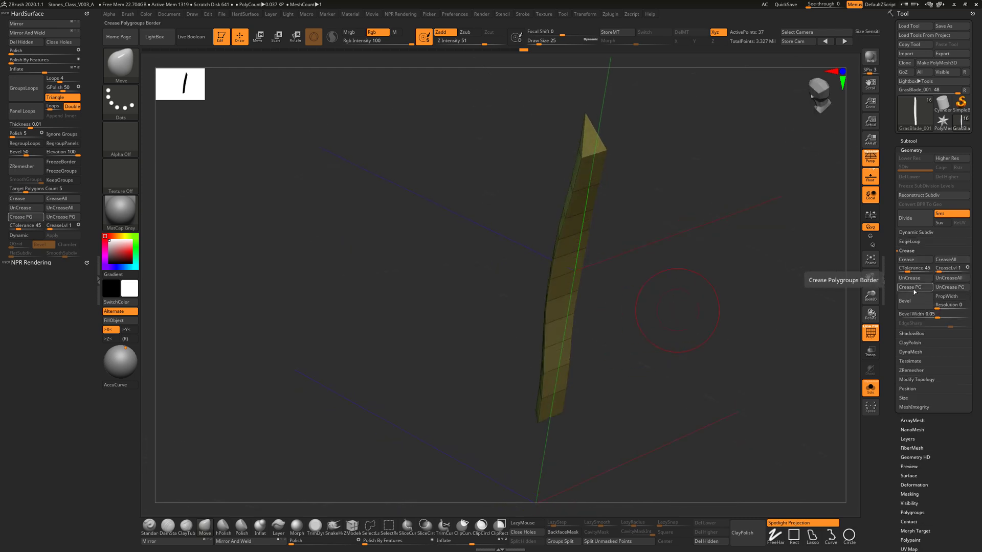
{"action": "left_click_drag", "start_coordinate": [700, 355], "coordinate": [711, 344]}
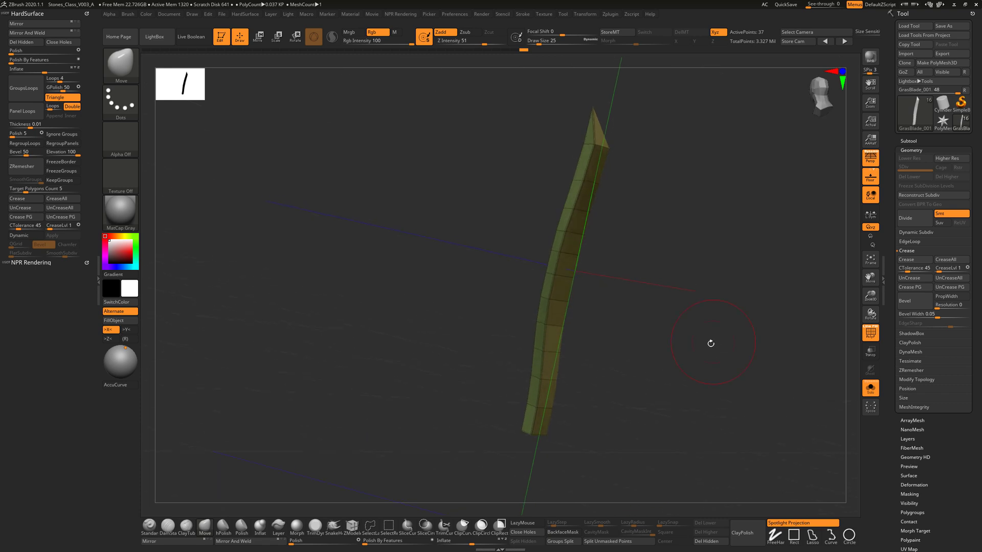
{"action": "key", "text": "d"}
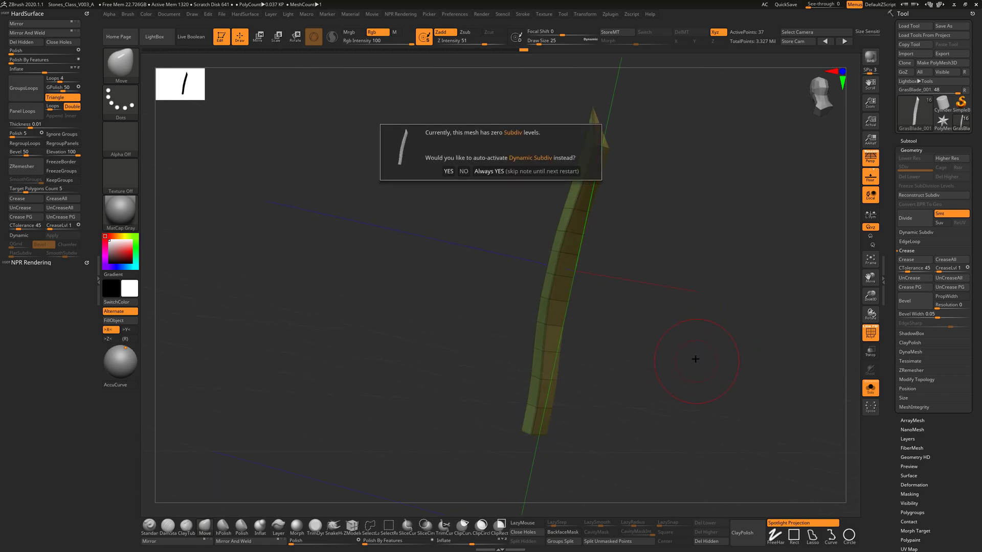
{"action": "left_click", "coordinate": [527, 172]}
{"action": "mouse_move", "coordinate": [693, 324]}
{"action": "left_mouse_down"}
{"action": "mouse_move", "coordinate": [683, 322]}
{"action": "mouse_move", "coordinate": [689, 339]}
{"action": "mouse_move", "coordinate": [693, 328]}
{"action": "mouse_move", "coordinate": [666, 337]}
{"action": "mouse_move", "coordinate": [617, 321]}
{"action": "left_mouse_up"}
- Turn off the polyframe display and set the blade's CreaseLvl to 3 for sharper edges
{"action": "left_click", "coordinate": [870, 333]}
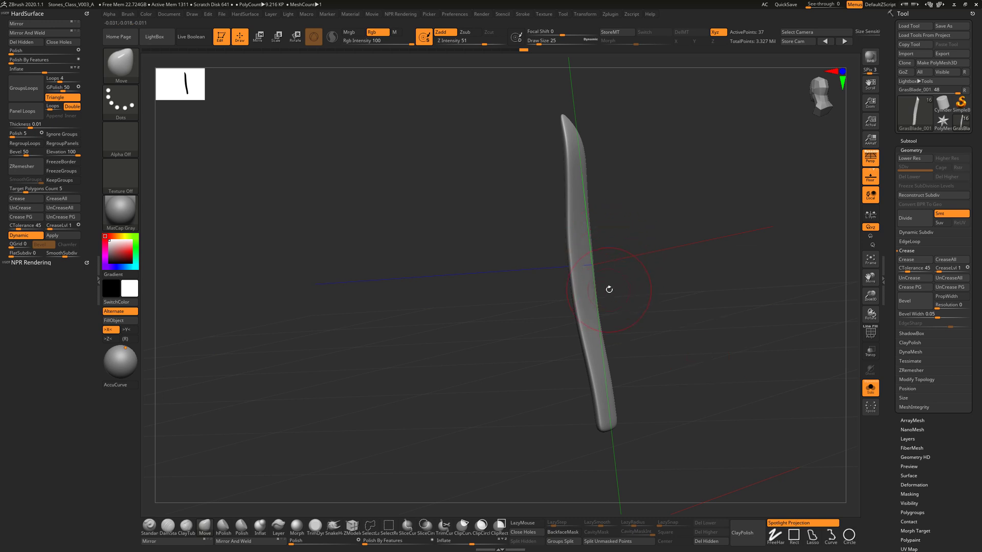
{"action": "left_click", "coordinate": [941, 269]}
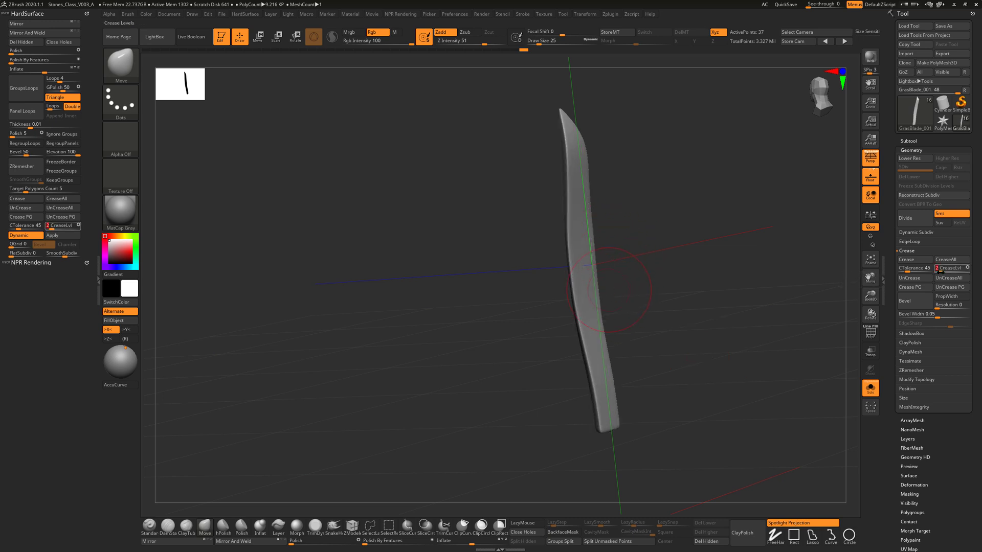
{"action": "left_click", "coordinate": [944, 268]}
- Widen the blade's upper sides below the tip symmetrically in front view with the Move brush
{"action": "left_click_drag", "start_coordinate": [731, 306], "coordinate": [666, 312]}
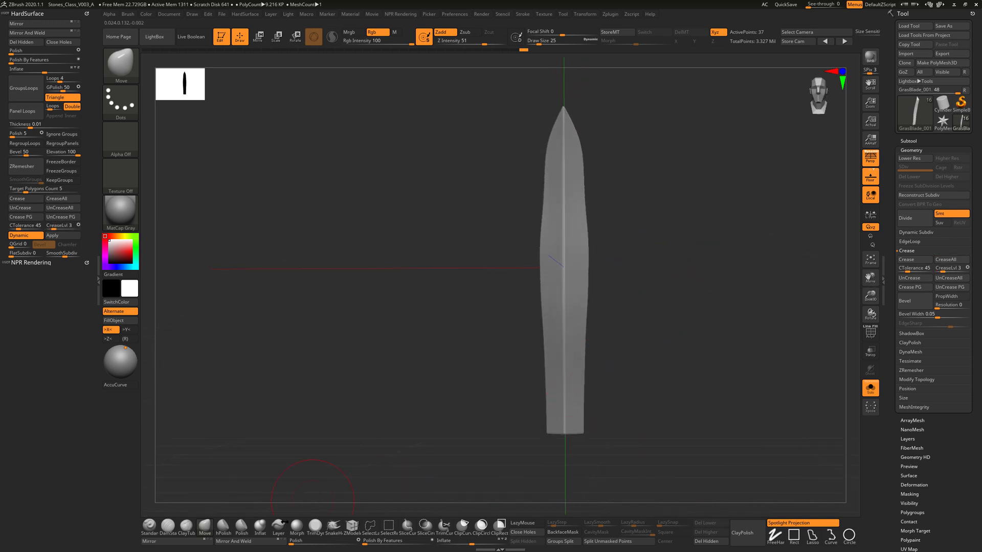
{"action": "left_click_drag", "start_coordinate": [586, 198], "coordinate": [543, 187]}
{"action": "left_click_drag", "start_coordinate": [544, 152], "coordinate": [548, 153]}
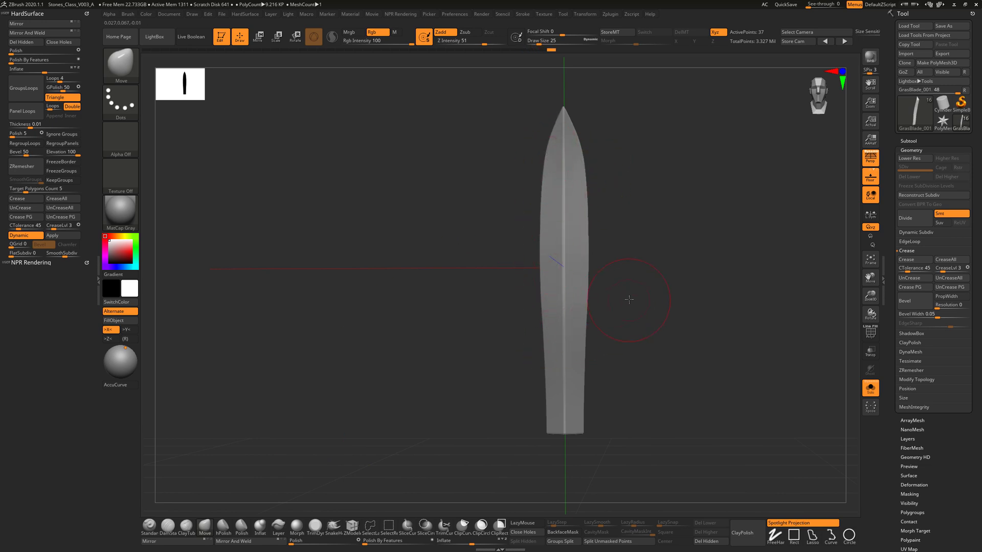
- Refine the blade's S-curve in side view using the Move brush with a Draw Size of 54
{"action": "mouse_move", "coordinate": [629, 300]}
{"action": "left_mouse_down"}
{"action": "mouse_move", "coordinate": [658, 285]}
{"action": "mouse_move", "coordinate": [636, 292]}
{"action": "mouse_move", "coordinate": [583, 244]}
{"action": "mouse_move", "coordinate": [532, 268]}
{"action": "left_mouse_up"}
{"action": "key", "text": "s"}
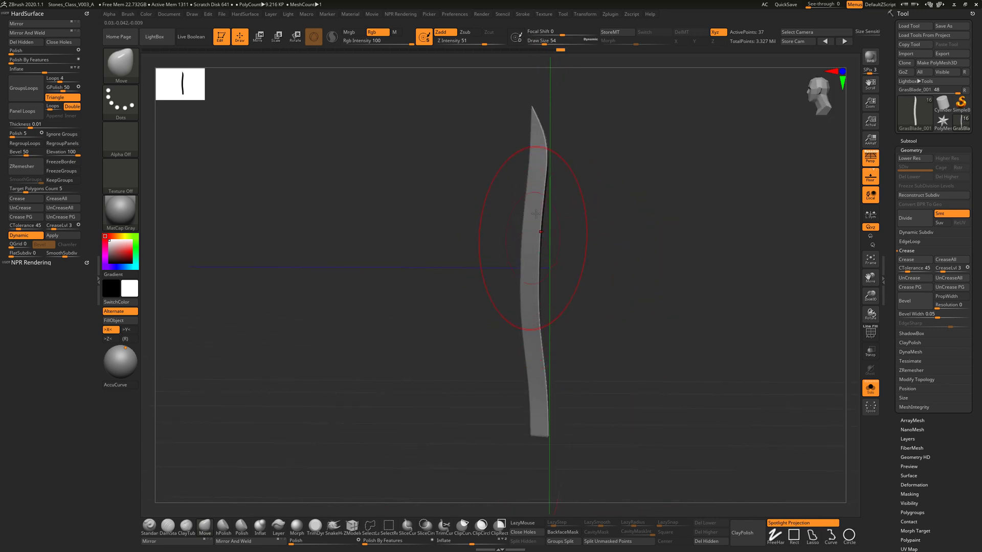
{"action": "left_click_drag", "start_coordinate": [536, 214], "coordinate": [534, 185]}
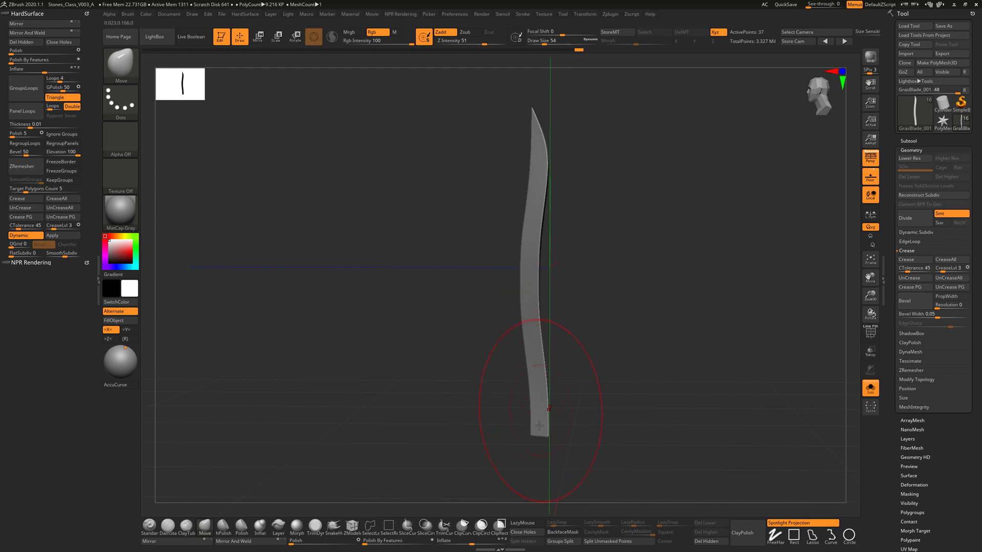
{"action": "mouse_move", "coordinate": [602, 287]}
{"action": "left_mouse_down"}
{"action": "mouse_move", "coordinate": [653, 298]}
{"action": "mouse_move", "coordinate": [644, 295]}
{"action": "left_mouse_up"}
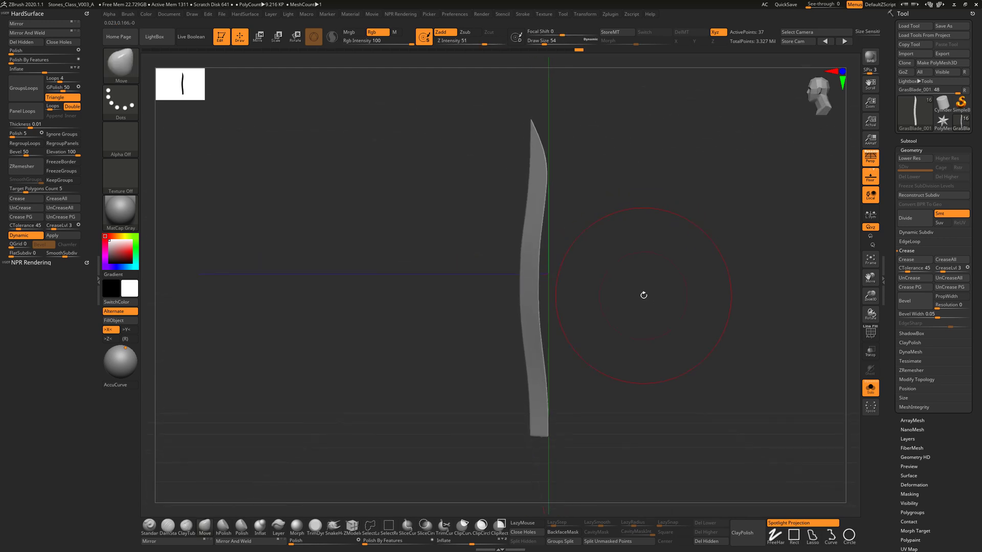
- Leave Solo mode, frame the whole stone and pillar scene, and show the subtool list
{"action": "left_click", "coordinate": [872, 388]}
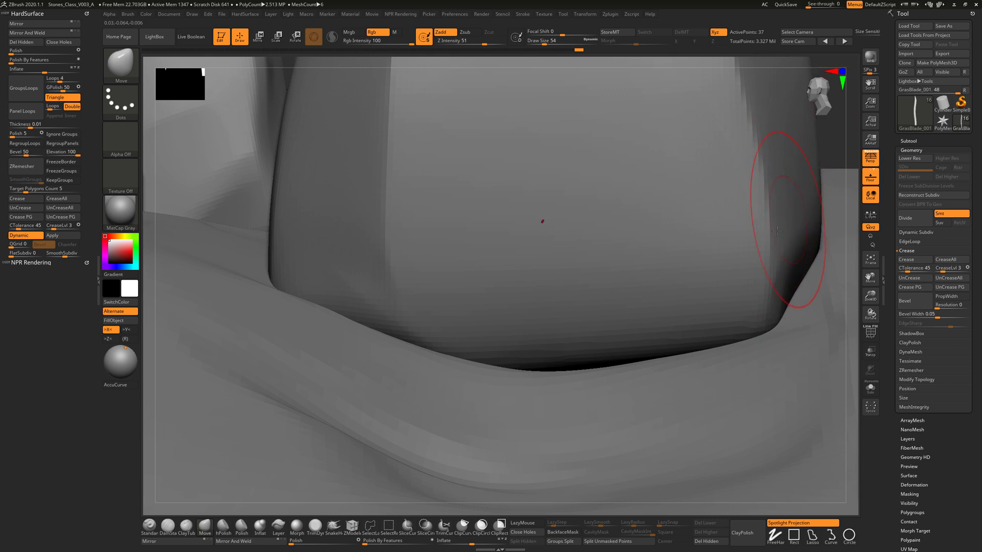
{"action": "key", "text": "f"}
{"action": "left_click_drag", "start_coordinate": [735, 355], "coordinate": [792, 276]}
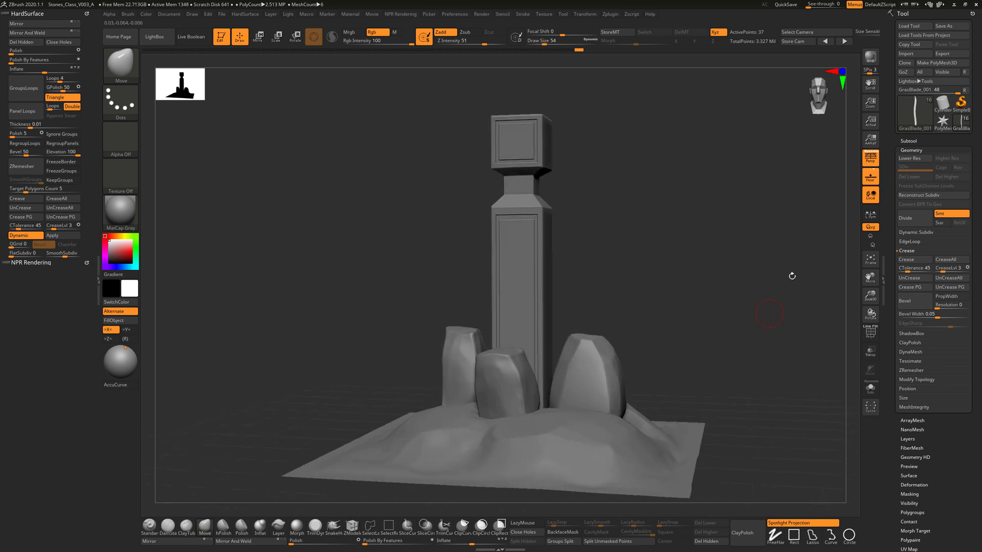
{"action": "left_click", "coordinate": [908, 141]}
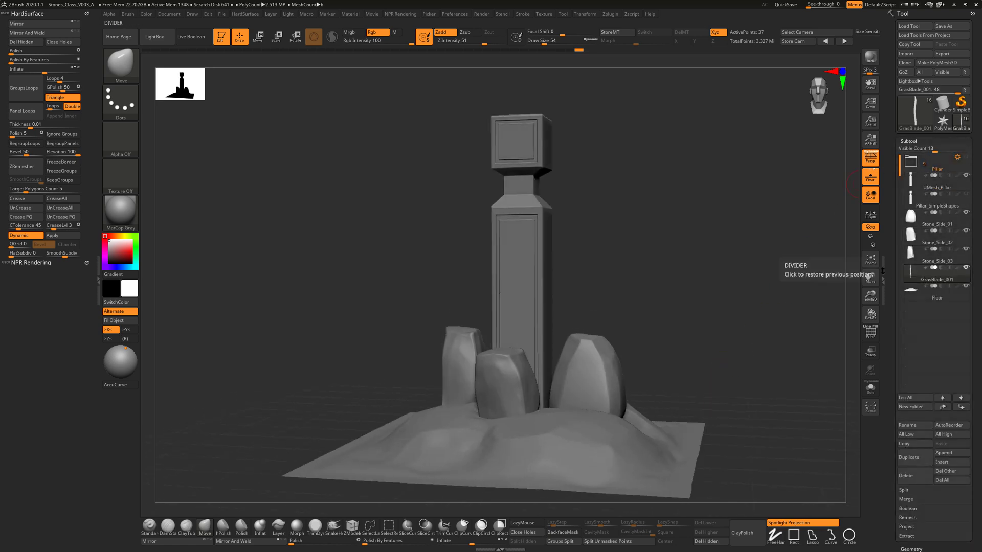
- Center the Move gizmo on the grass blade's unmasked mesh and reset the gizmo's orientation
{"action": "left_click", "coordinate": [257, 37]}
{"action": "left_click_drag", "start_coordinate": [679, 287], "coordinate": [683, 260]}
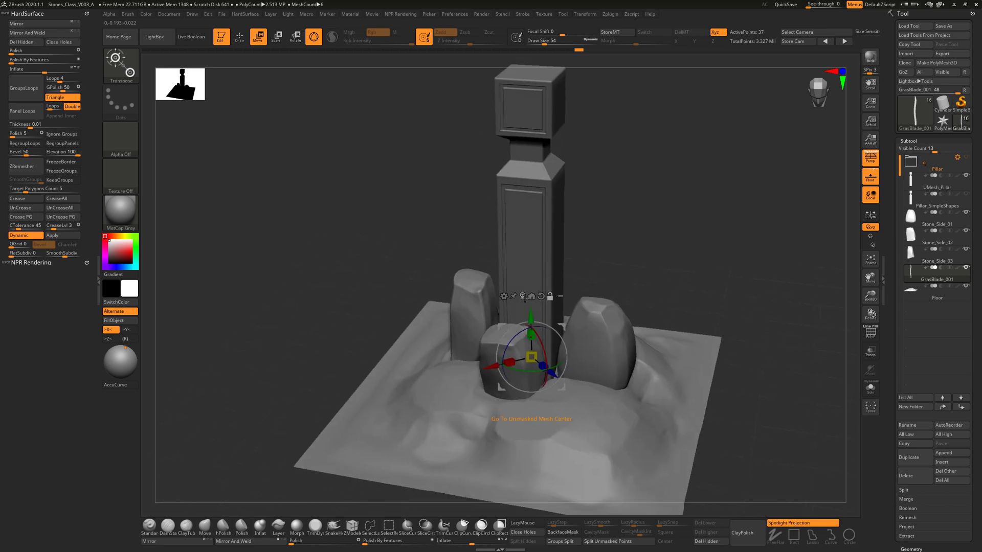
{"action": "left_click", "coordinate": [524, 299]}
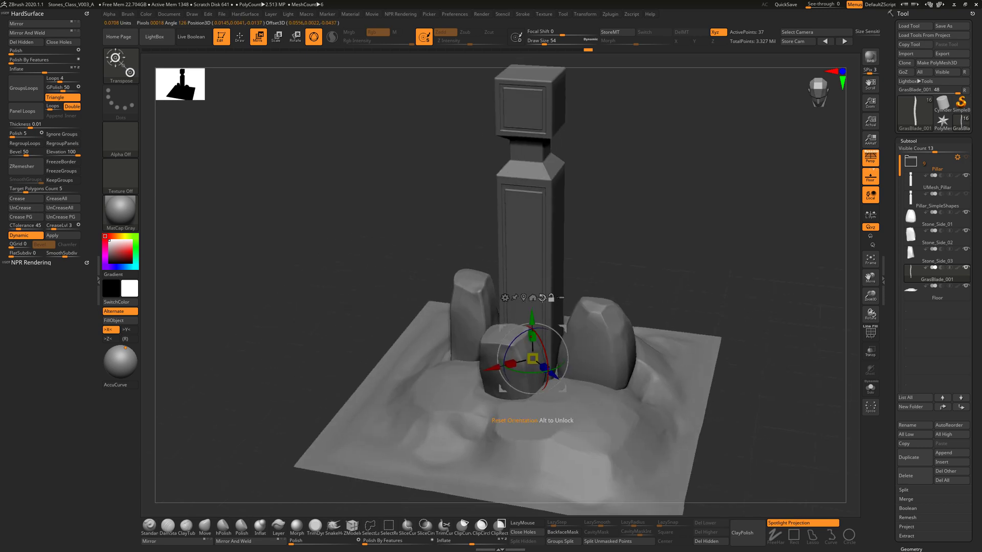
{"action": "left_click", "coordinate": [542, 298]}
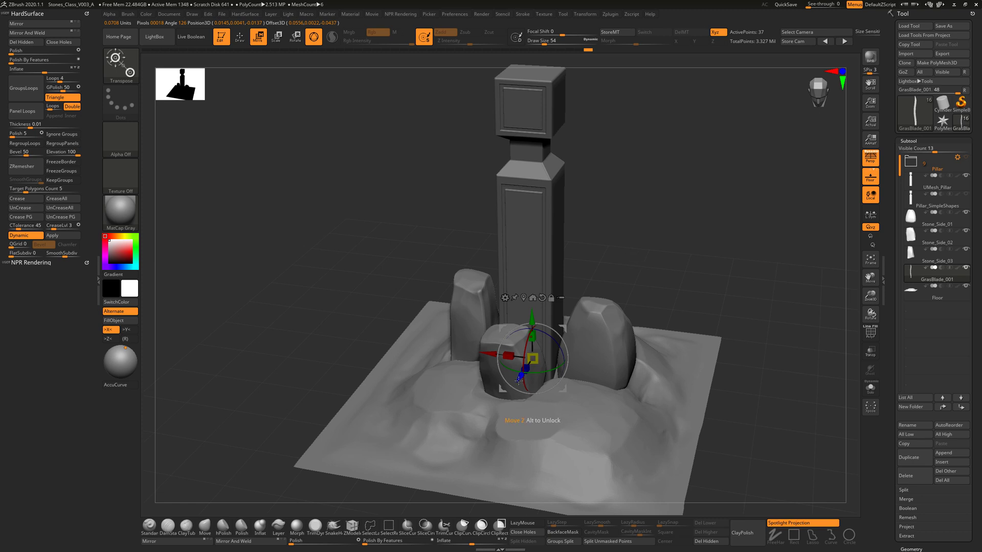
{"action": "left_click_drag", "start_coordinate": [518, 379], "coordinate": [568, 360]}
{"action": "key", "text": "ctrl+z"}
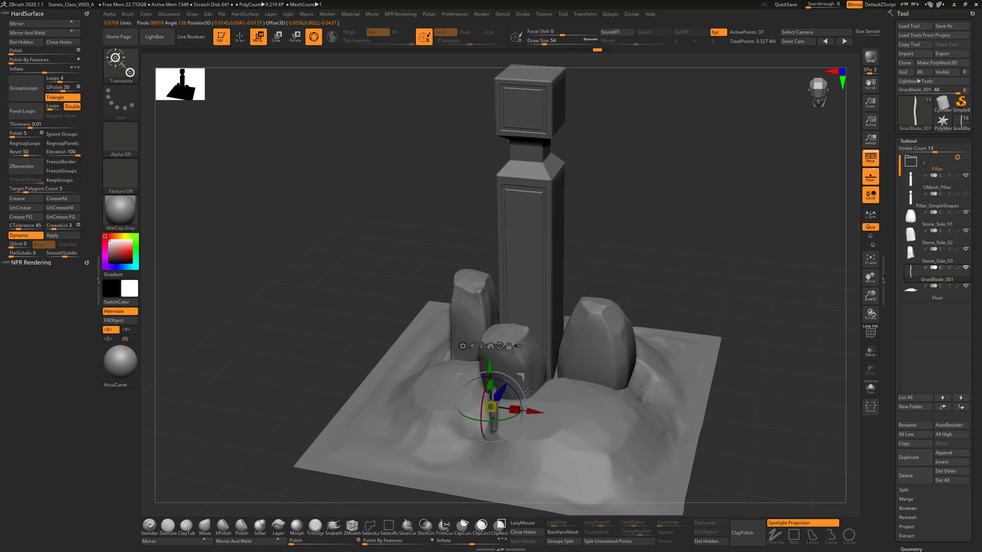
- Move the grass blade onto the mound between the front stone and the large rounded stone, setting its height and depth from several views
{"action": "left_click_drag", "start_coordinate": [490, 407], "coordinate": [553, 369]}
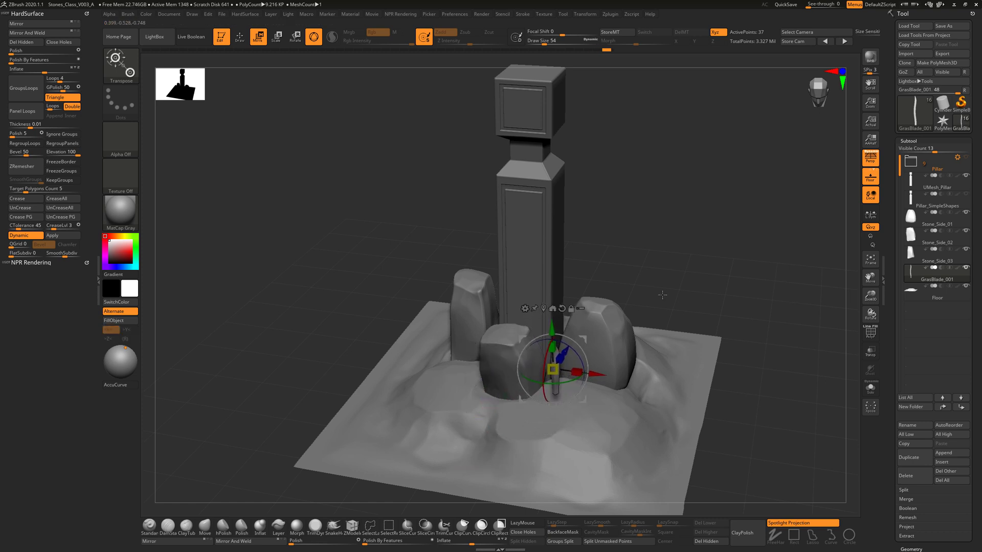
{"action": "left_click_drag", "start_coordinate": [662, 295], "coordinate": [674, 276]}
{"action": "left_click_drag", "start_coordinate": [556, 323], "coordinate": [556, 342]}
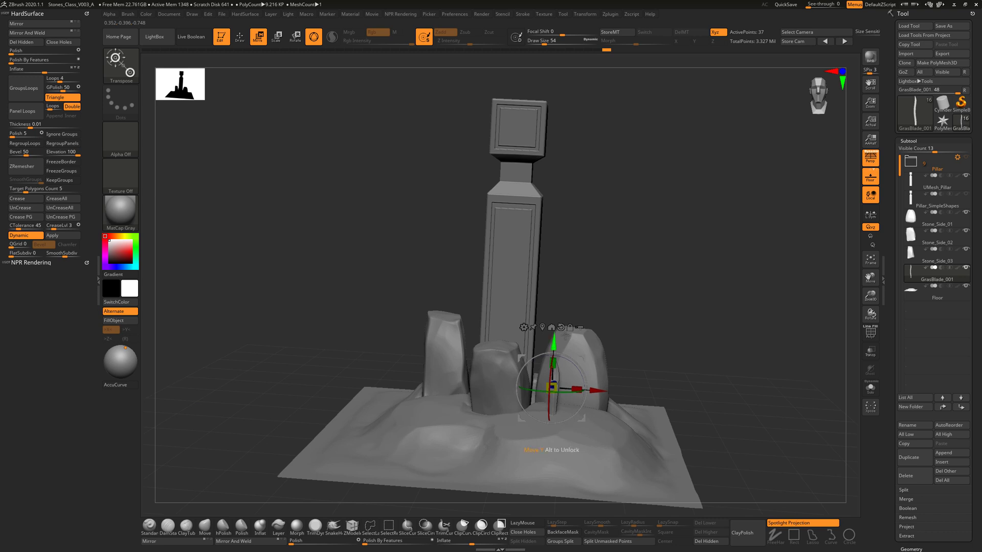
{"action": "left_click_drag", "start_coordinate": [660, 299], "coordinate": [562, 301]}
{"action": "left_click_drag", "start_coordinate": [594, 378], "coordinate": [625, 365]}
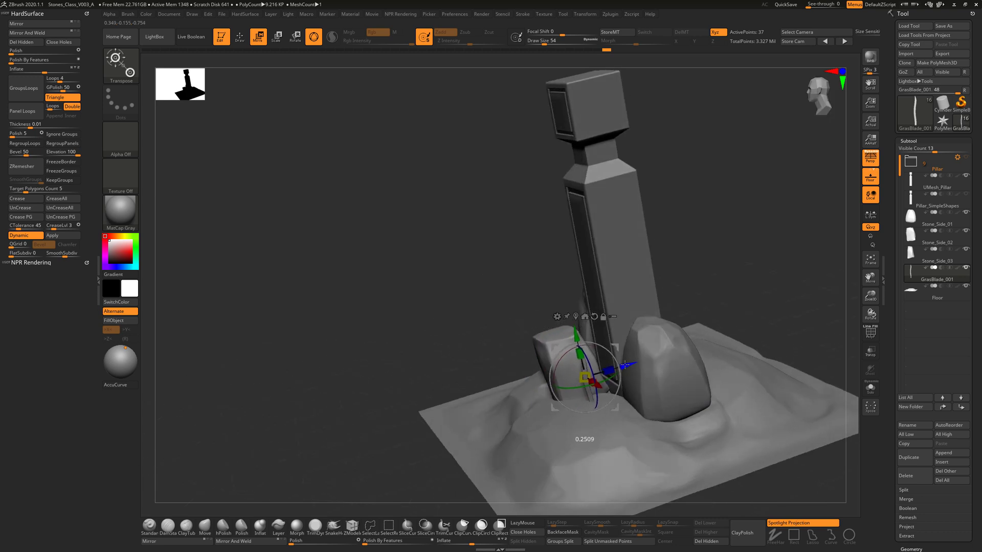
{"action": "left_click_drag", "start_coordinate": [660, 307], "coordinate": [641, 300]}
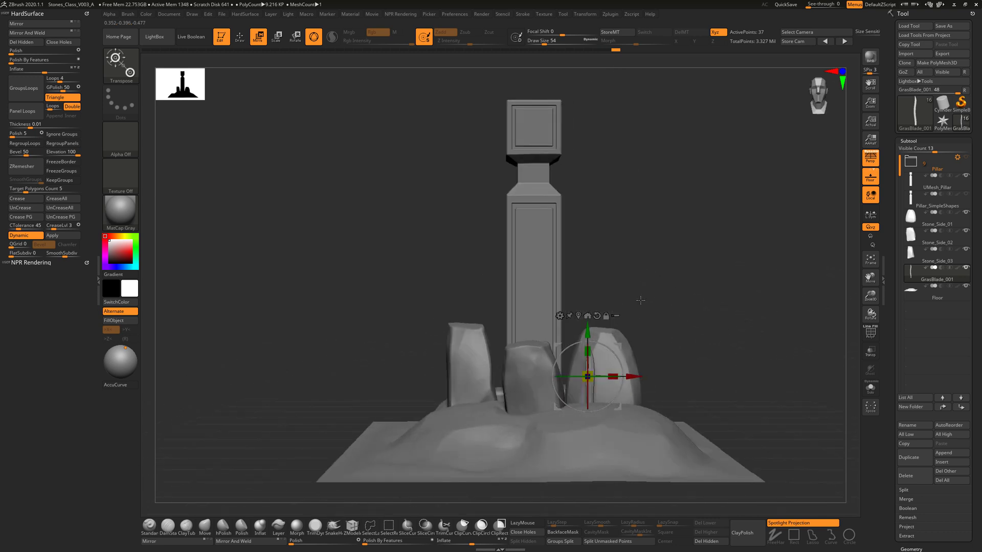
{"action": "left_click_drag", "start_coordinate": [588, 332], "coordinate": [592, 338]}
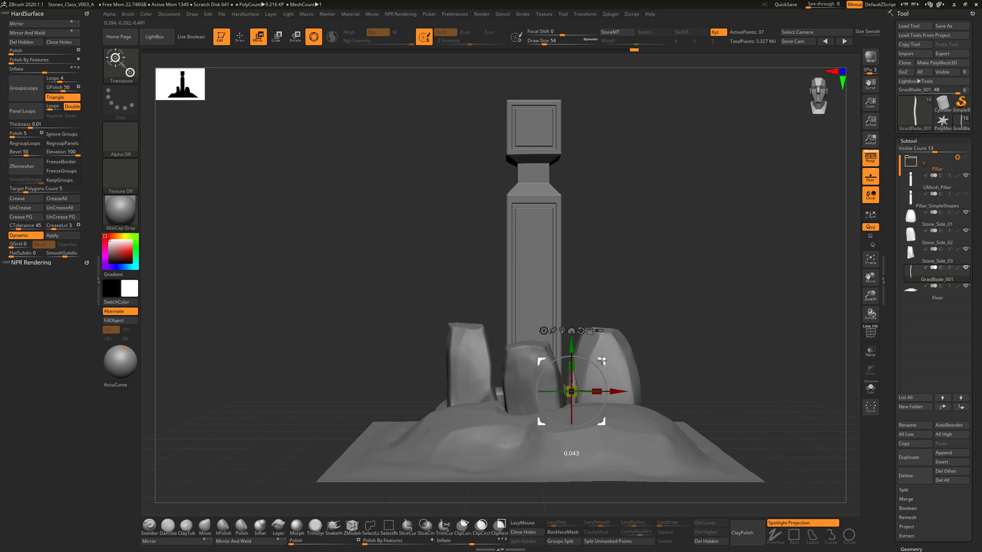
- Return to the Move brush and check the grass blade's placement among the stones from an angled, raised view
{"action": "key", "text": "q"}
{"action": "key", "text": "b"}
{"action": "key", "text": "m"}
{"action": "key", "text": "v"}
{"action": "mouse_move", "coordinate": [690, 267]}
{"action": "left_mouse_down"}
{"action": "mouse_move", "coordinate": [673, 281]}
{"action": "mouse_move", "coordinate": [689, 281]}
{"action": "left_mouse_up"}
{"action": "left_click_drag", "start_coordinate": [716, 280], "coordinate": [695, 320]}
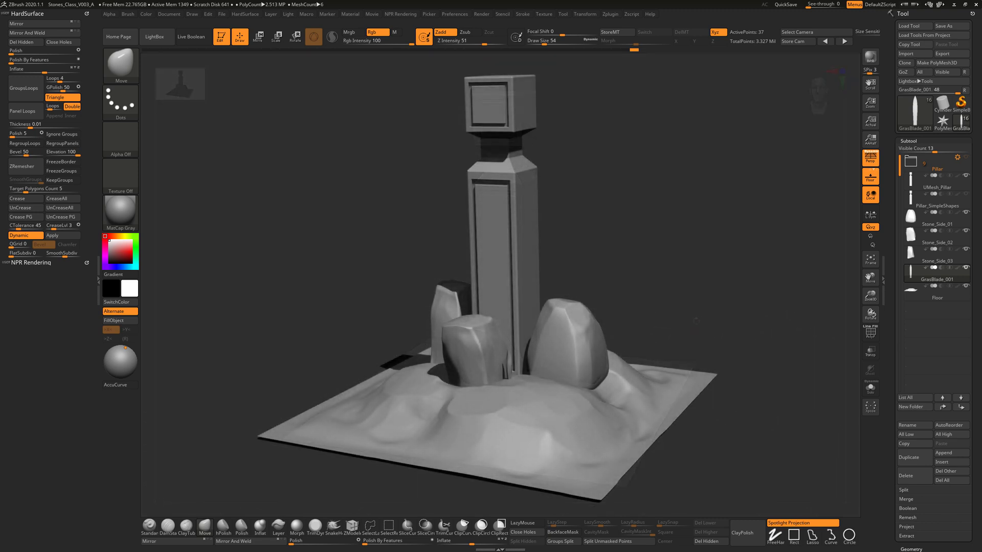